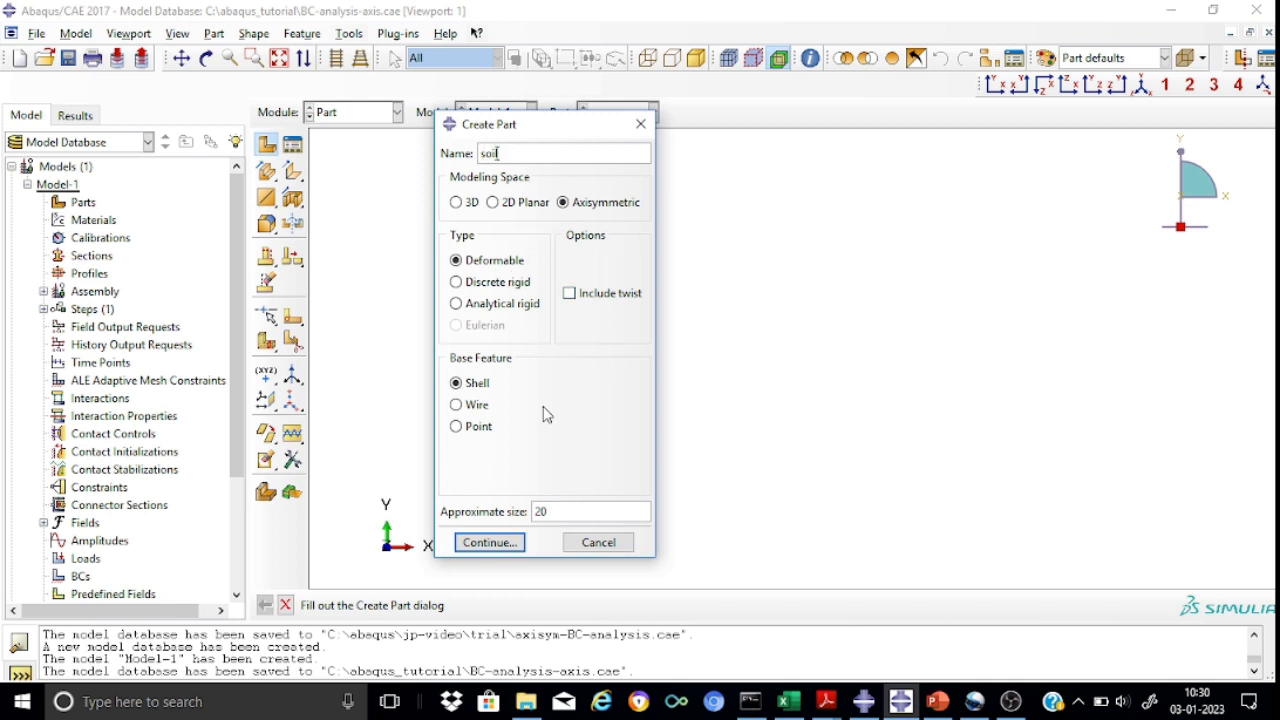
- Begin the axisymmetric deformable shell part "soil" with approximate size 20 and sketch a rectangle about 6 by 3.63 against the symmetry axis, above the origin
left_click(510, 545)
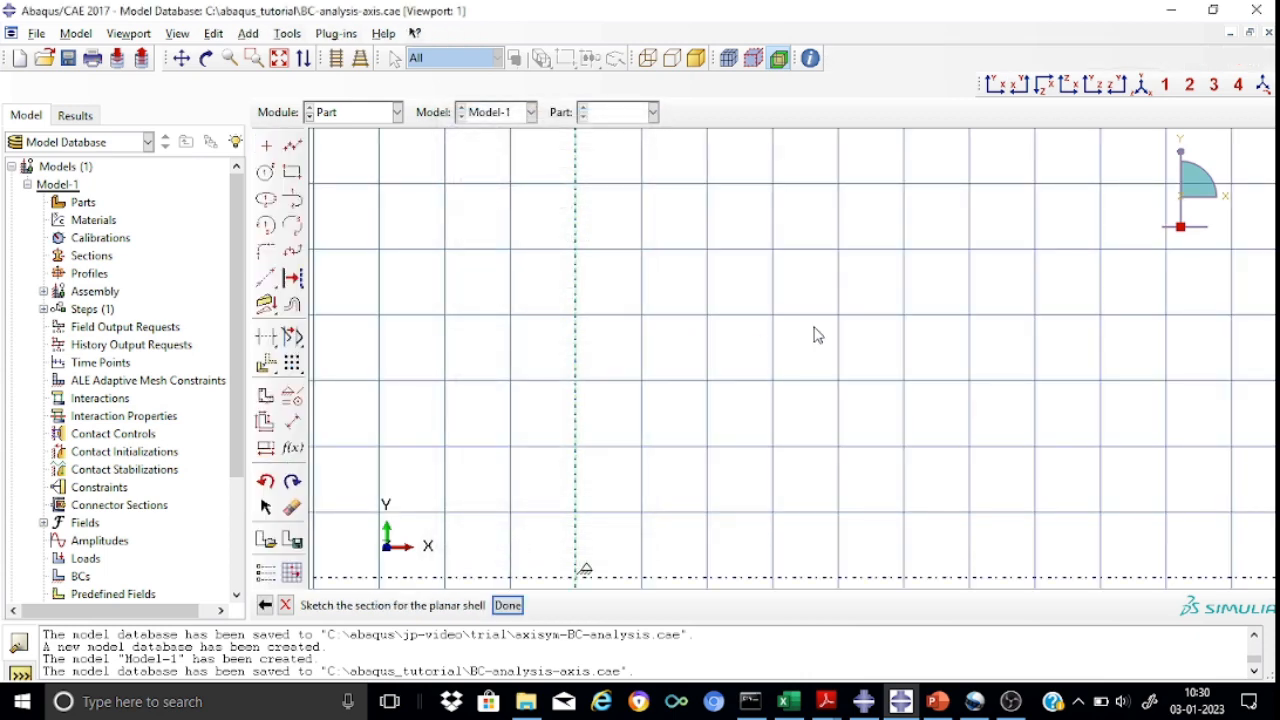
scroll(815, 335, "down", 2)
scroll(815, 335, "down", 1)
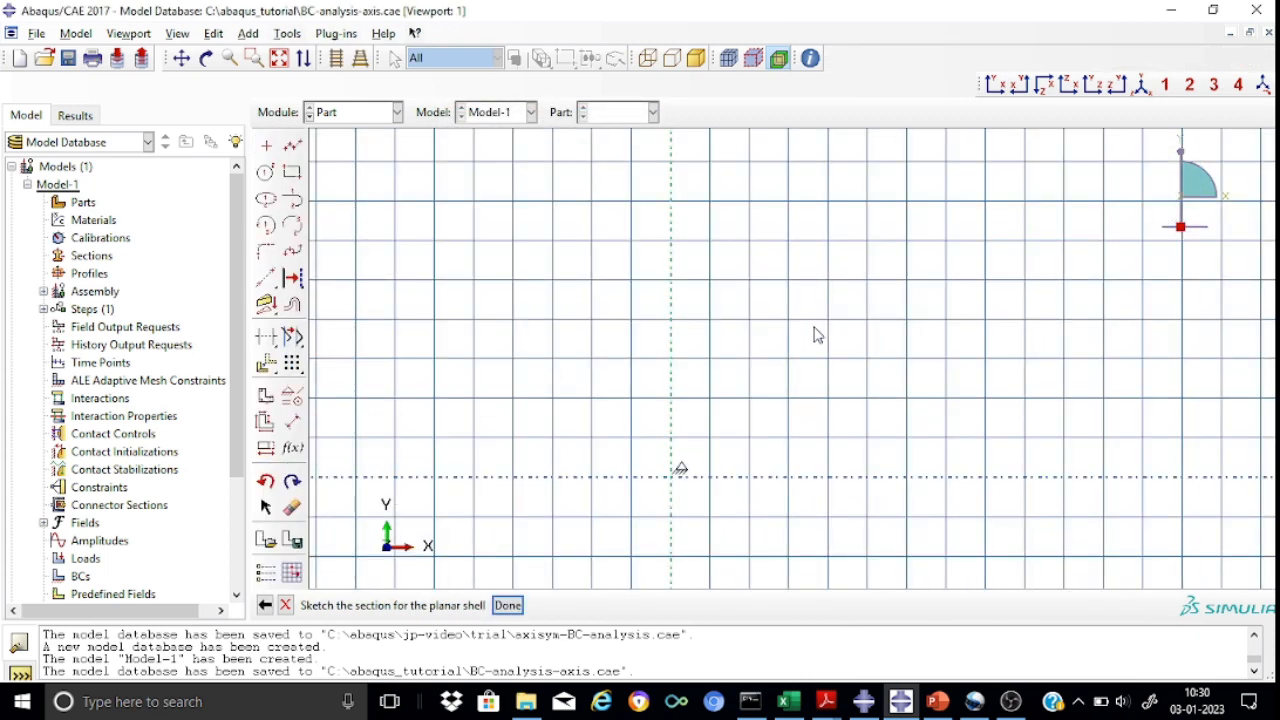
scroll(815, 335, "down", 1)
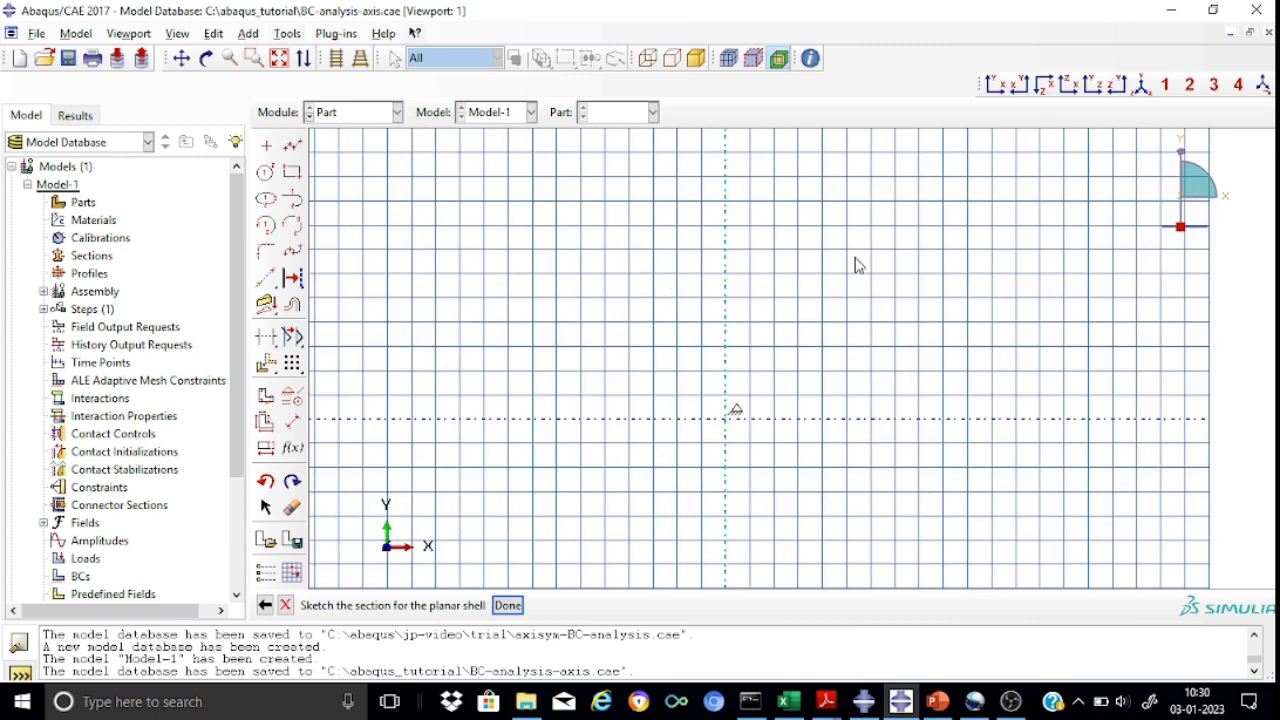
scroll(837, 263, "down", 3)
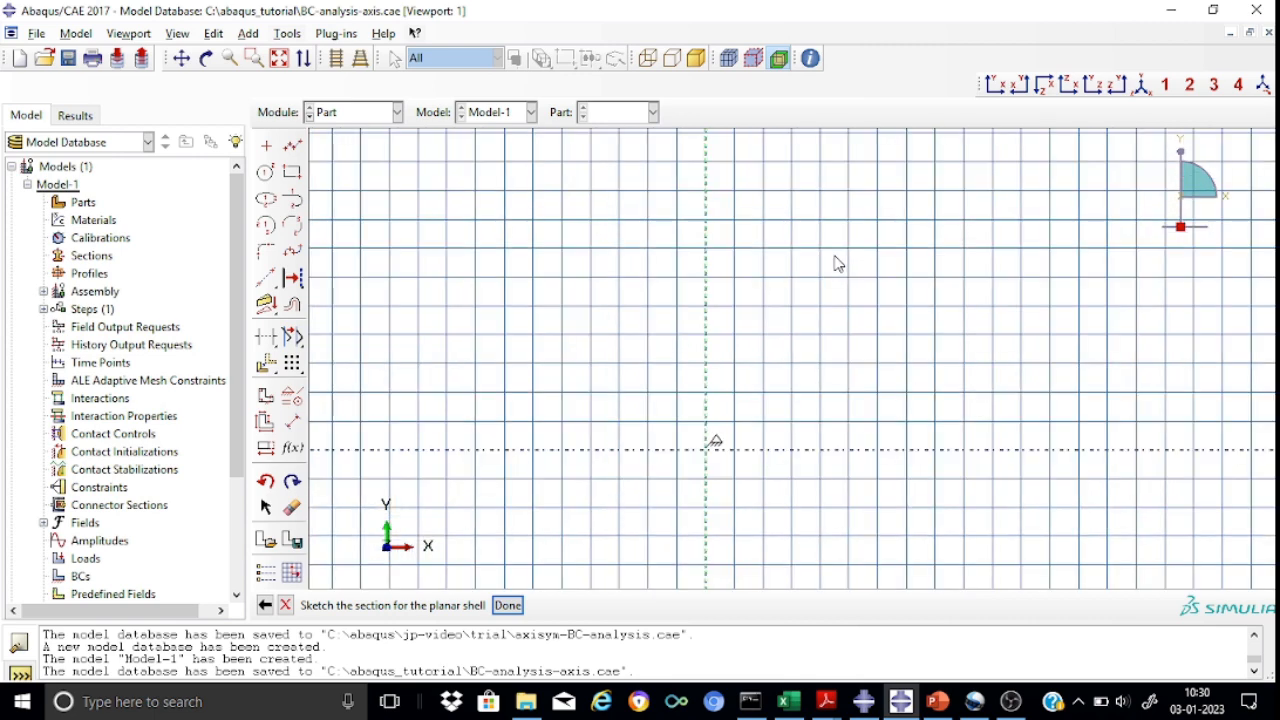
scroll(837, 263, "down", 1)
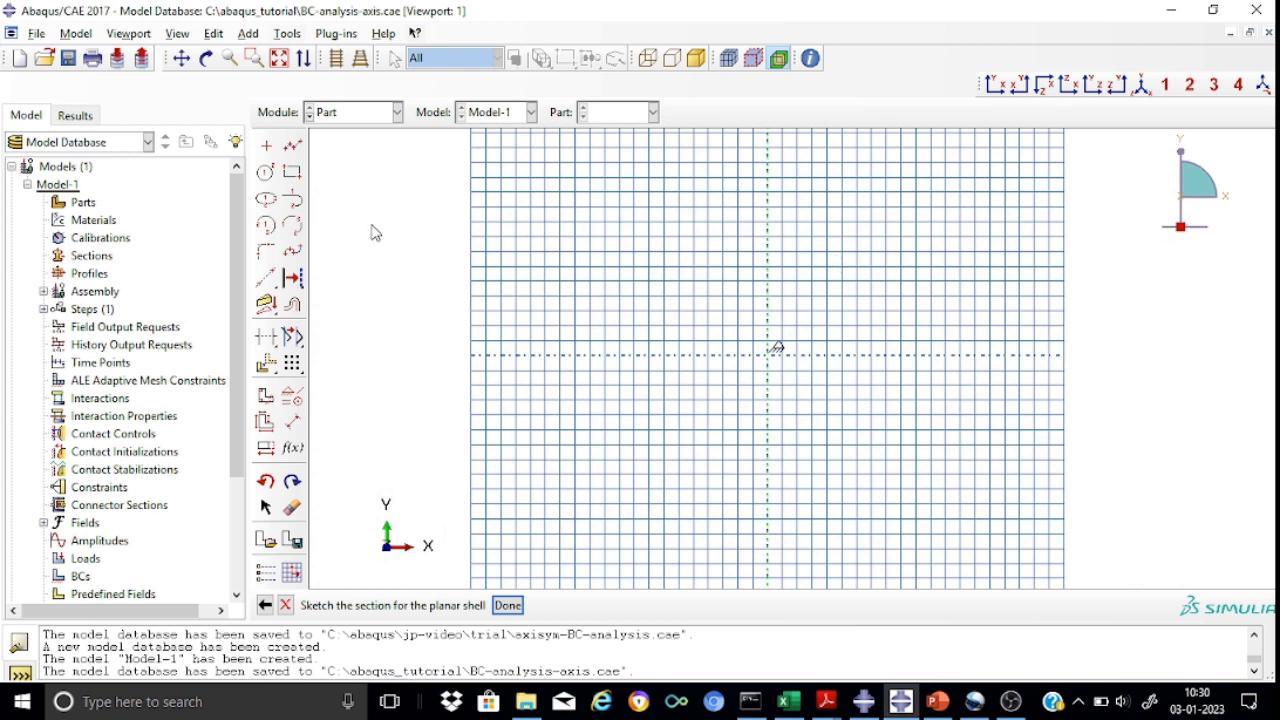
left_click(292, 174)
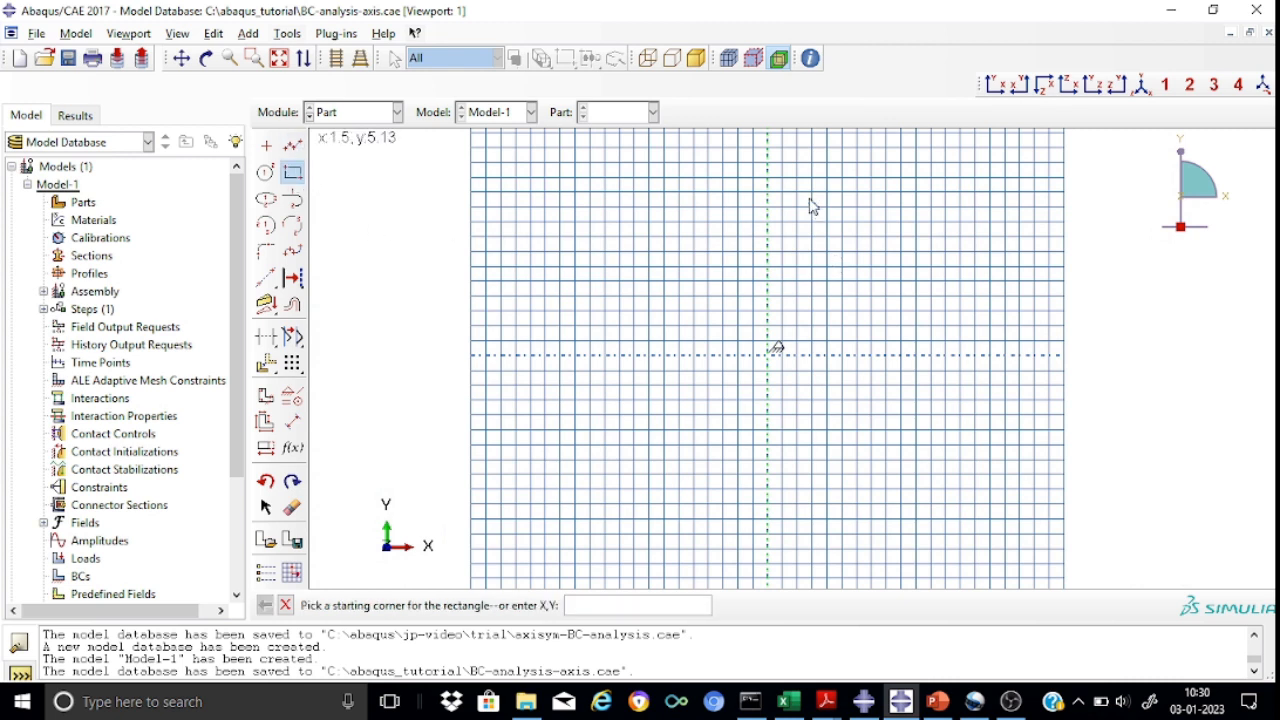
left_click(768, 178)
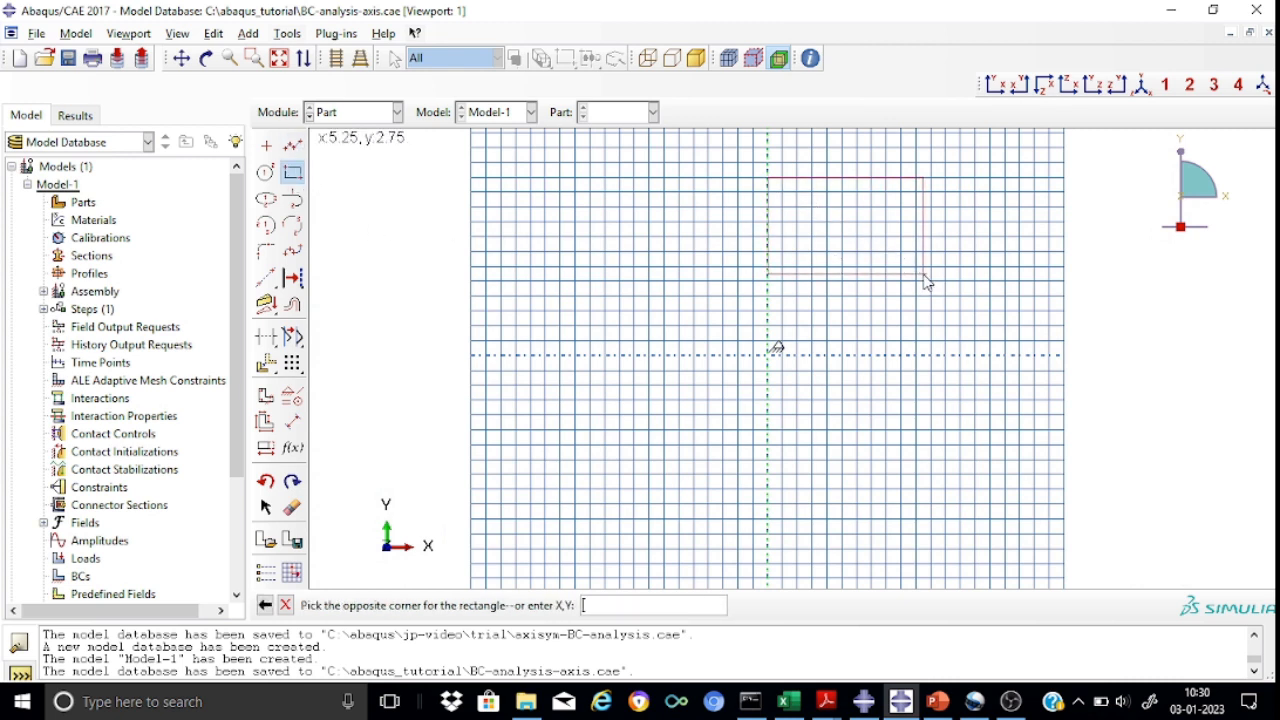
left_click(946, 285)
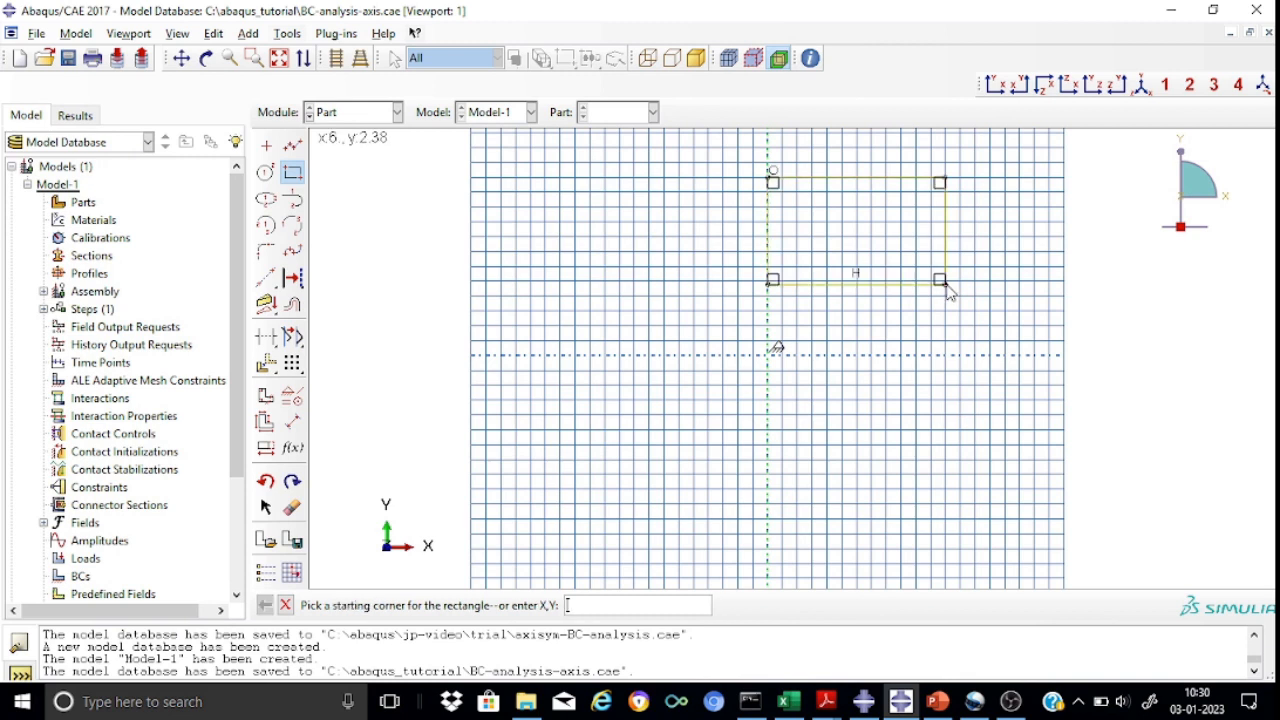
- Dimension the rectangle's vertical edge farthest from the symmetry axis and set its length to 4
left_click(293, 423)
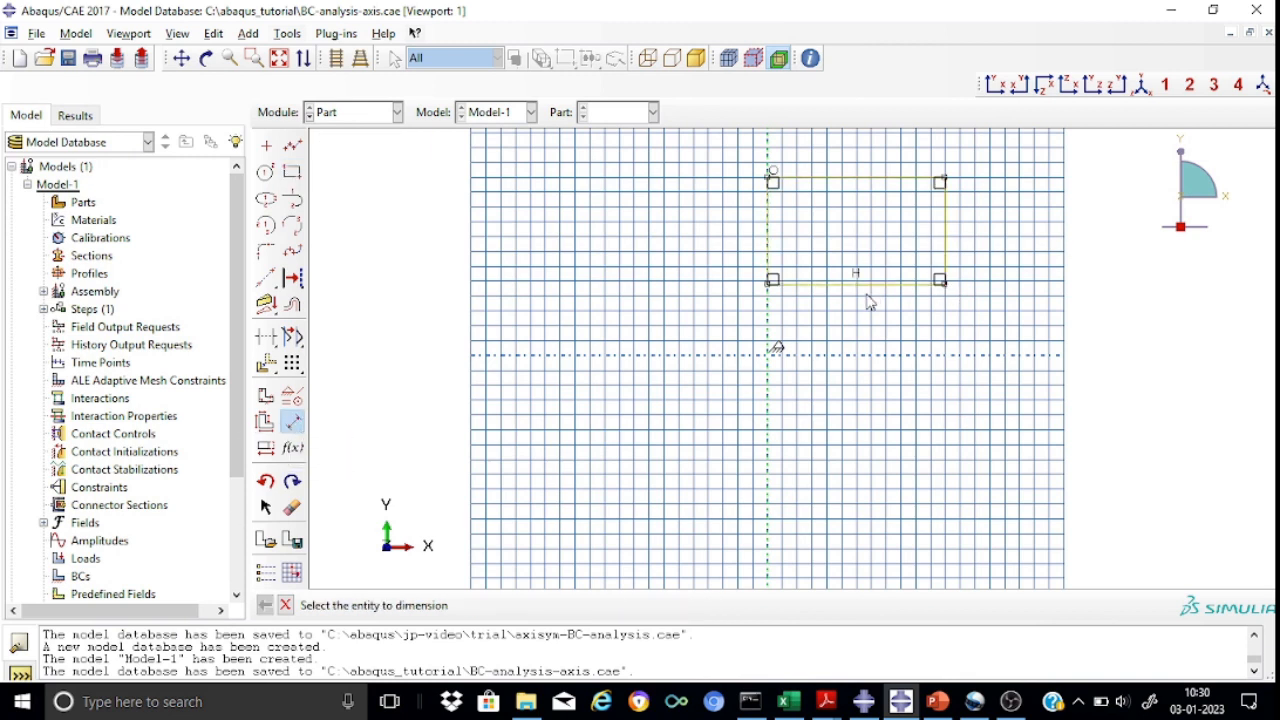
left_click(948, 228)
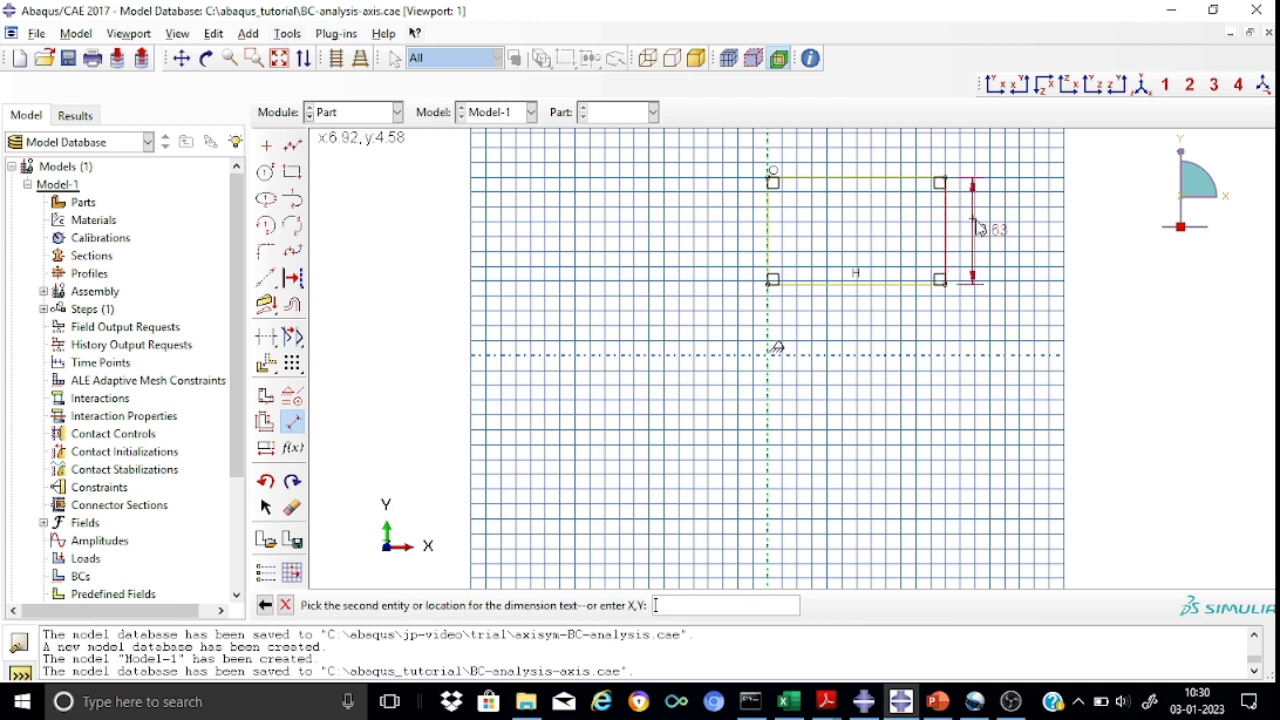
left_click(993, 228)
type("4")
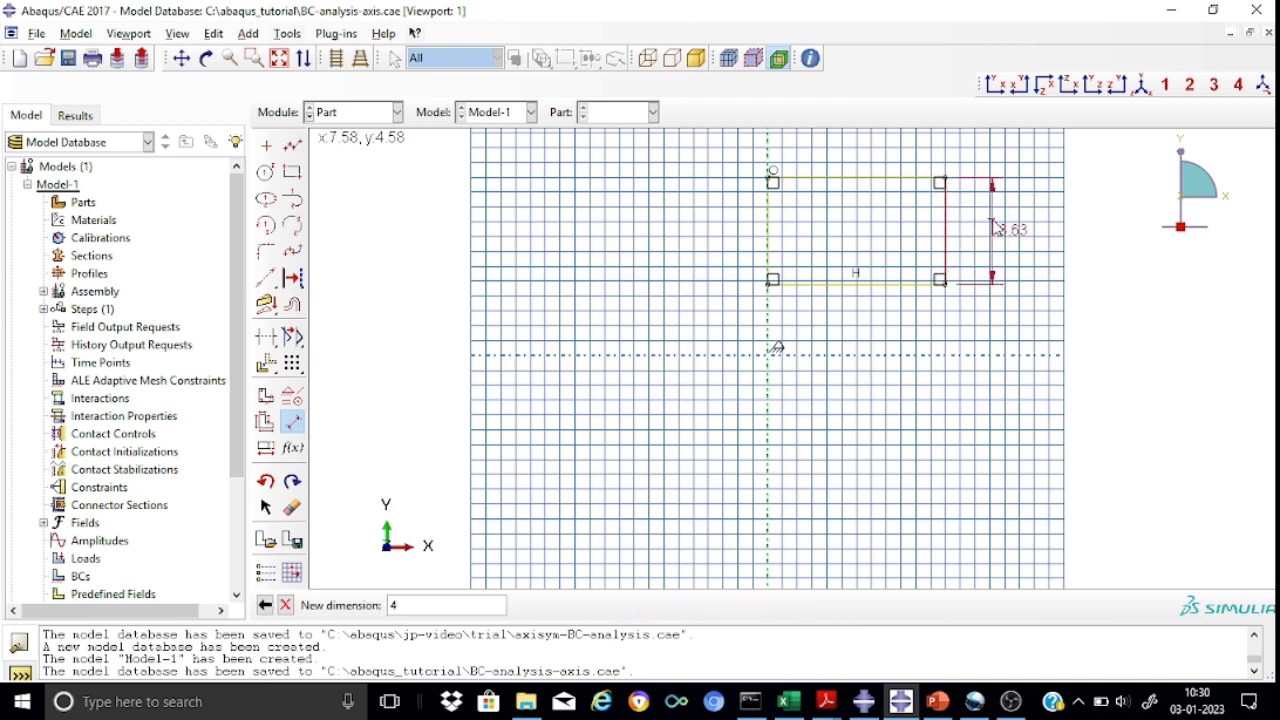
key("Return")
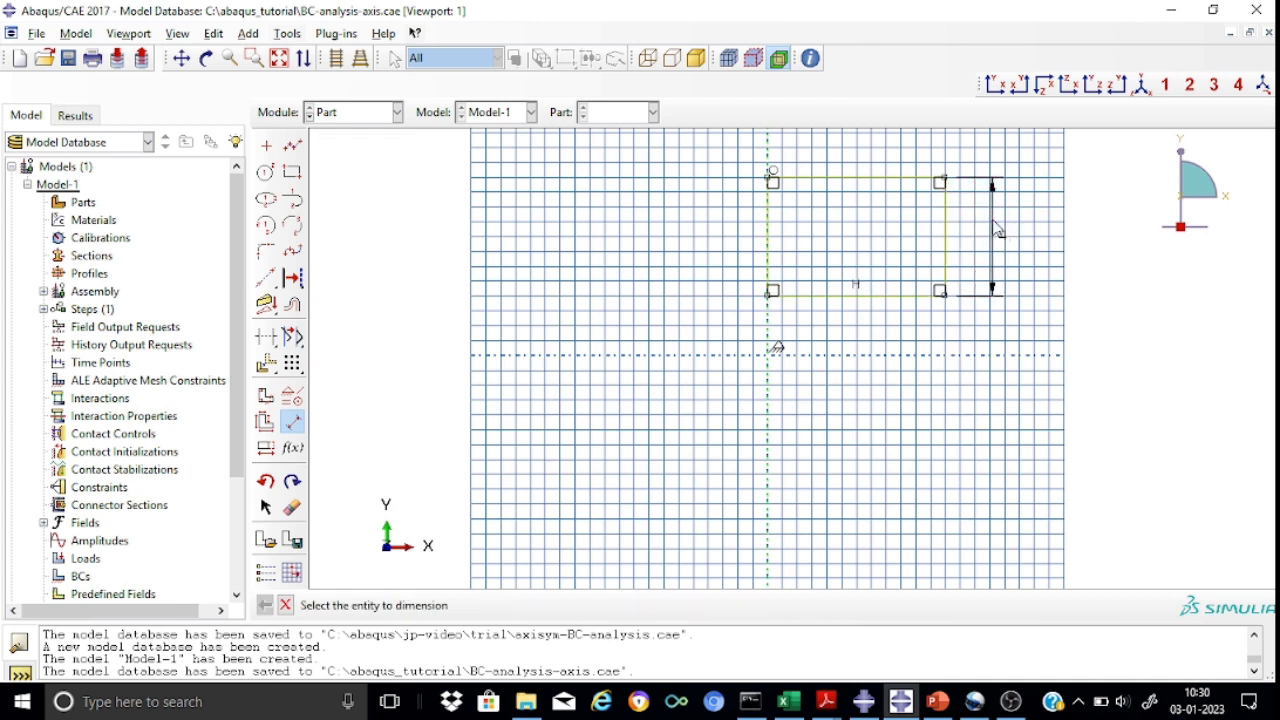
- Dimension the rectangle's lower edge, set its length to 5, and finish the section sketch to create the soil part
left_click(877, 297)
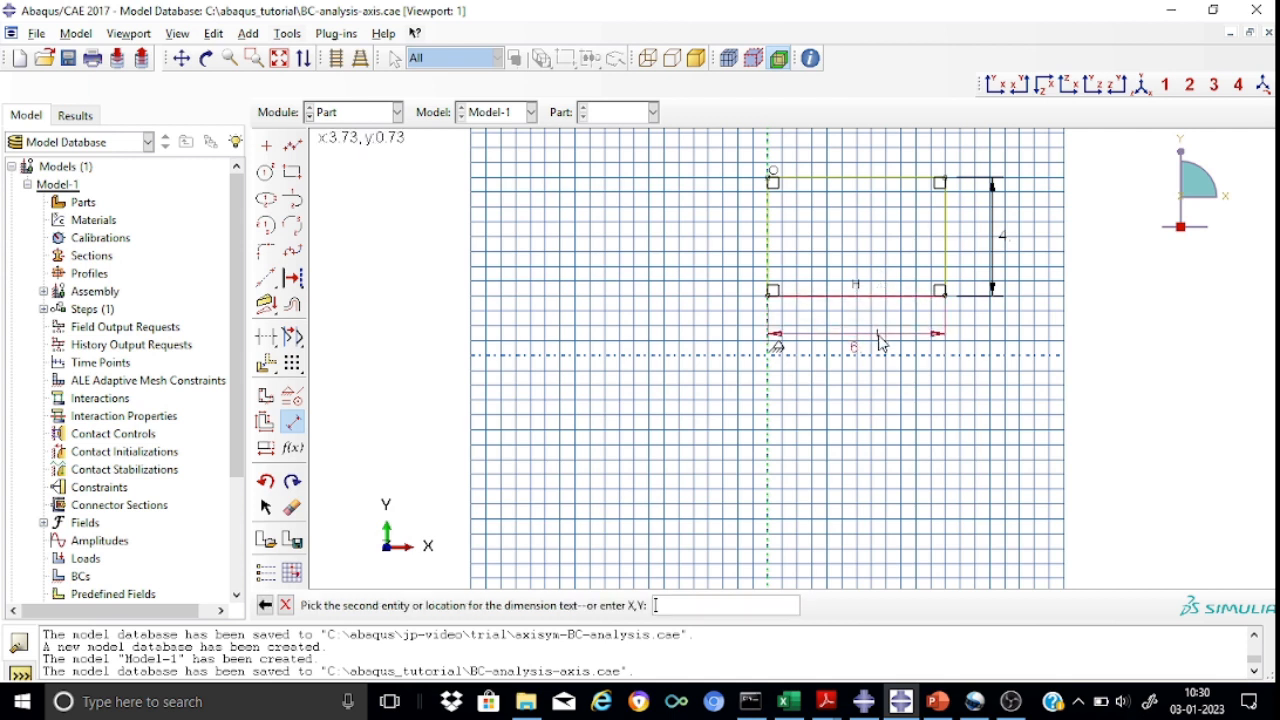
left_click(878, 335)
type("5")
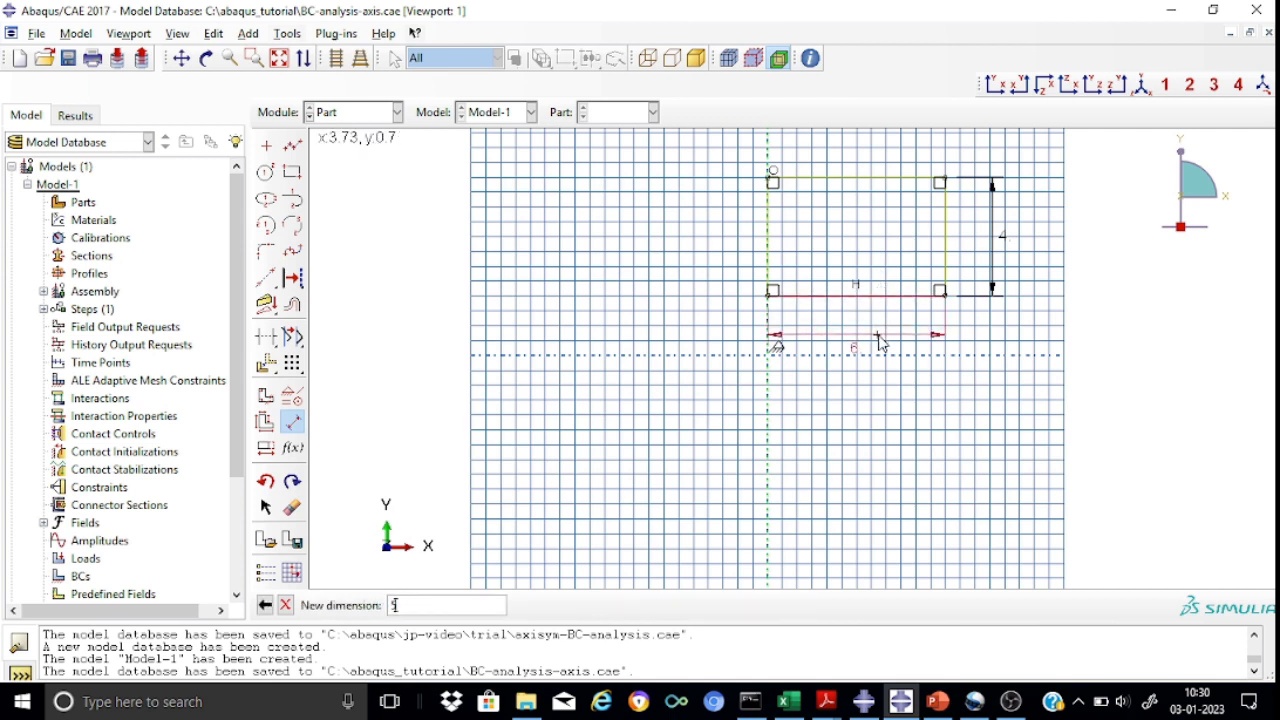
key("Return")
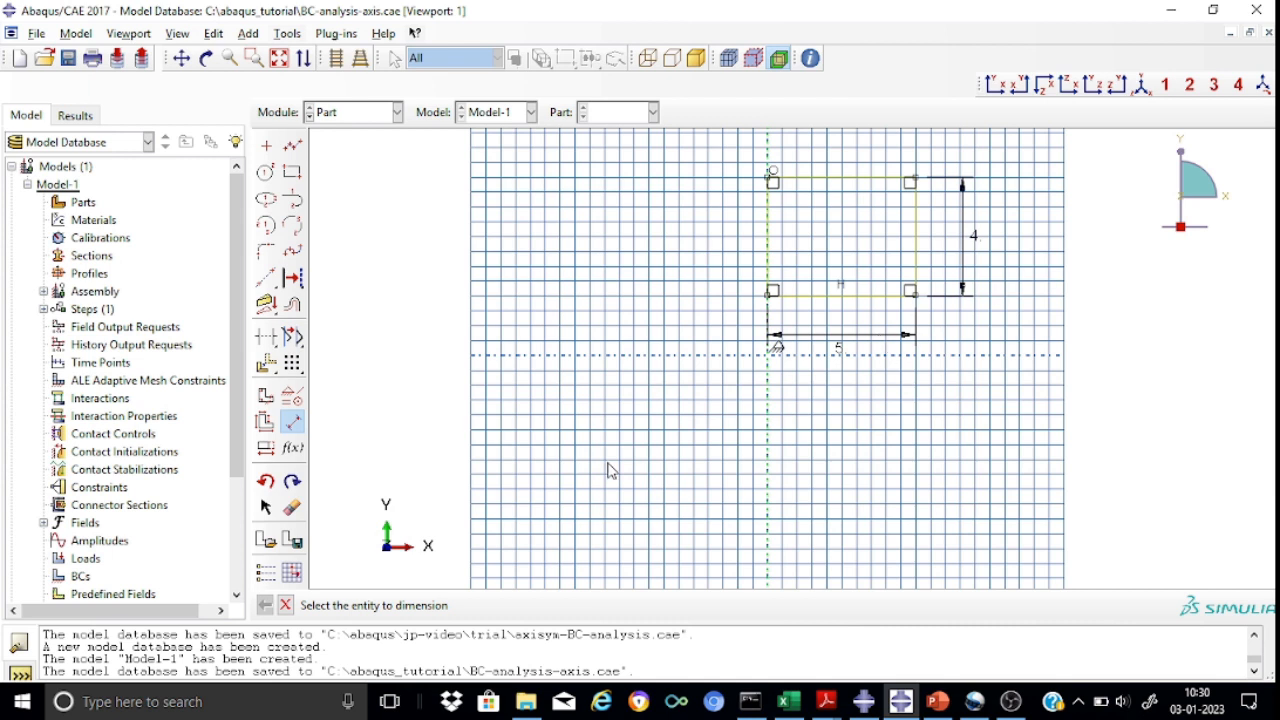
left_click(286, 605)
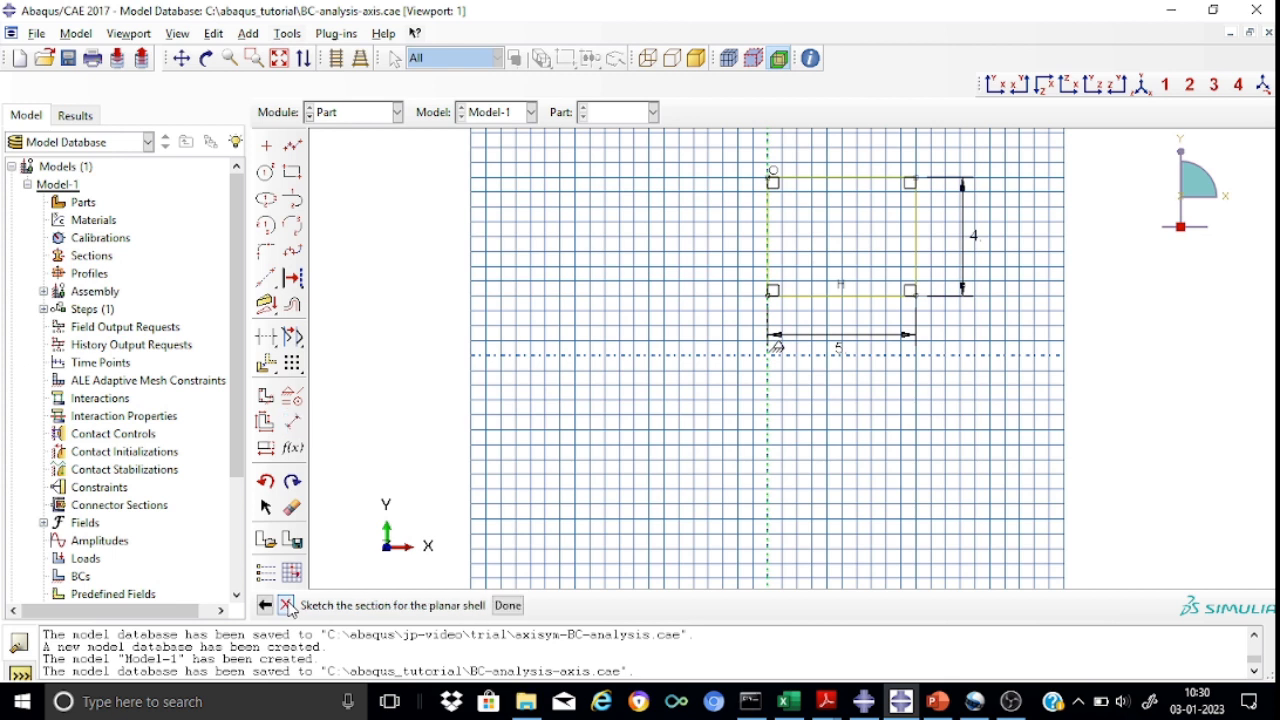
left_click(507, 606)
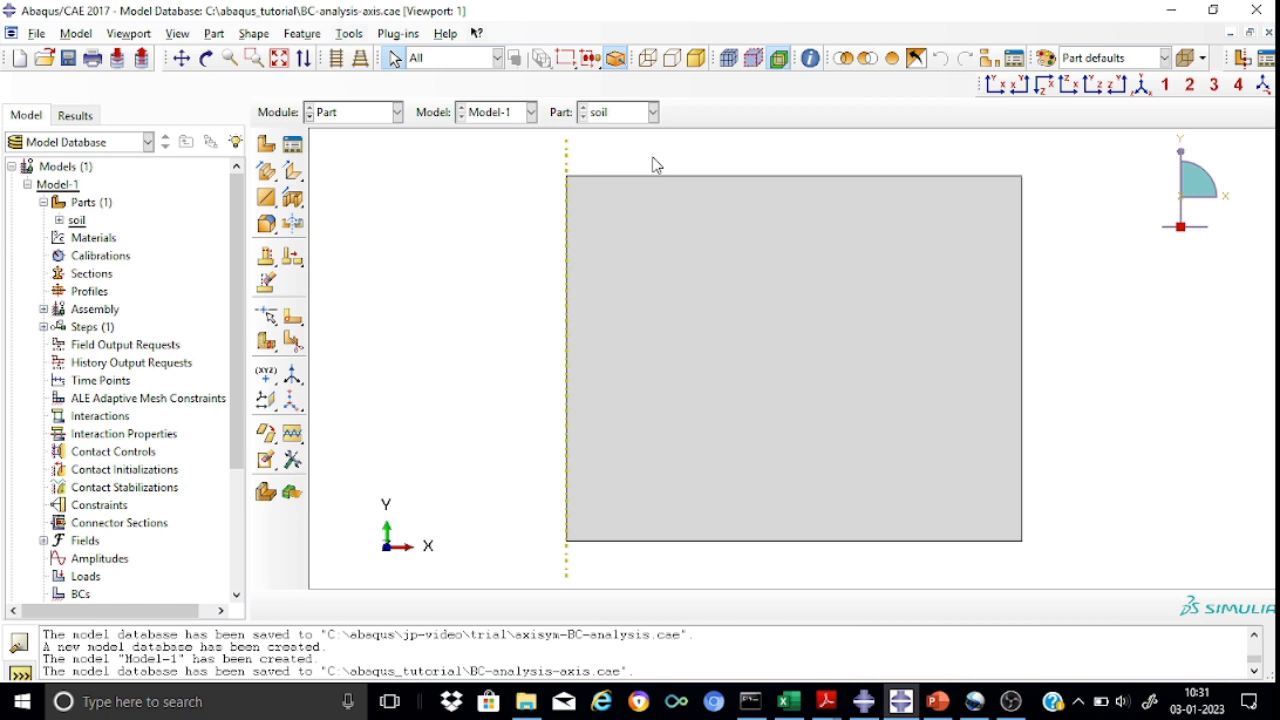
- Start a sketched face partition on the soil part and draw a vertical line about 0.94 from the symmetry axis, extending past both horizontal edges
left_click(293, 320)
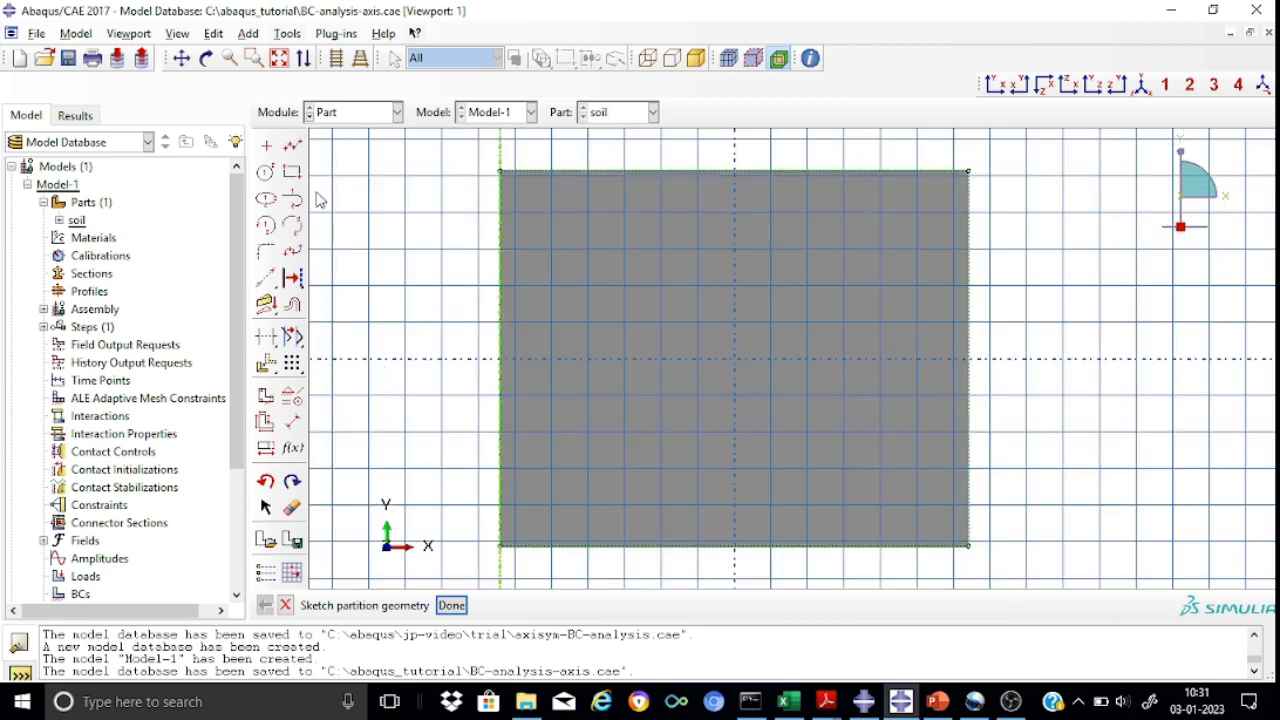
left_click(293, 148)
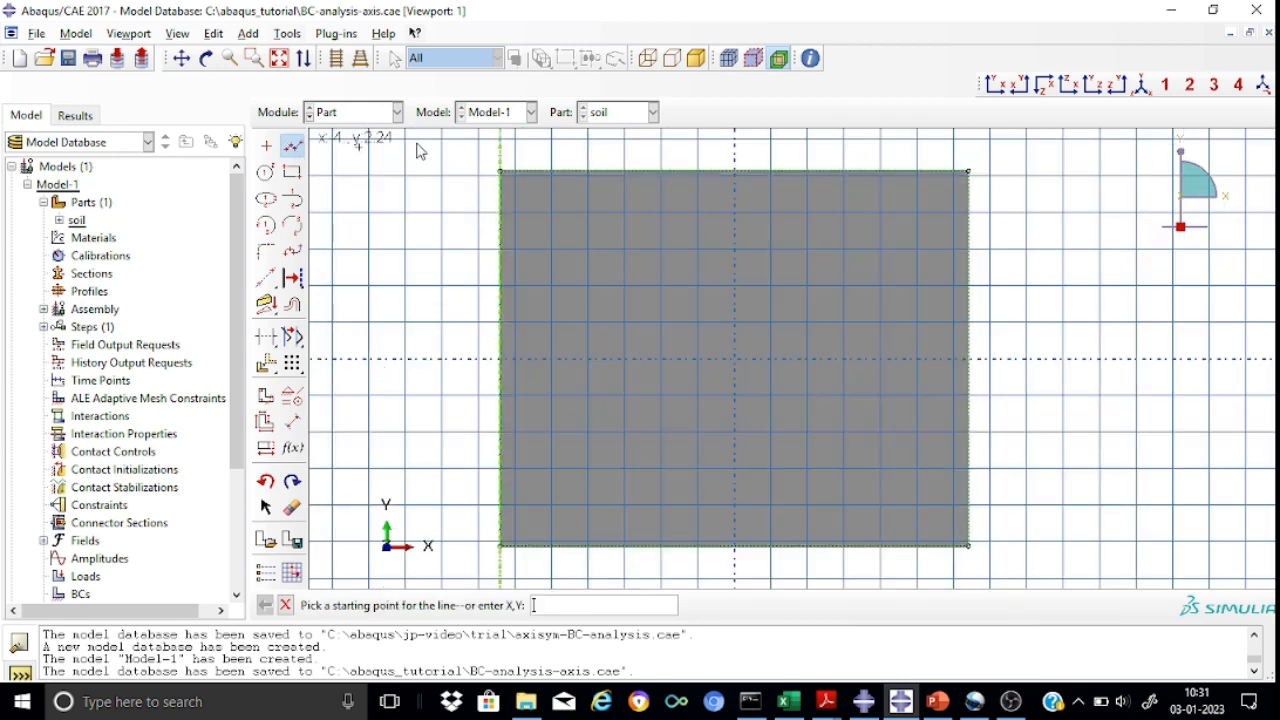
left_click(588, 148)
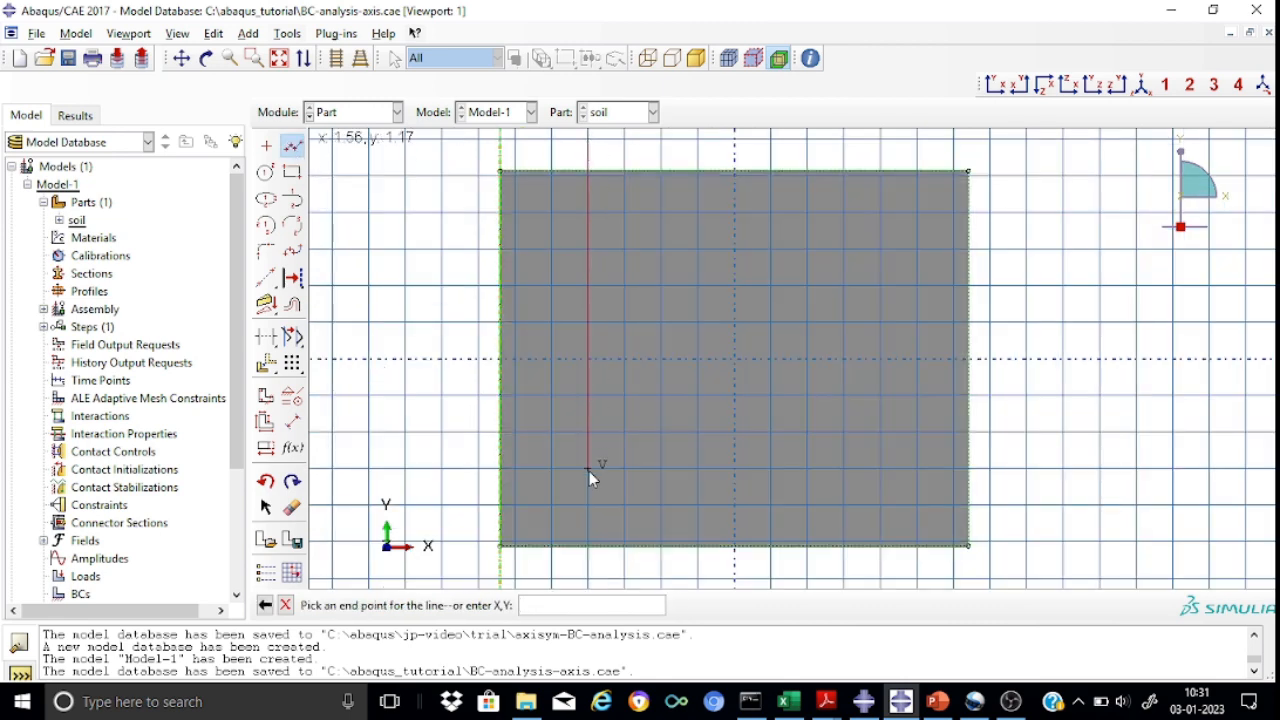
left_click(590, 587)
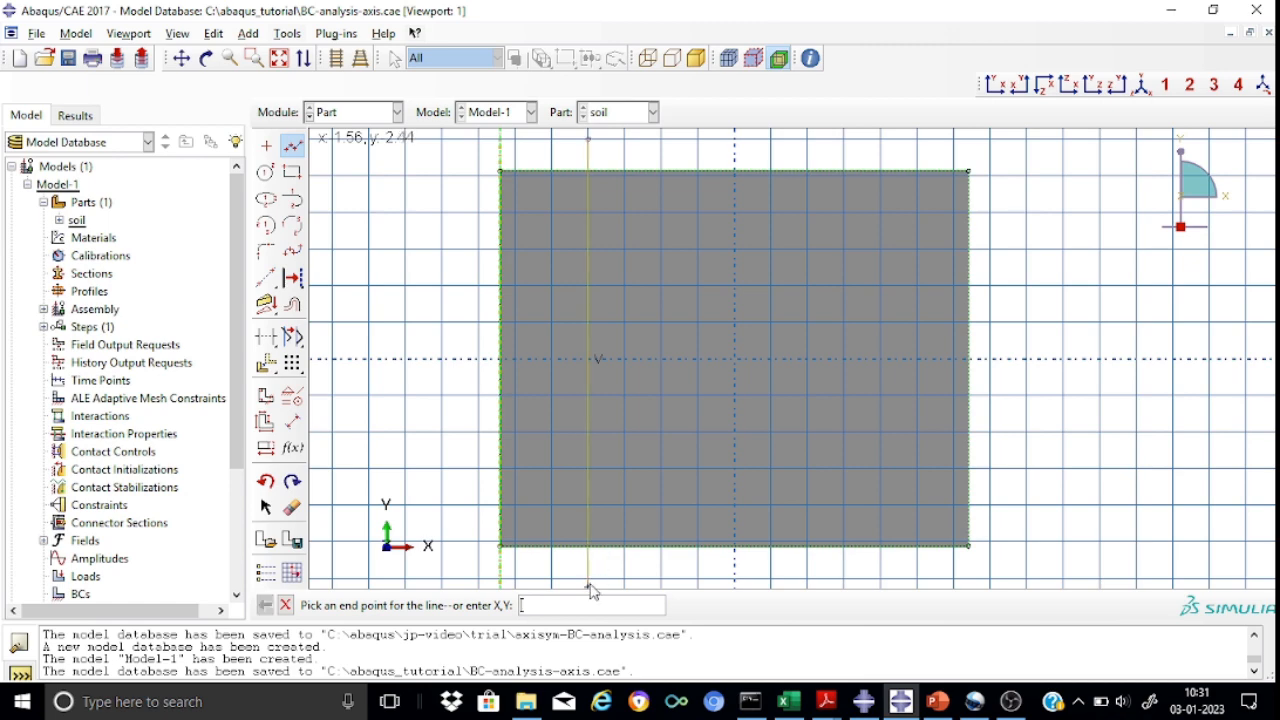
key("Escape")
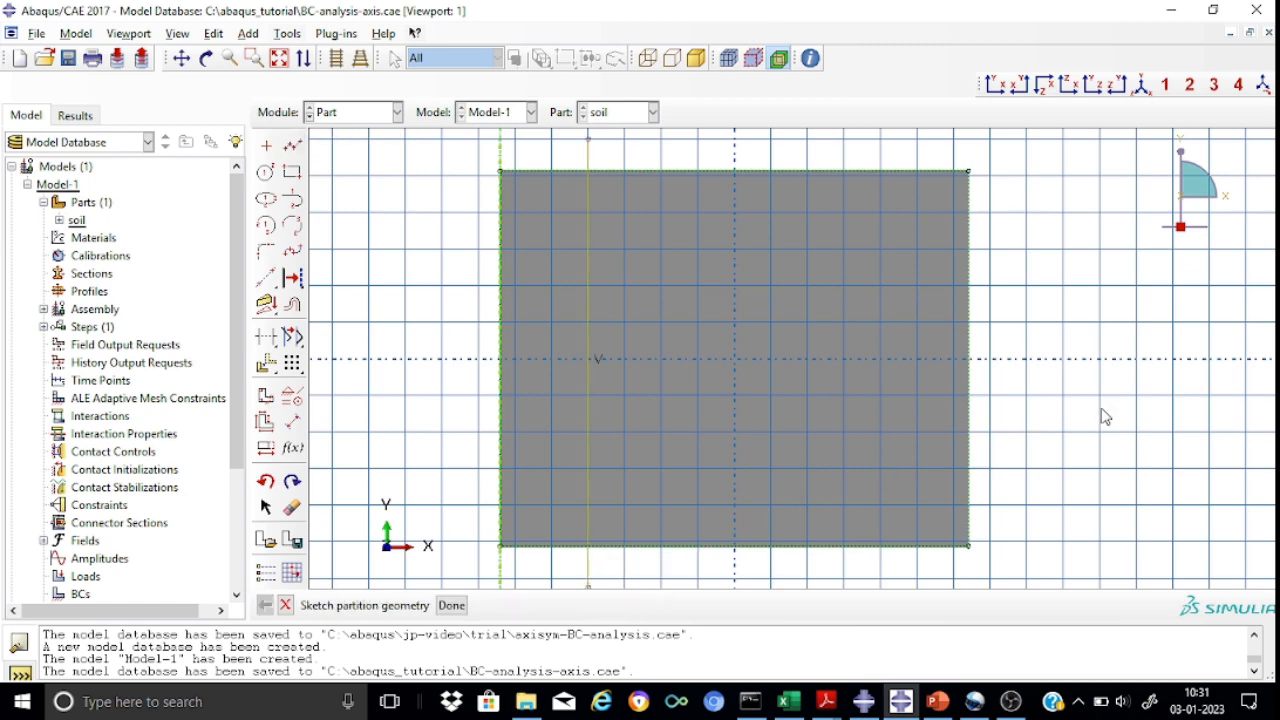
- Dimension the partition line's distance from the symmetry axis as 1 and finish the face partition
scroll(1105, 415, "up", 2)
scroll(1105, 415, "down", 4)
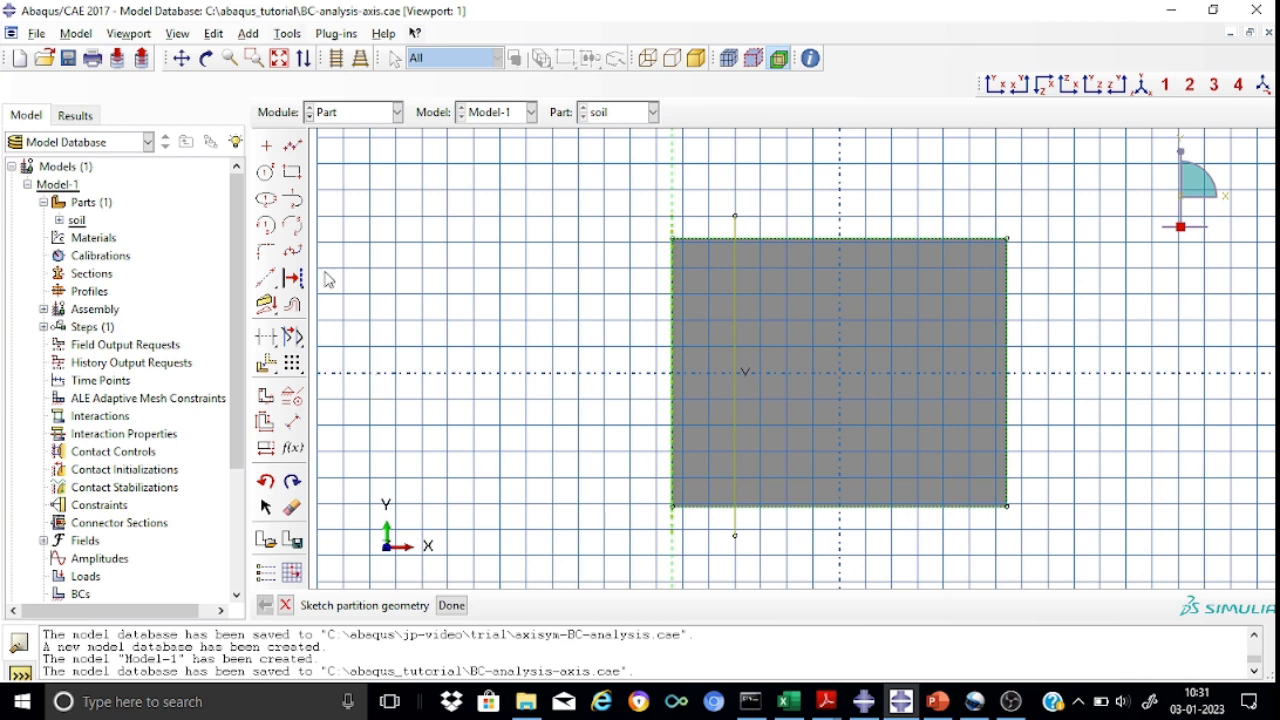
left_click(293, 425)
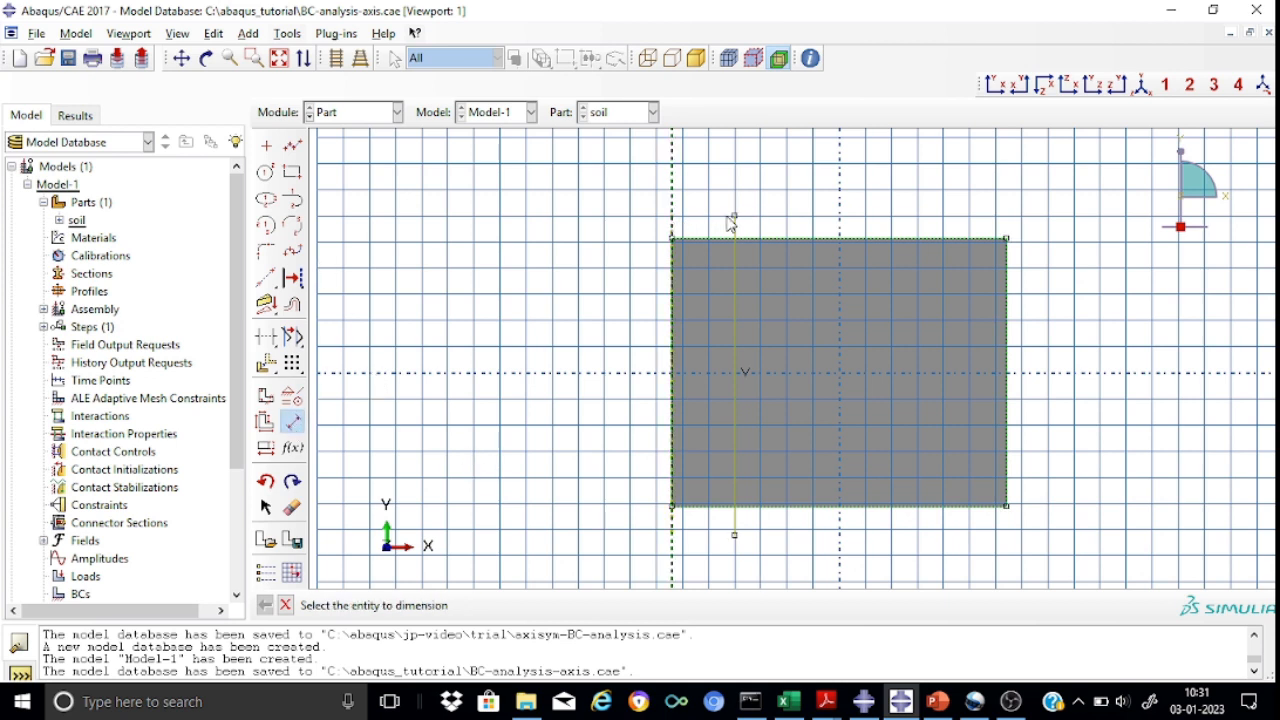
left_click(735, 216)
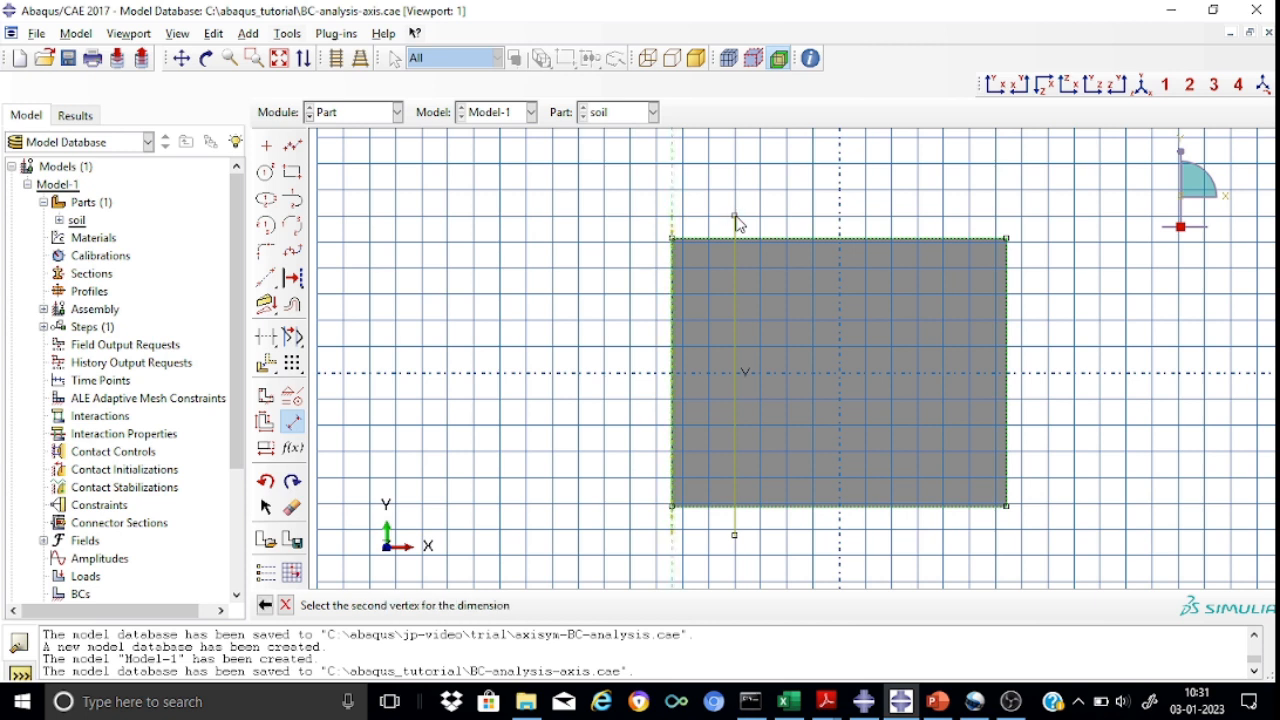
left_click(675, 215)
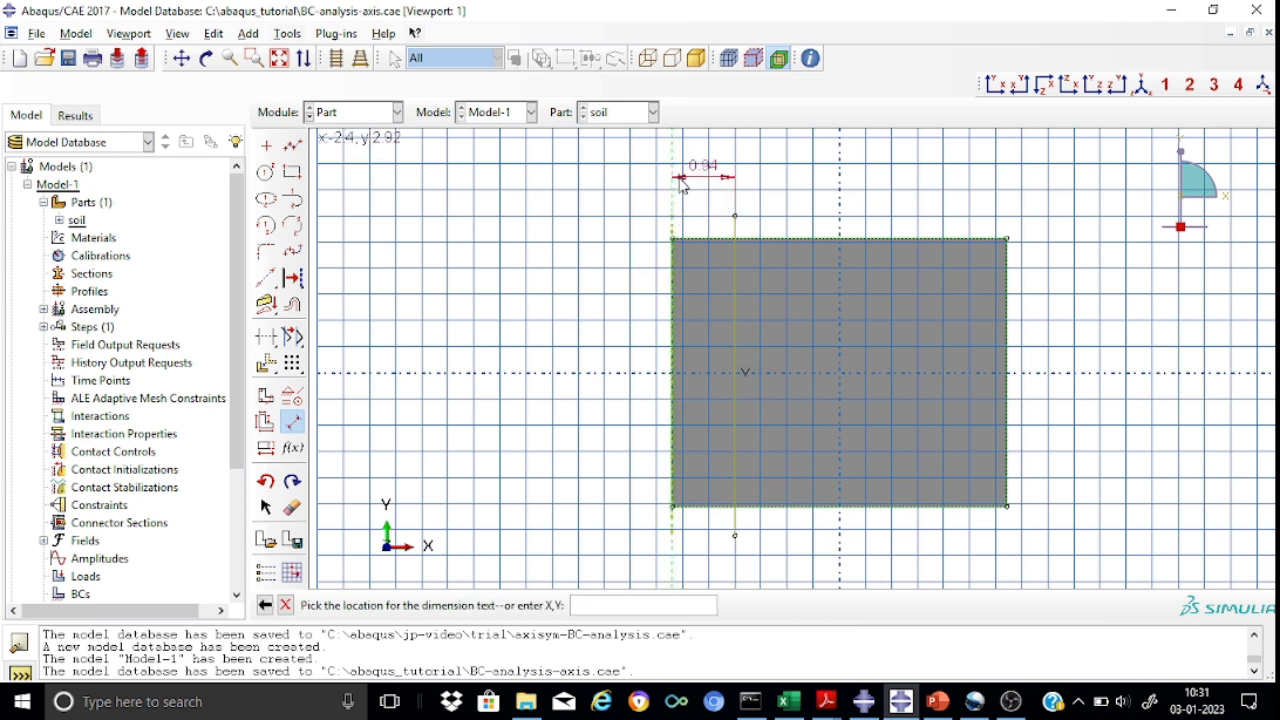
left_click(681, 186)
type("1")
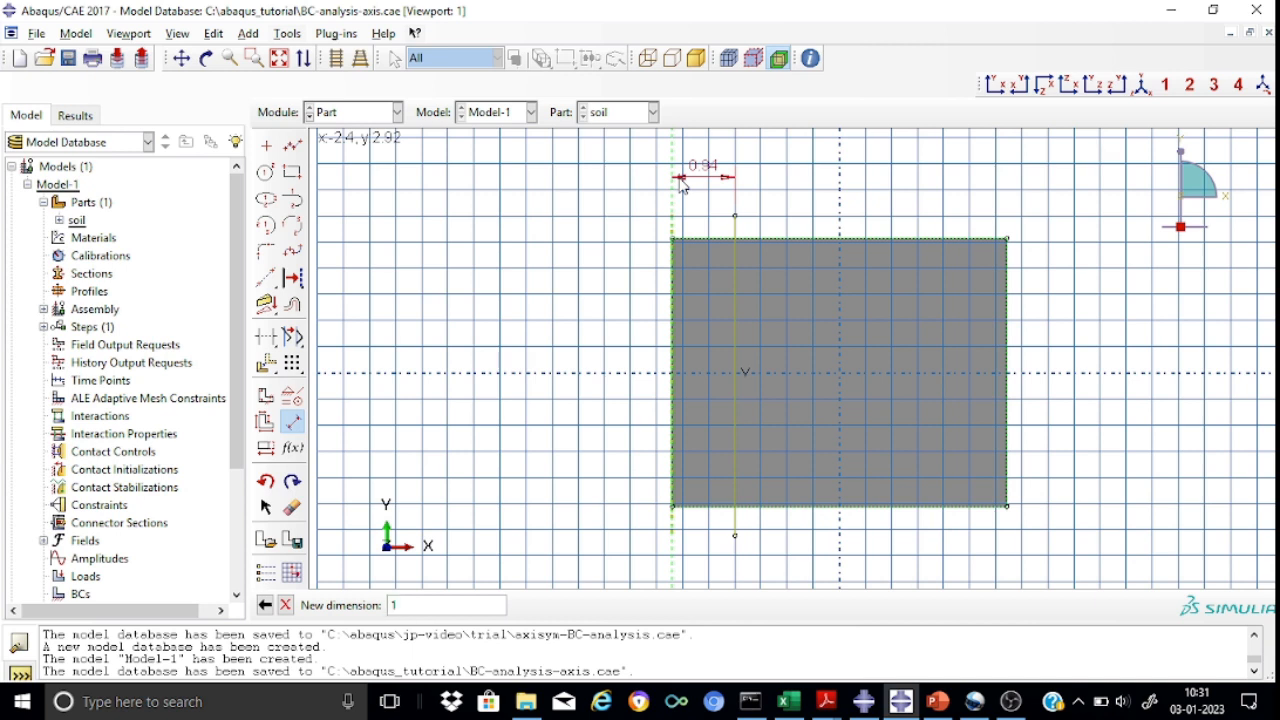
key("Return")
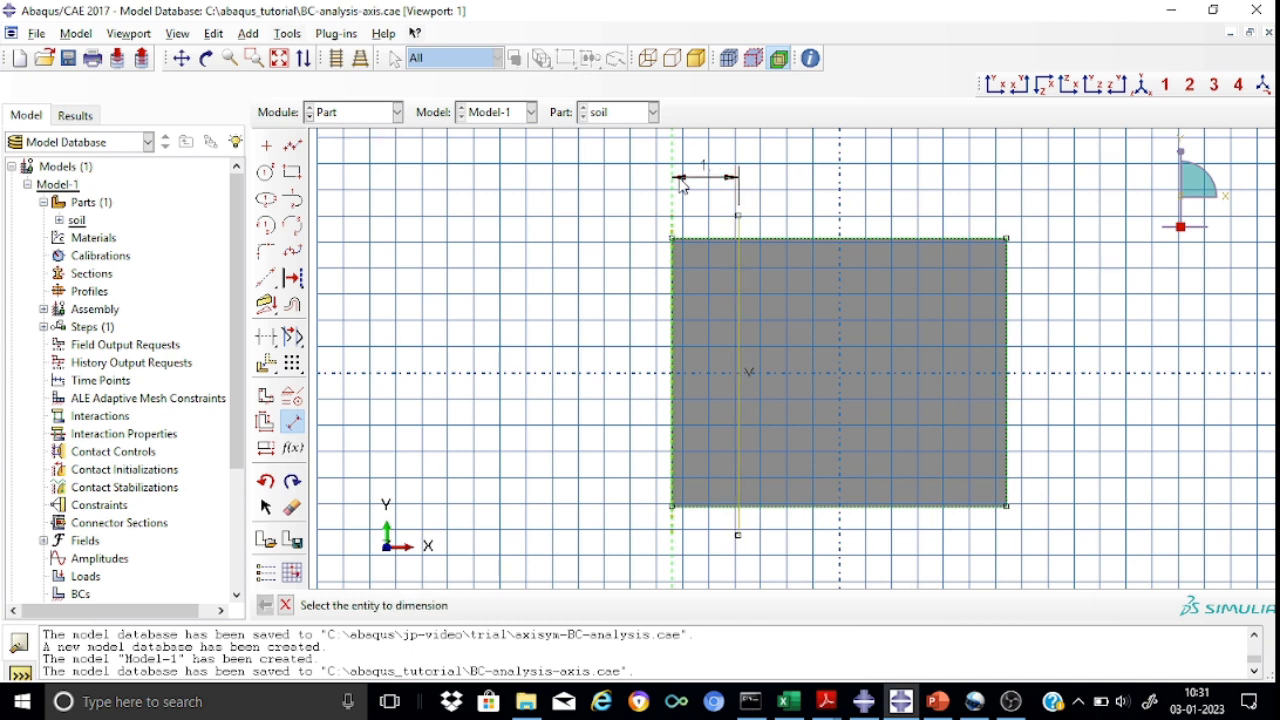
left_click(286, 607)
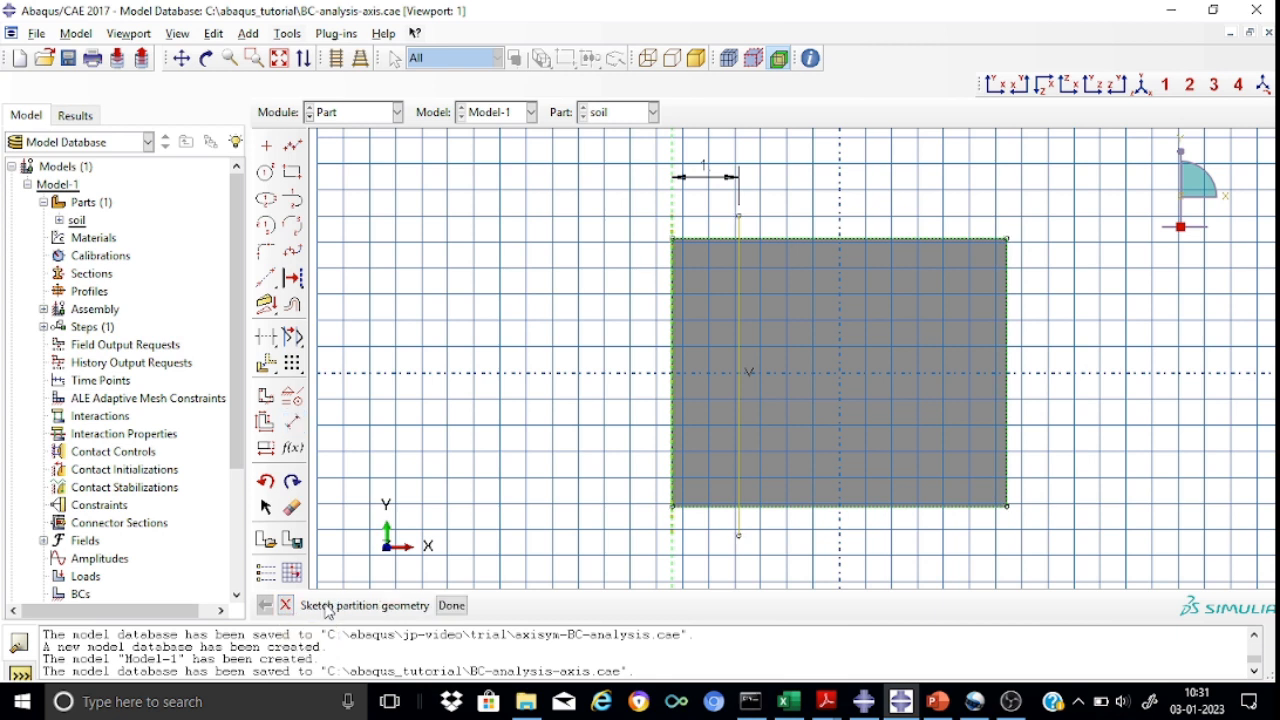
left_click(447, 605)
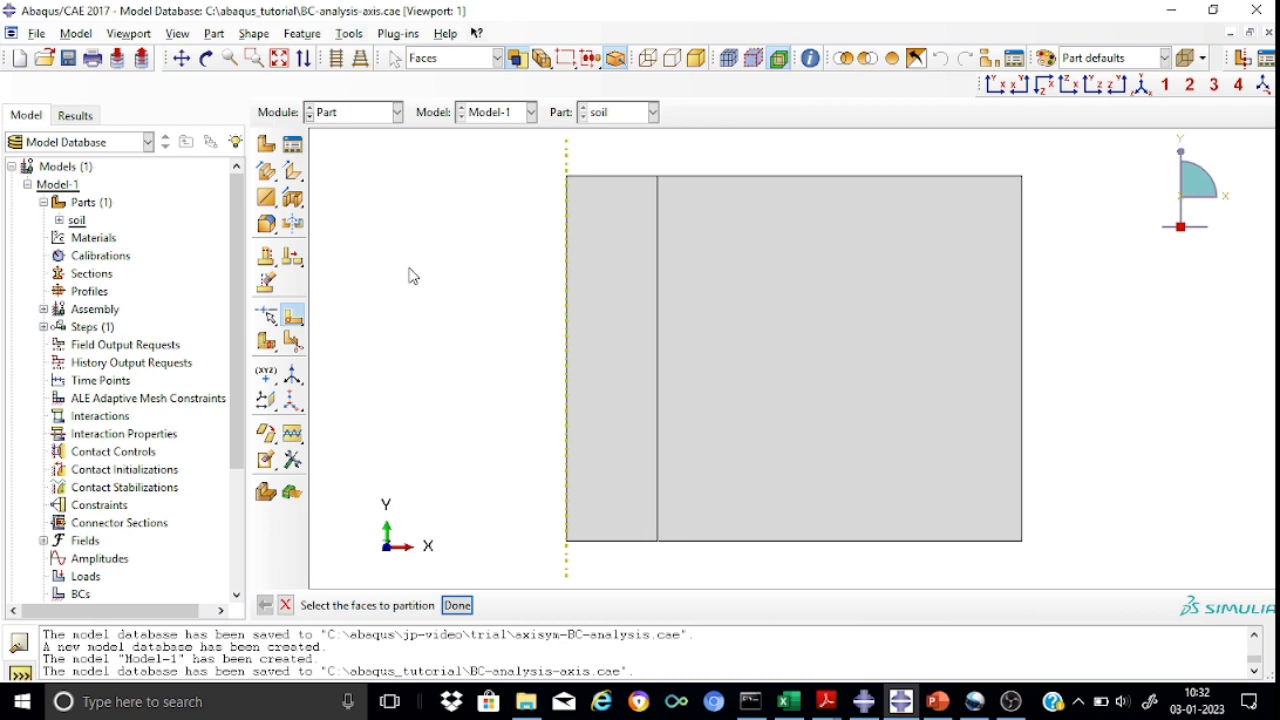
- Switch to the Property module and start a new material named "soil"
left_click(398, 114)
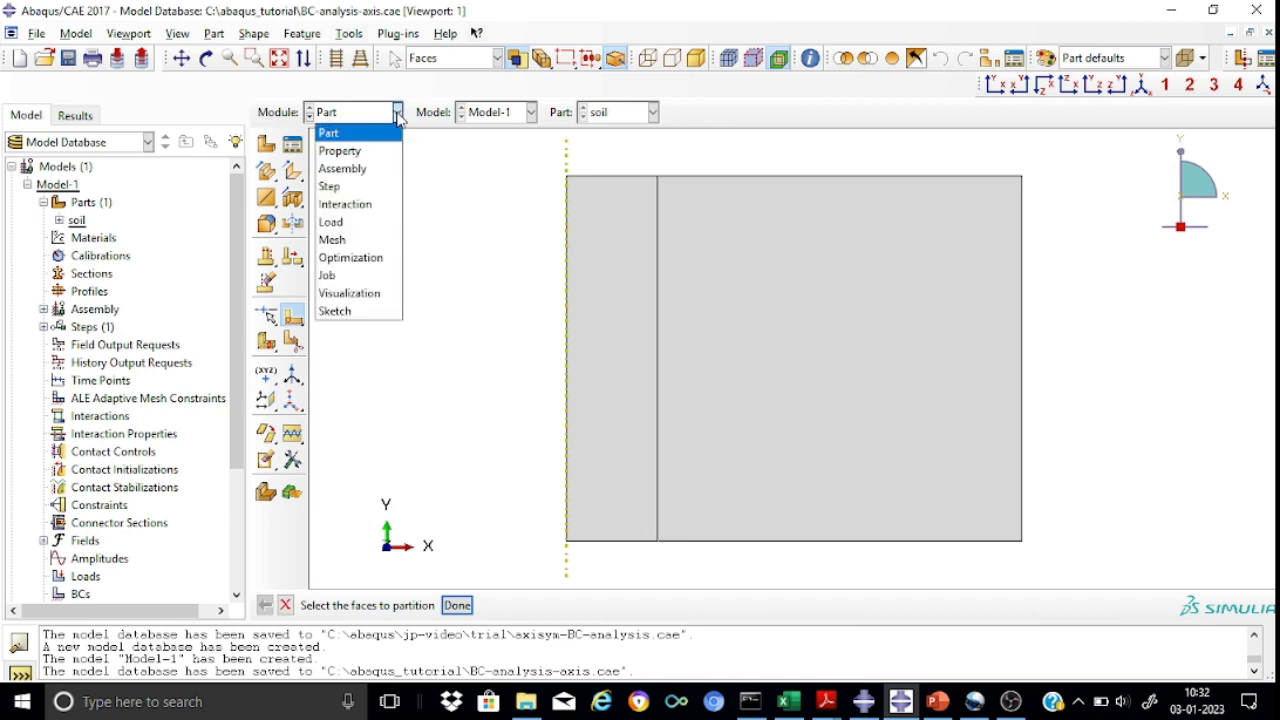
left_click(357, 151)
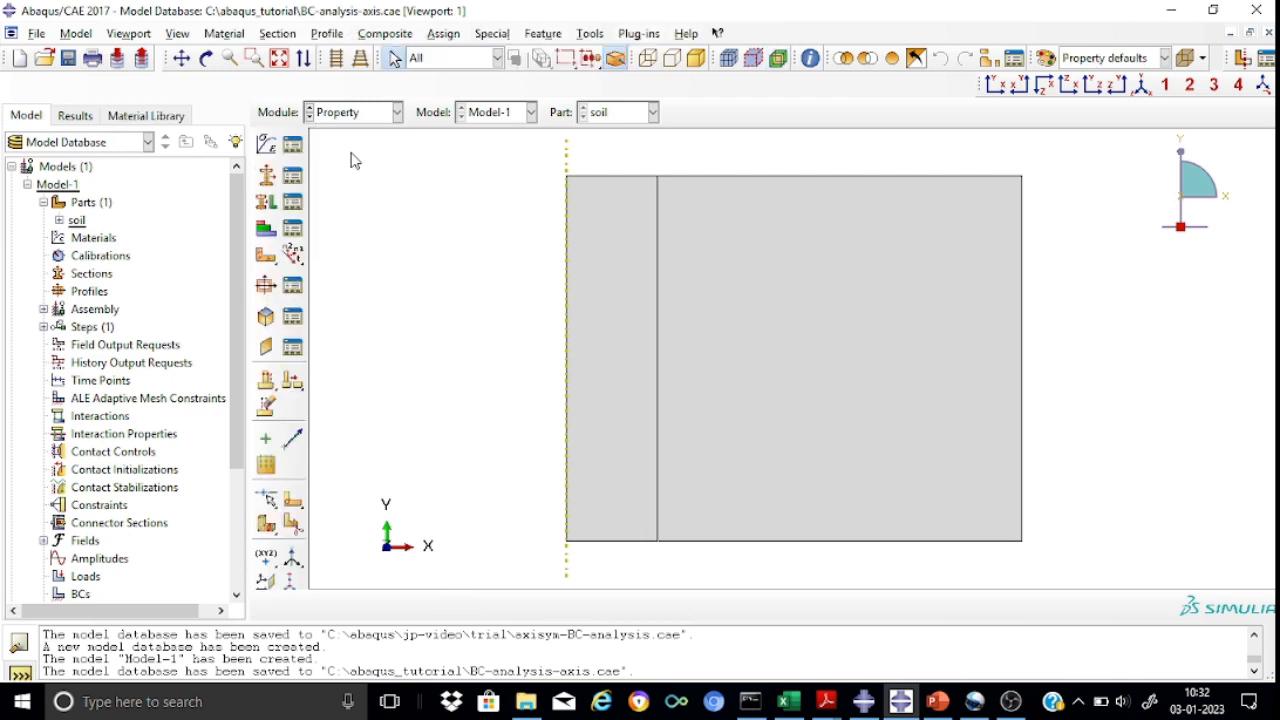
left_click(267, 146)
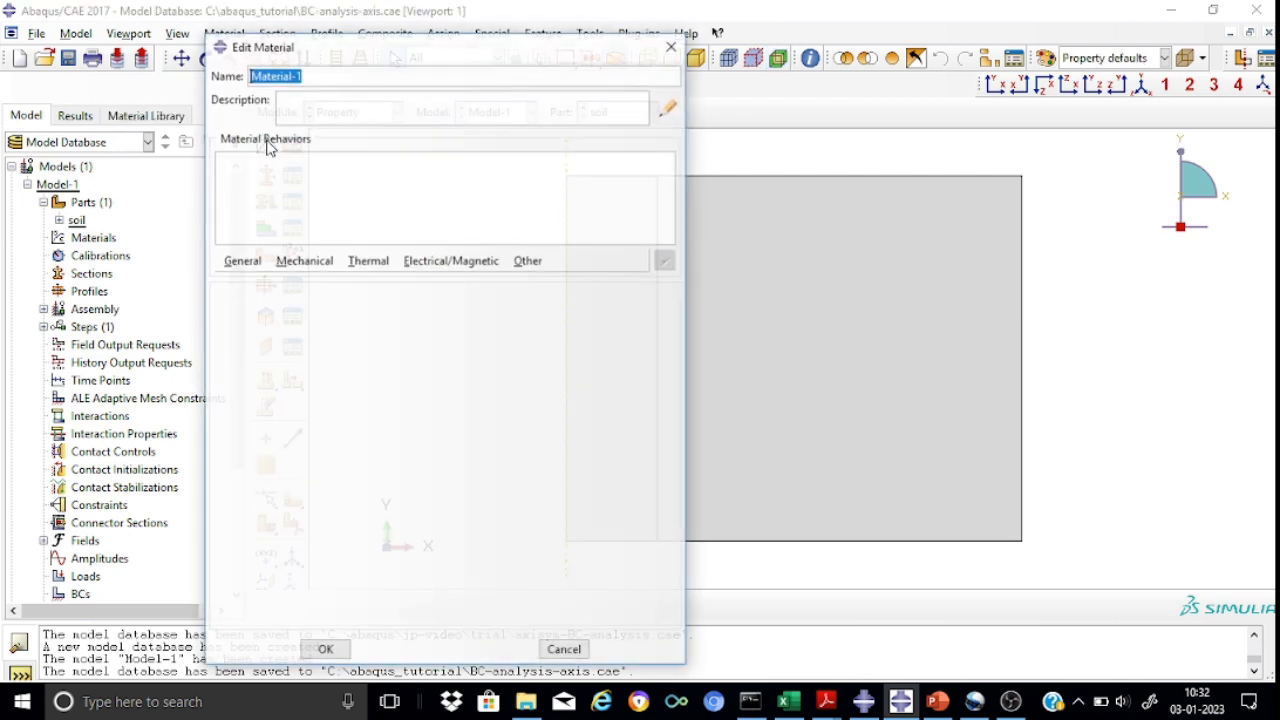
left_click(330, 72)
key("BackSpace")
key("BackSpace")
key("BackSpace")
key("BackSpace")
key("BackSpace")
key("BackSpace")
key("BackSpace")
key("BackSpace")
key("BackSpace")
key("BackSpace")
type("soil")
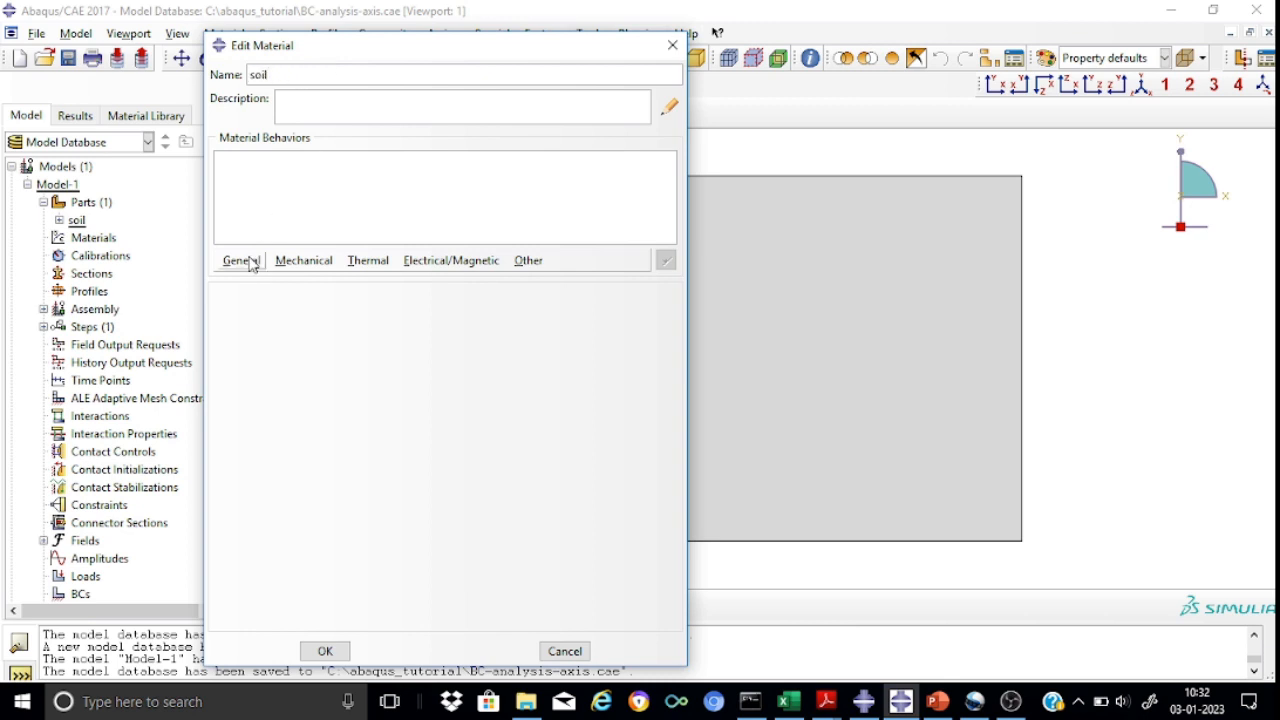
- Add a uniform density behavior to the soil material with a mass density of 1.8
left_click(251, 262)
left_click(249, 280)
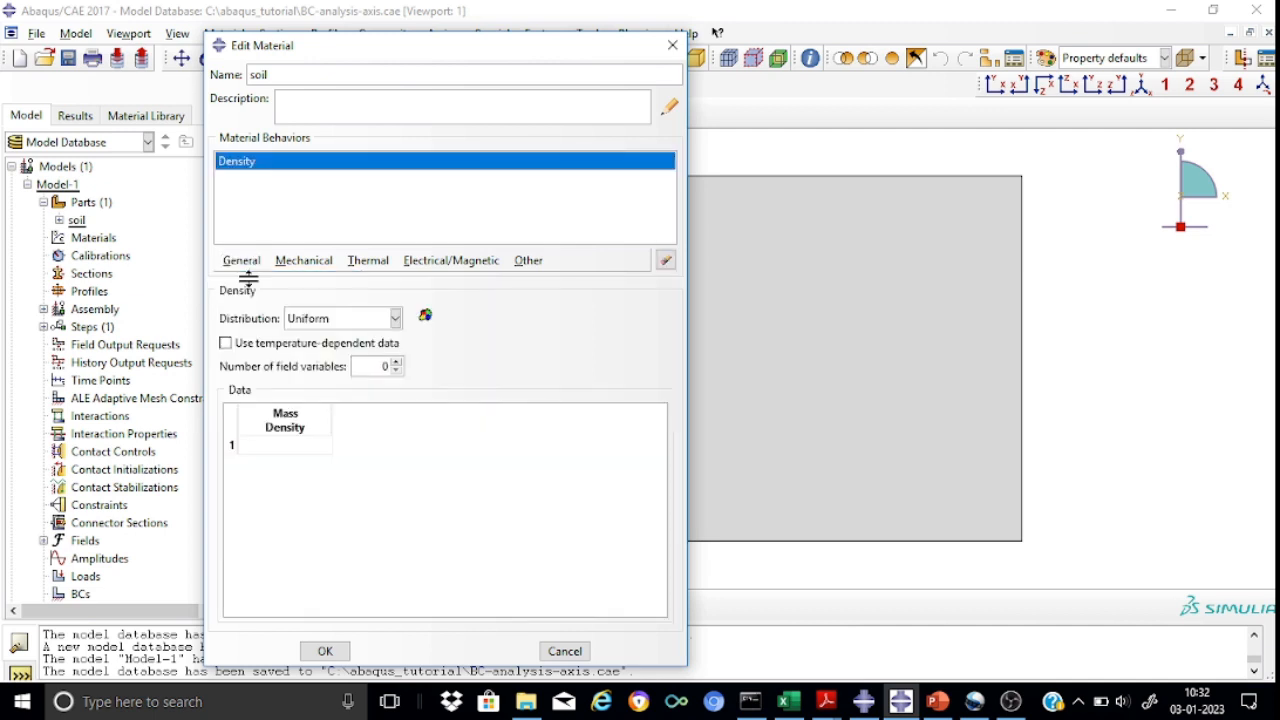
left_click(279, 450)
type("1.8")
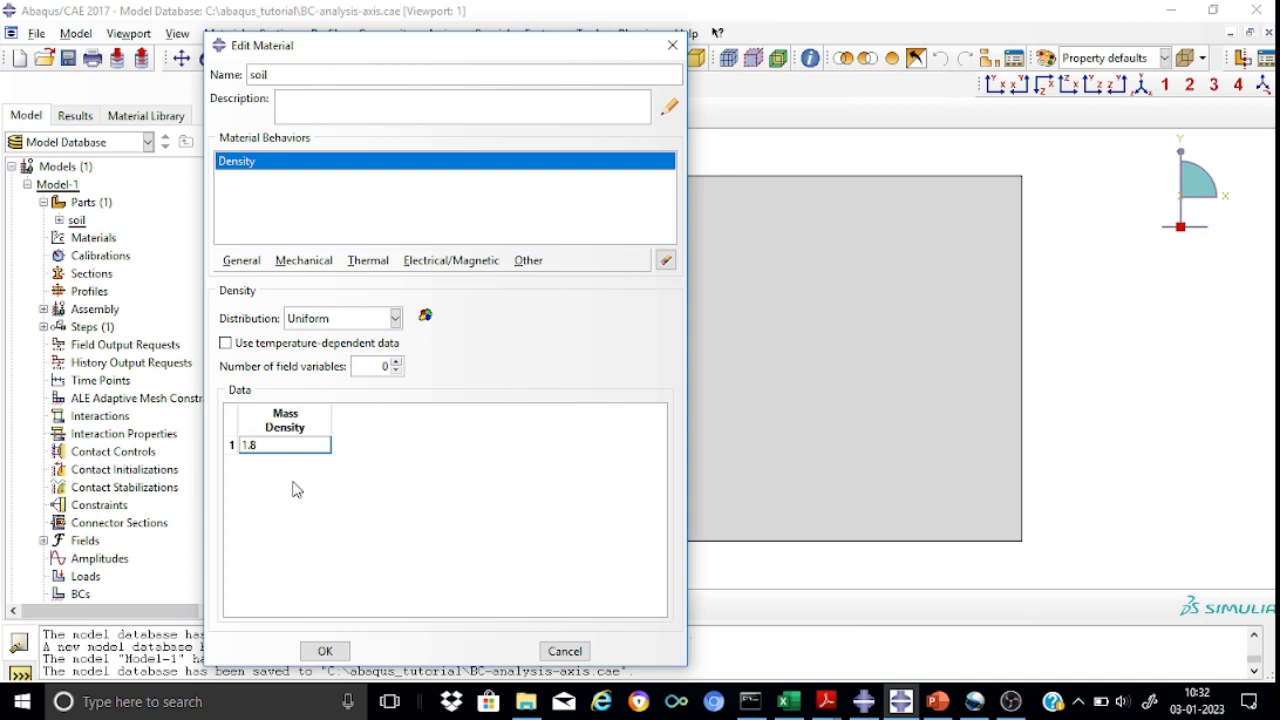
key("Return")
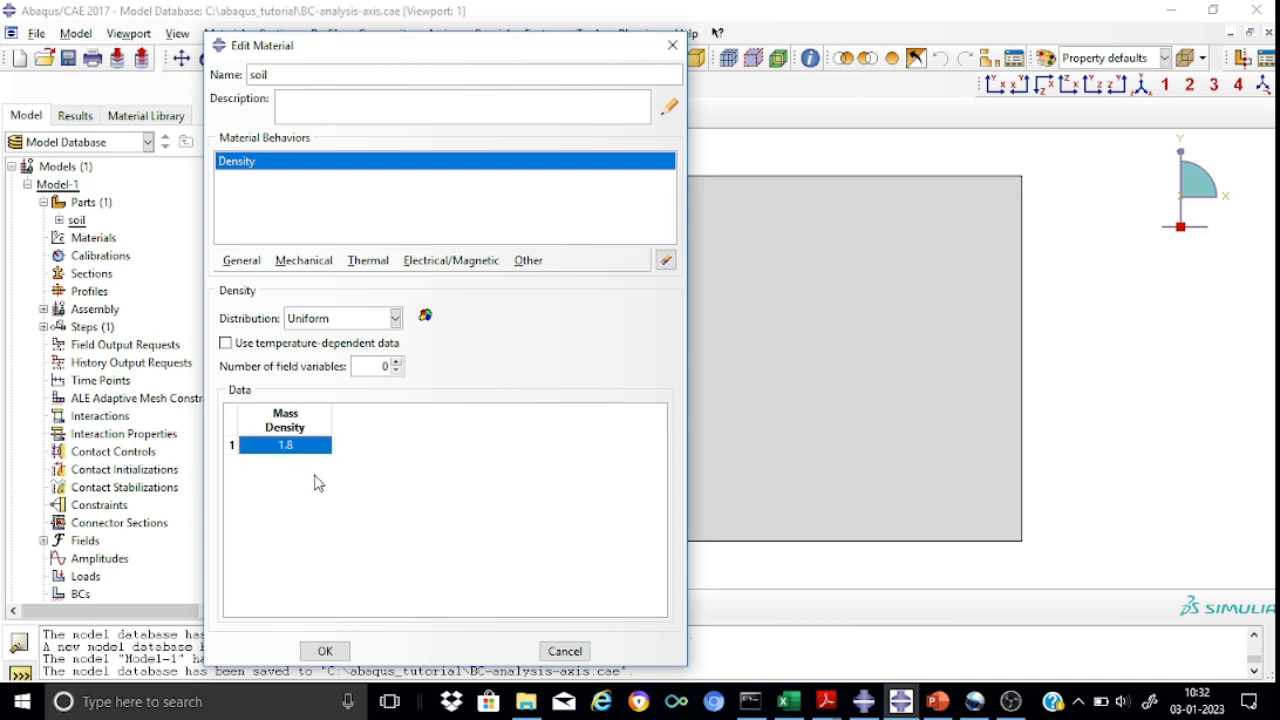
- Add isotropic elasticity to the soil material with Young's modulus 13000 and Poisson's ratio 0.30
left_click(310, 261)
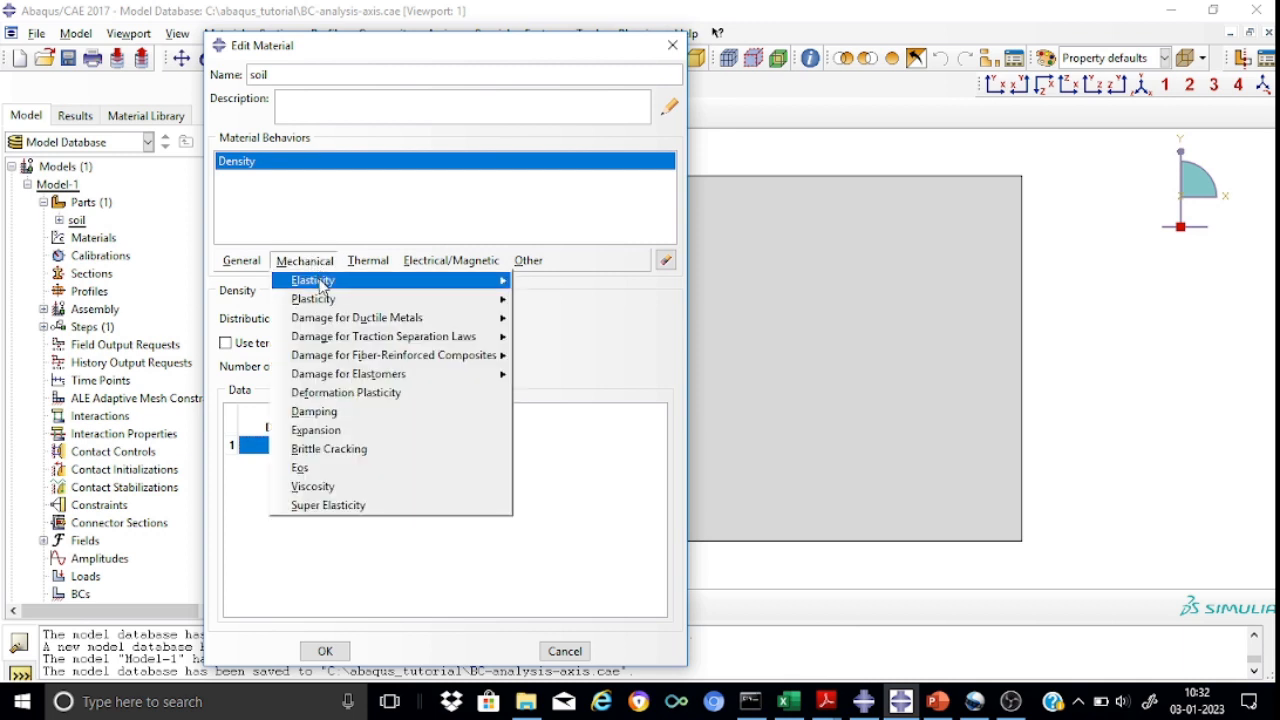
mouse_move(320, 281)
left_click(550, 284)
left_click(279, 515)
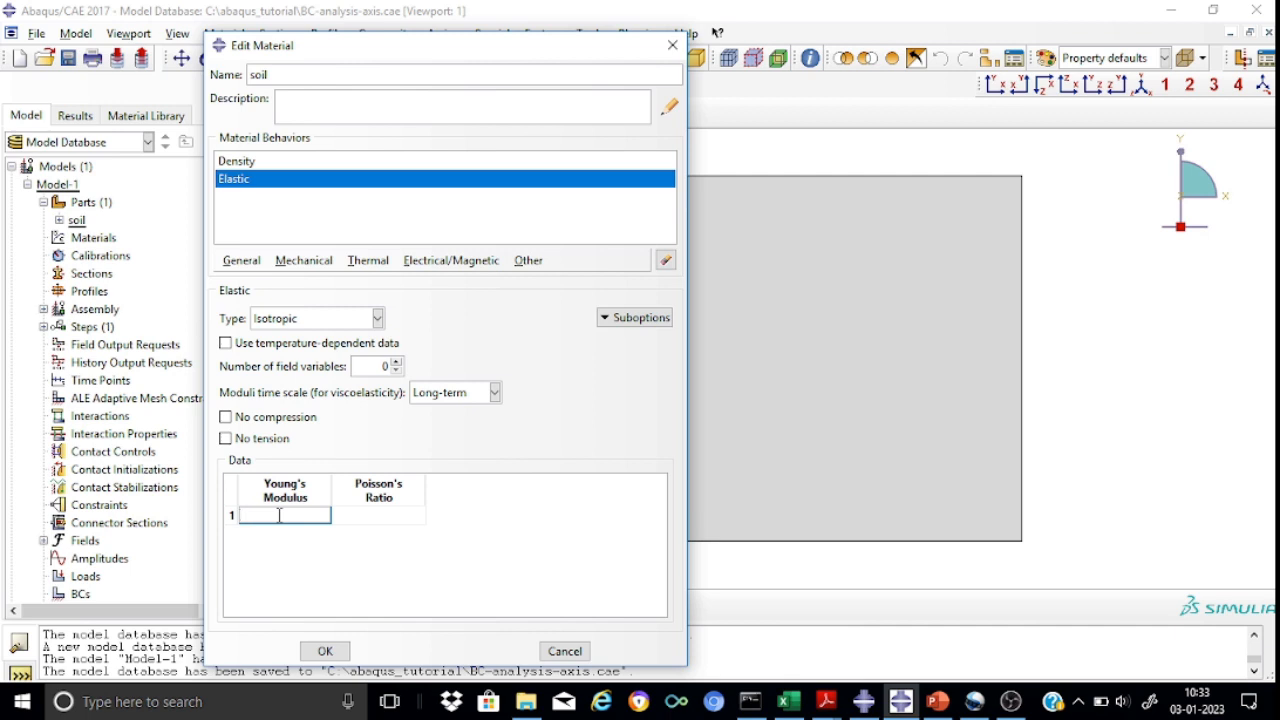
type("13000")
left_click(368, 513)
type("0.30")
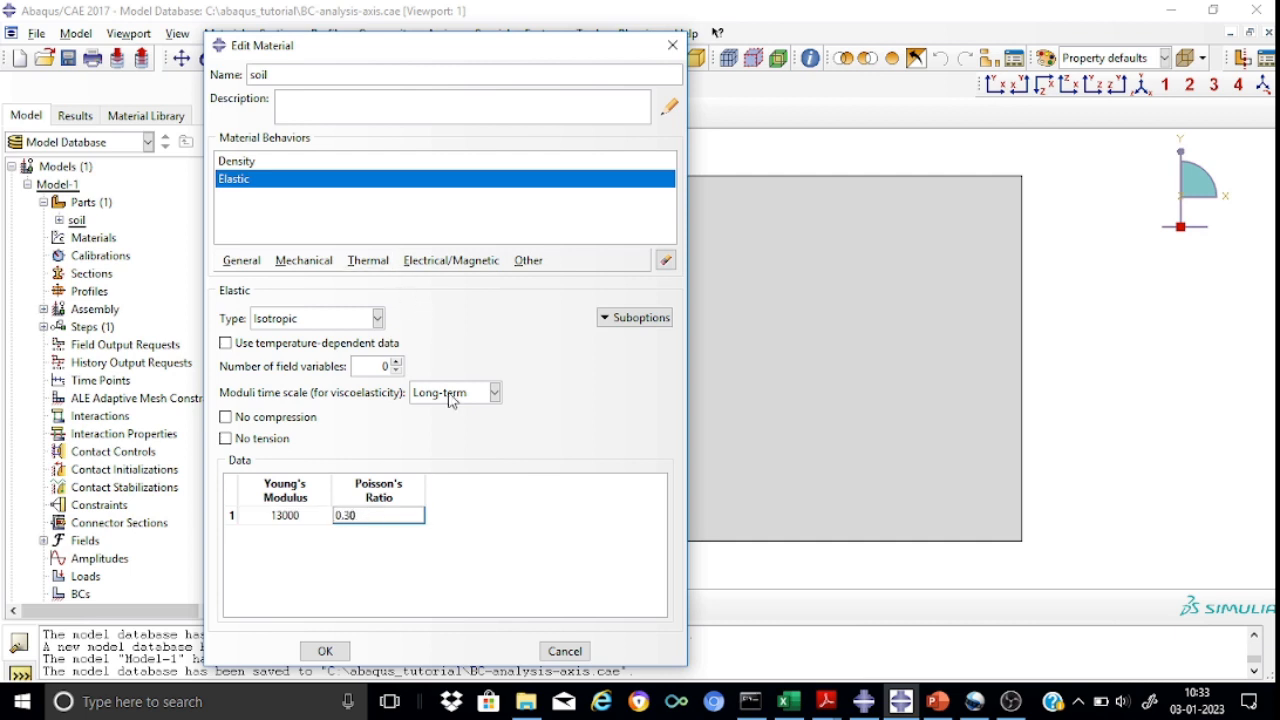
left_click(465, 580)
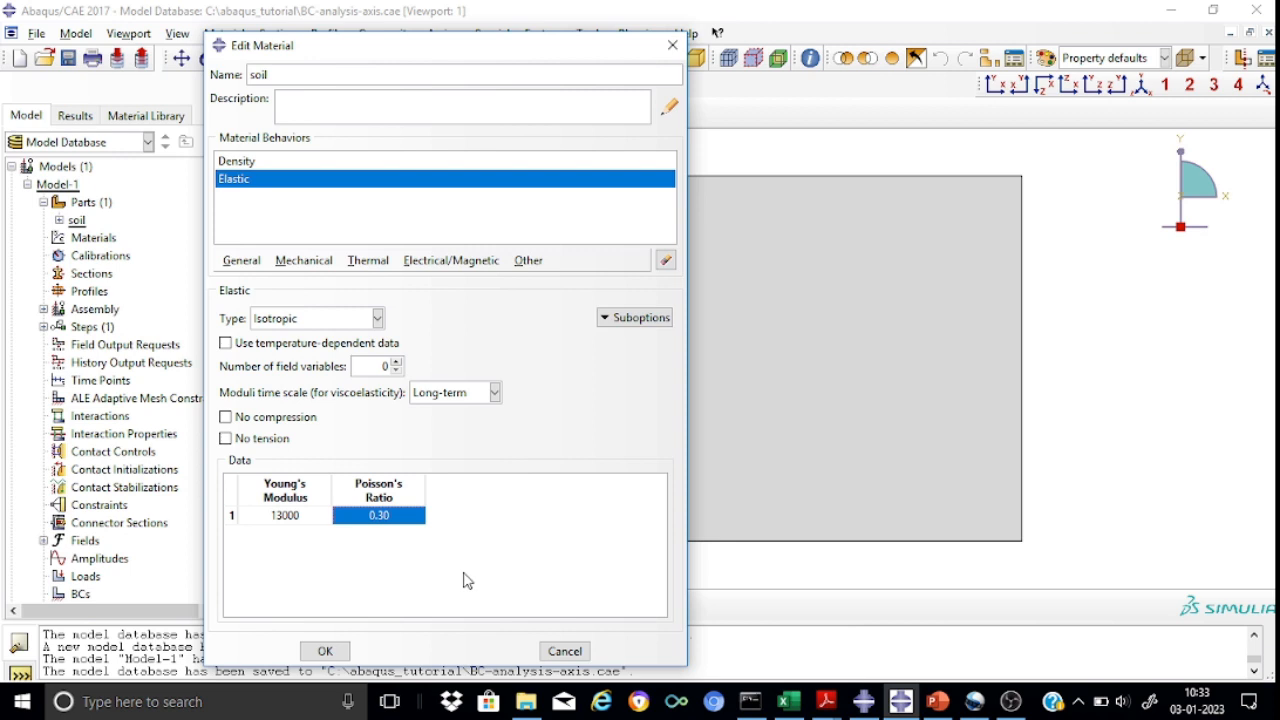
- Add Mohr Coulomb Plasticity to the soil material with friction angle 30 and dilation angle 0.1
left_click(300, 261)
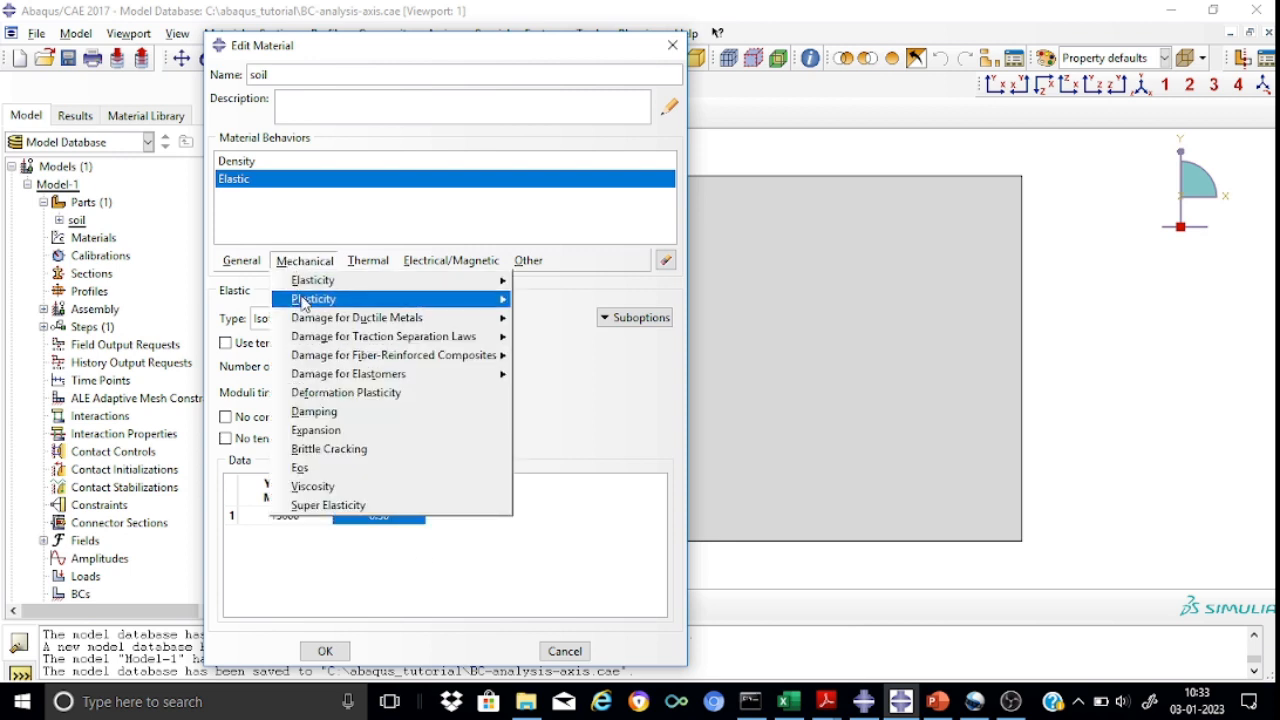
mouse_move(304, 306)
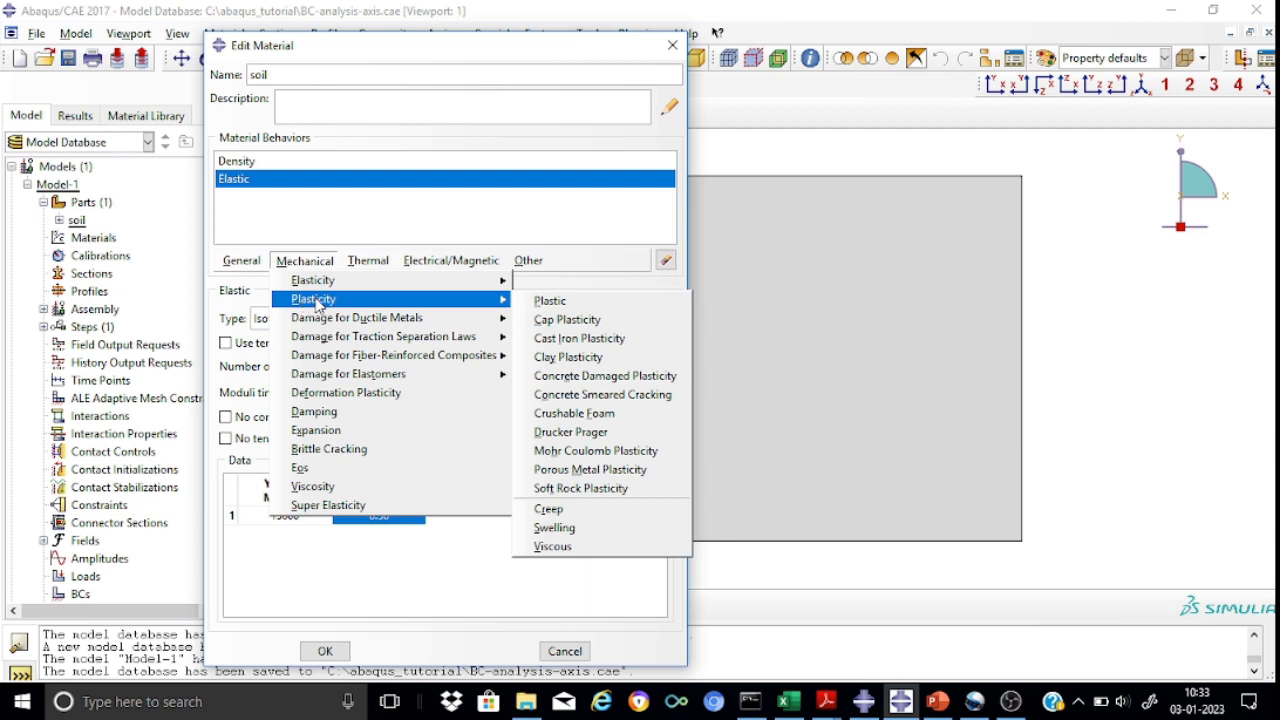
left_click(590, 452)
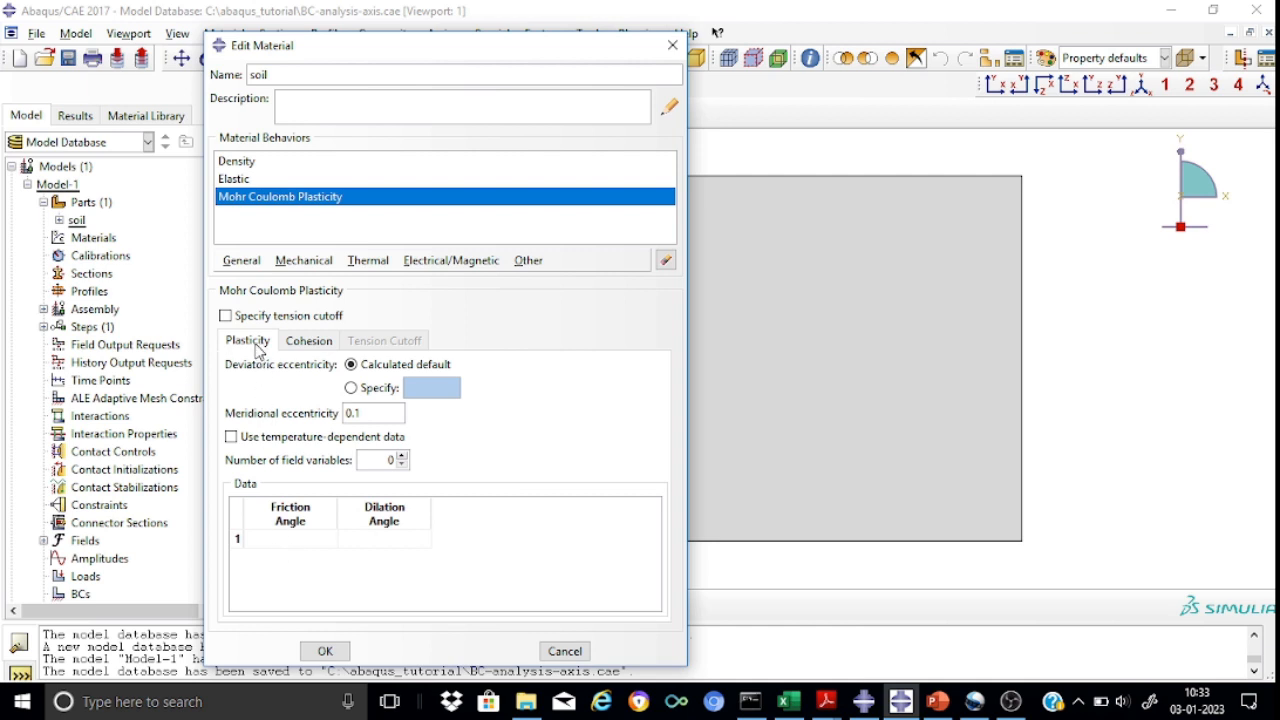
left_click(285, 543)
type("30")
left_click(360, 540)
type("0.1")
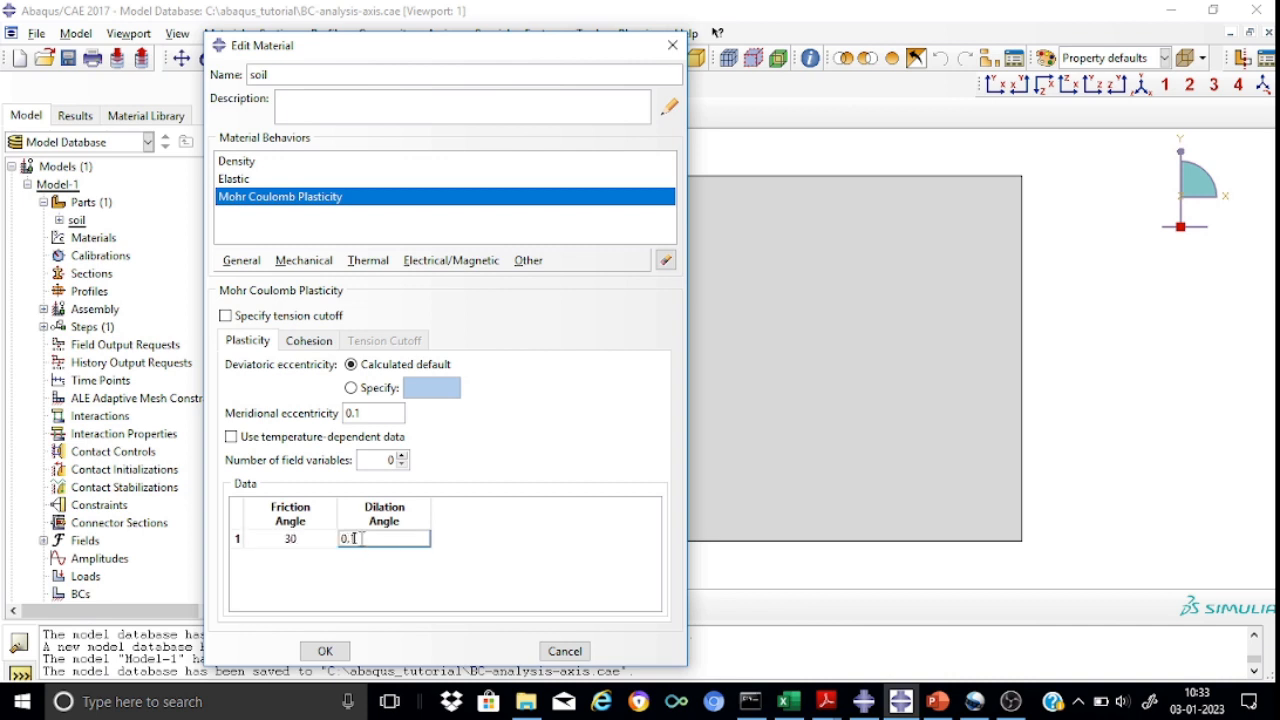
- Set the Mohr Coulomb cohesion yield stress to 1 at absolute plastic strain 0 and finish the soil material
left_click(312, 341)
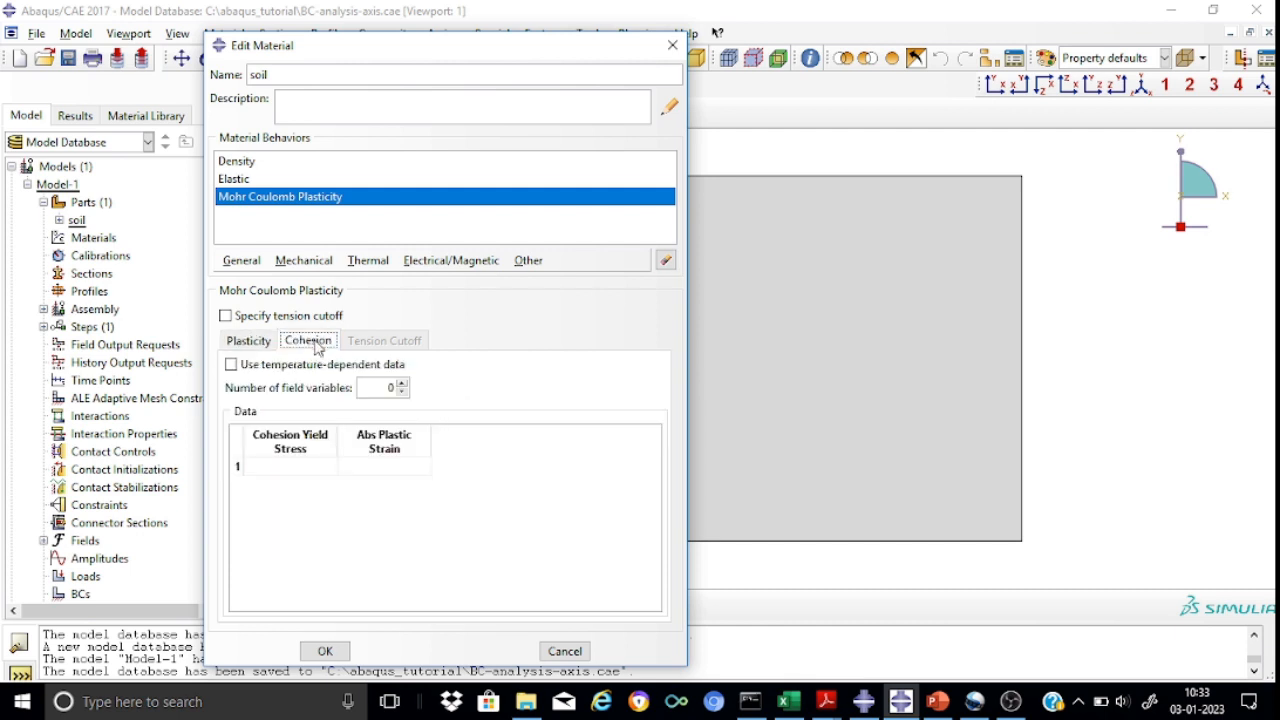
left_click(300, 465)
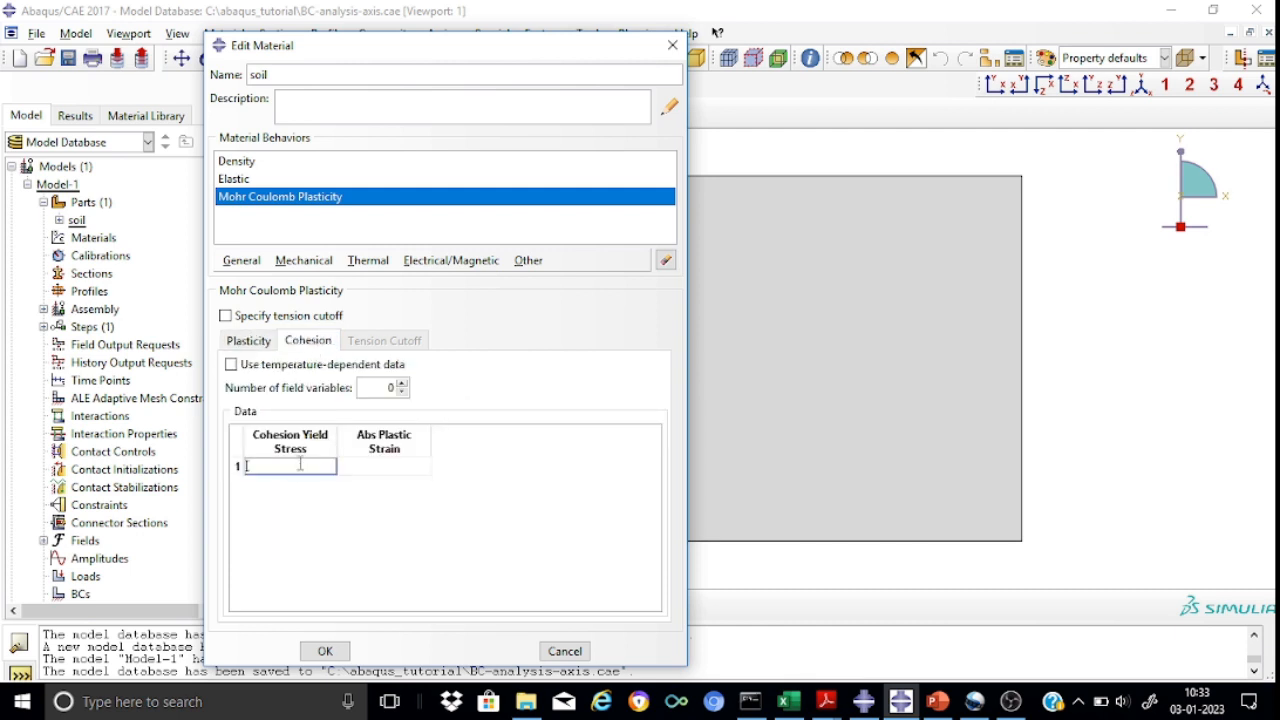
left_click(380, 469)
type("0")
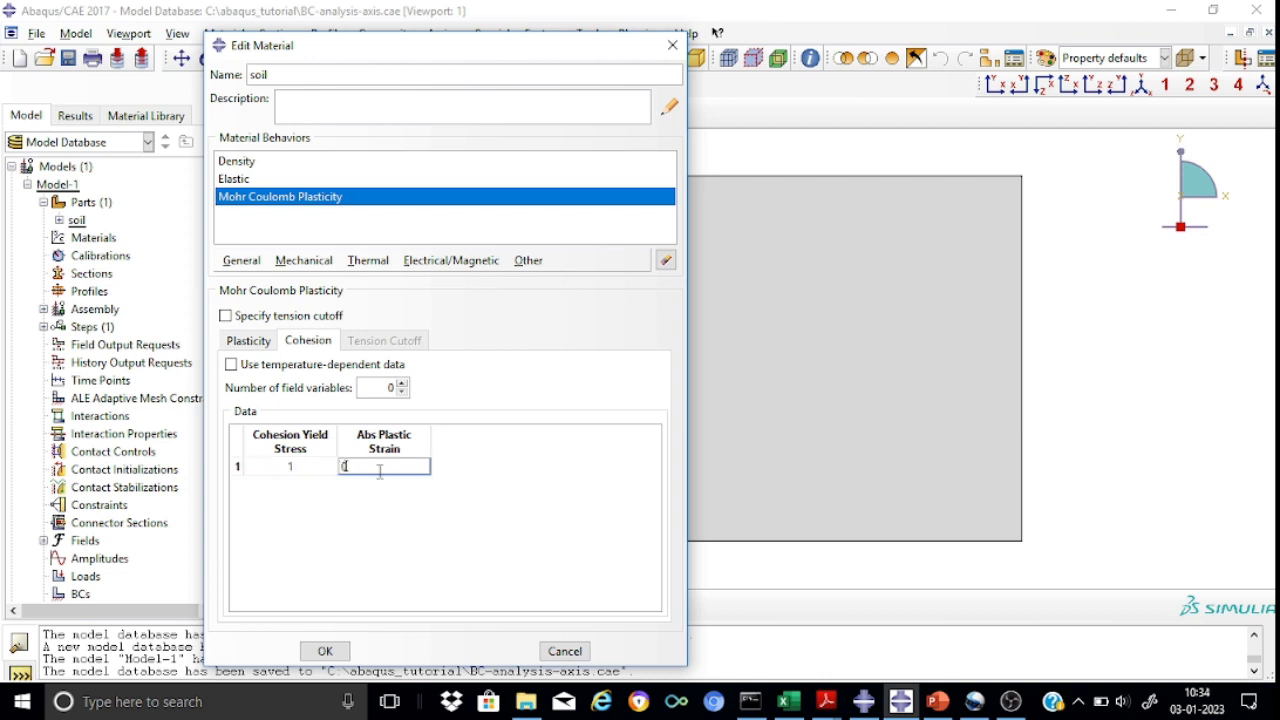
key("Return")
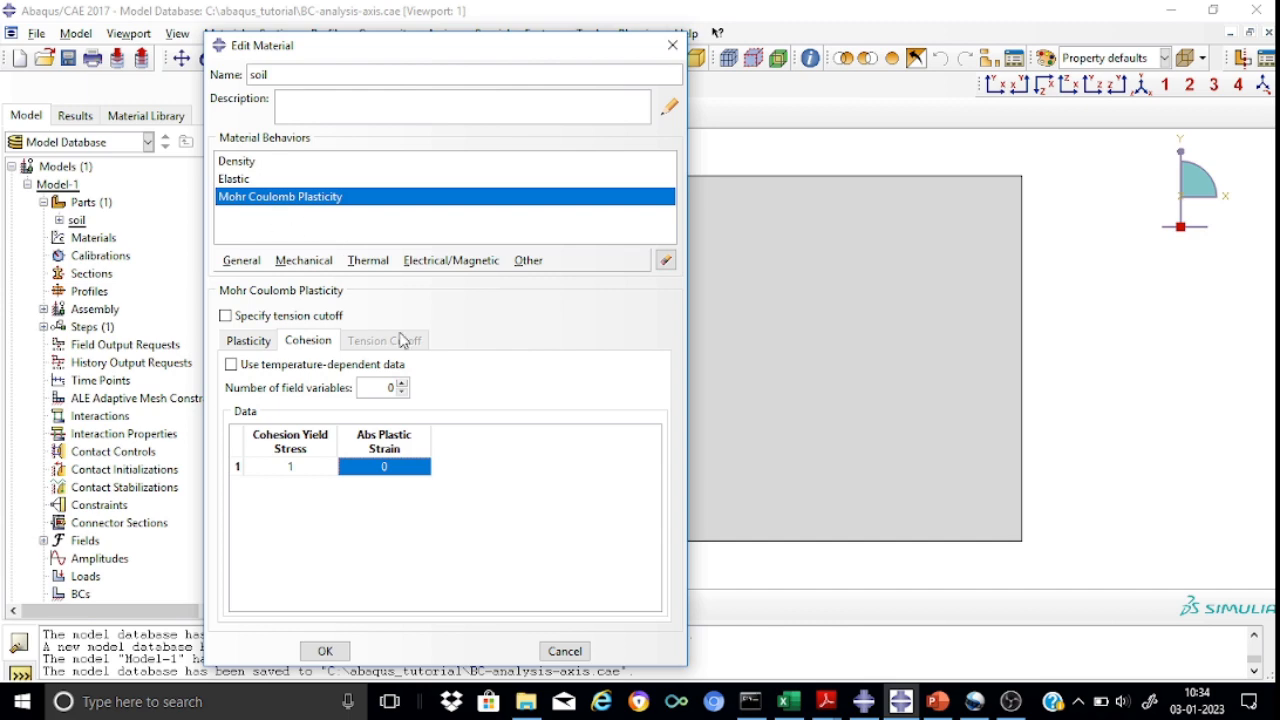
left_click(325, 651)
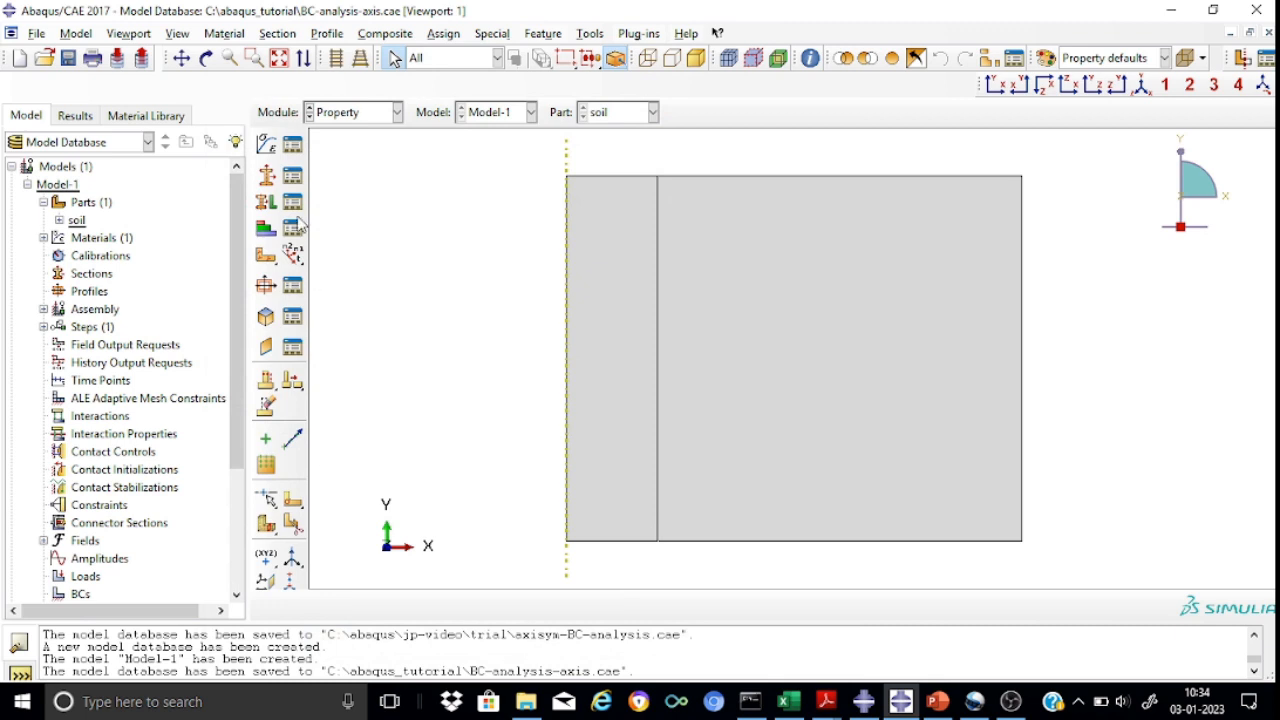
- Create a solid homogeneous section named "Section-soil" that uses the soil material
left_click(266, 177)
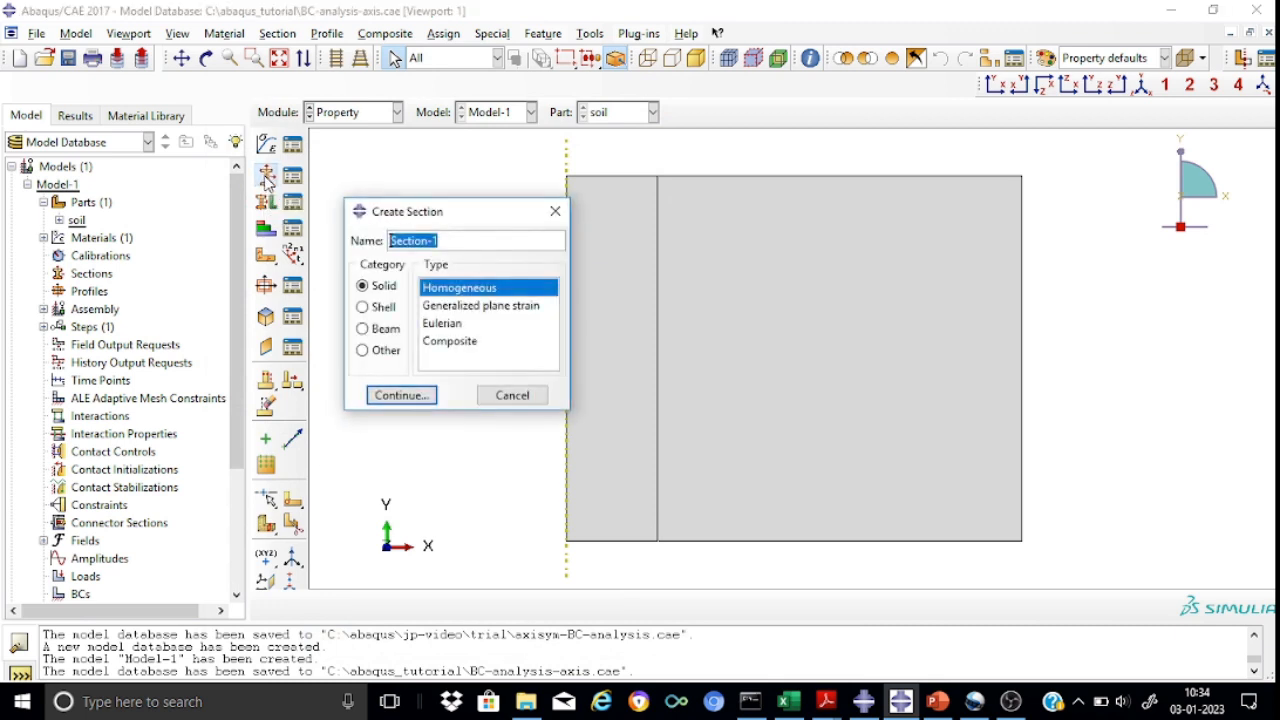
left_click(447, 242)
type("soil")
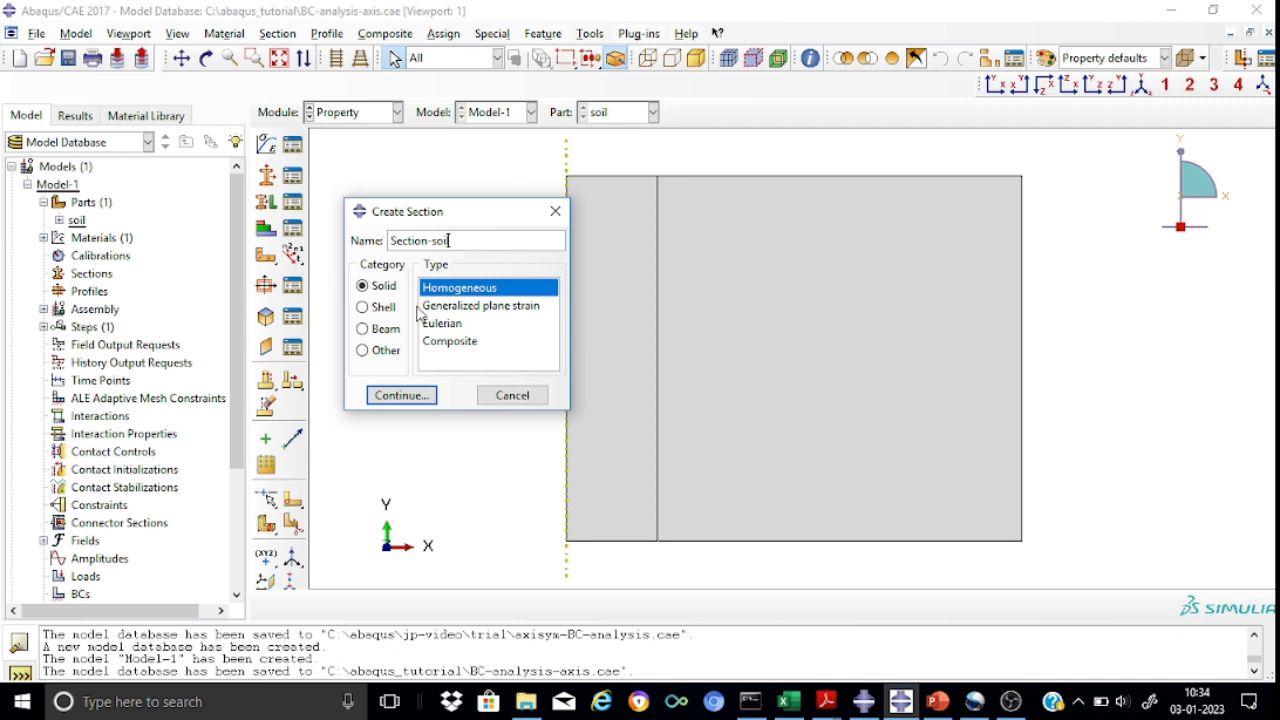
left_click(402, 395)
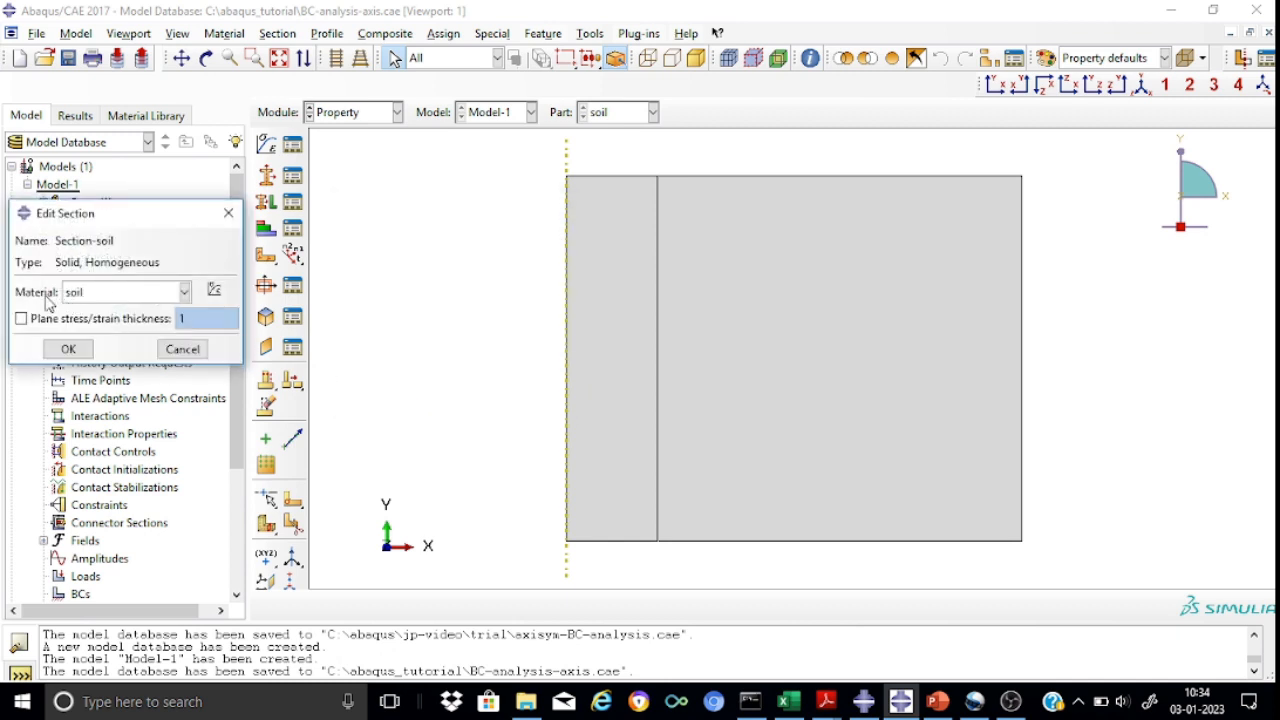
left_click(70, 350)
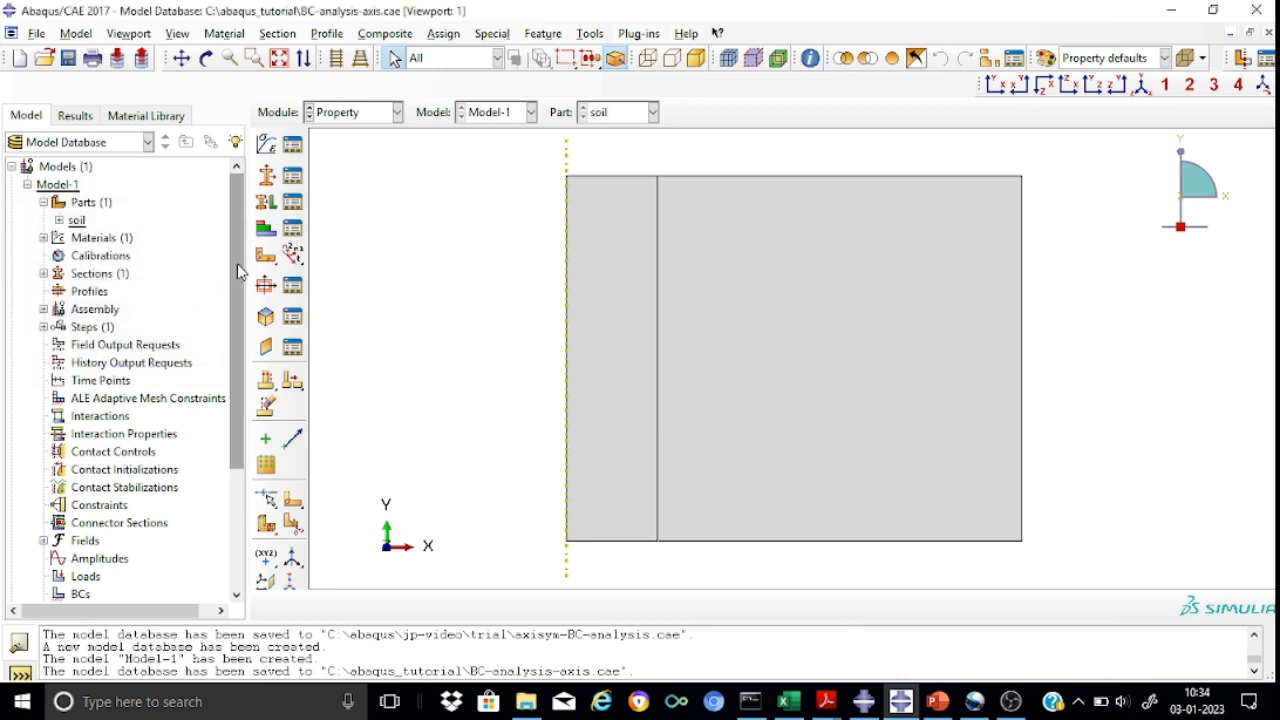
- Assign Section-soil to both regions of the soil part as Set-1, then end the section assignment command
left_click(264, 203)
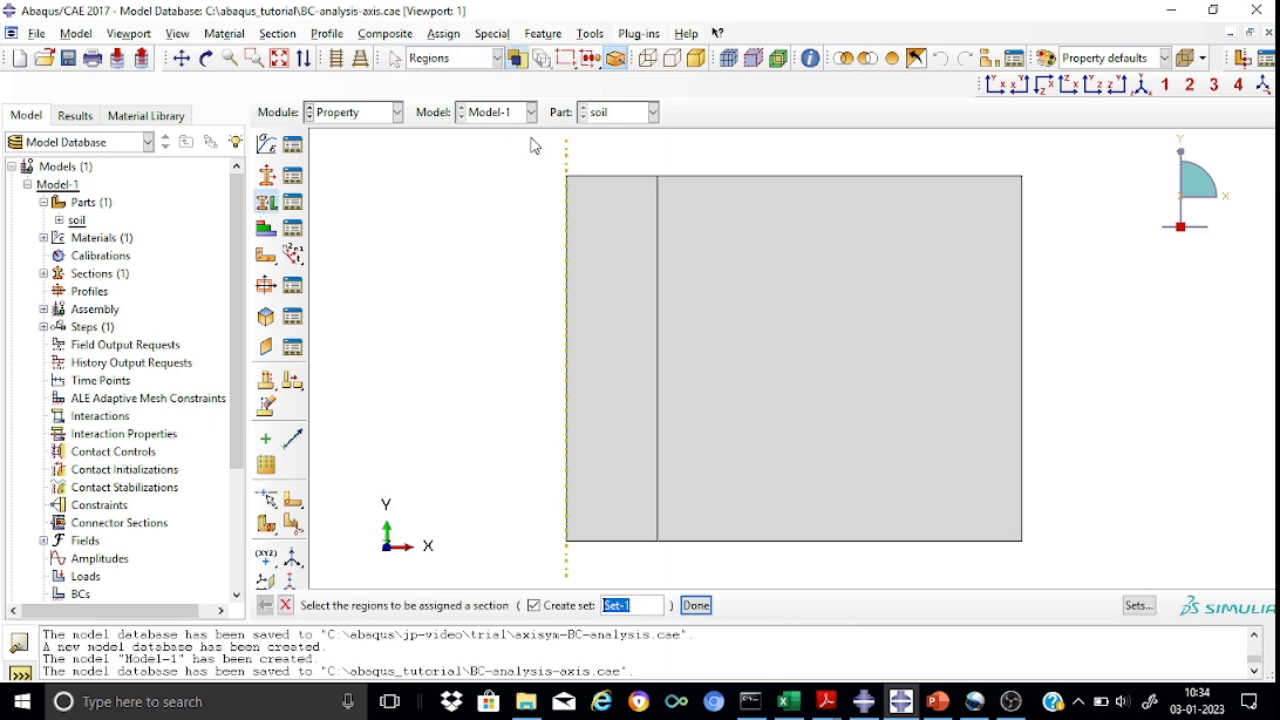
left_click_drag(530, 158, 1162, 575)
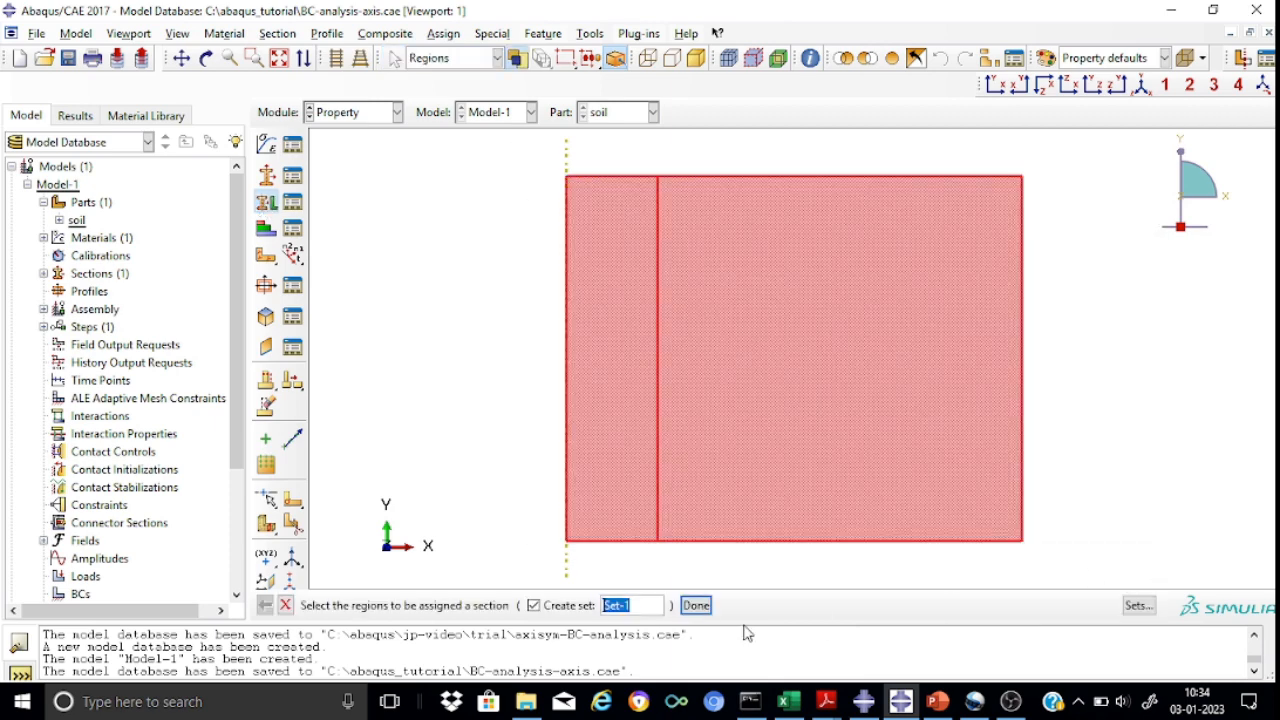
left_click(697, 606)
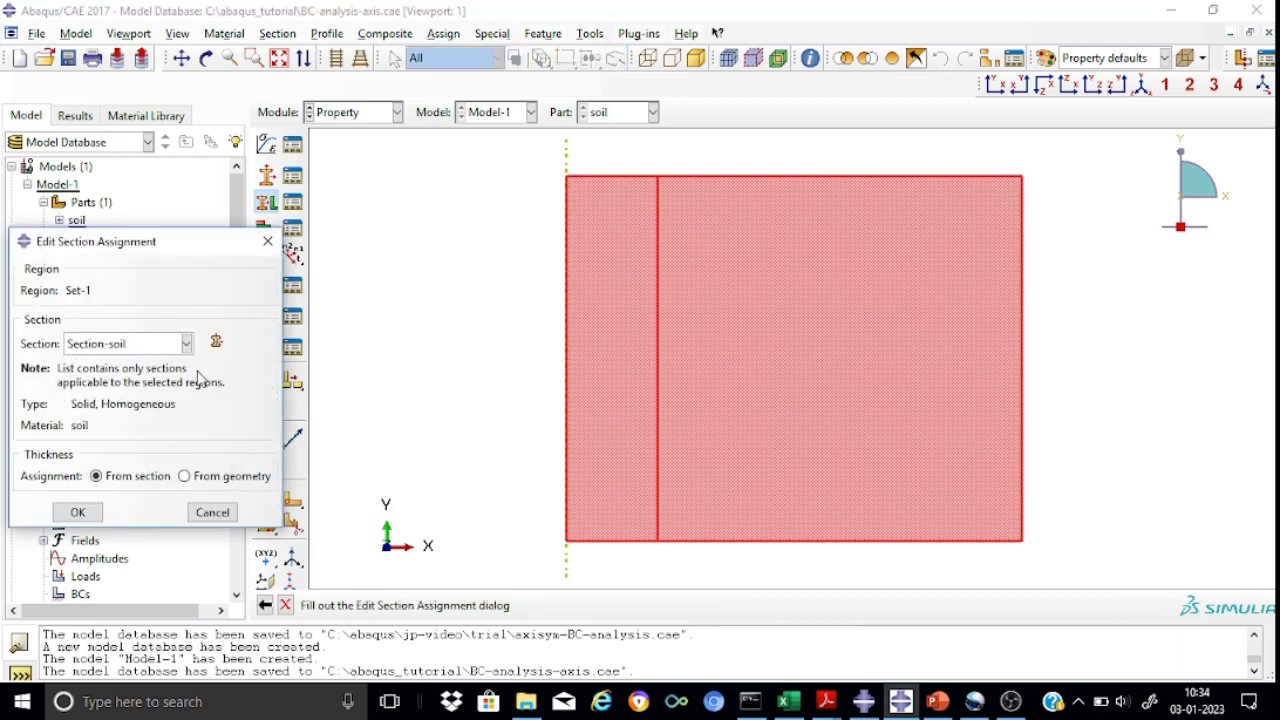
left_click(82, 514)
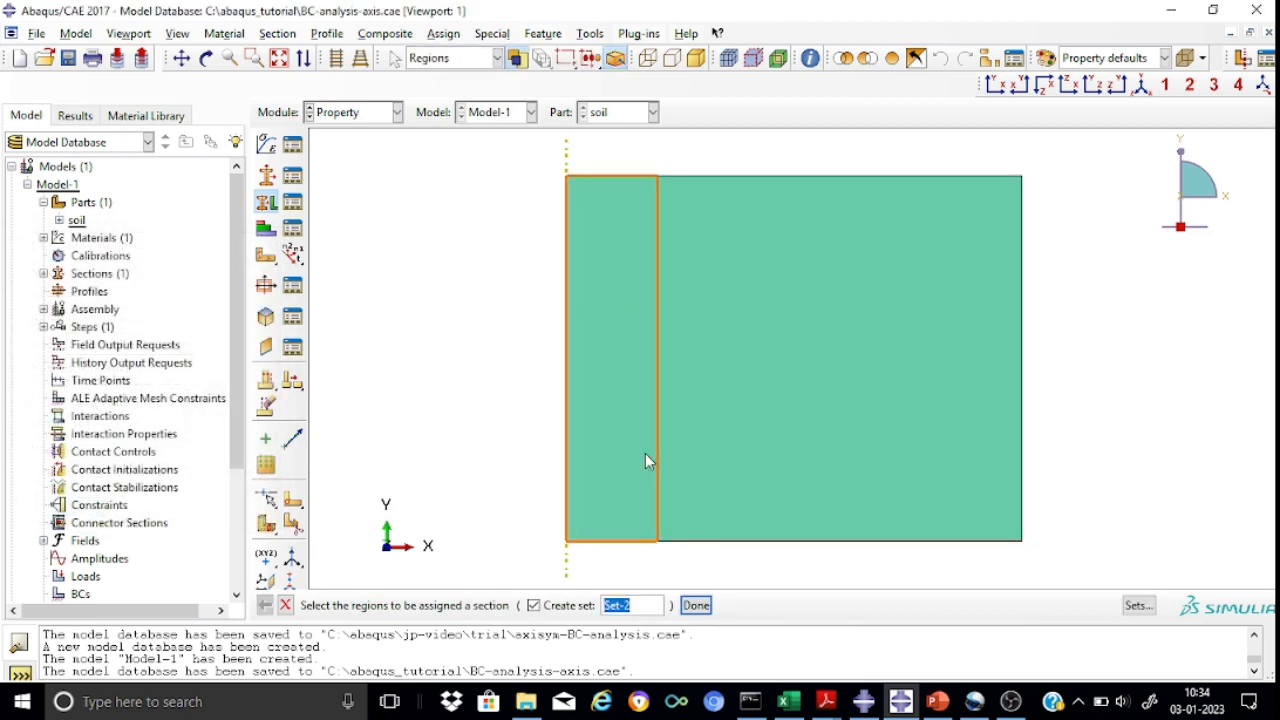
left_click(285, 605)
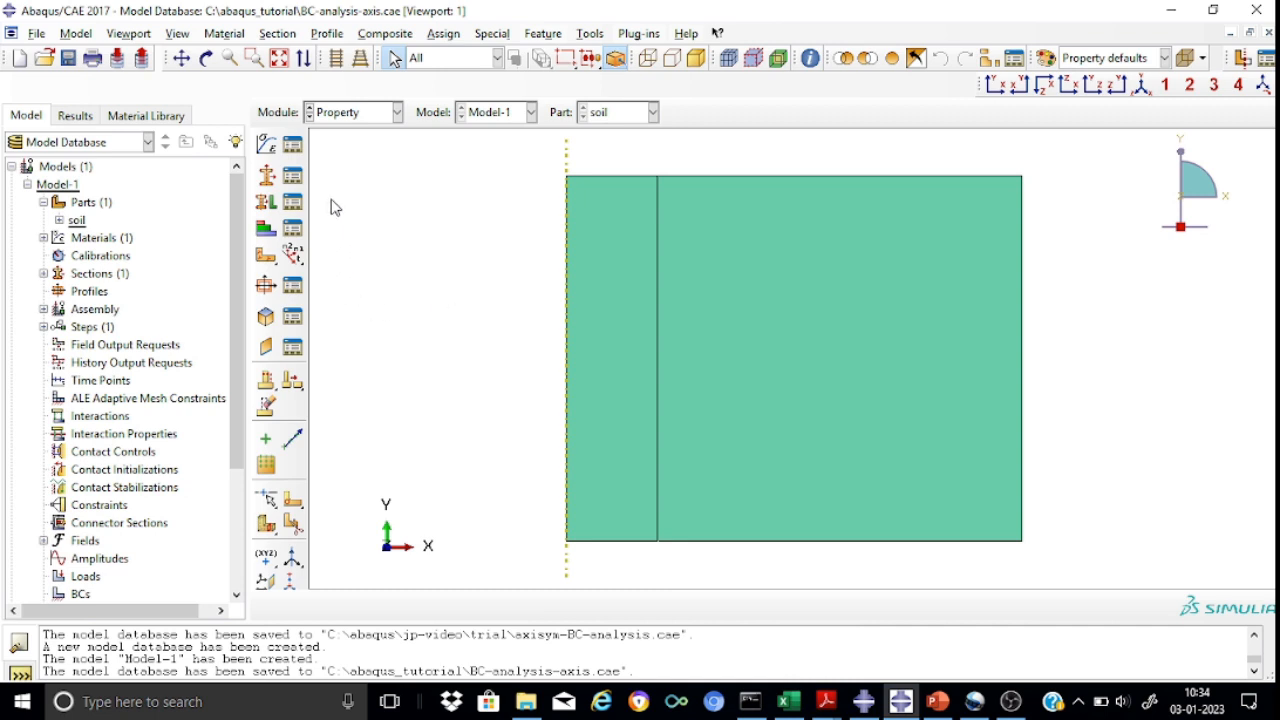
- Switch to the Assembly module and create a dependent instance of the soil part
left_click(398, 113)
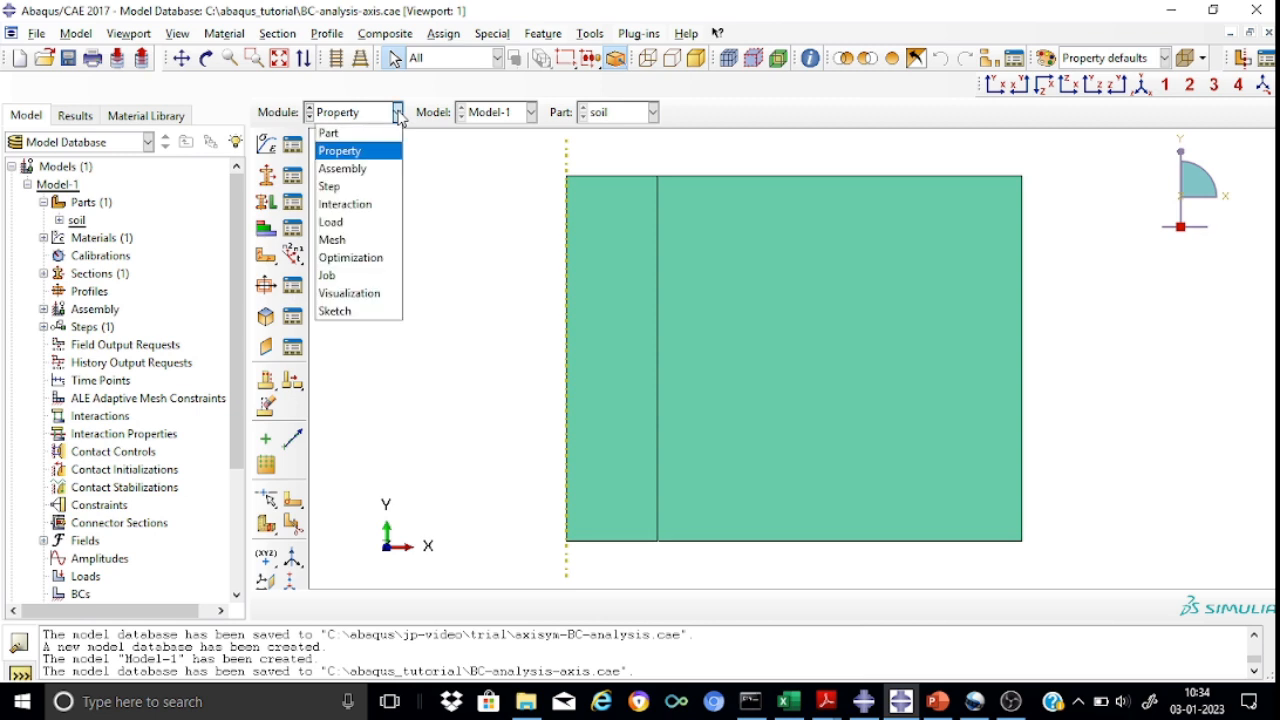
left_click(366, 170)
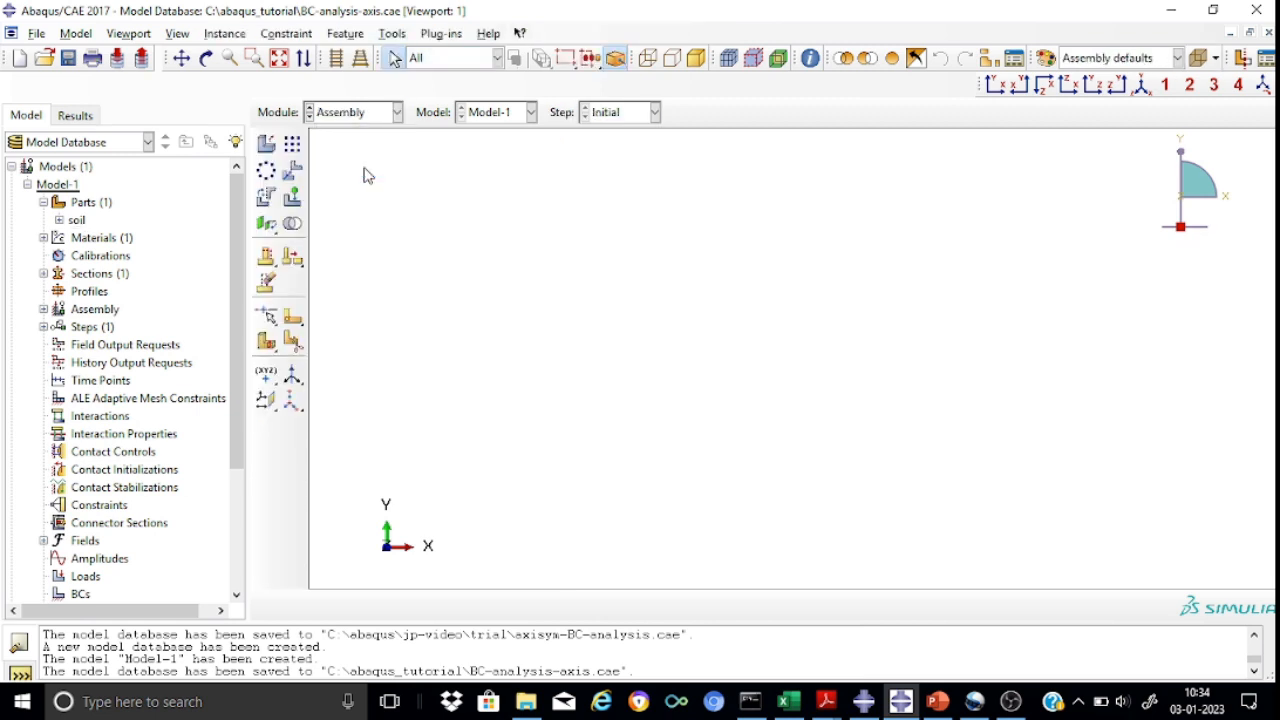
left_click(268, 145)
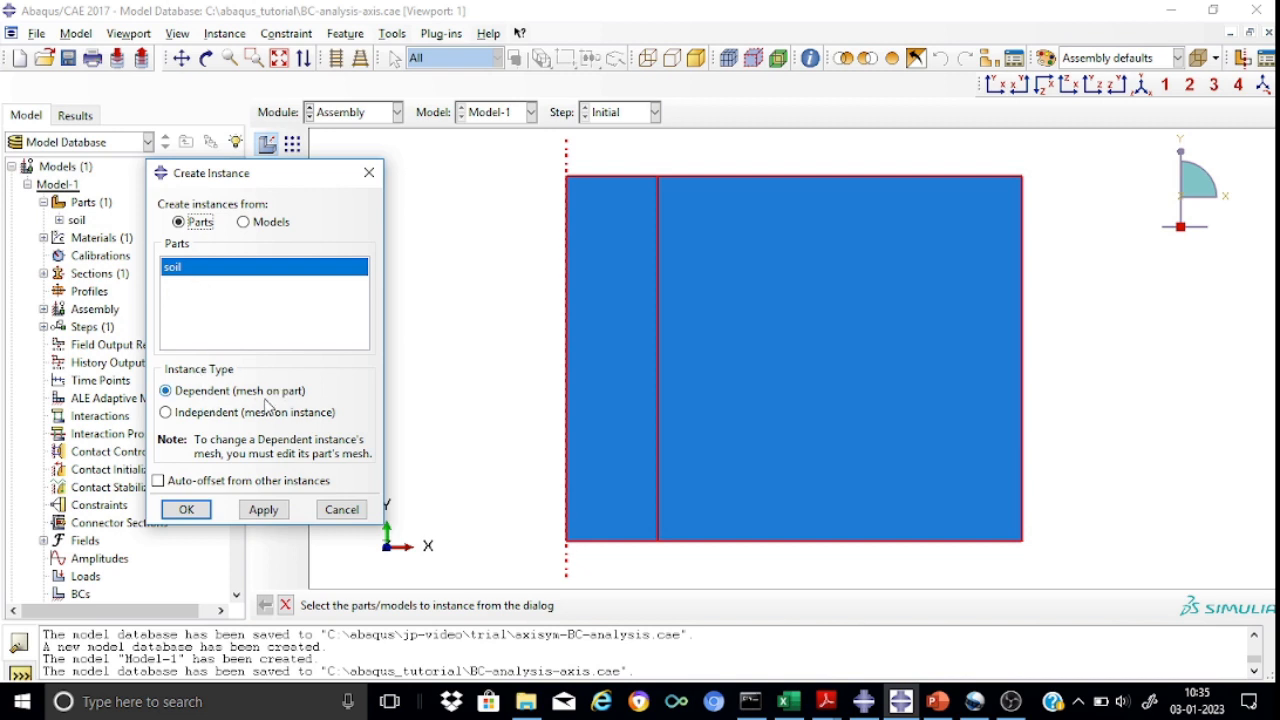
left_click(186, 510)
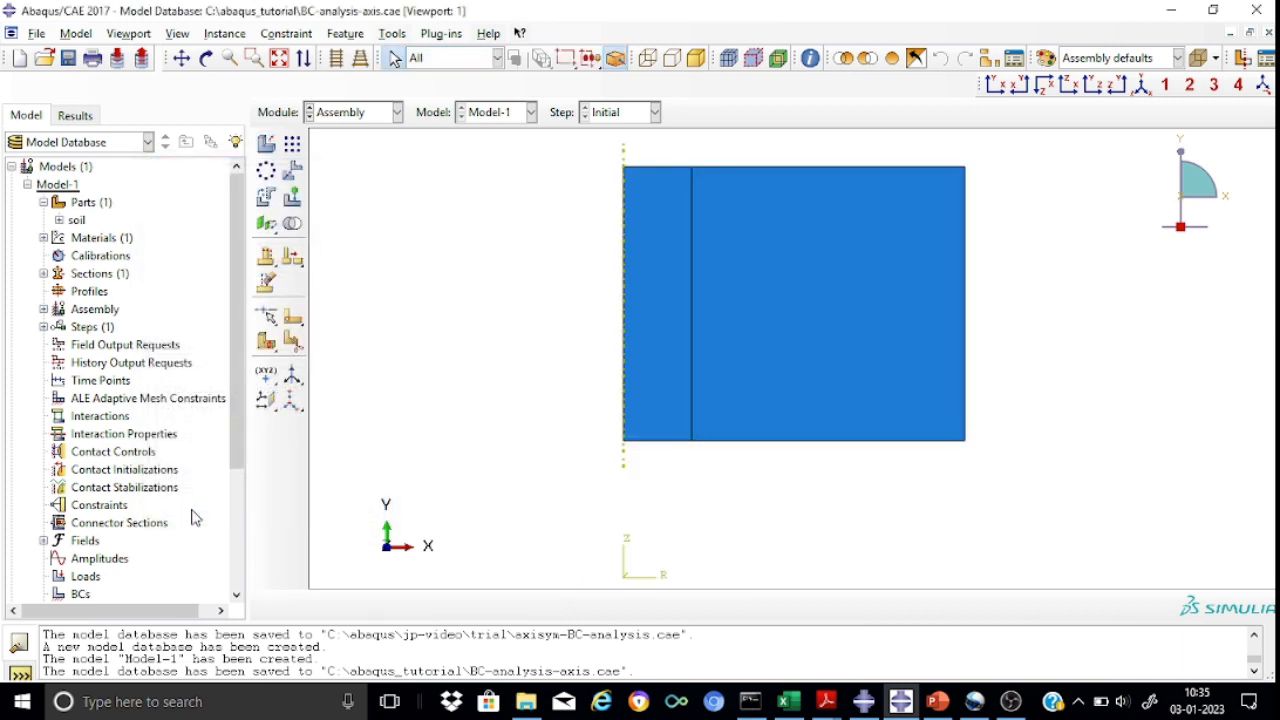
- Switch to the Step module and create a Static, General step named "Step-soil" after the Initial step
left_click(397, 113)
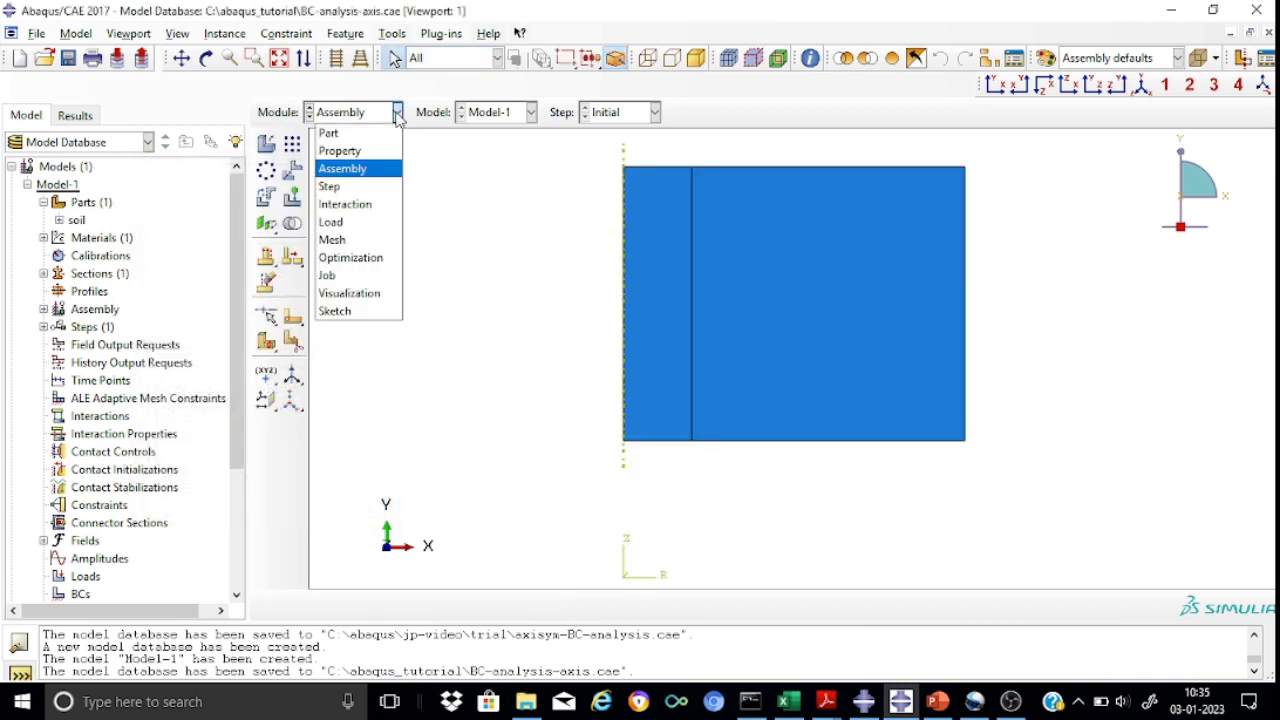
left_click(353, 191)
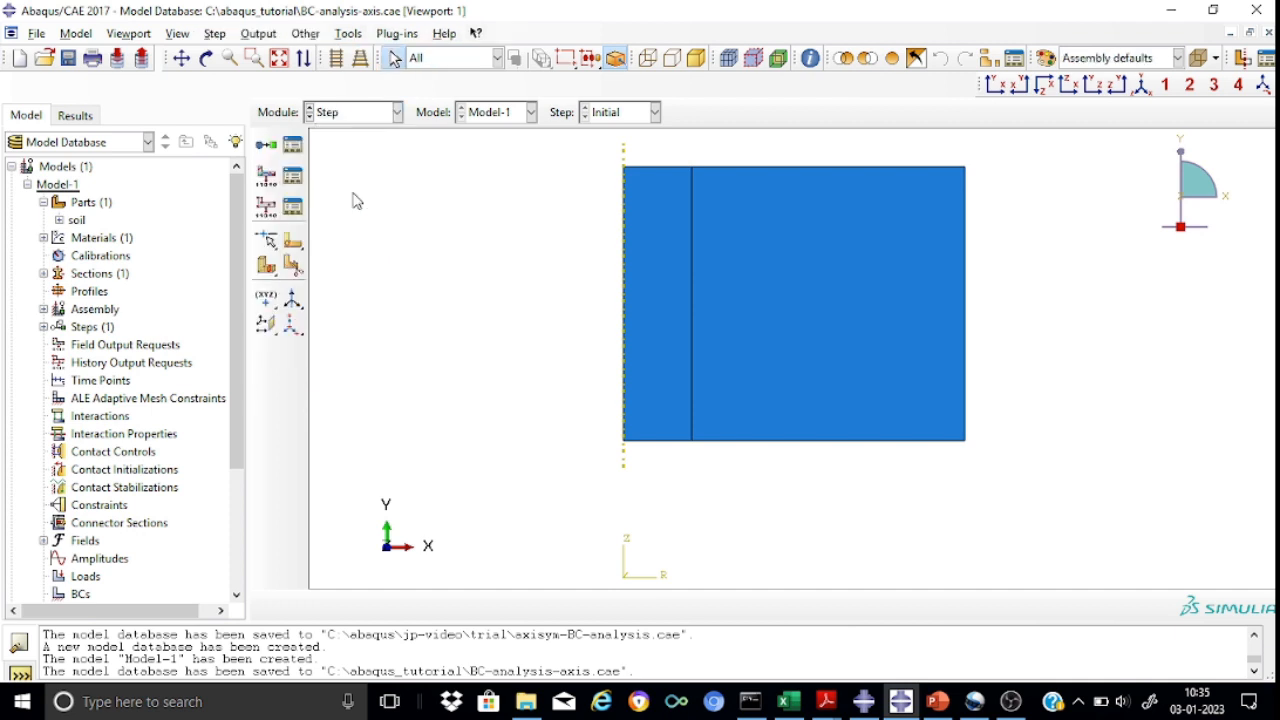
left_click(263, 148)
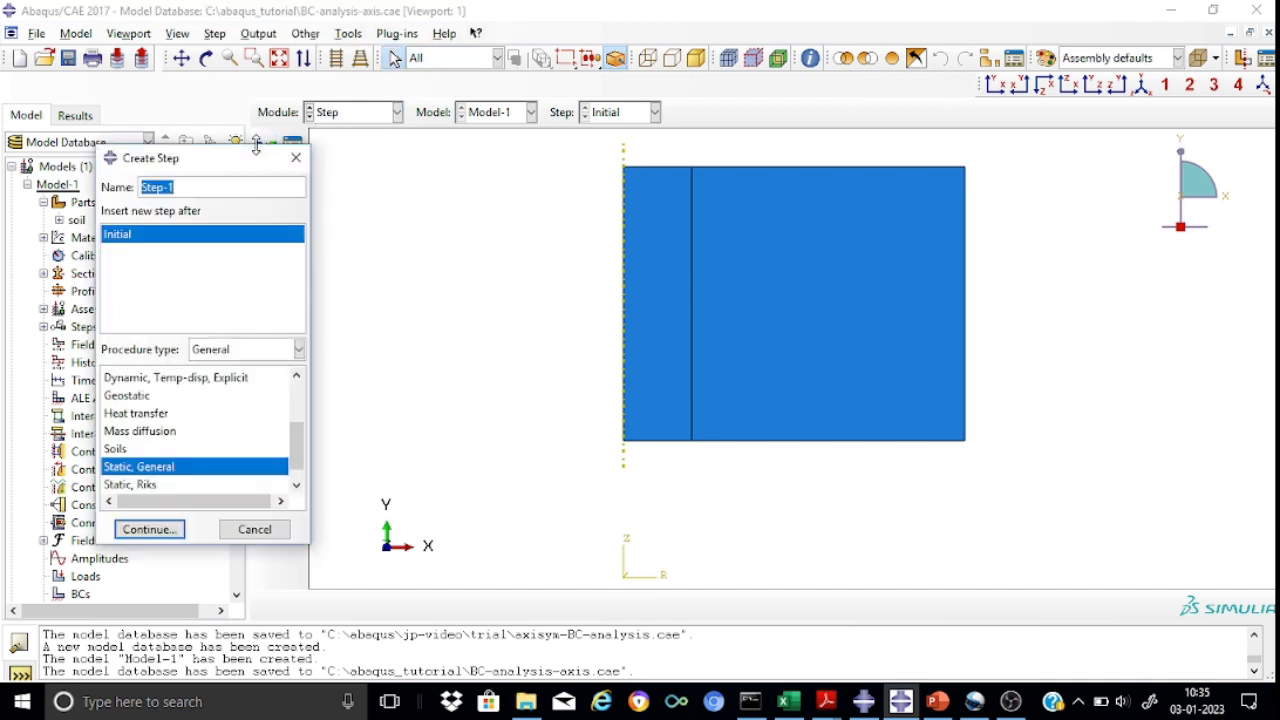
left_click(177, 187)
key("BackSpace")
type("soil")
left_click(168, 529)
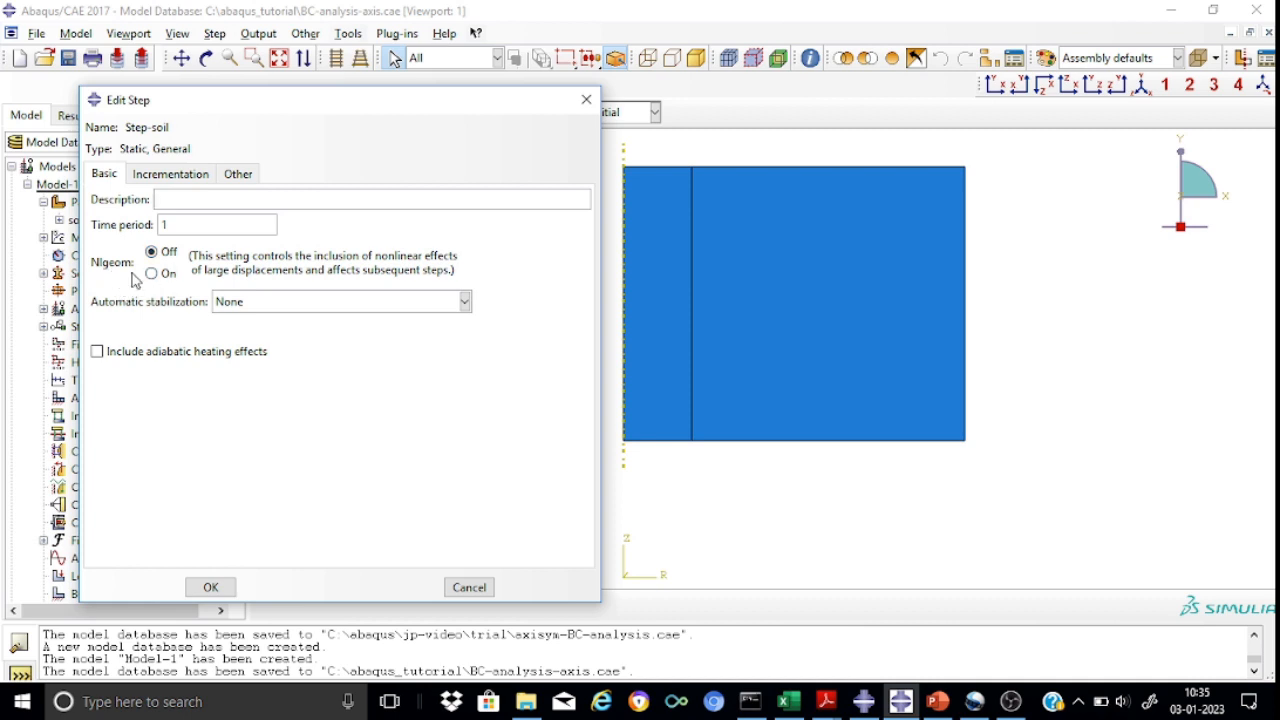
- Turn on Nlgeom for Step-soil and set its automatic stabilization to "Specify dissipated energy fraction"
left_click(151, 274)
left_click(465, 302)
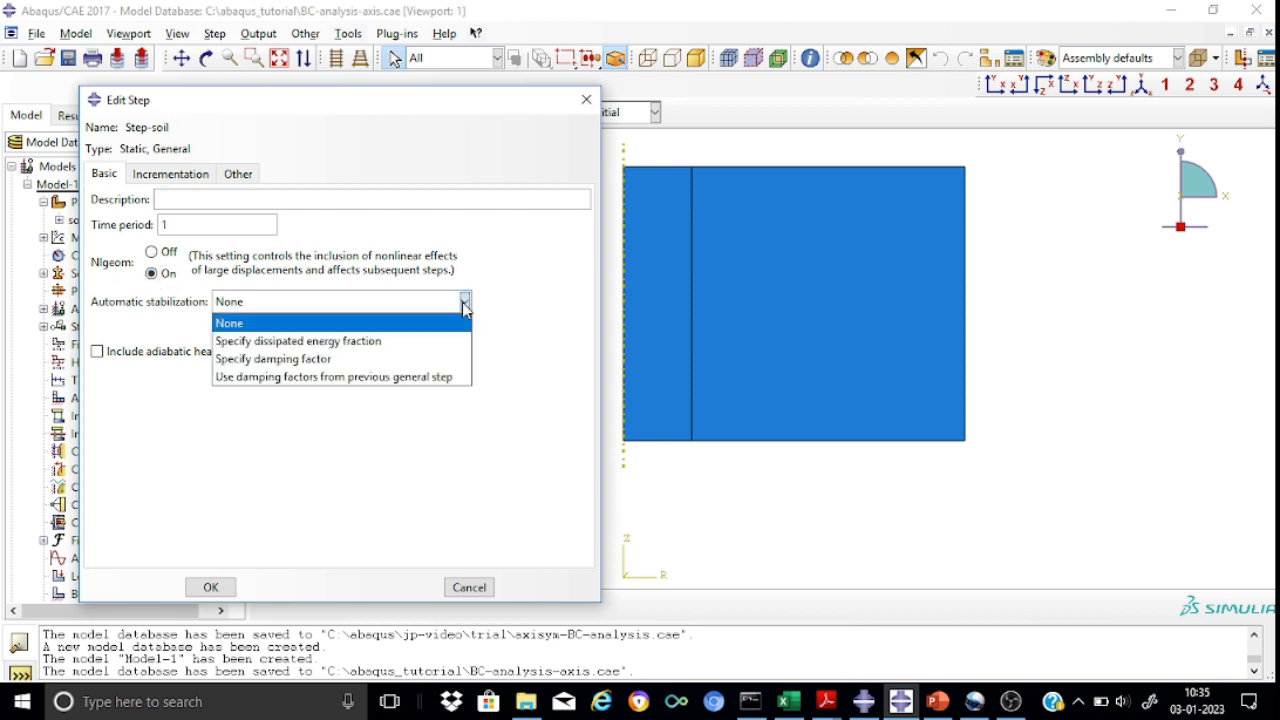
left_click(342, 343)
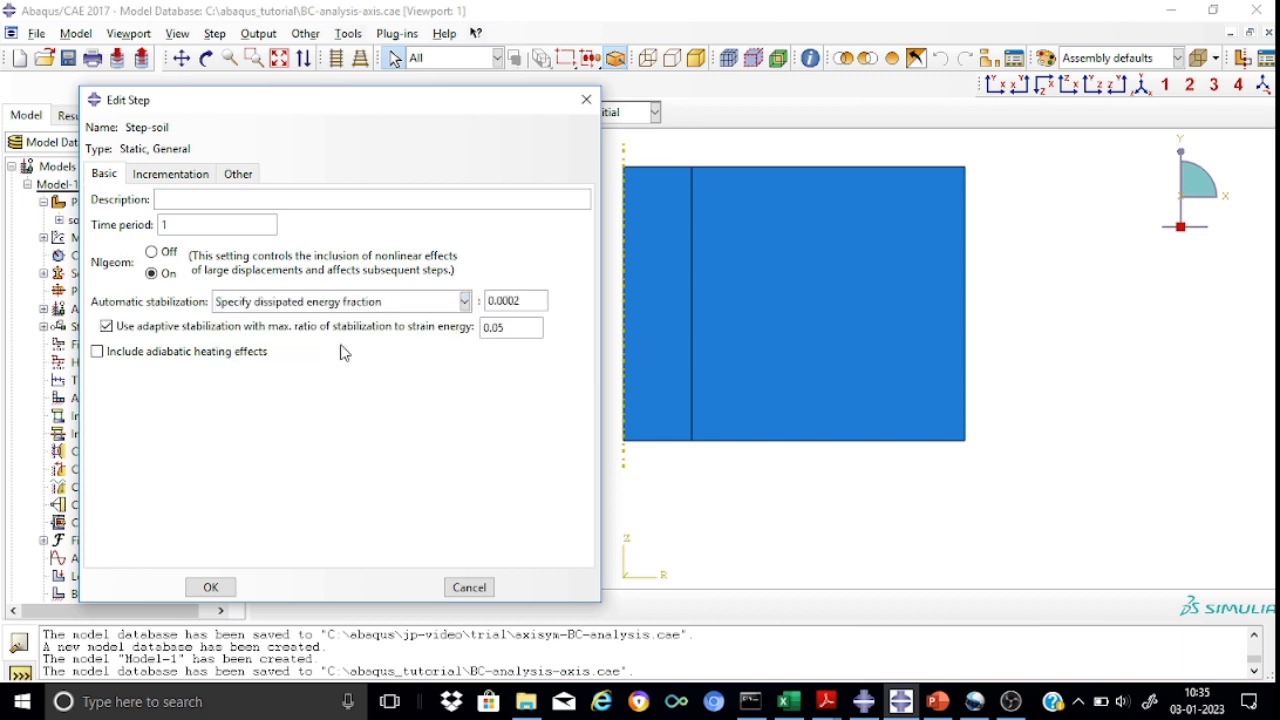
- Set Step-soil's initial increment size to 0.02, reduce its maximum increment size, and finish creating the step
left_click(184, 180)
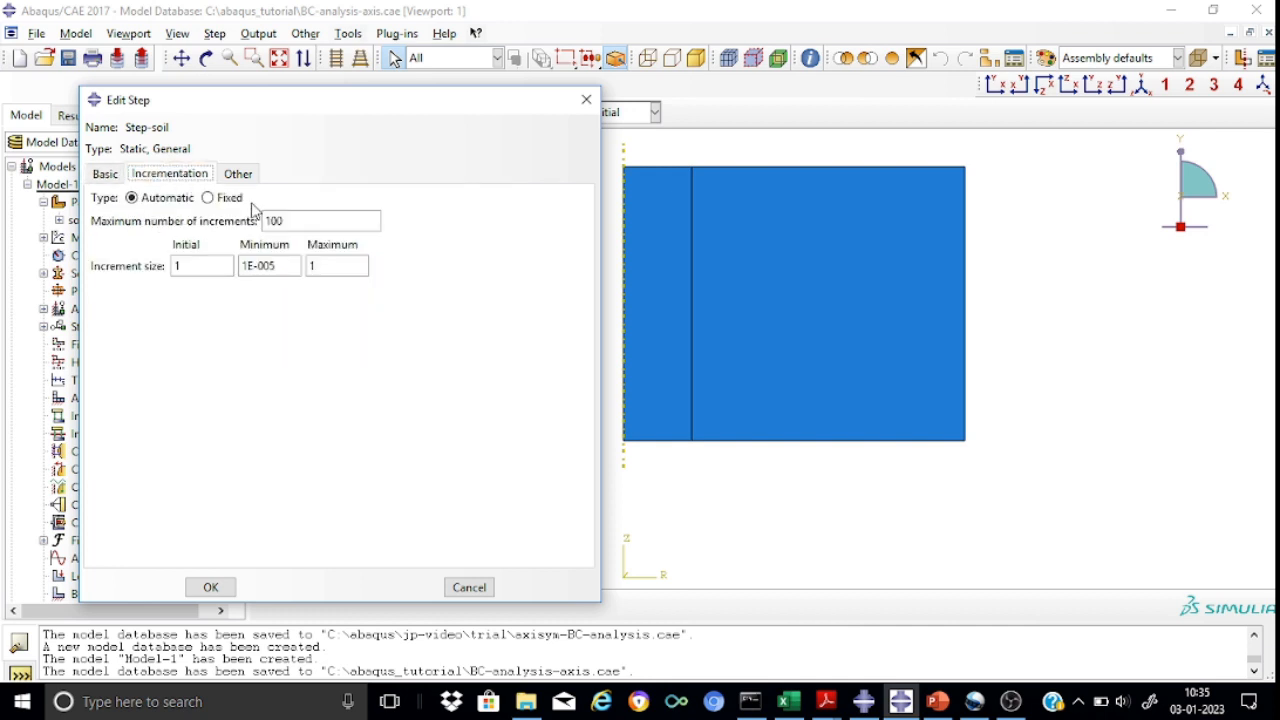
left_click(193, 266)
key("BackSpace")
type("0.0")
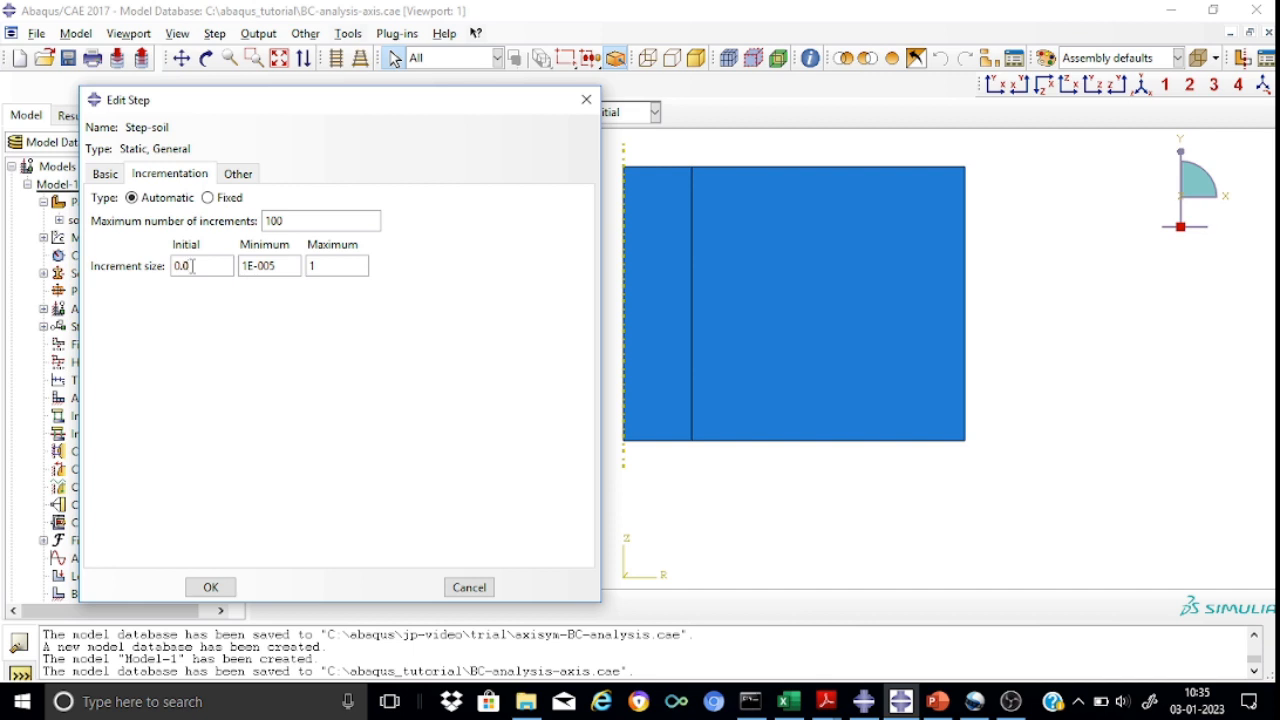
type("1")
key("BackSpace")
type("2")
left_click(339, 266)
type("0.")
left_click(106, 175)
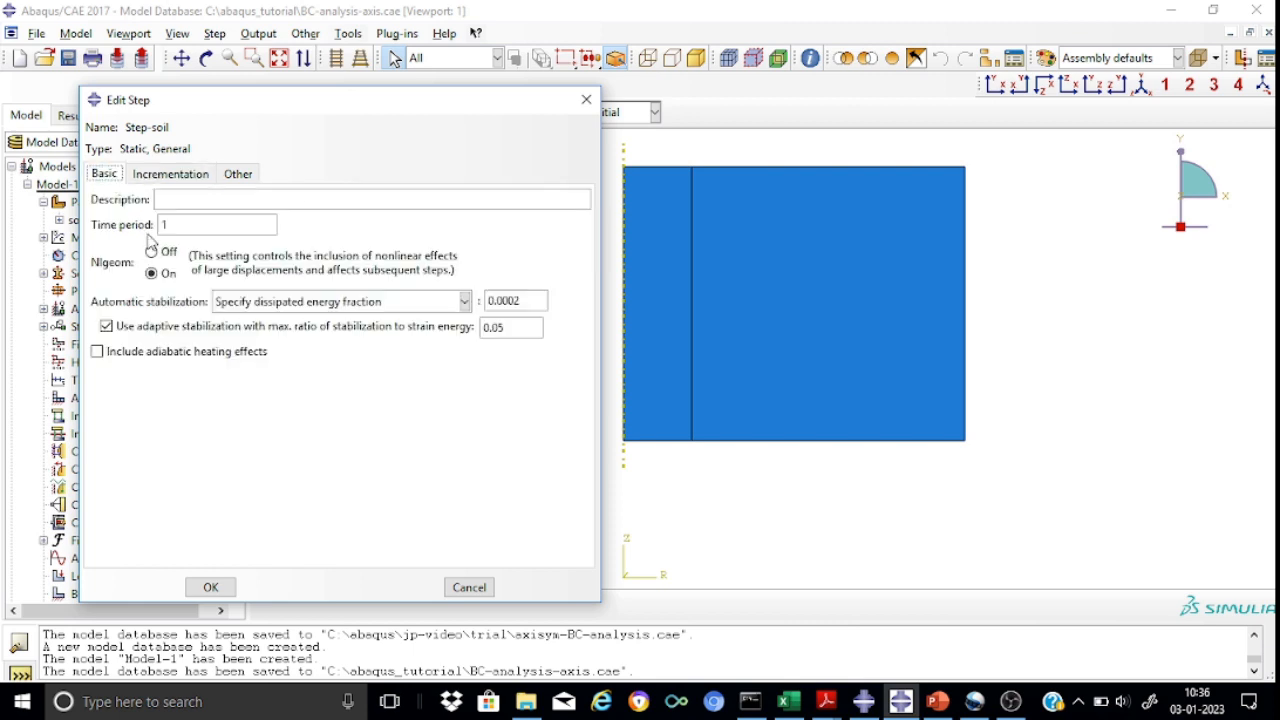
left_click(212, 587)
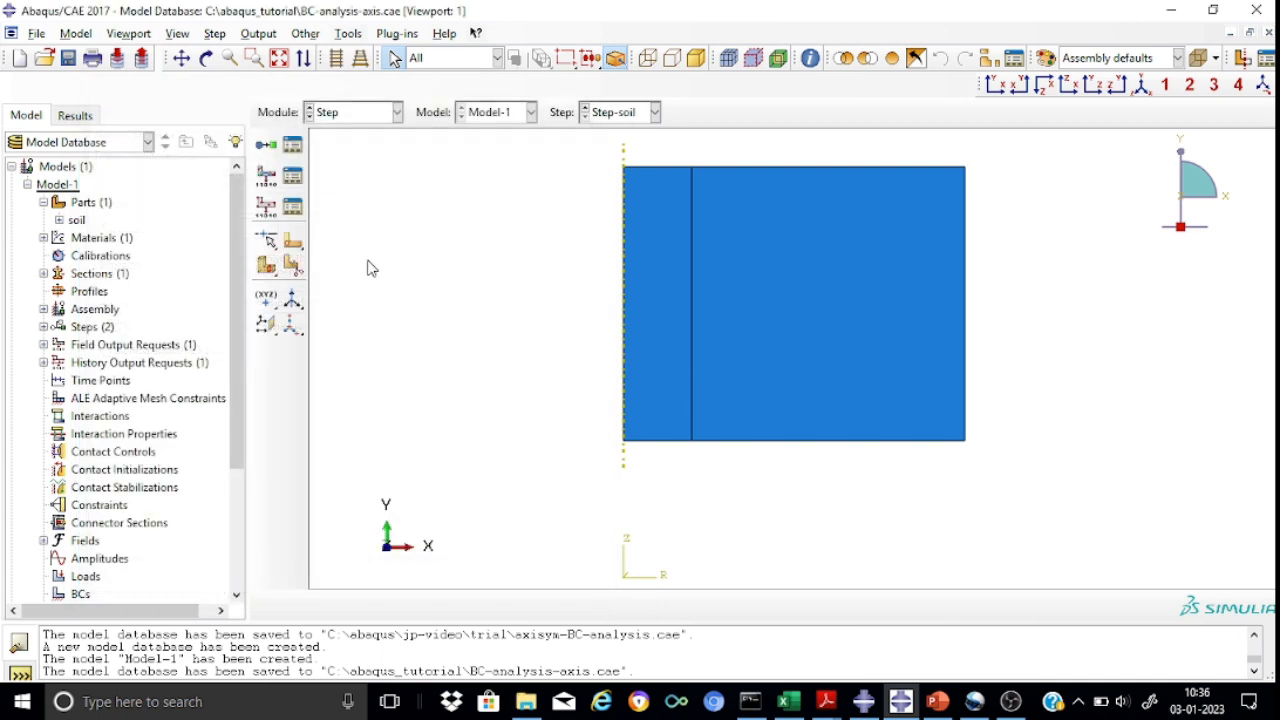
- Switch to the Load module and start a Symmetry/Antisymmetry/Encastre boundary condition named "BC-symm" in the Initial step
left_click(398, 114)
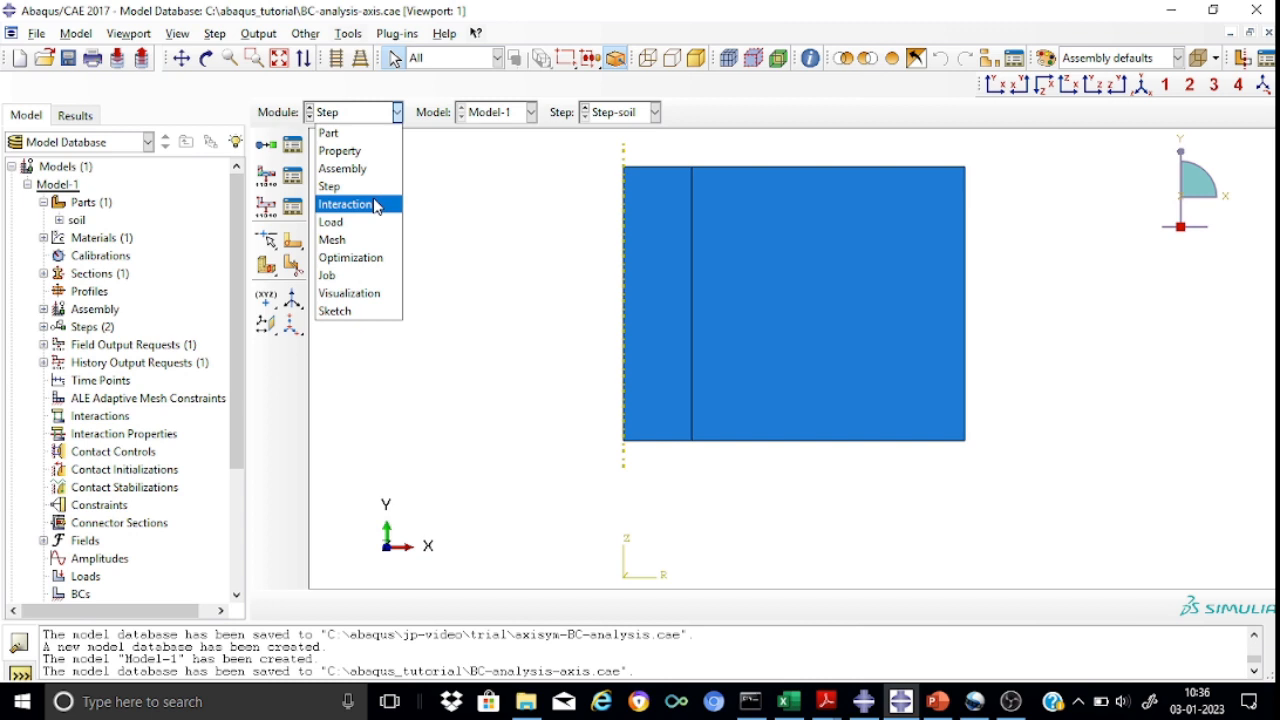
left_click(340, 224)
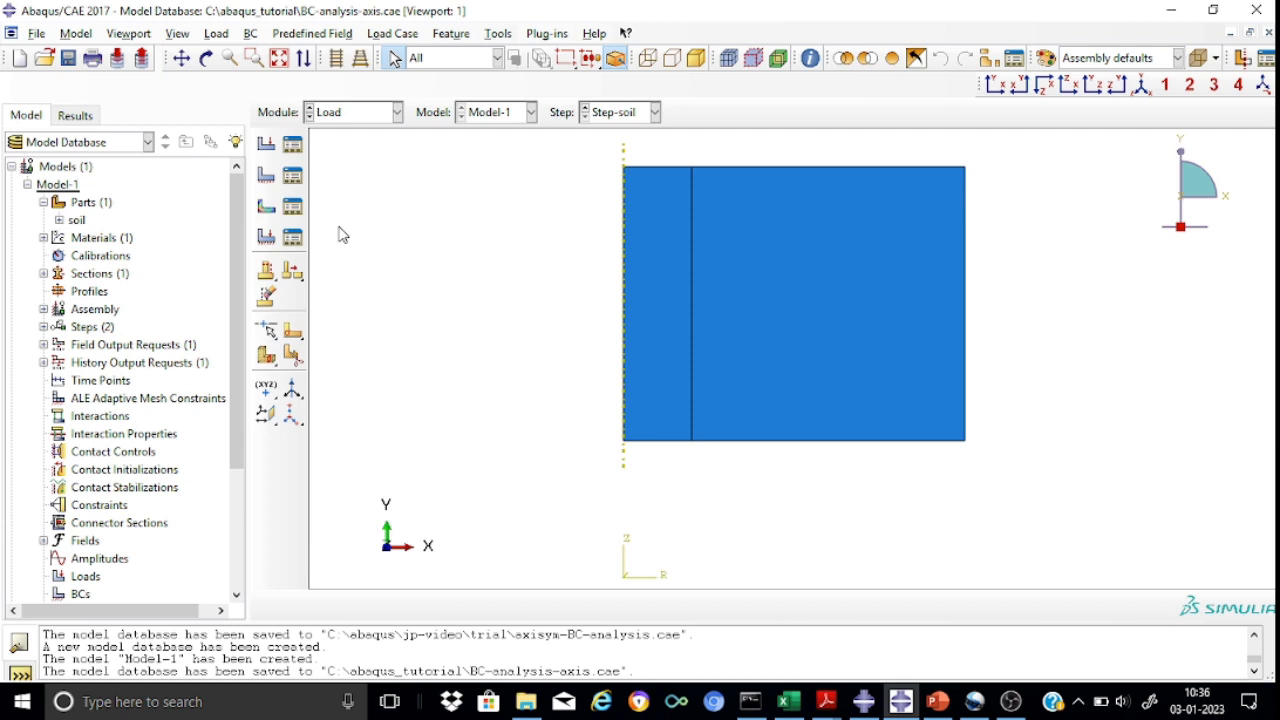
left_click(293, 177)
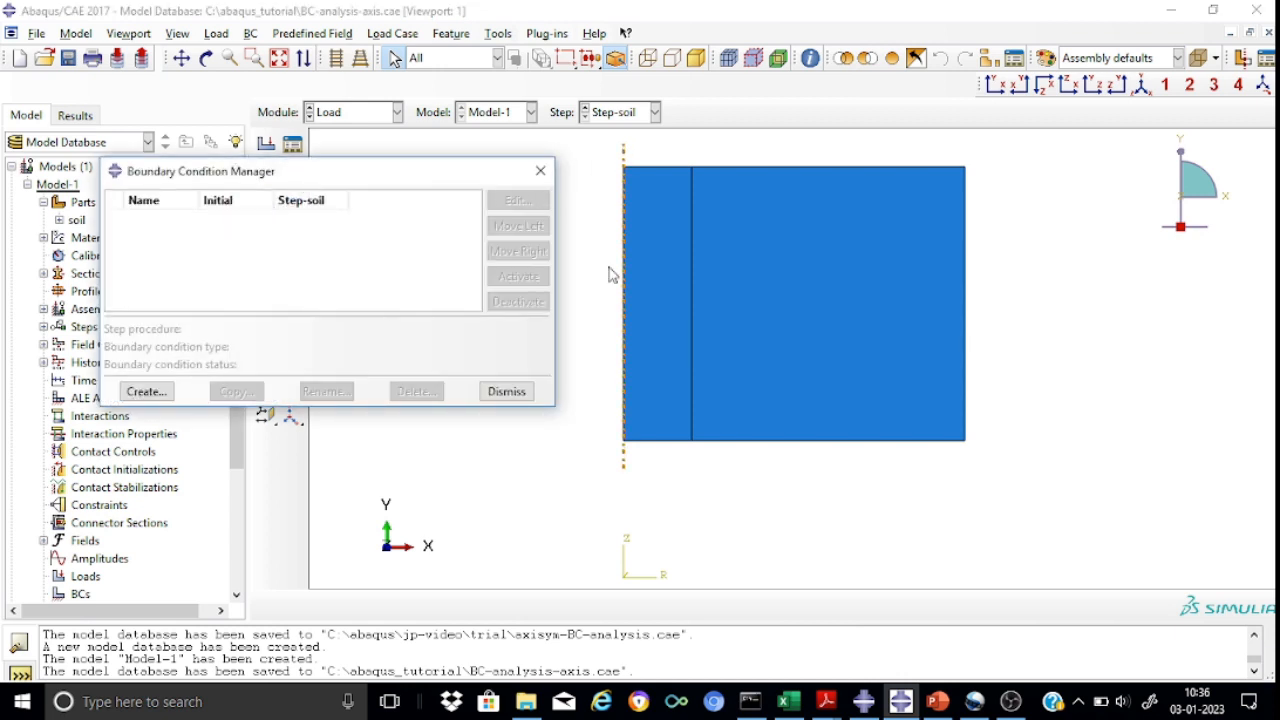
left_click(137, 391)
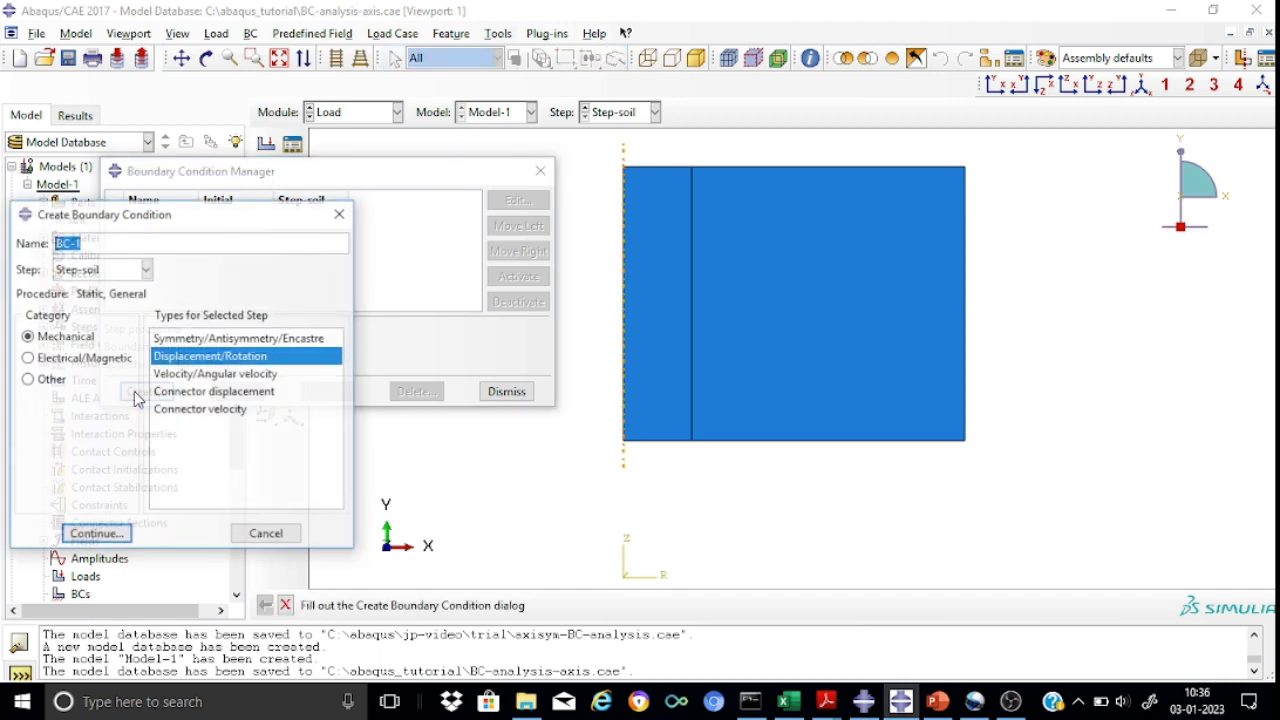
left_click(92, 242)
key("BackSpace")
type("s")
type("mm")
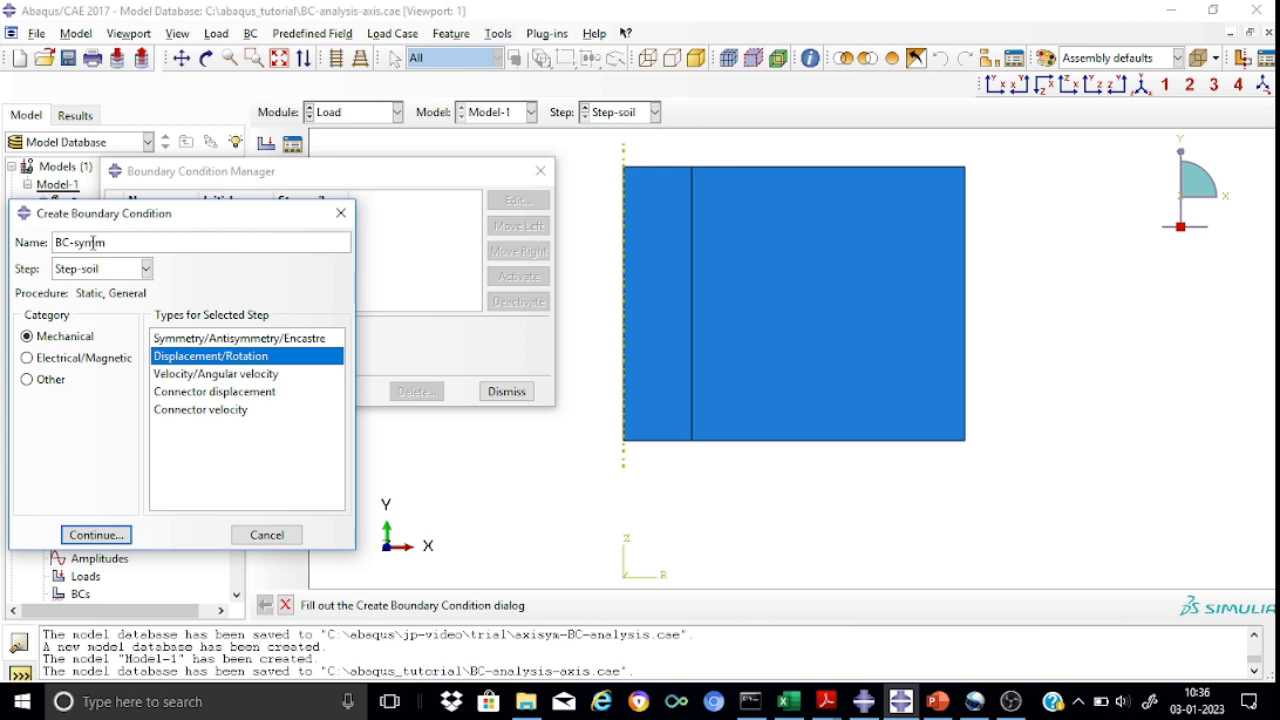
left_click(146, 270)
left_click(90, 292)
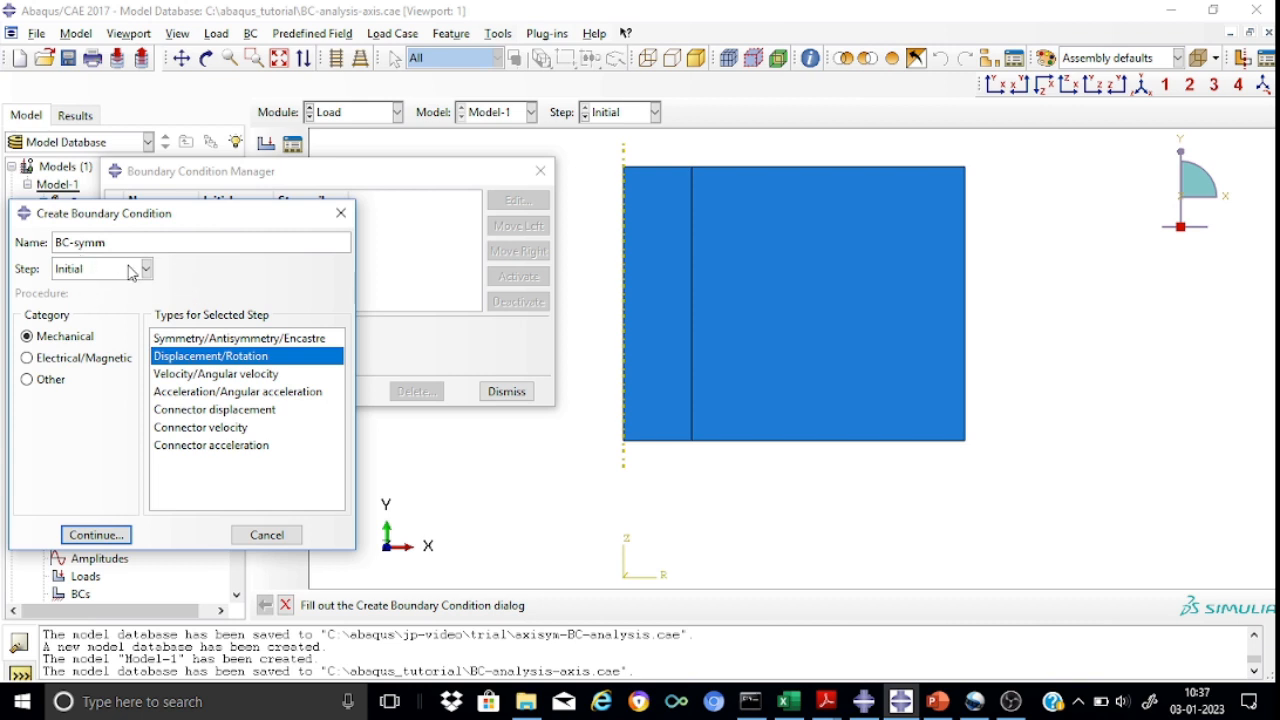
left_click(226, 340)
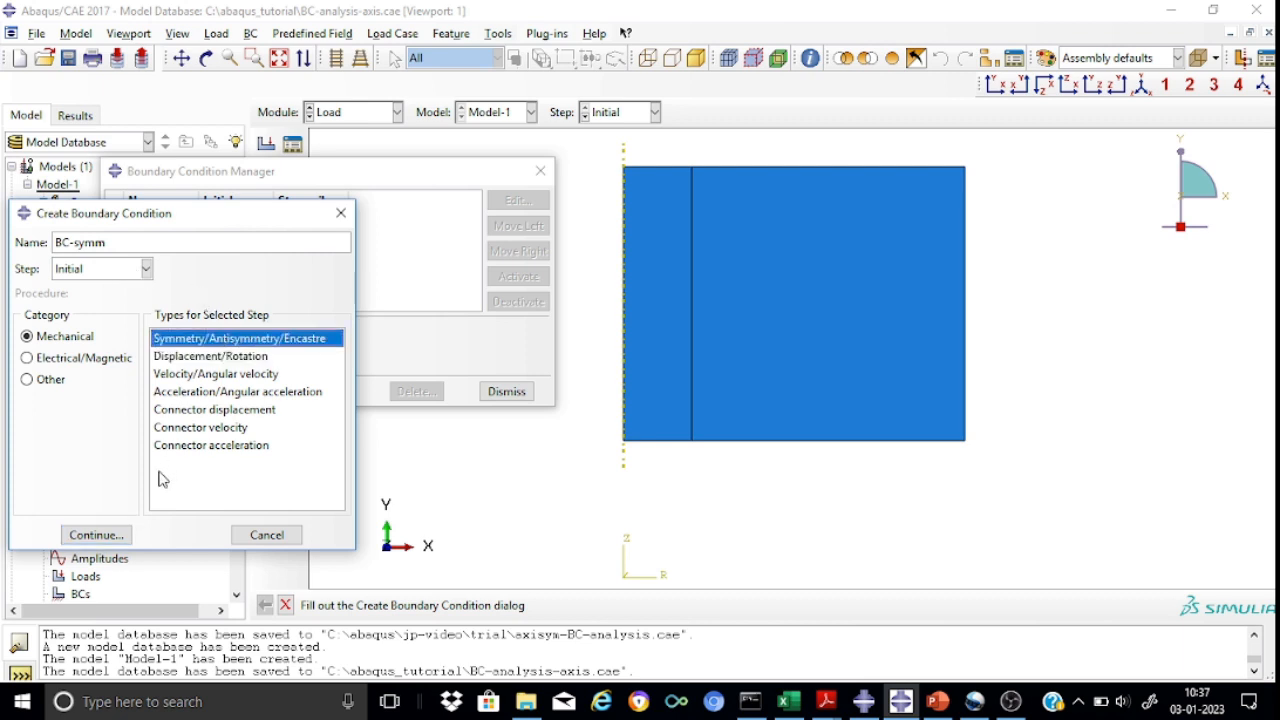
left_click(98, 535)
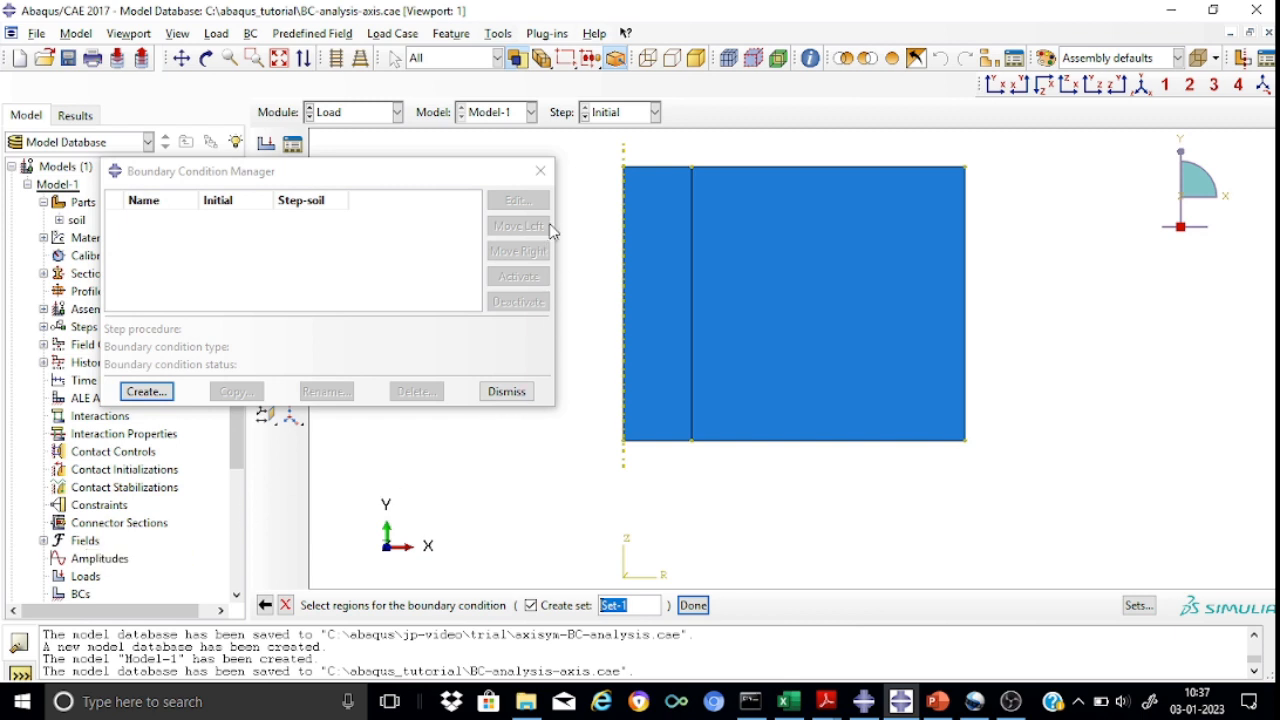
- Apply BC-symm to the soil edge on the axis of symmetry as XSYMM (U1 = UR2 = UR3 = 0)
left_click(540, 171)
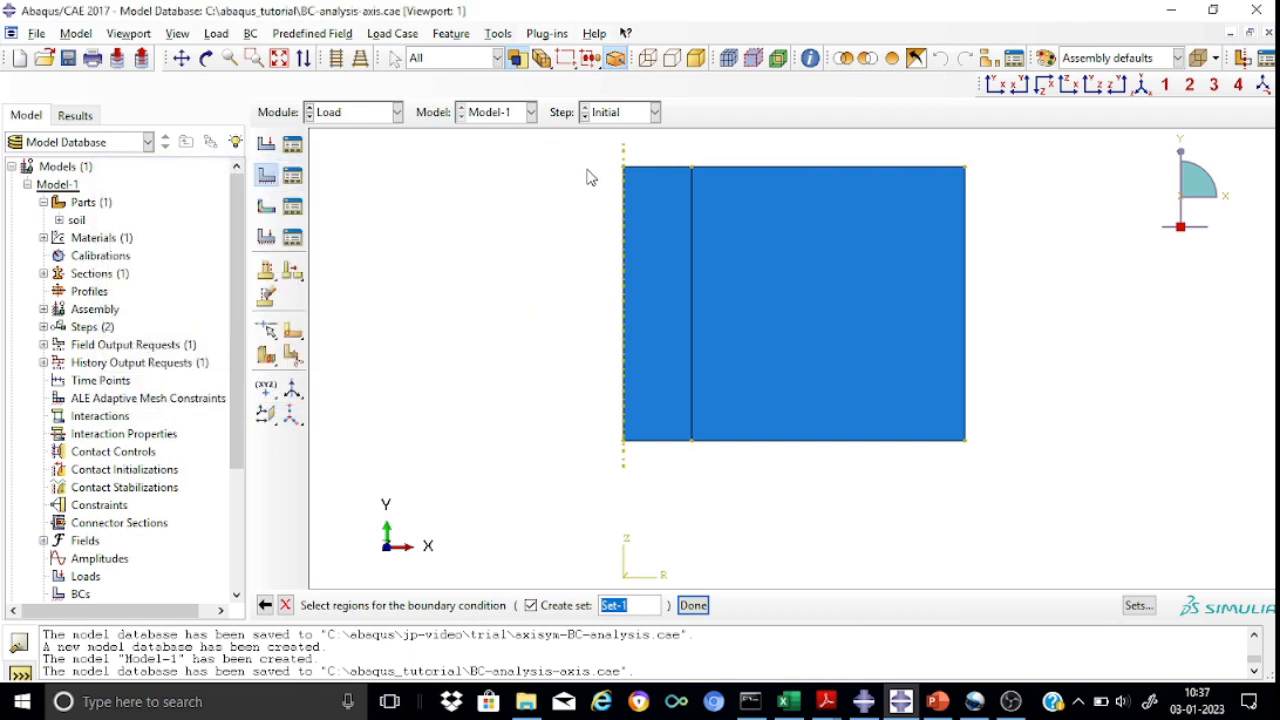
left_click(625, 312)
left_click(693, 605)
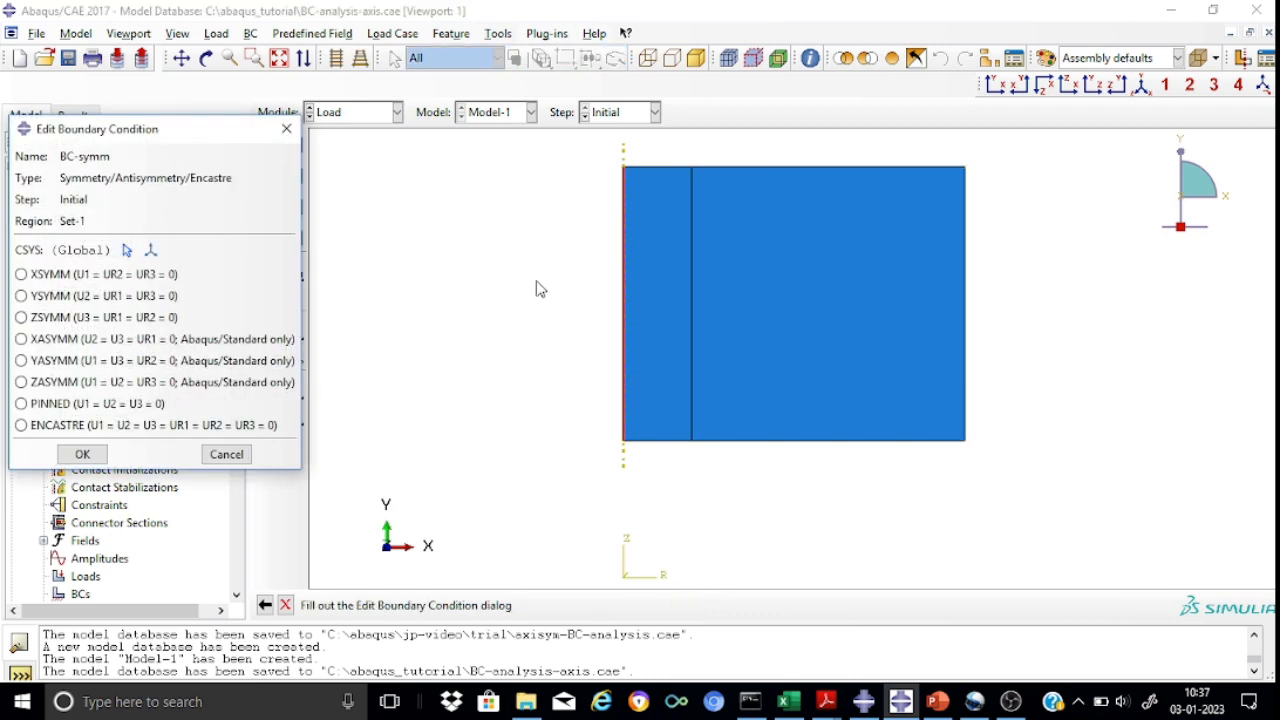
left_click(21, 276)
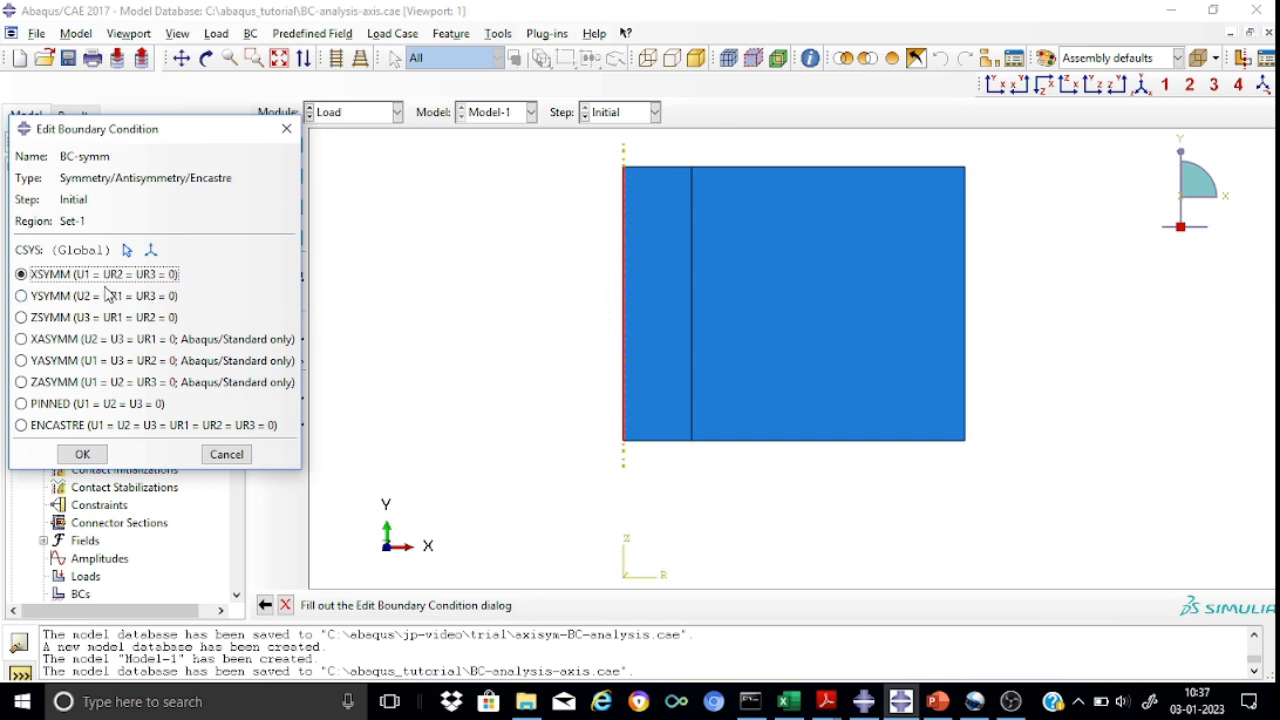
left_click(84, 454)
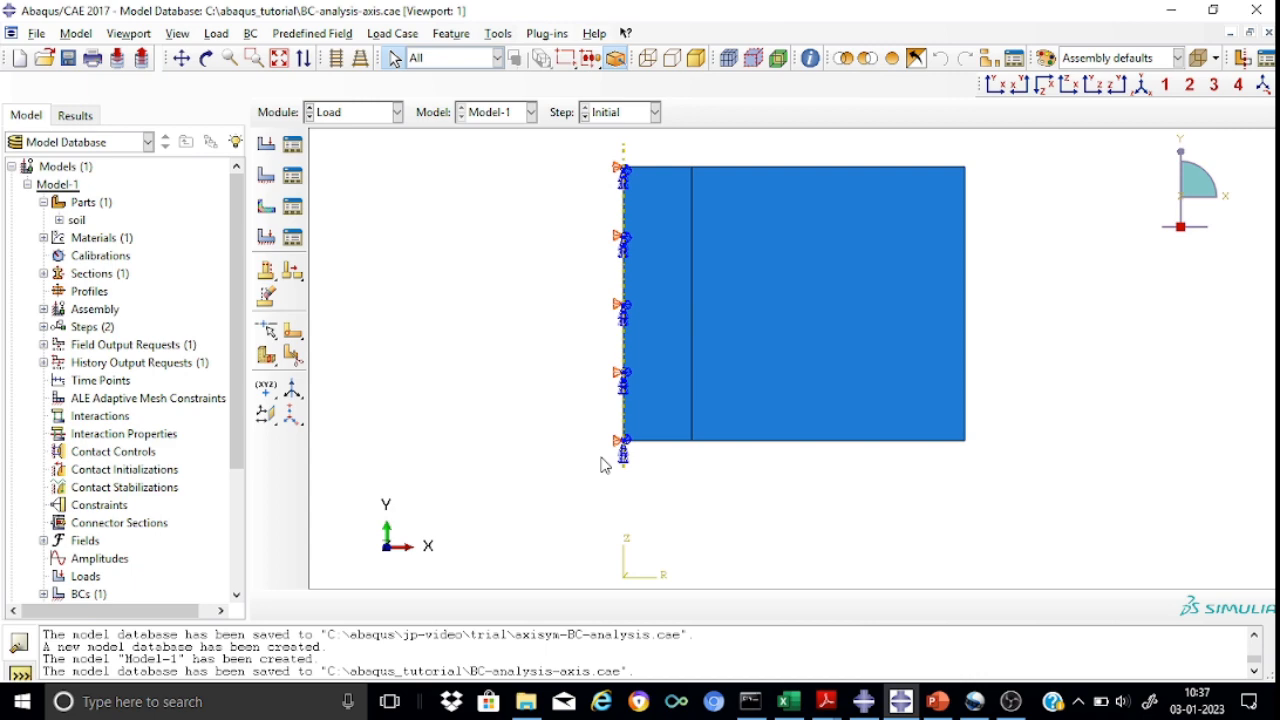
- Create a Displacement/Rotation boundary condition "BC-bottom" in the Initial step on both bottom edges of the soil, fixing U1, U2 and UR3
left_click(267, 179)
left_click(86, 246)
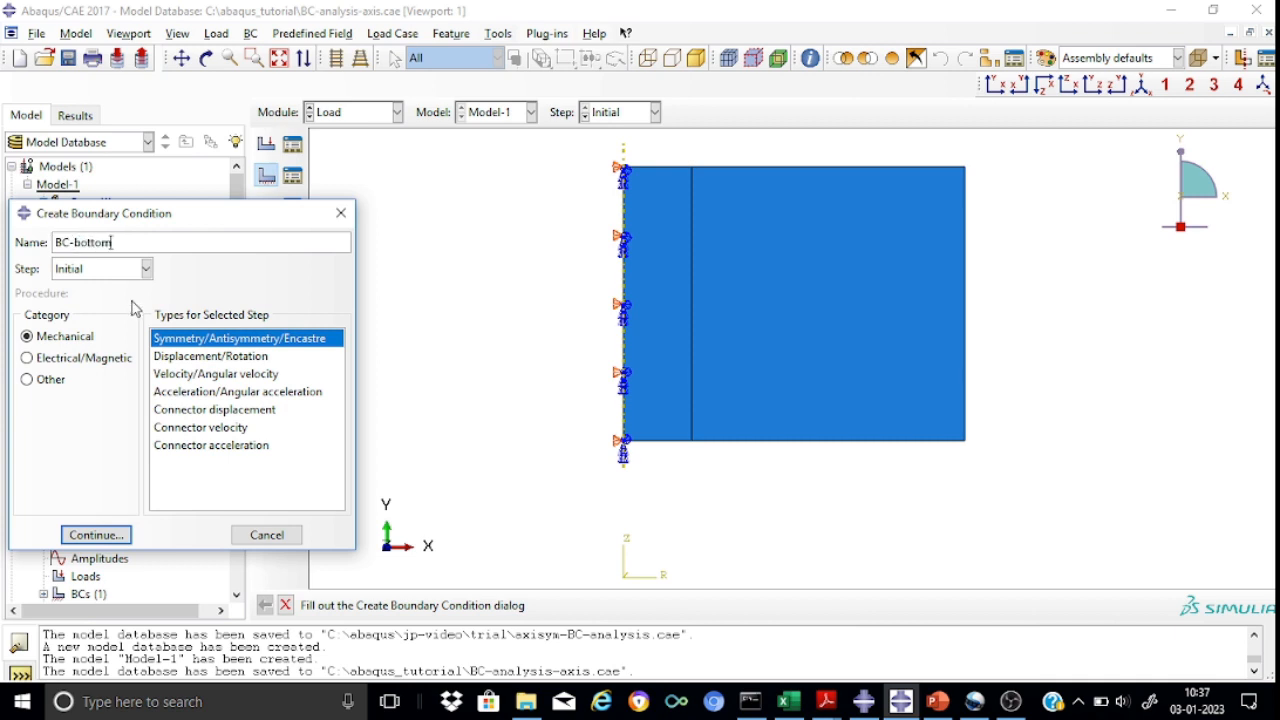
left_click(180, 357)
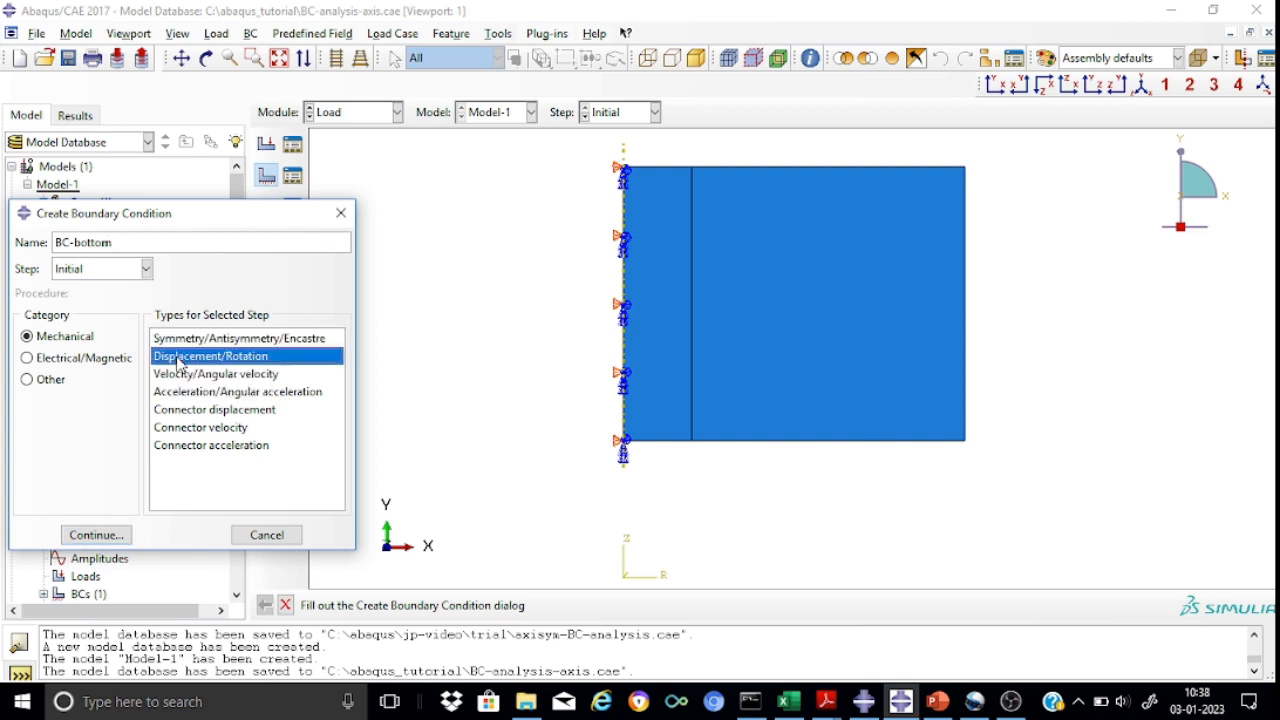
left_click(100, 540)
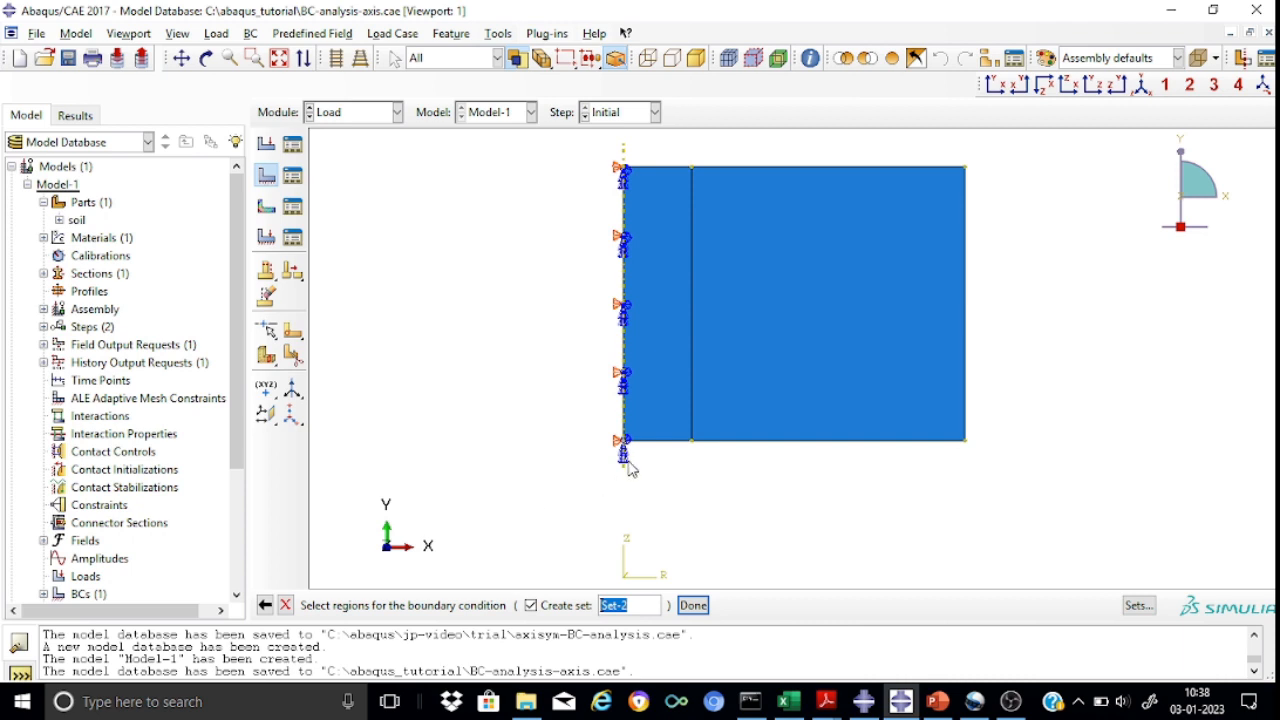
left_click(665, 446)
left_click(787, 441, "shift")
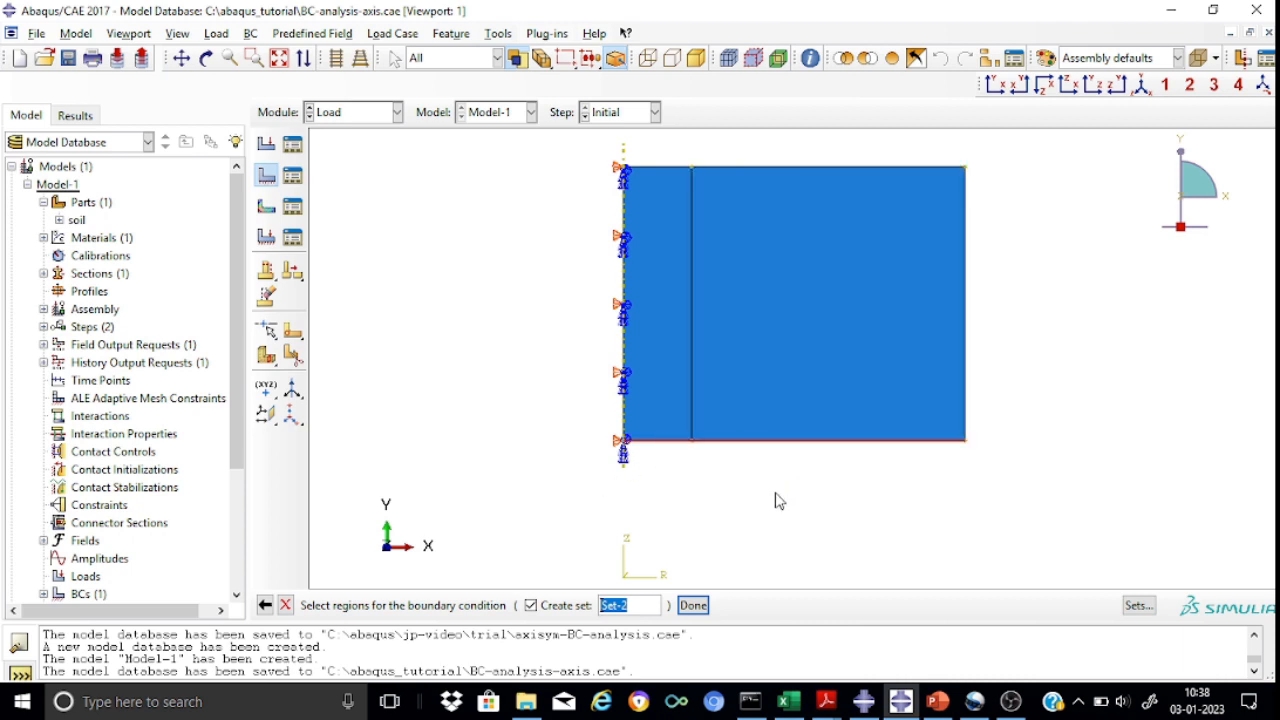
left_click(693, 605)
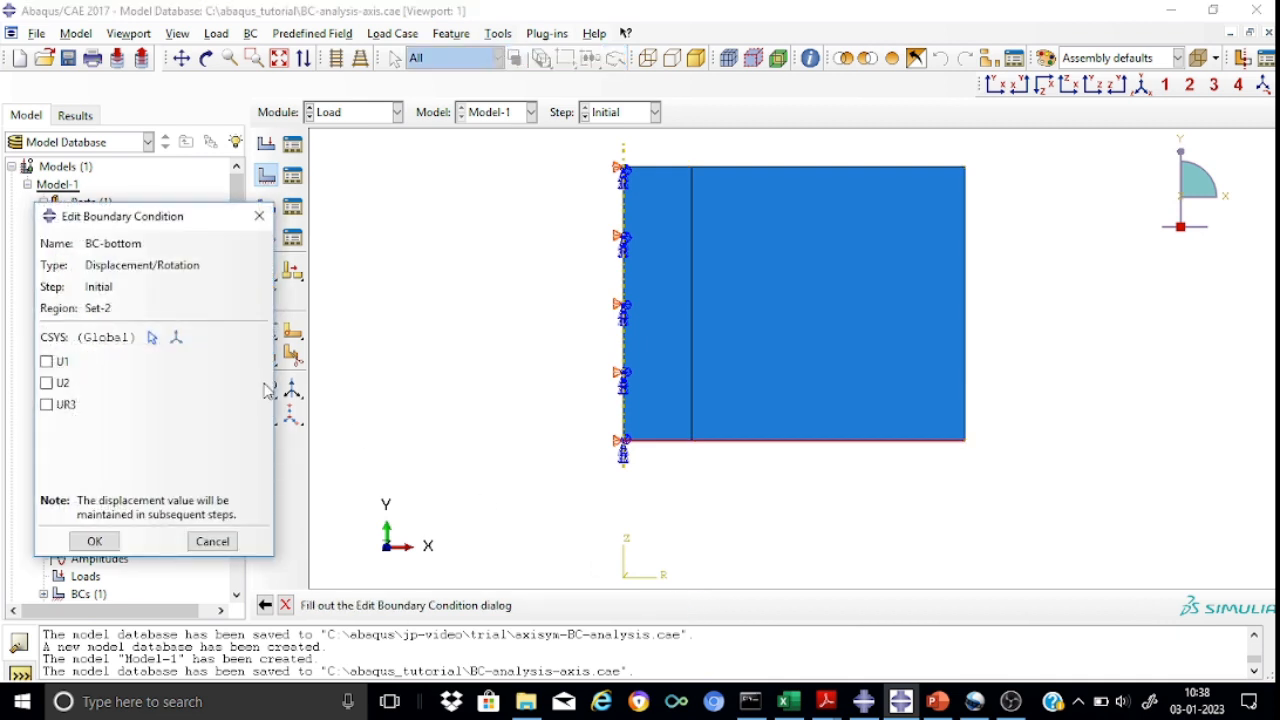
left_click(47, 361)
left_click(47, 383)
left_click(47, 405)
left_click(95, 541)
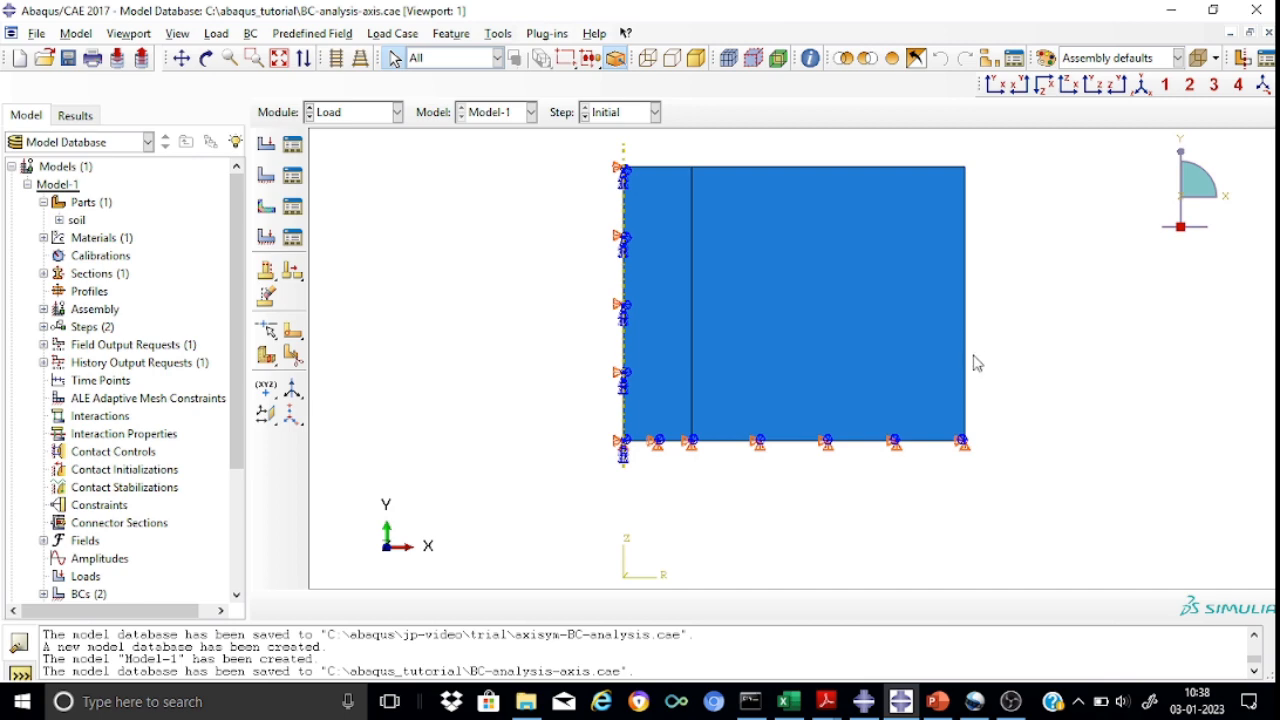
- Create a Displacement/Rotation boundary condition "BC-right" in the Initial step on the soil's right edge, fixing U1 and UR3
left_click(268, 178)
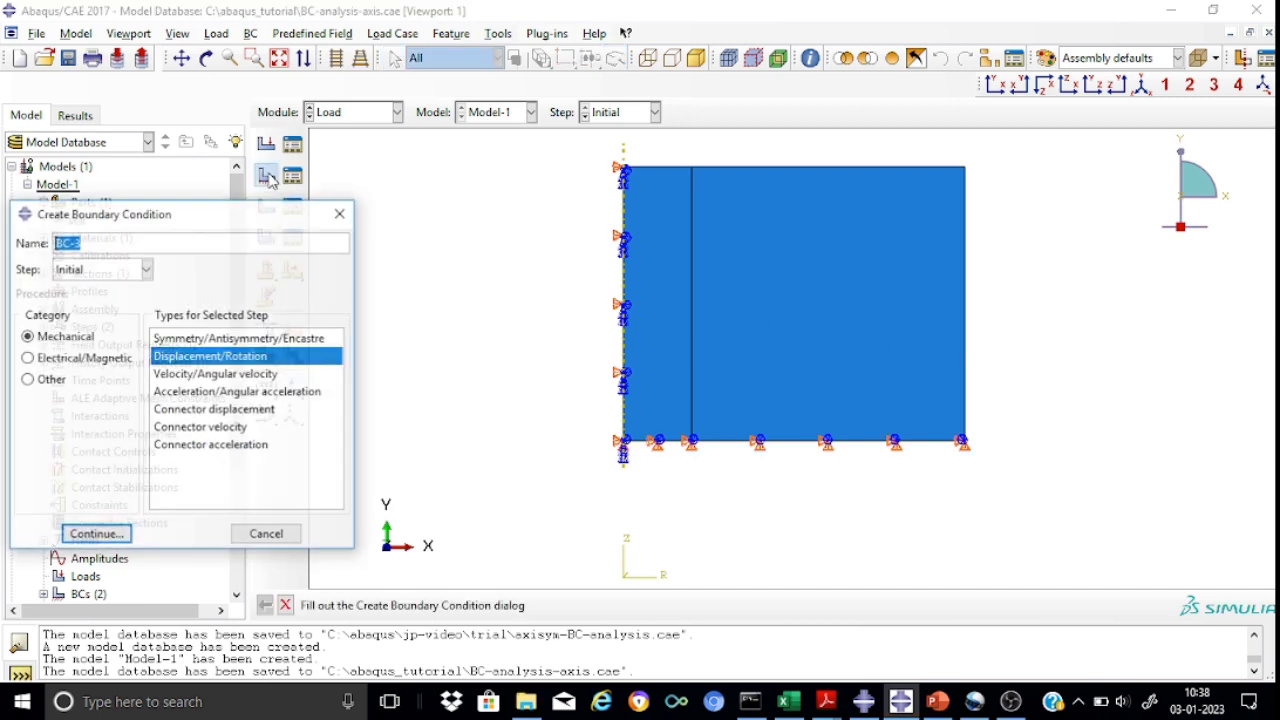
left_click(84, 242)
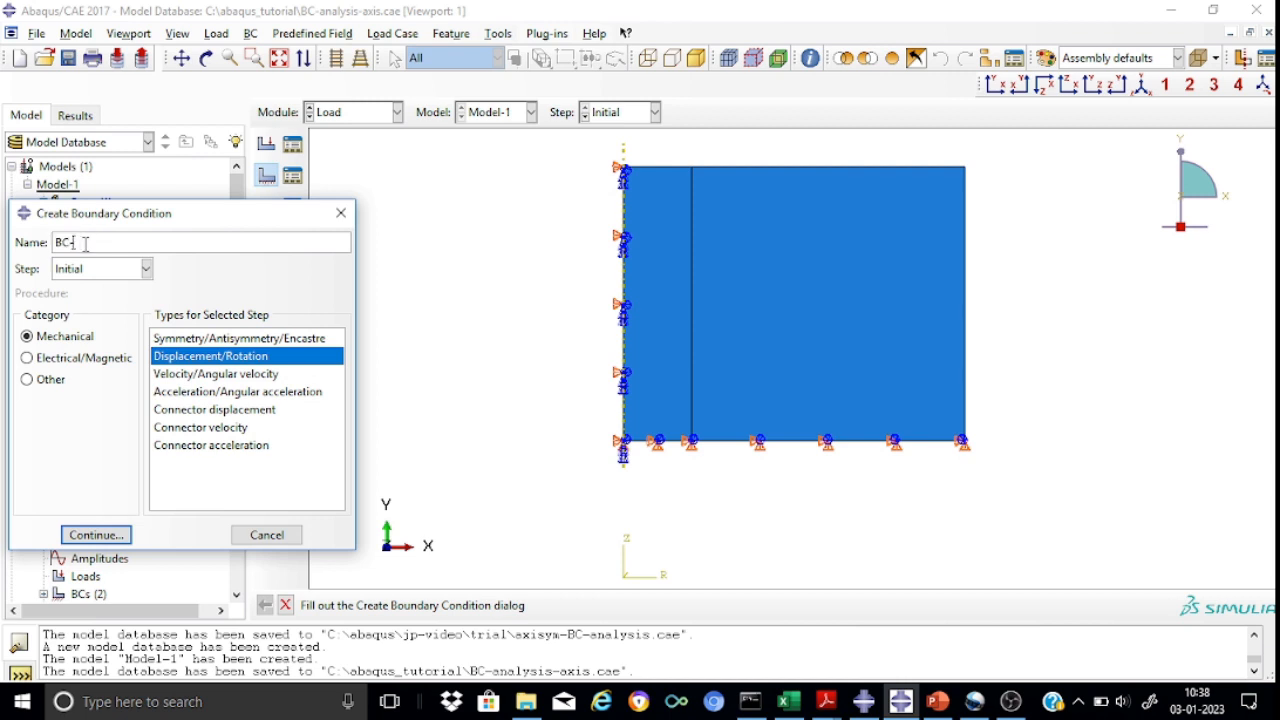
type("right")
left_click(110, 548)
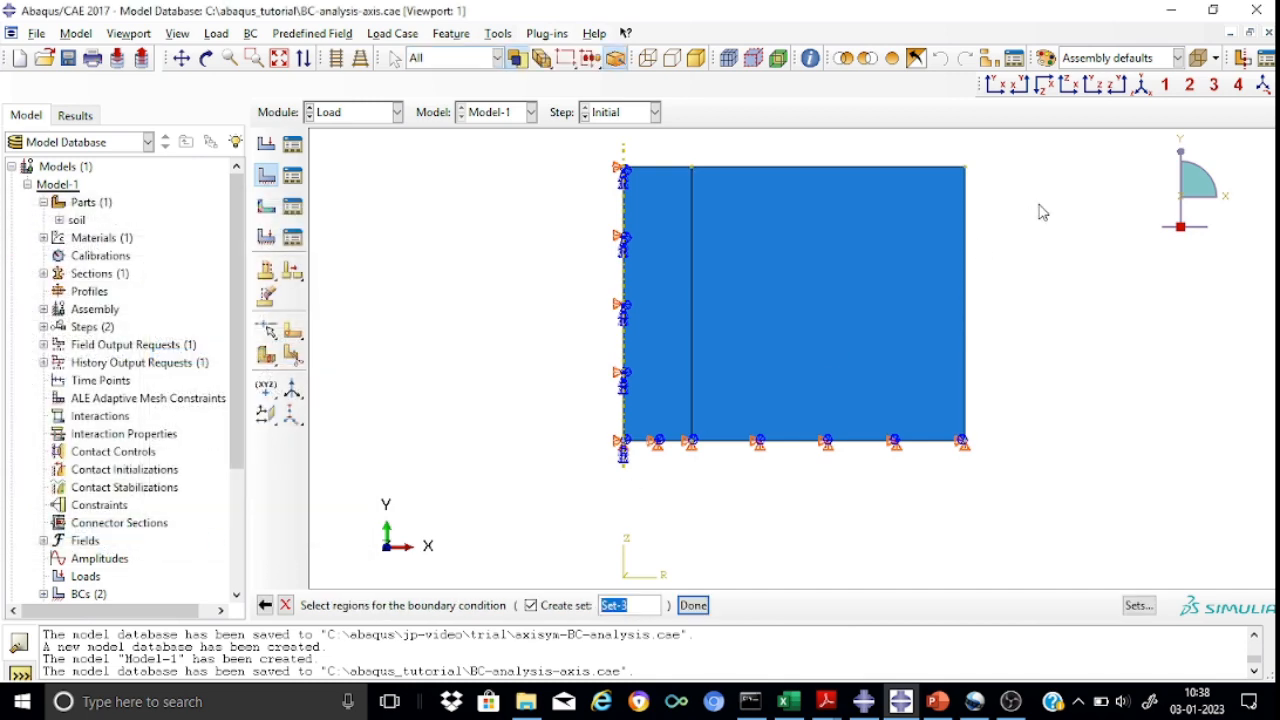
left_click(966, 278)
left_click(967, 279)
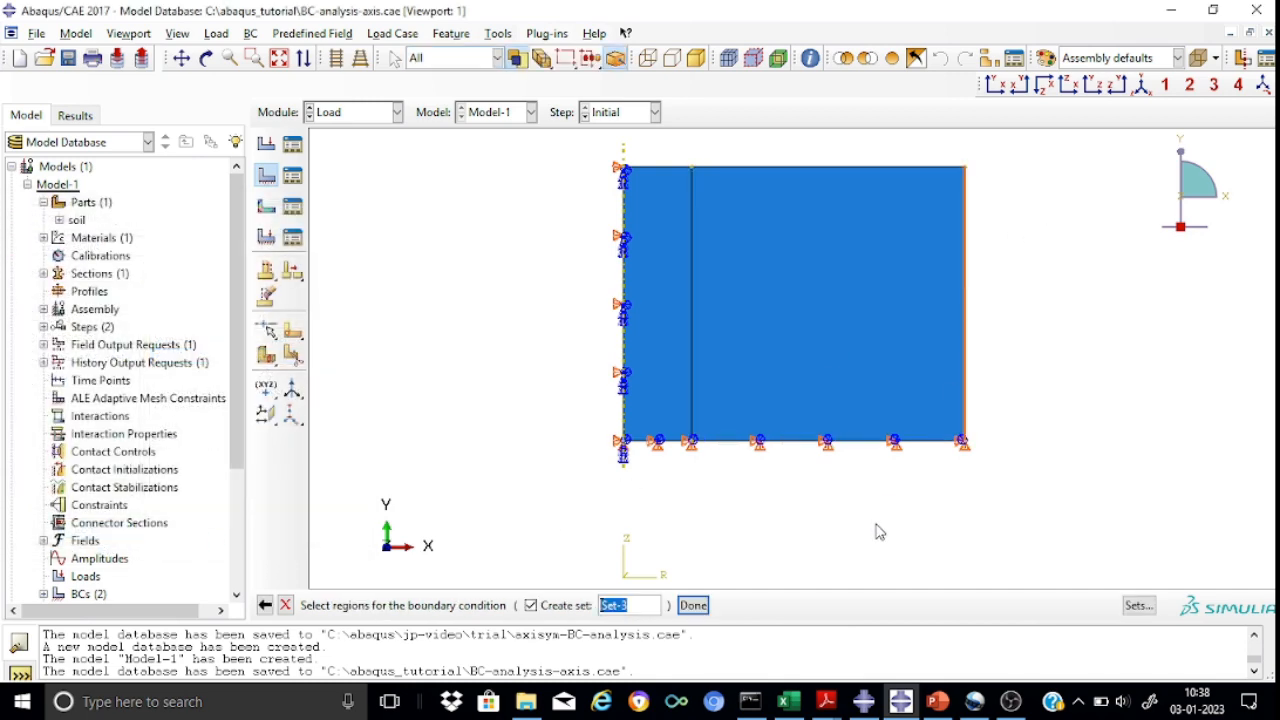
left_click(692, 606)
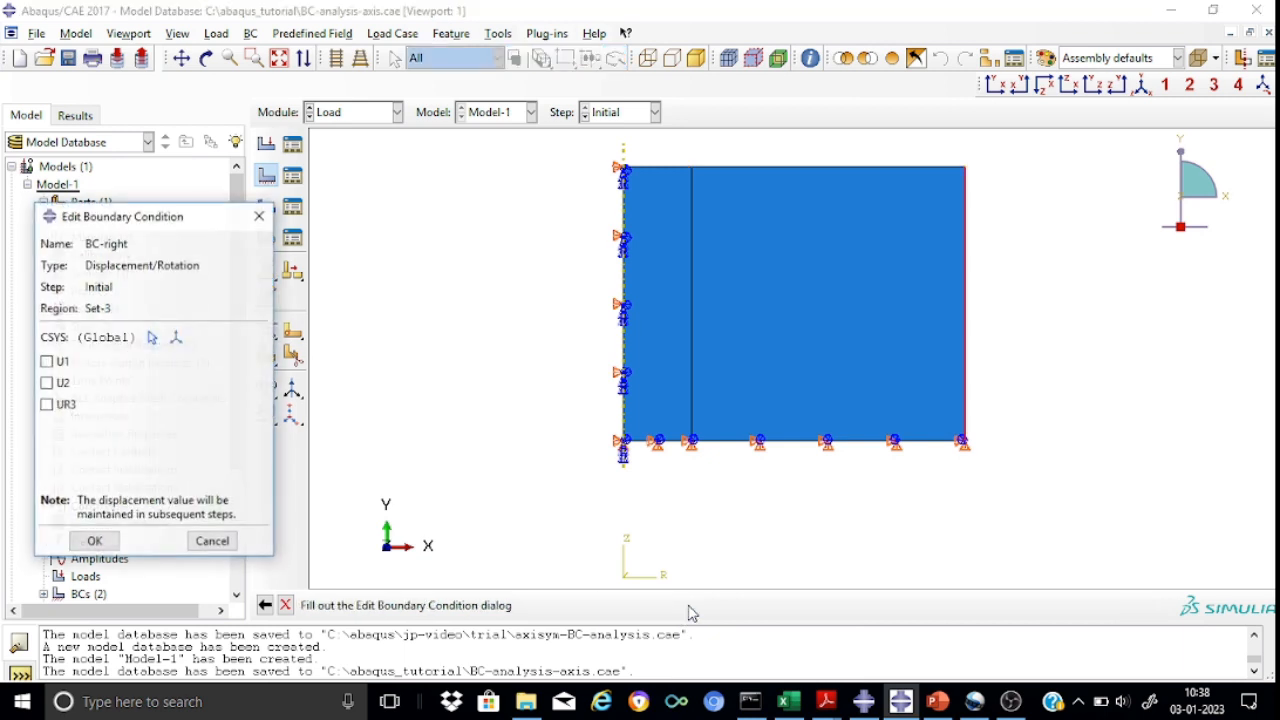
left_click(60, 362)
left_click(46, 406)
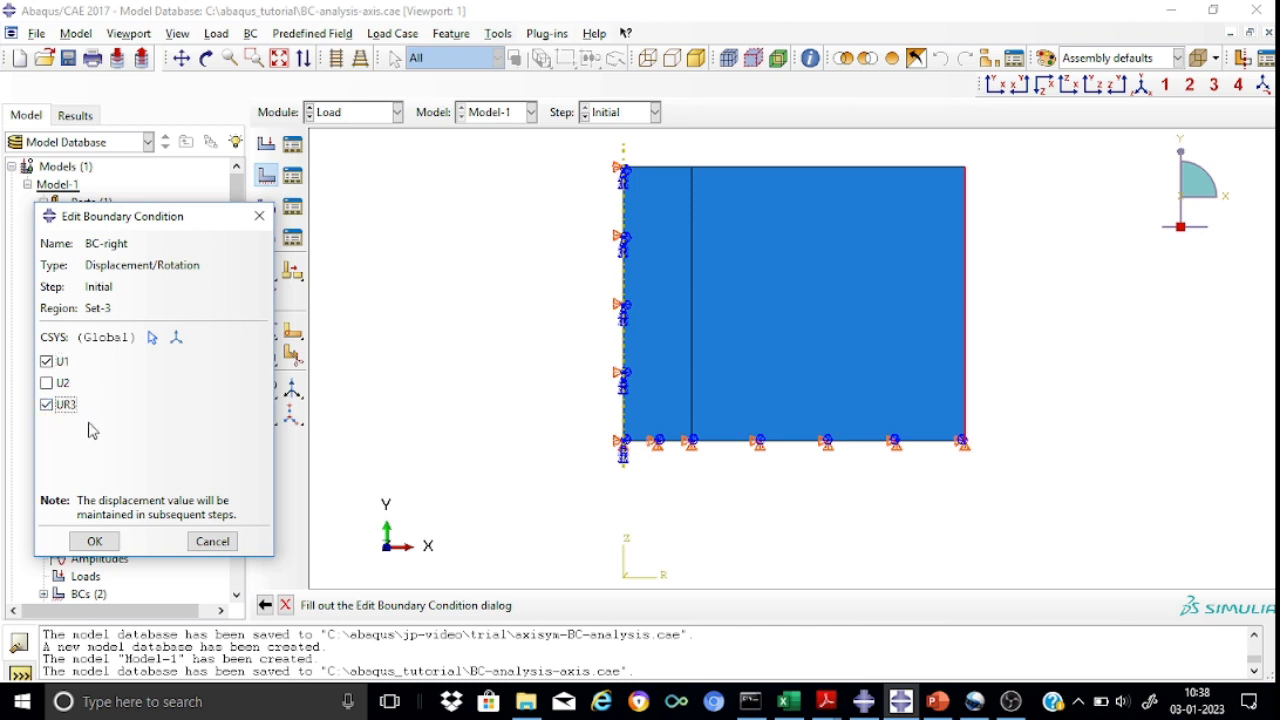
left_click(94, 541)
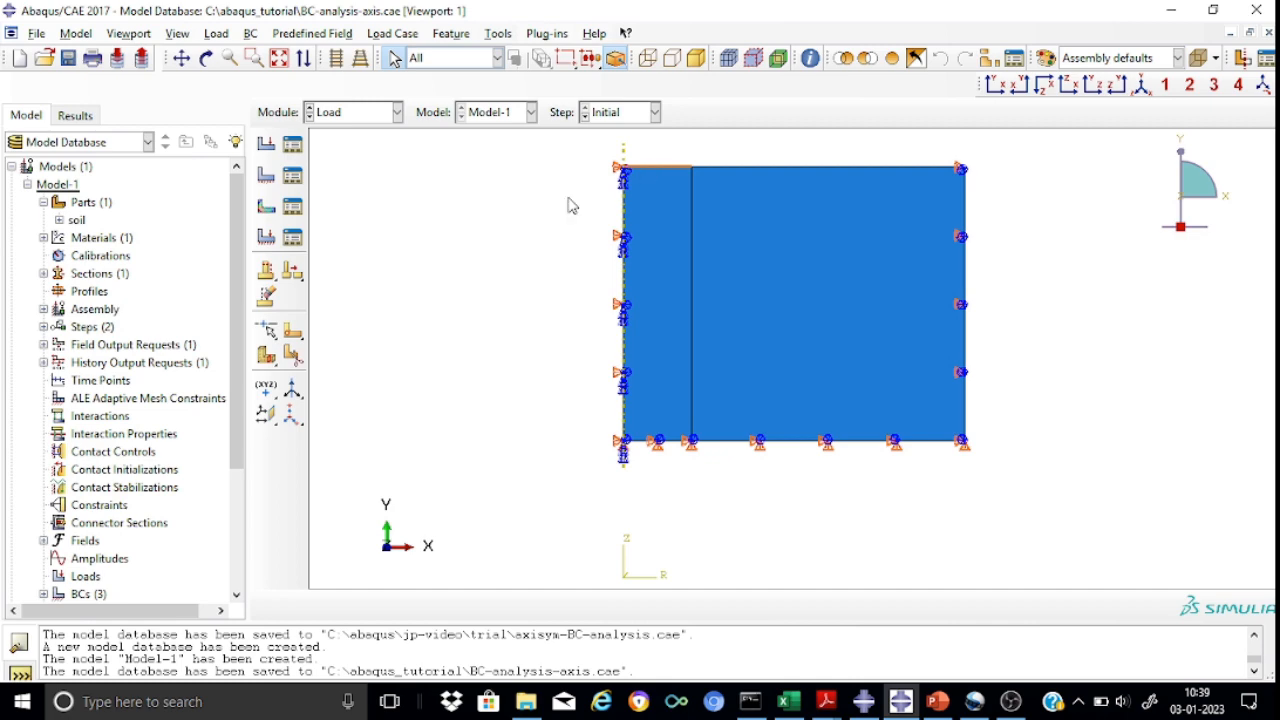
- Create a Displacement/Rotation boundary condition "BC-fdn-edge" in the Initial step on the short top edge beside the axis, fixing U1
left_click(266, 178)
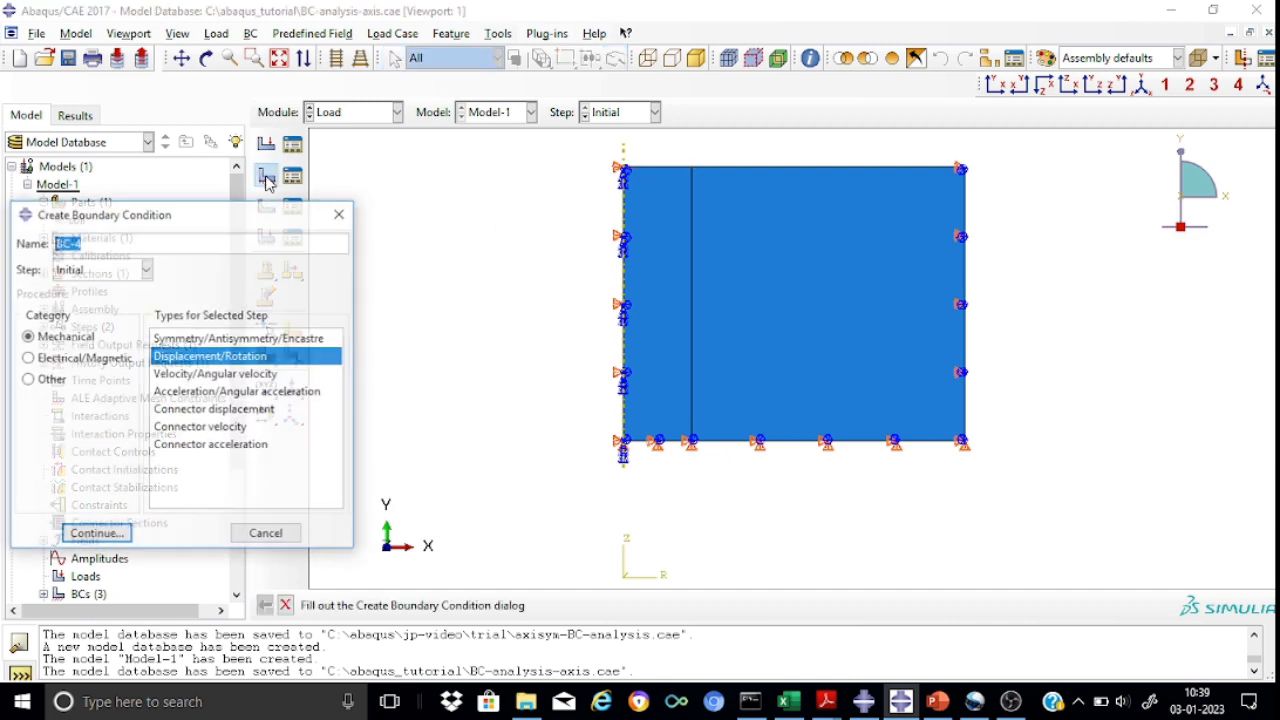
left_click(91, 246)
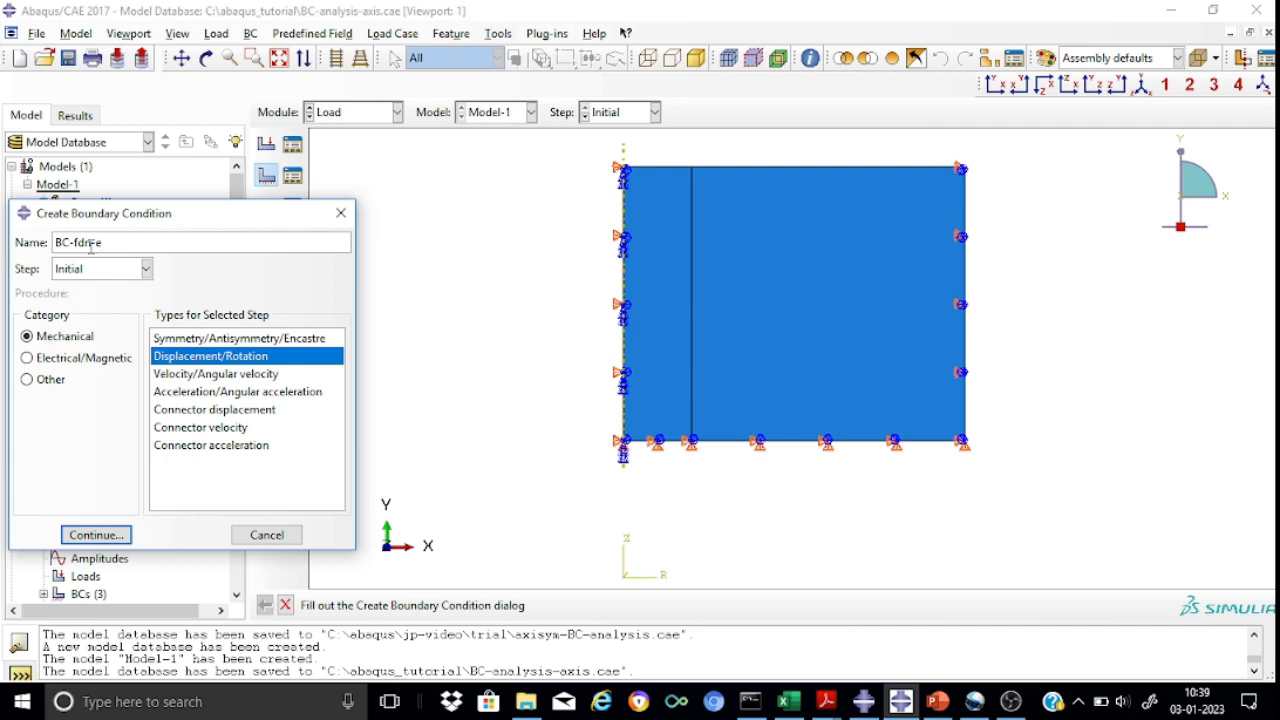
type("ge")
left_click(95, 535)
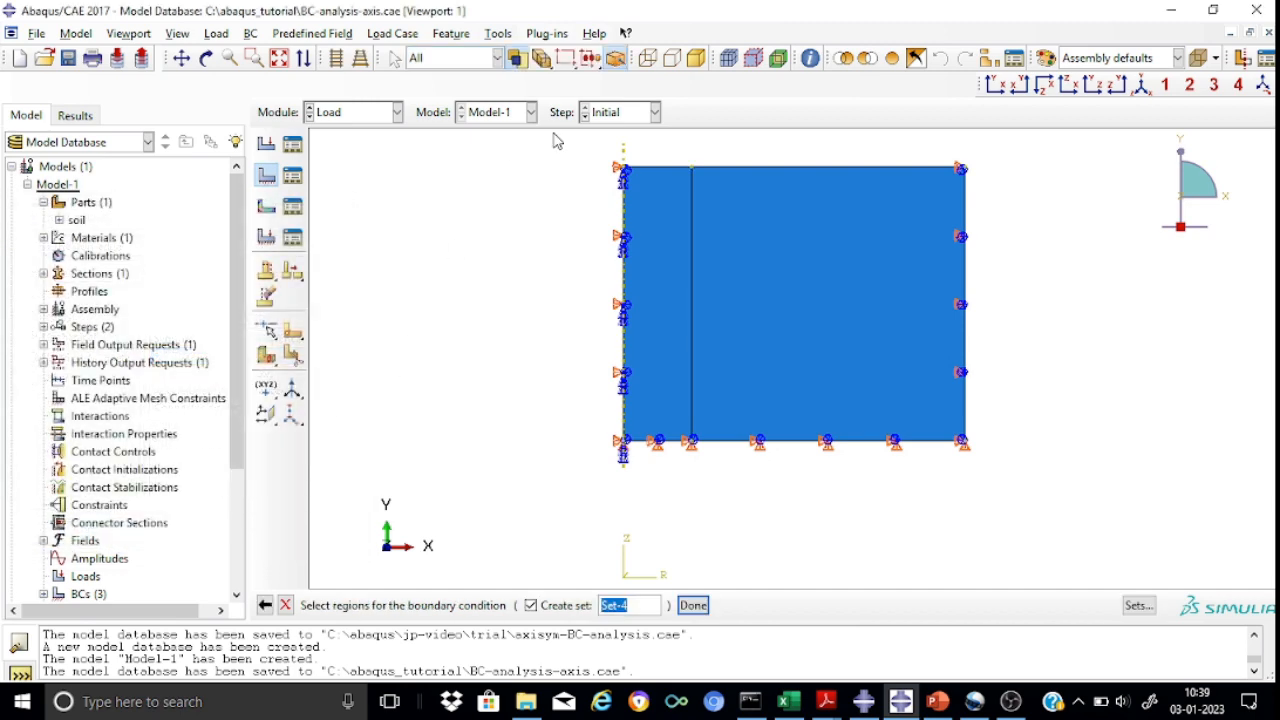
left_click(660, 170)
left_click(694, 606)
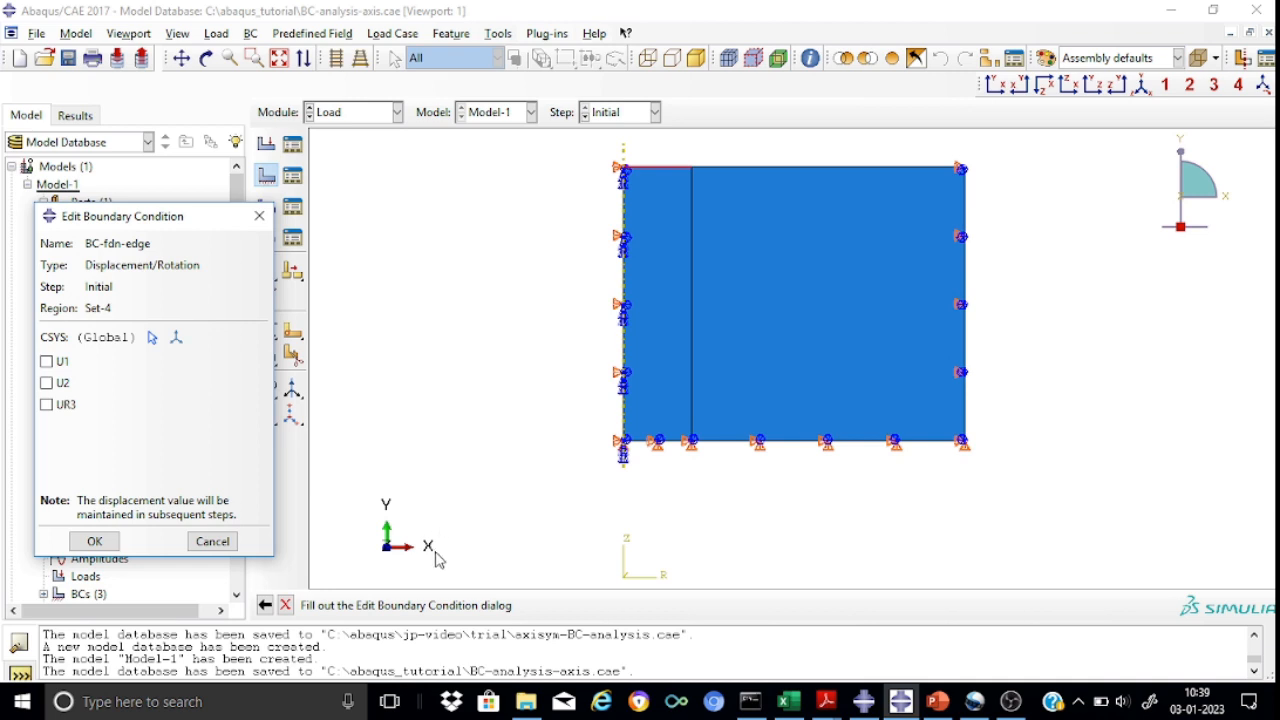
left_click(47, 364)
left_click(100, 543)
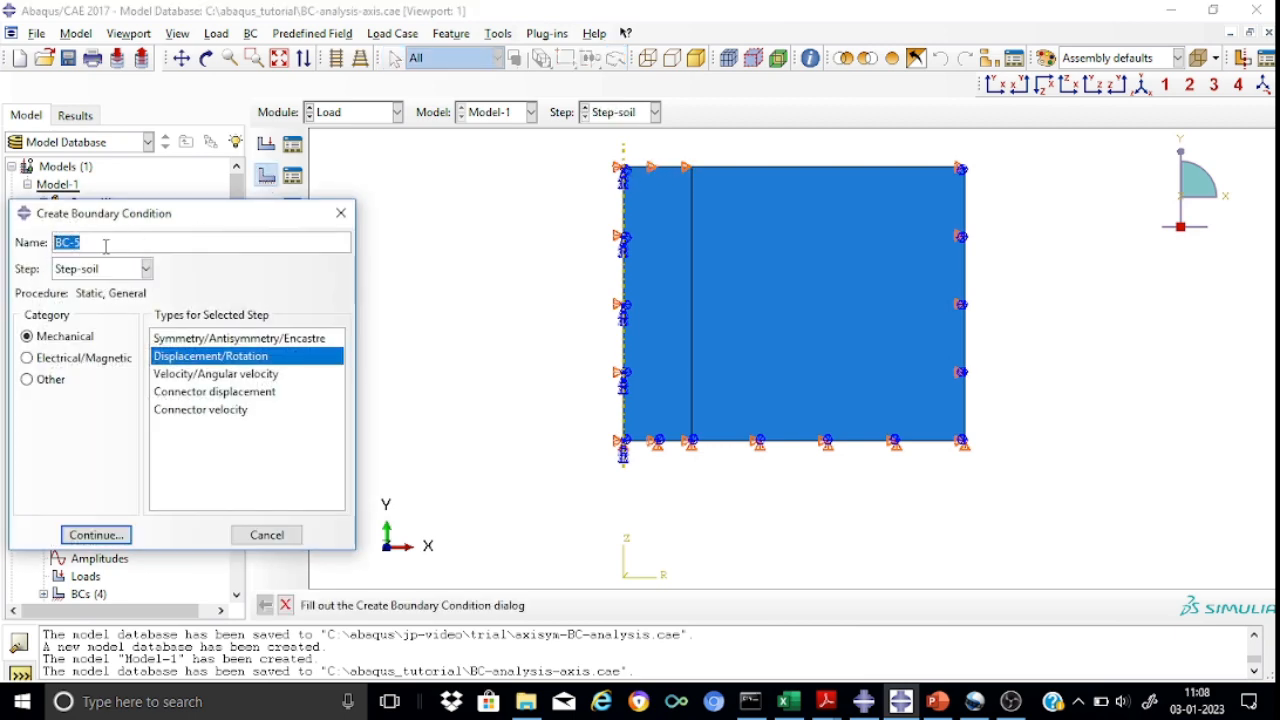
- Create a Displacement/Rotation boundary condition "BC-indentation" in Step-soil on the short top edge beside the axis
left_click(104, 244)
key("BackSpace")
key("BackSpace")
type("ion")
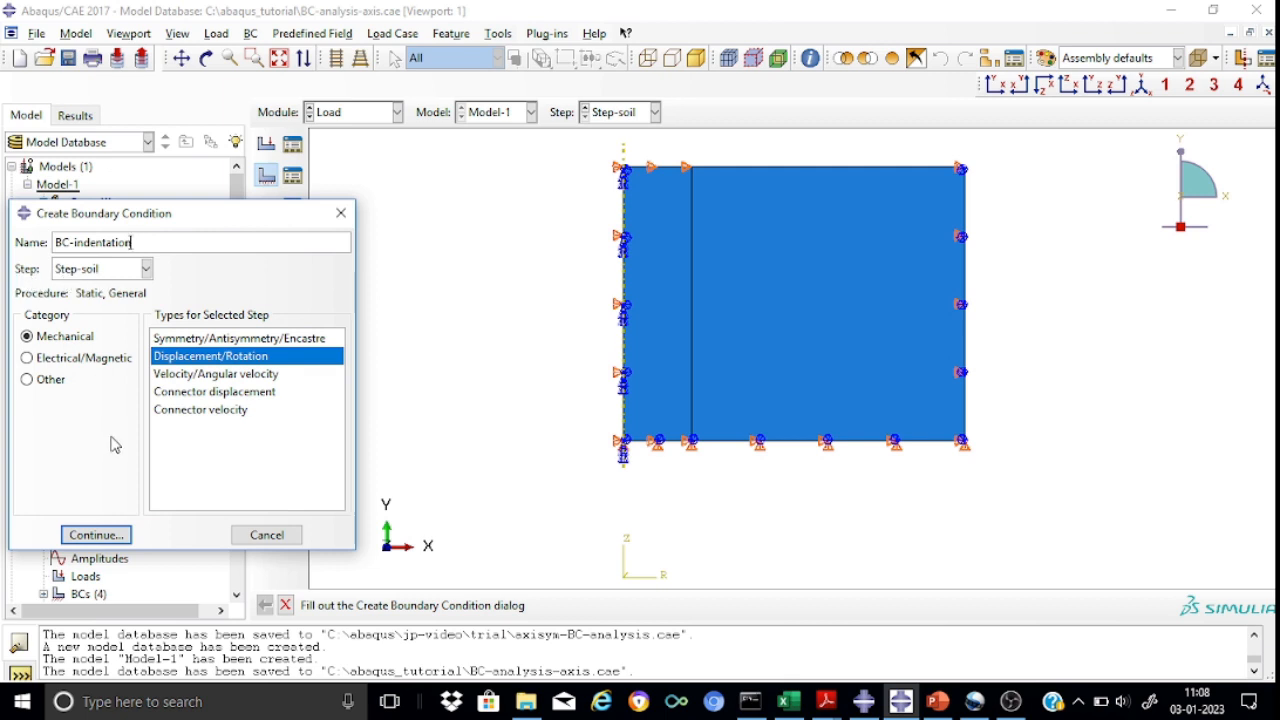
left_click(106, 536)
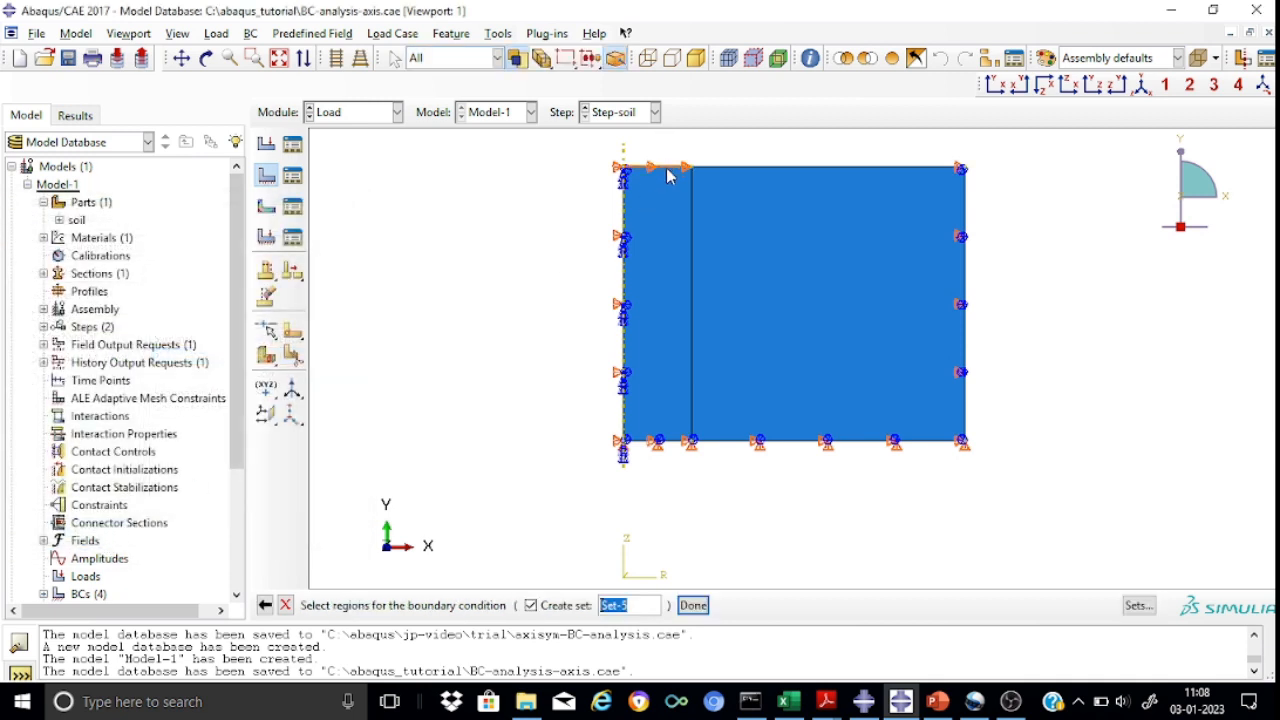
left_click(670, 172)
left_click(694, 607)
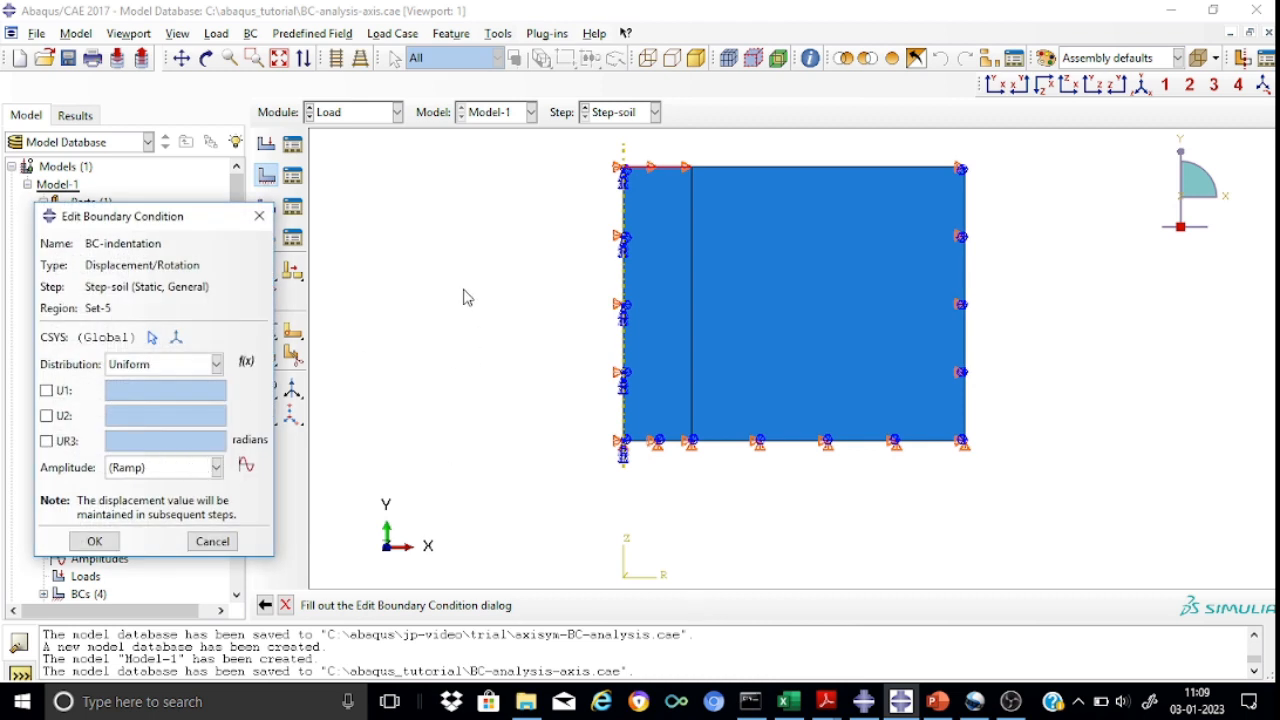
- Prescribe a vertical displacement U2 of -0.05 for the indentation boundary condition
left_click(46, 415)
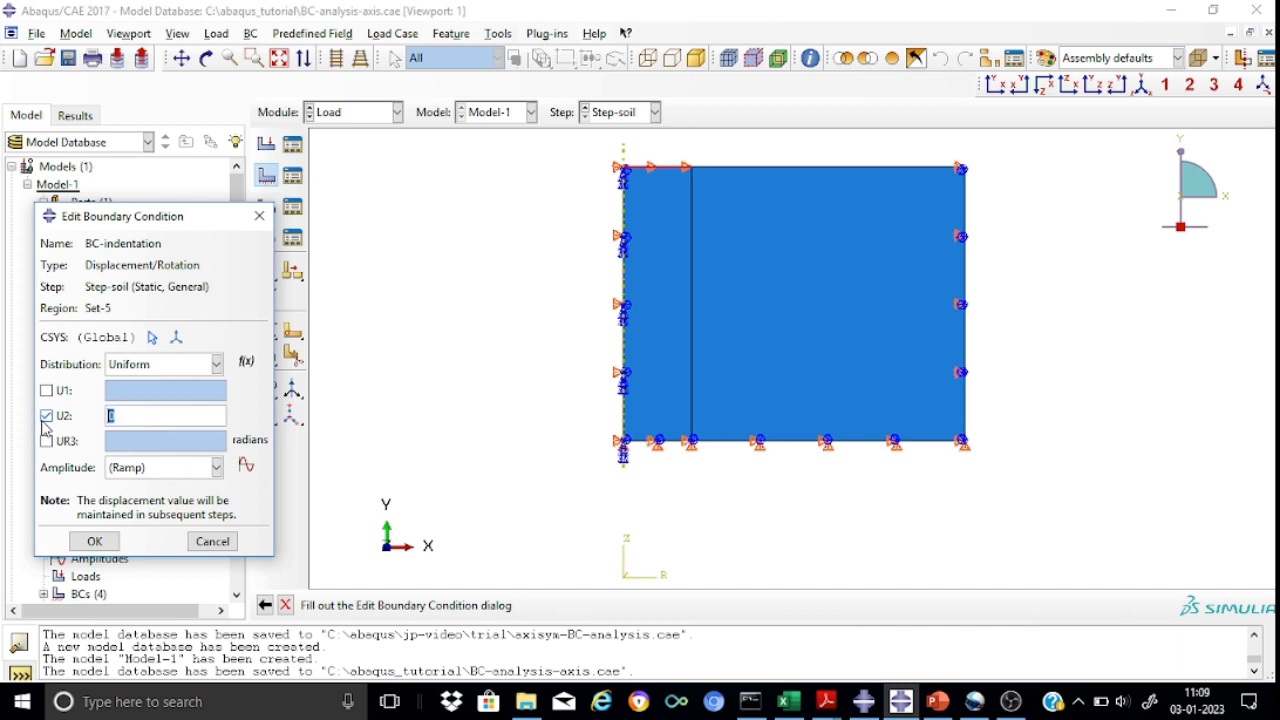
left_click(147, 420)
type("-0.05")
left_click(94, 541)
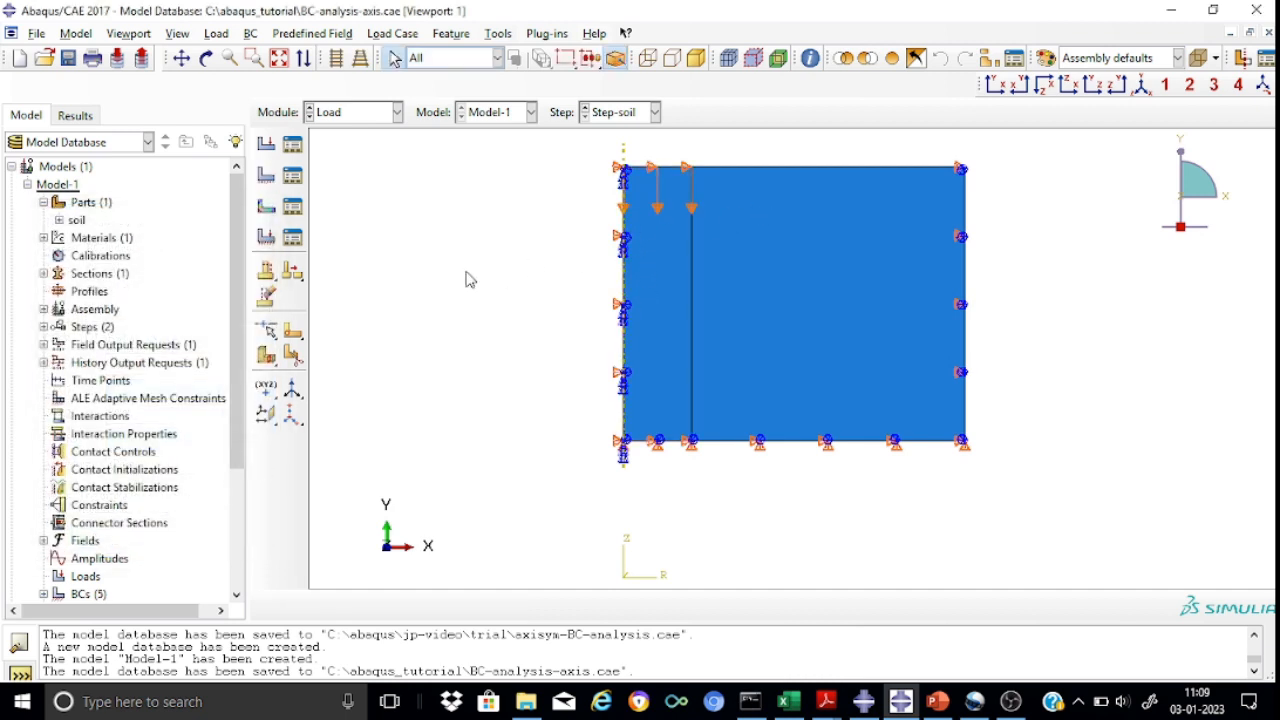
left_click(907, 270)
left_click(373, 240)
- Start a mechanical Body force load named "Load-selfweight" in Step-soil
left_click(264, 143)
left_click(99, 187)
key("BackSpace")
type("soil")
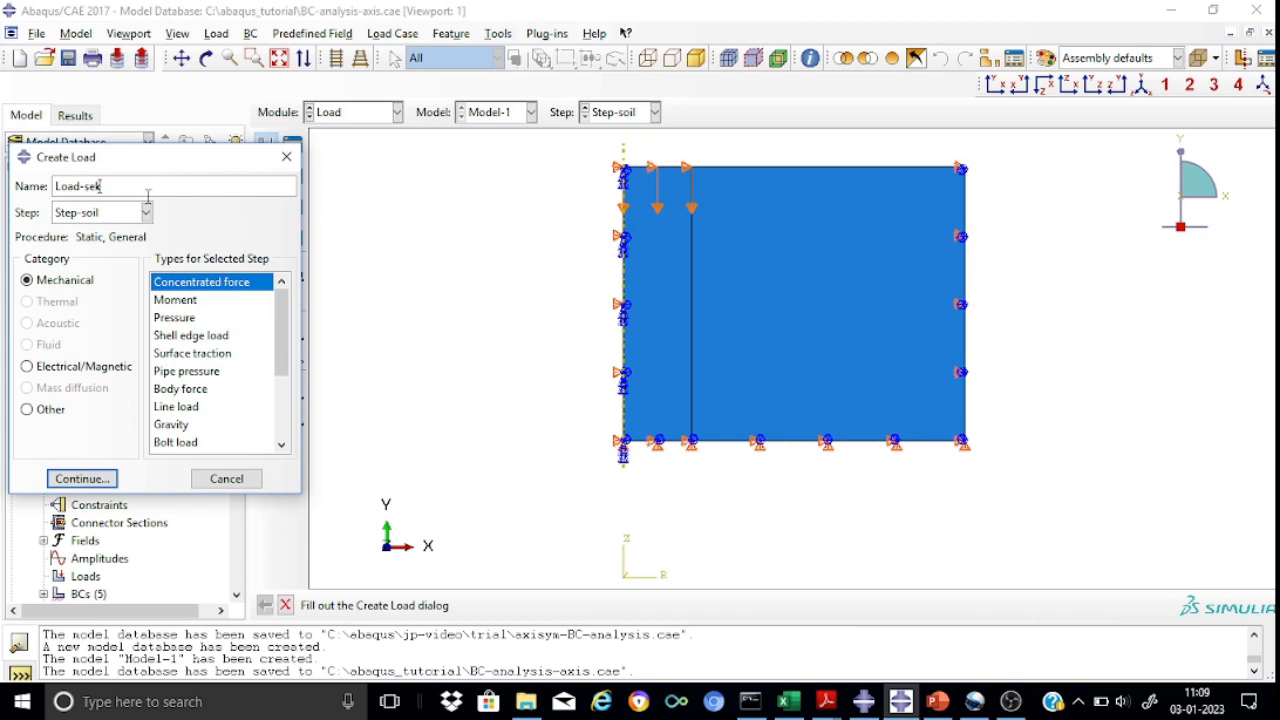
key("BackSpace")
type("lfweight")
left_click(185, 389)
left_click(80, 478)
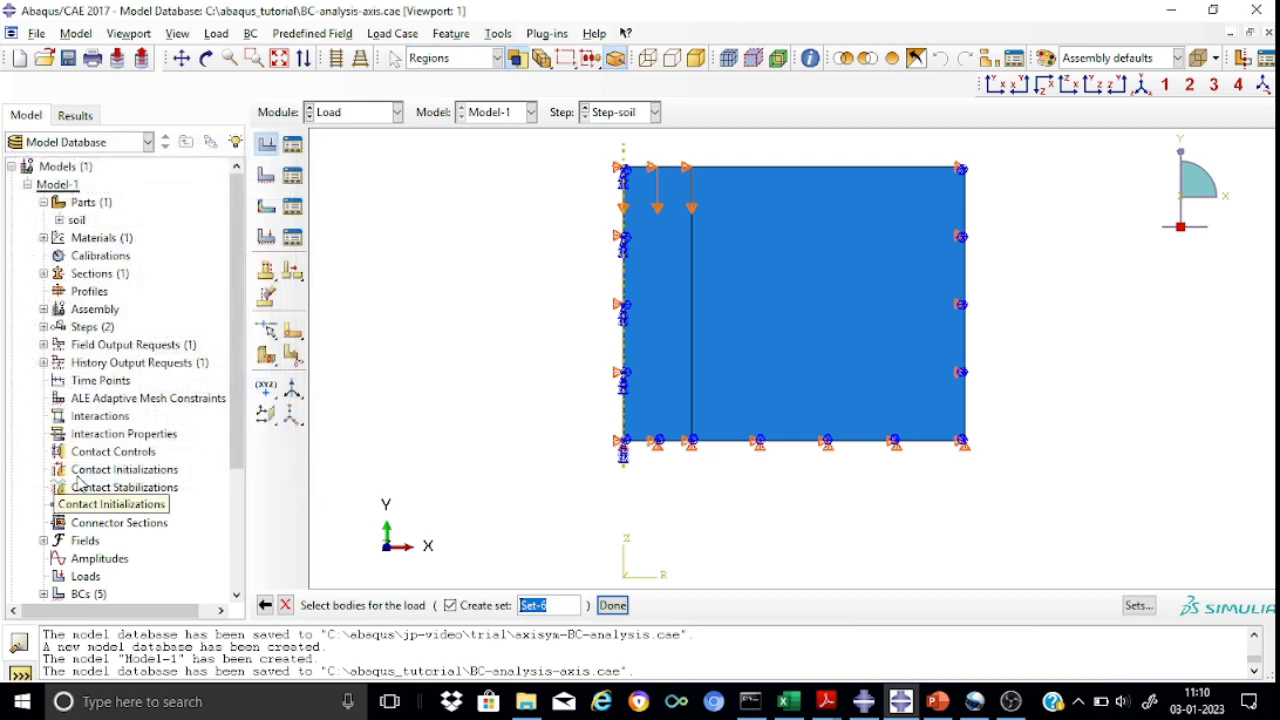
- Apply the self-weight load to the whole soil region as a uniform downward body force of magnitude 9.81 in Component 2
left_click_drag(554, 137, 1050, 512)
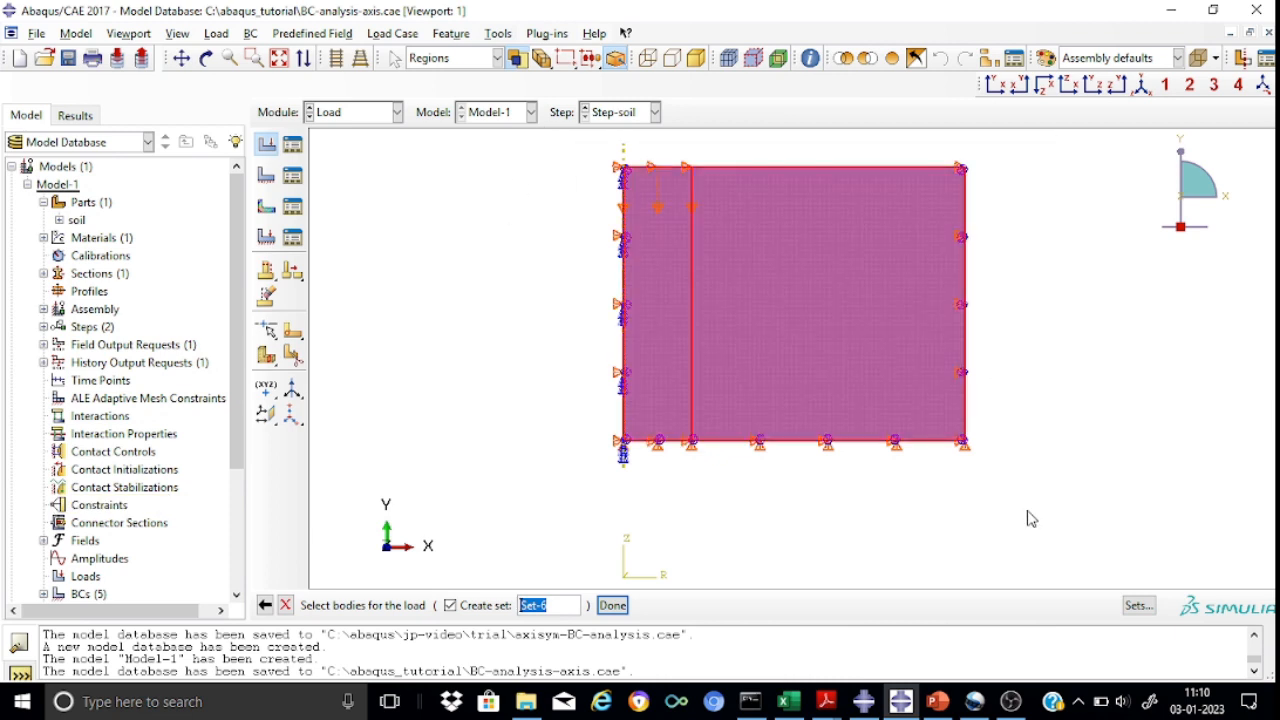
left_click(614, 605)
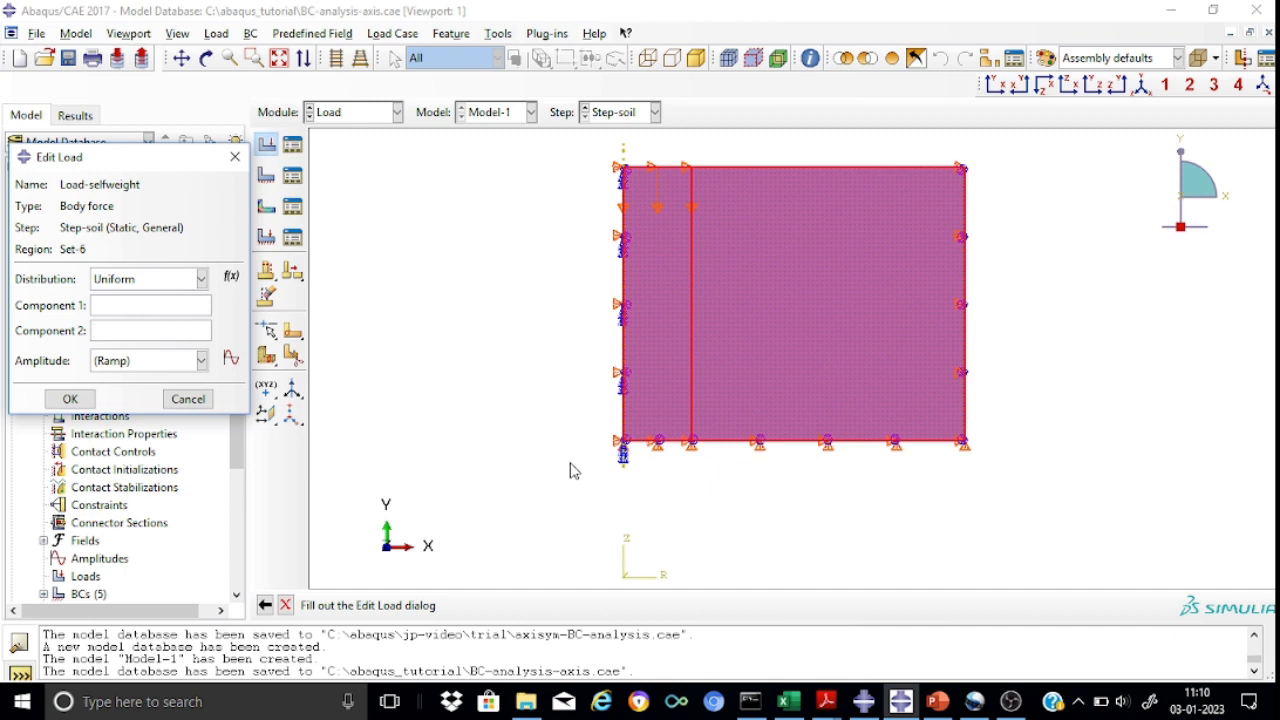
type("9.81")
left_click(70, 399)
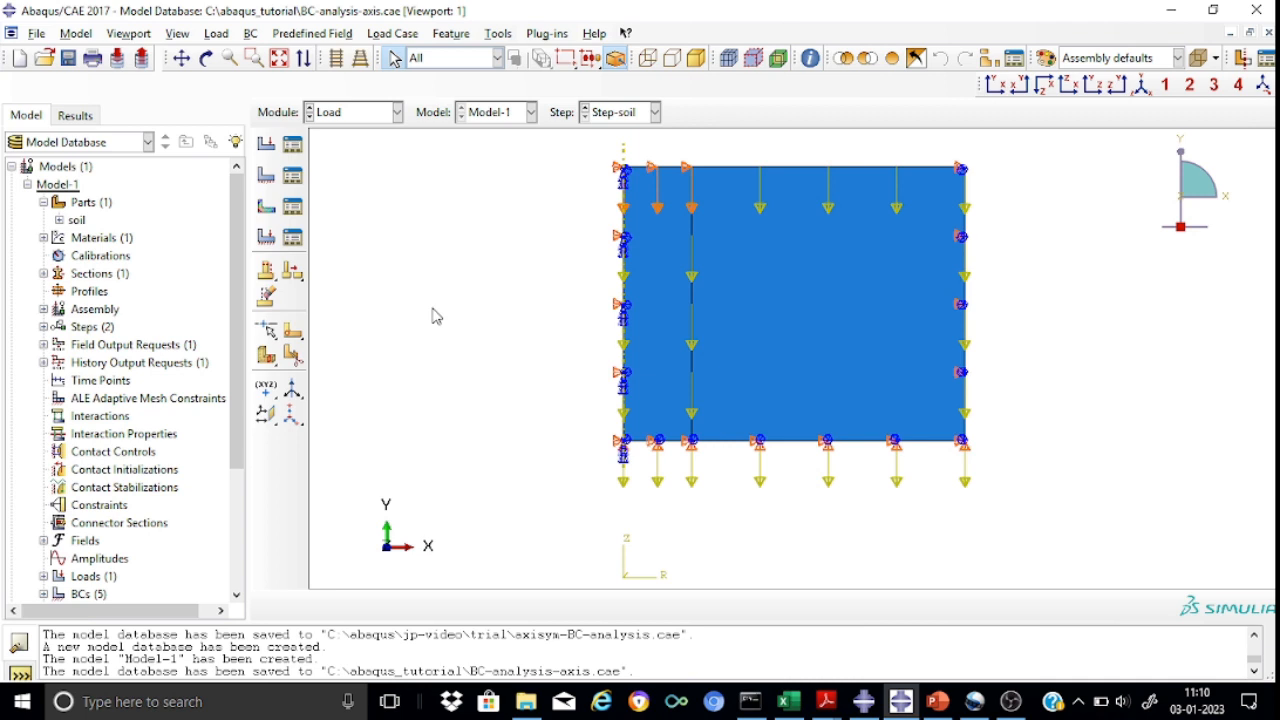
- Switch to the Mesh module
left_click(398, 113)
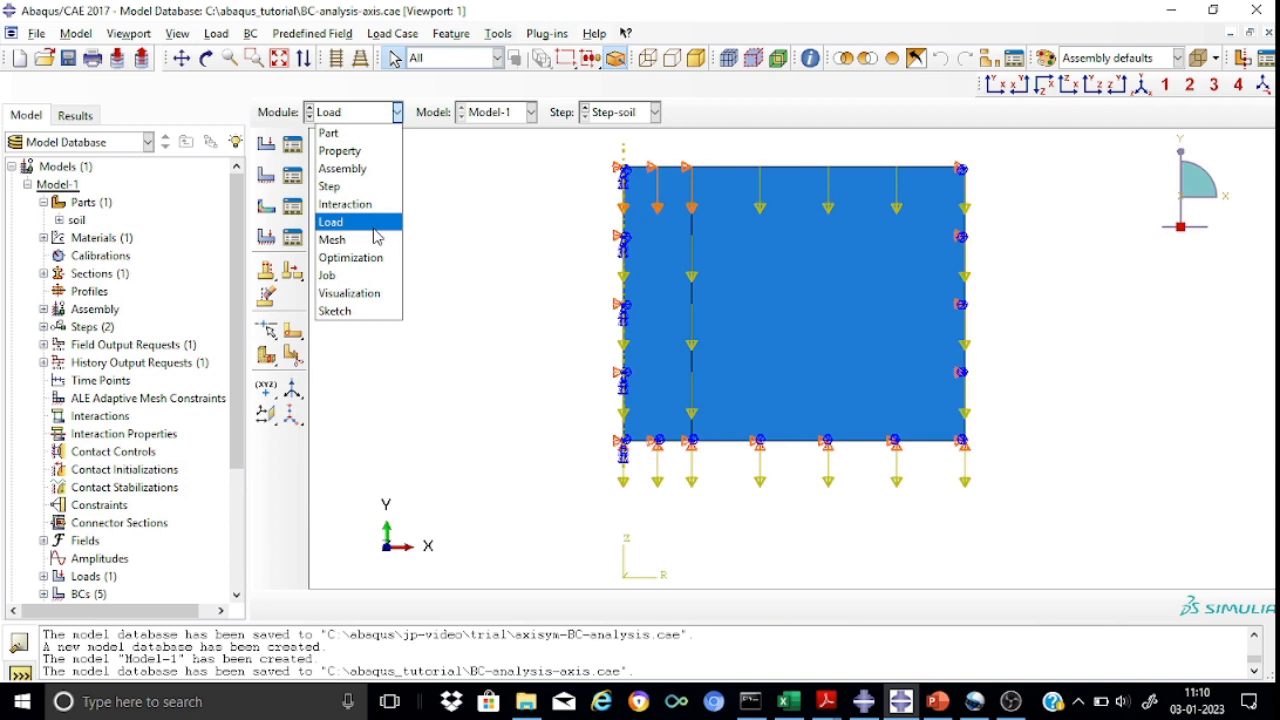
left_click(368, 240)
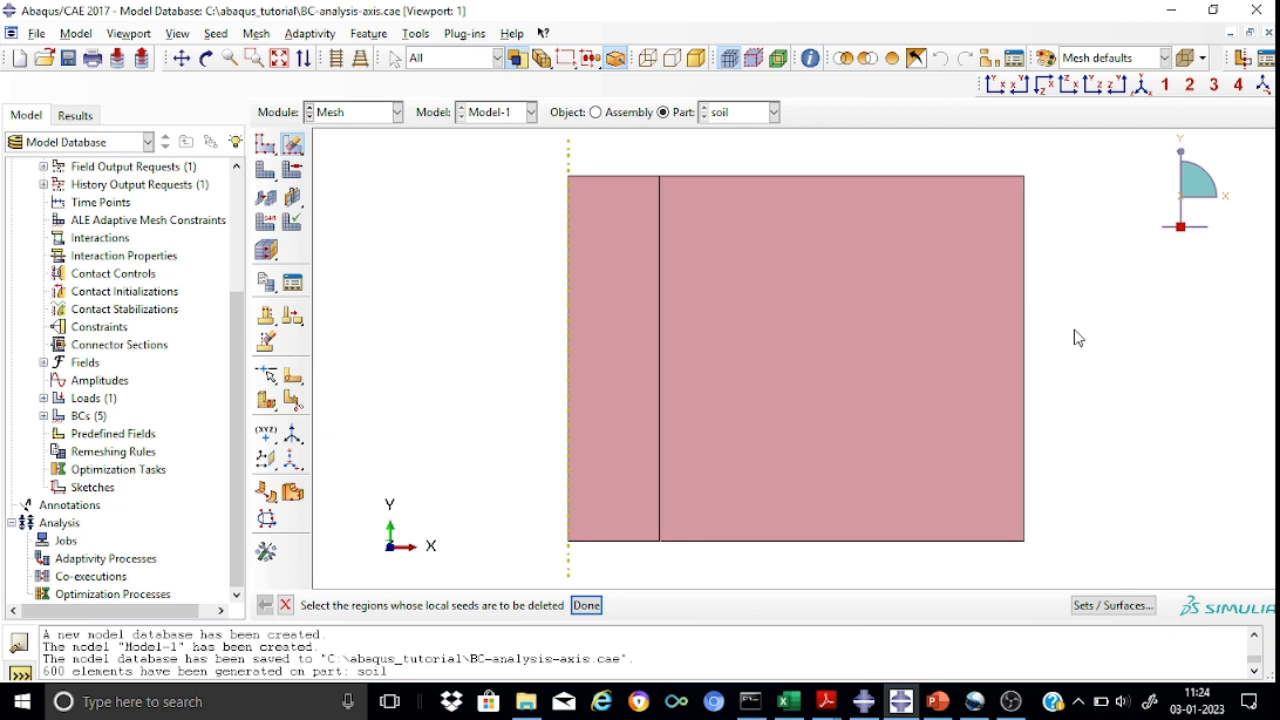
- Assign local seeds by number to the soil's short top and bottom edges beside the axis, with no bias and 15 elements
left_click(303, 156)
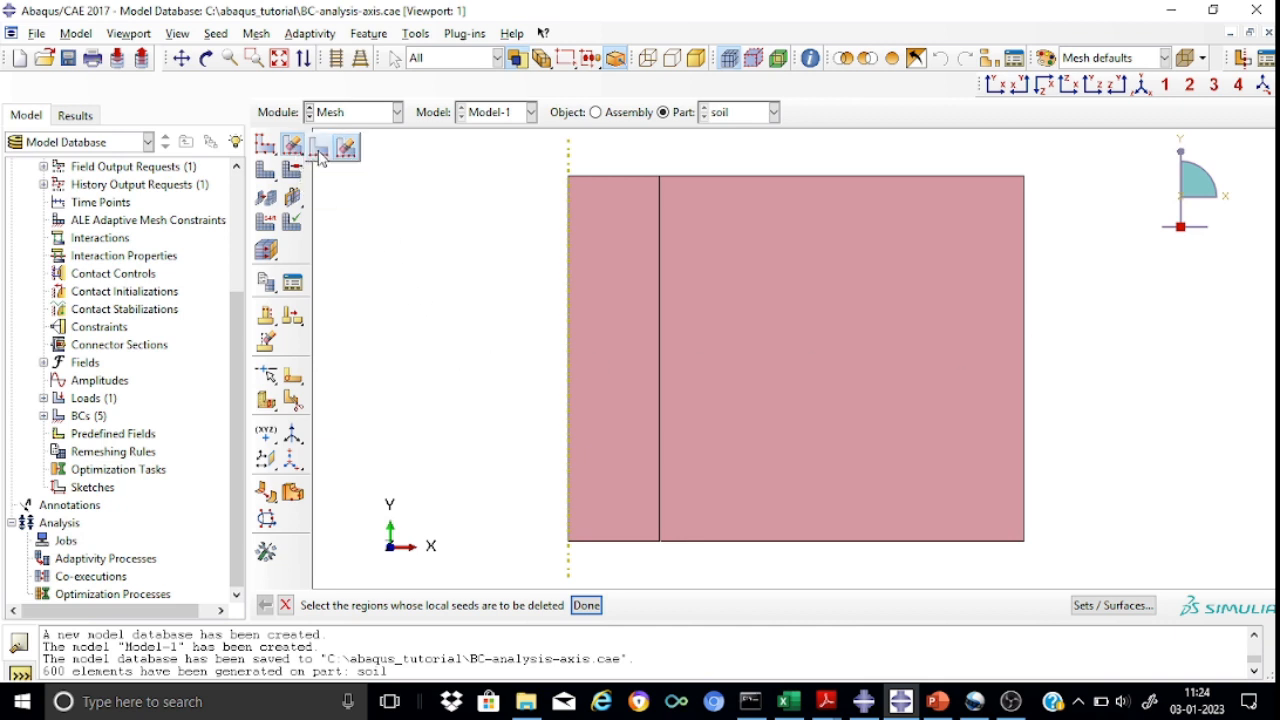
left_click(320, 158)
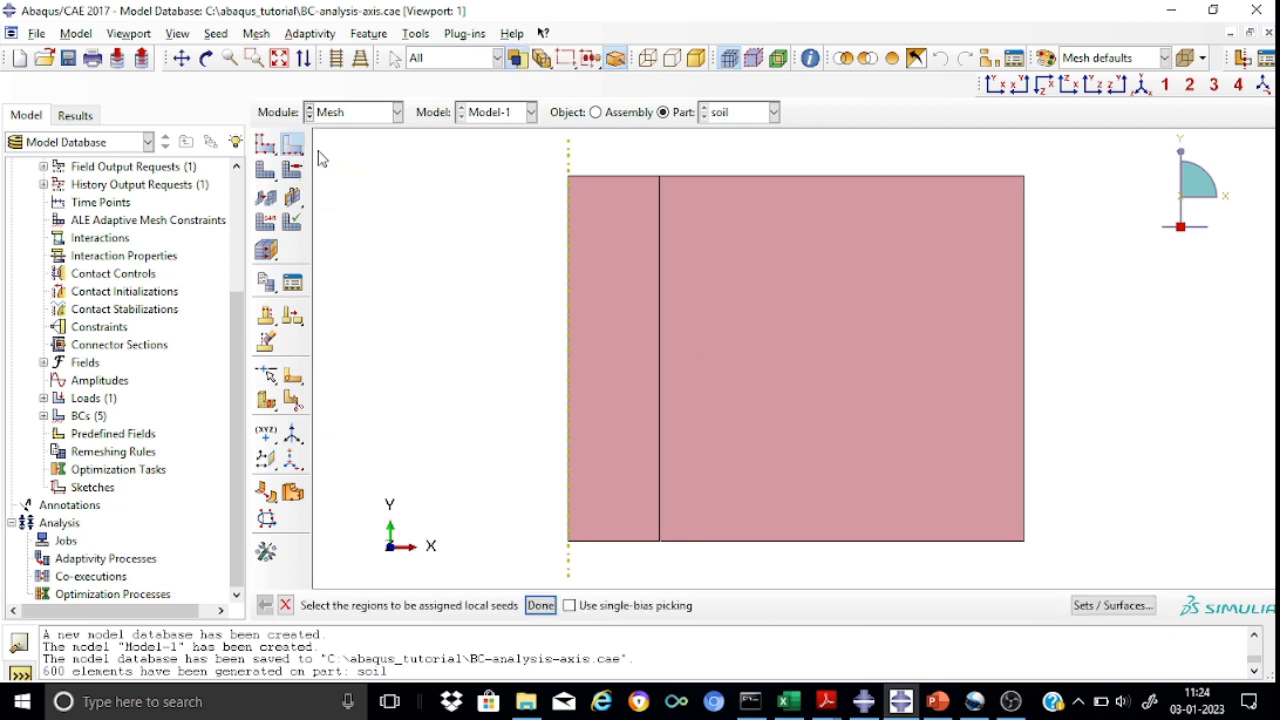
left_click(607, 178)
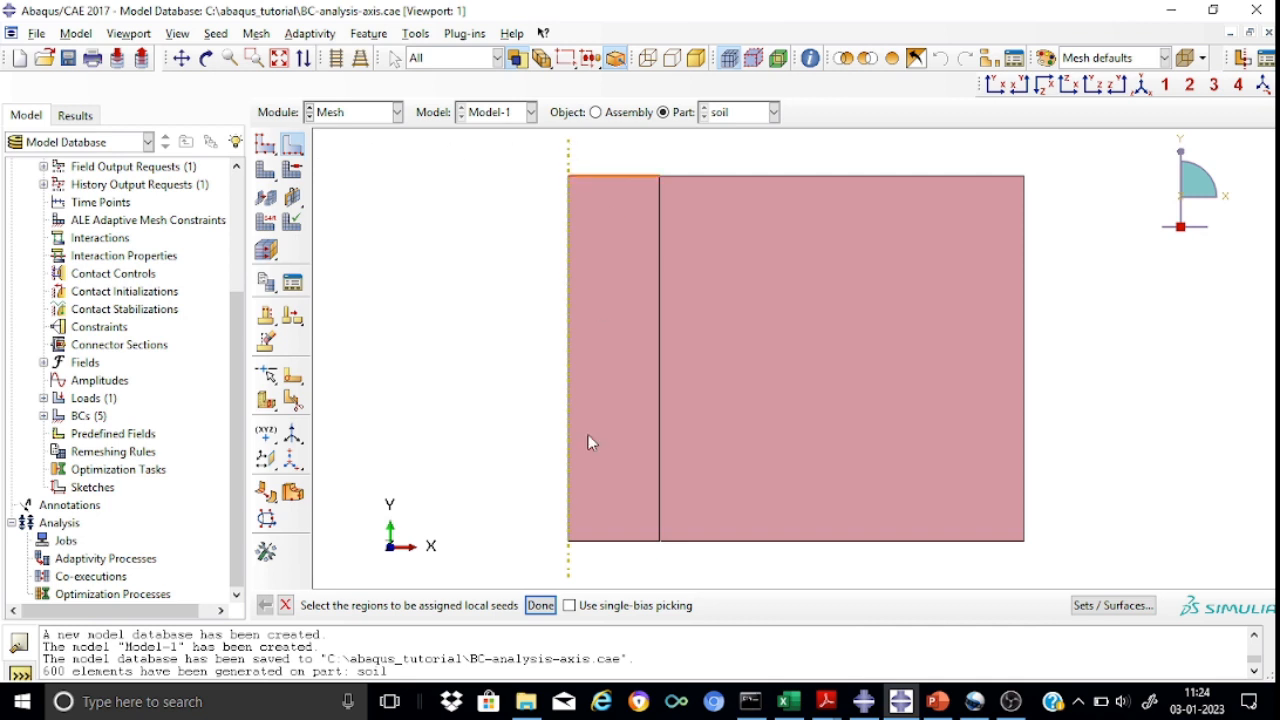
left_click(621, 543, "shift")
left_click(540, 605)
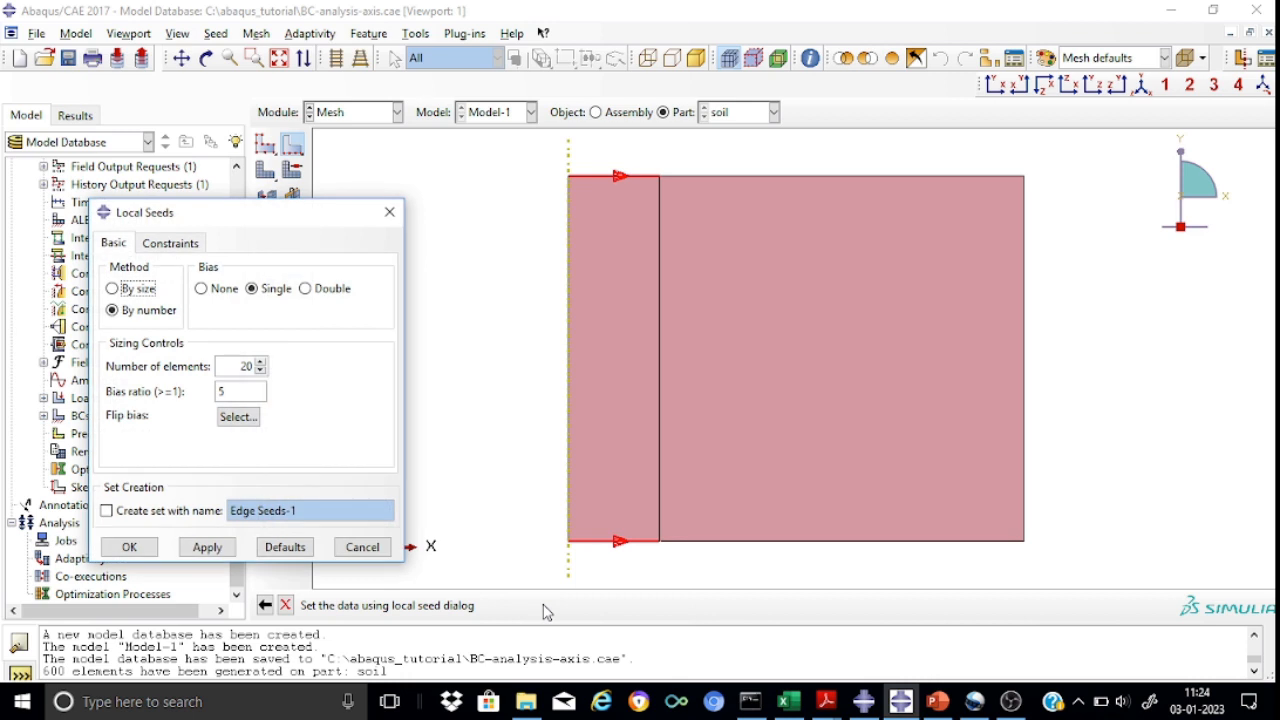
left_click(204, 294)
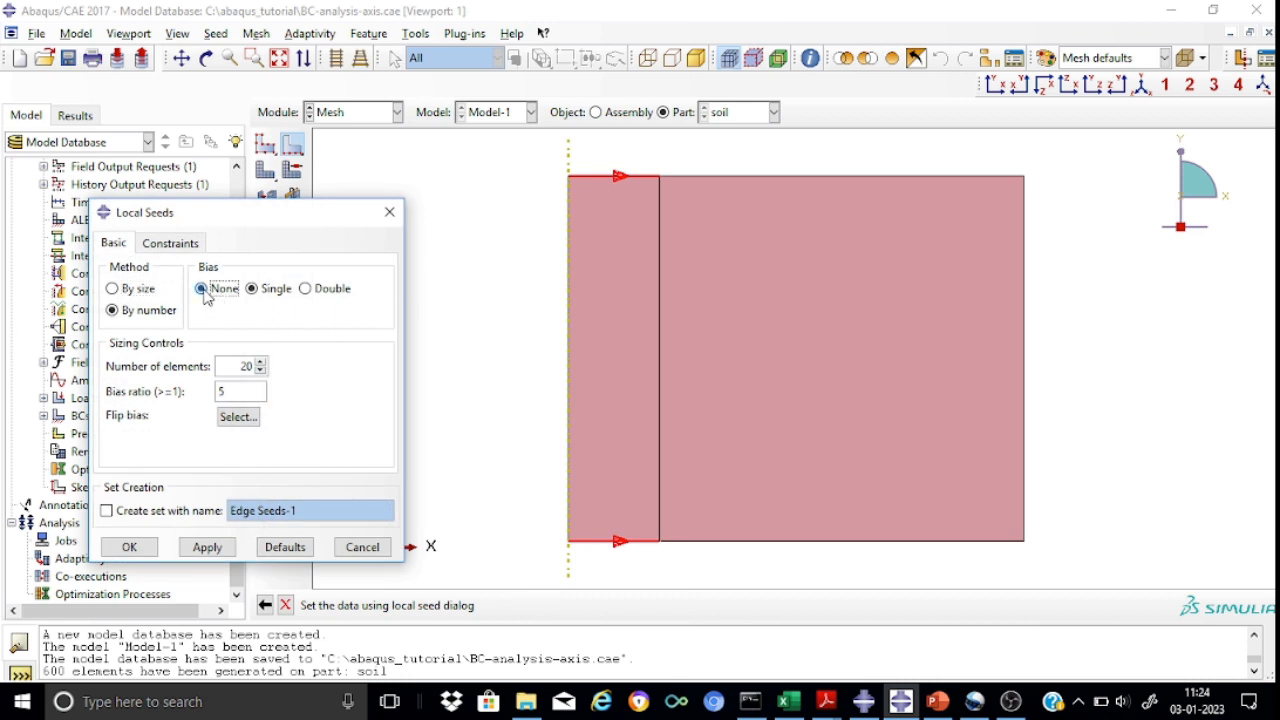
left_click(239, 366)
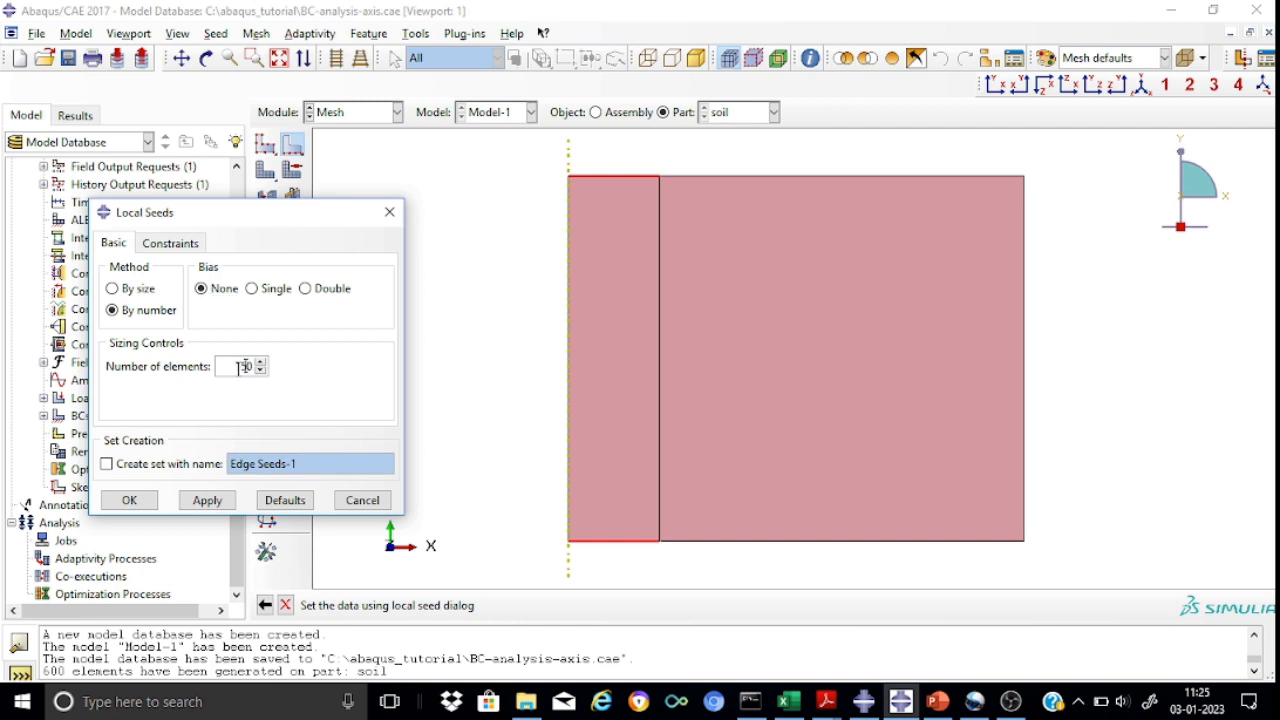
key("BackSpace")
key("BackSpace")
type("15")
left_click(217, 504)
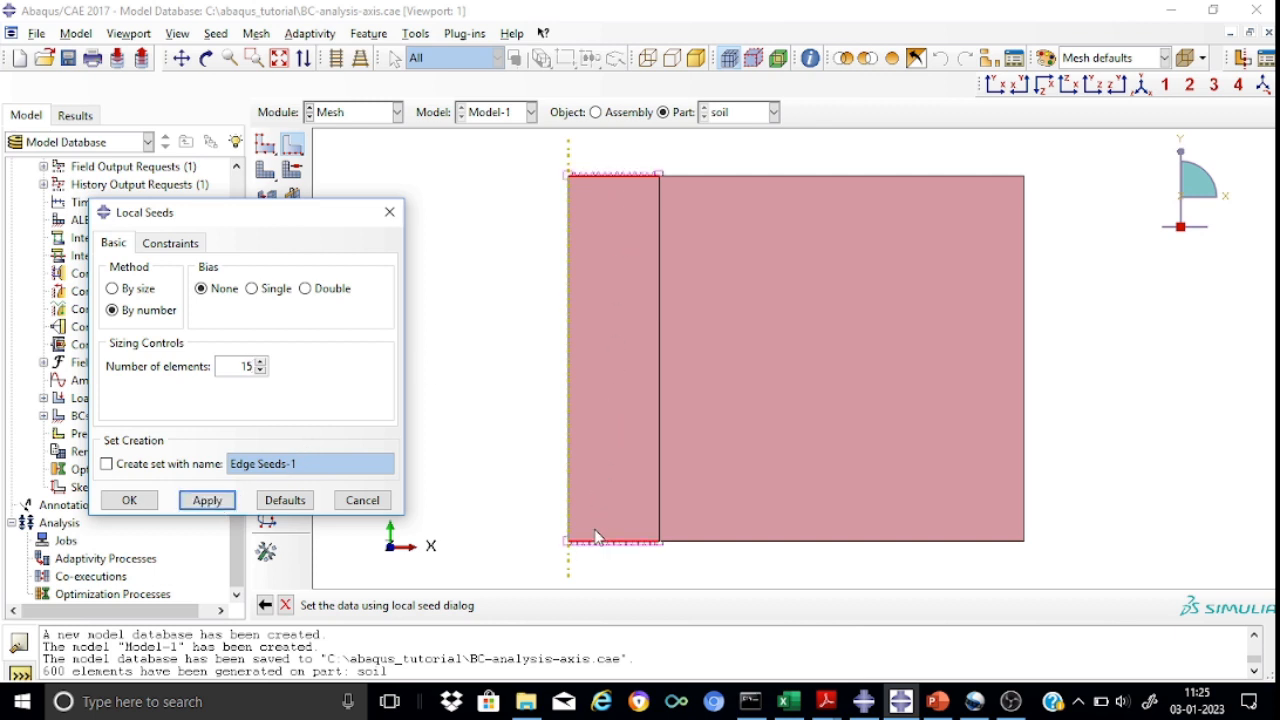
left_click(128, 500)
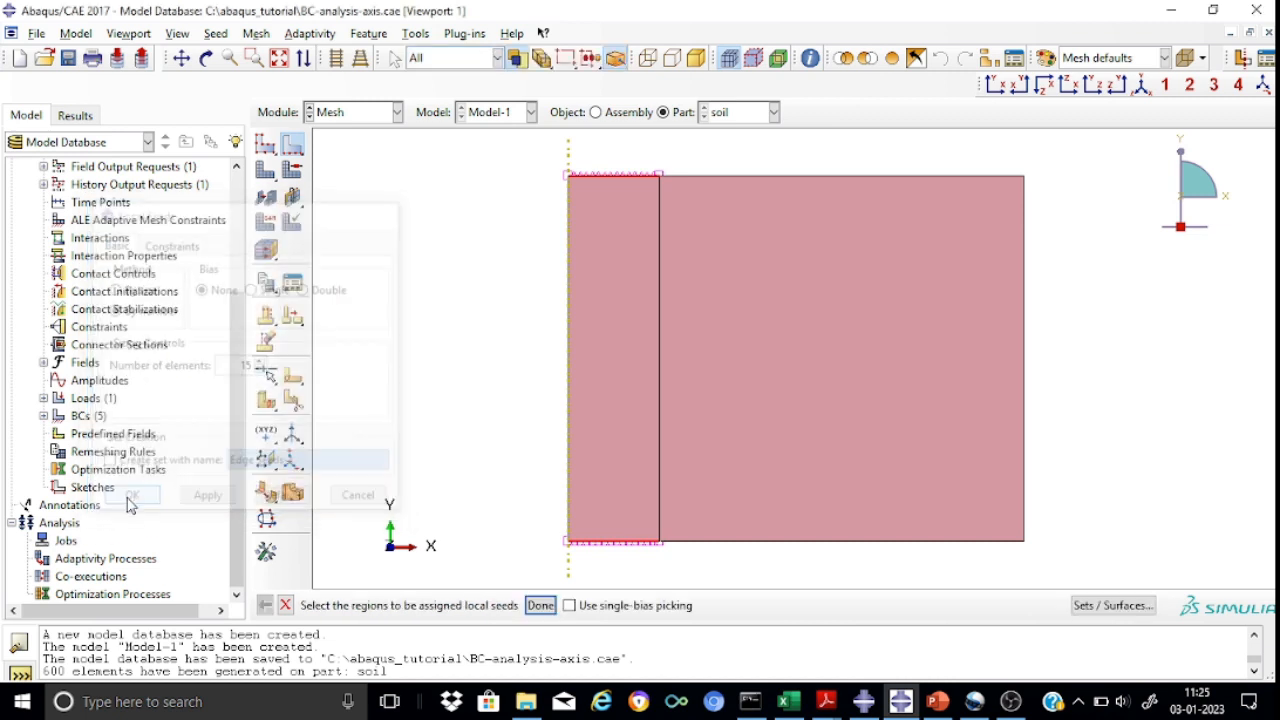
- Seed the soil's long top and bottom edges by number with 15 elements and single bias of ratio 5, refined toward the foundation
left_click(771, 176)
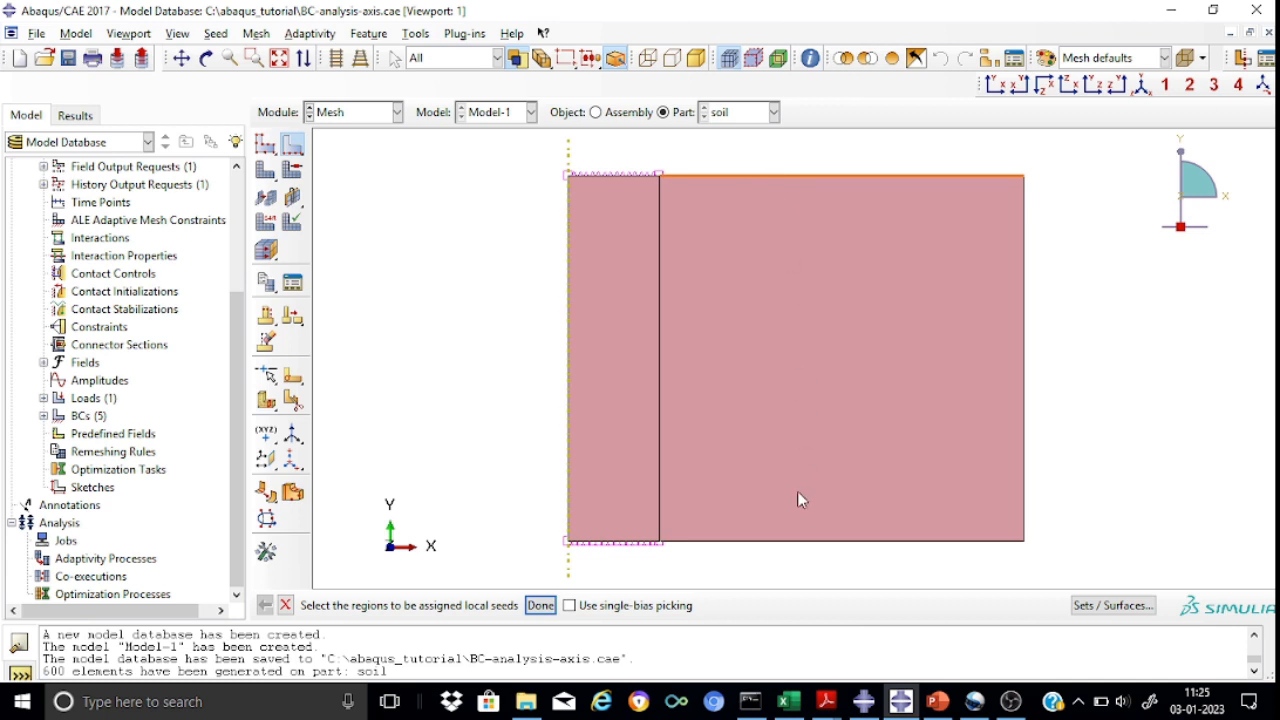
left_click(802, 542)
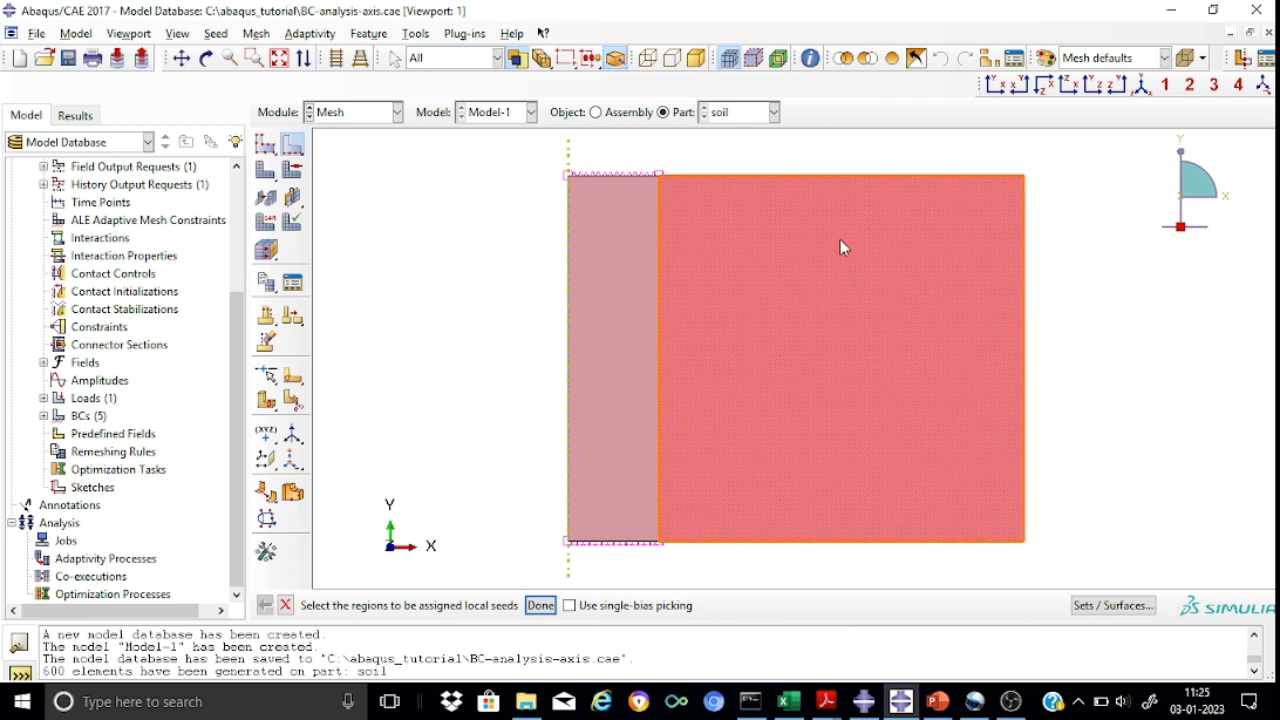
left_click(837, 177)
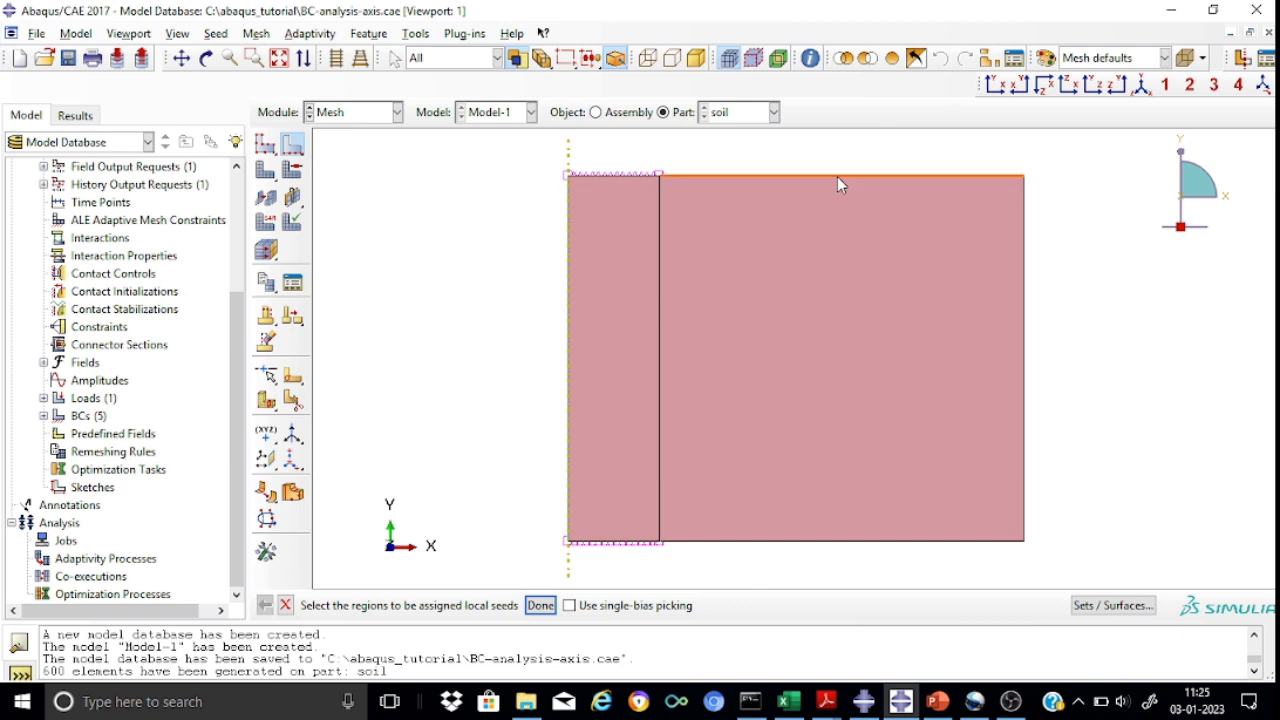
left_click(850, 549, "shift")
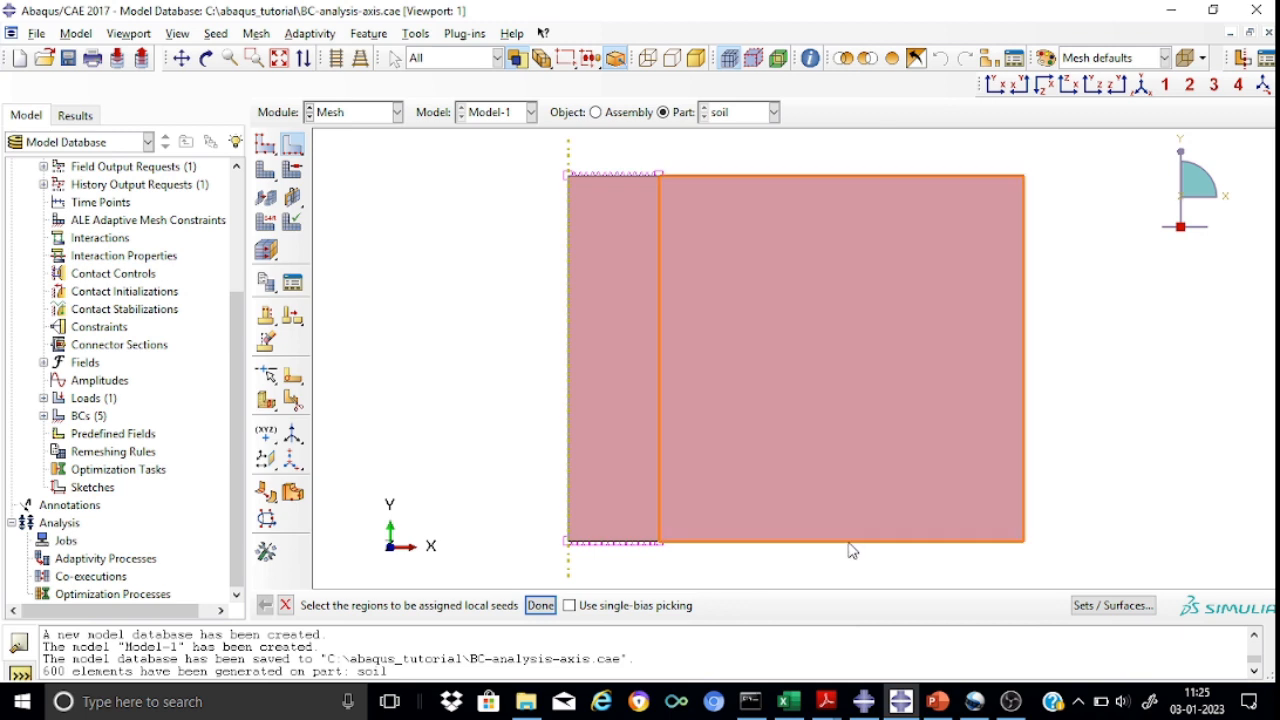
left_click(548, 607)
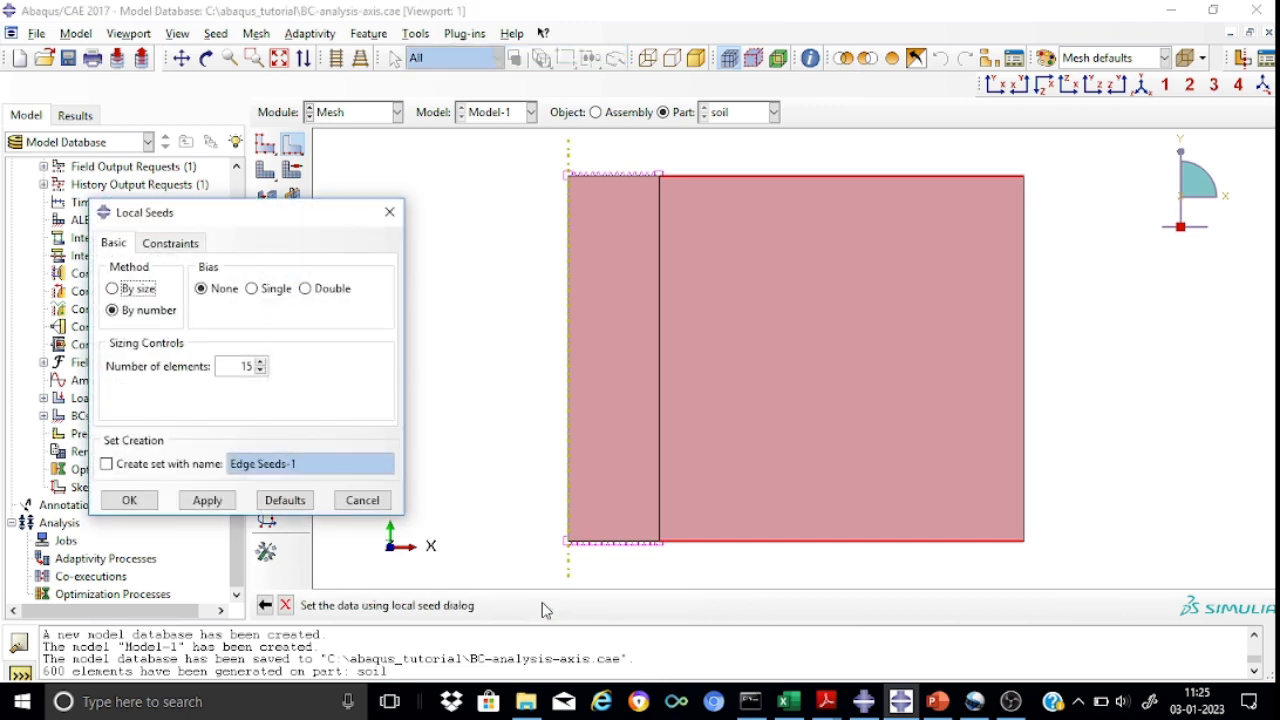
left_click(254, 288)
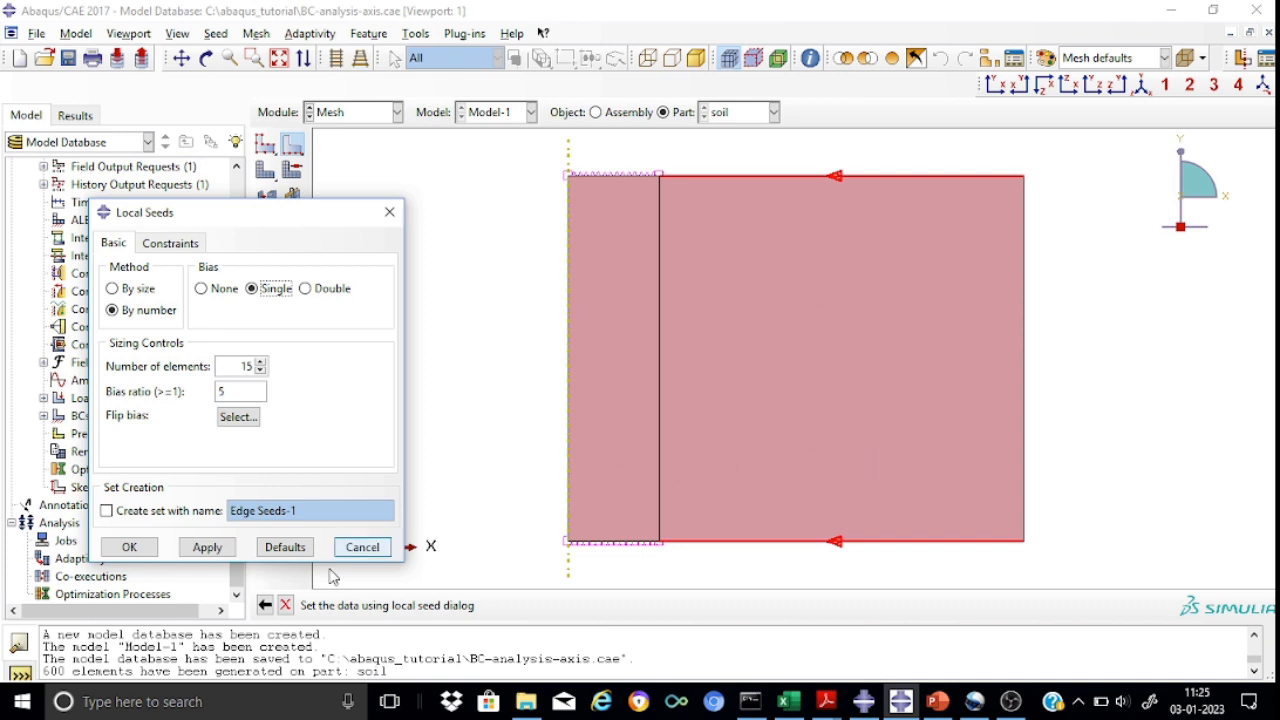
left_click(207, 547)
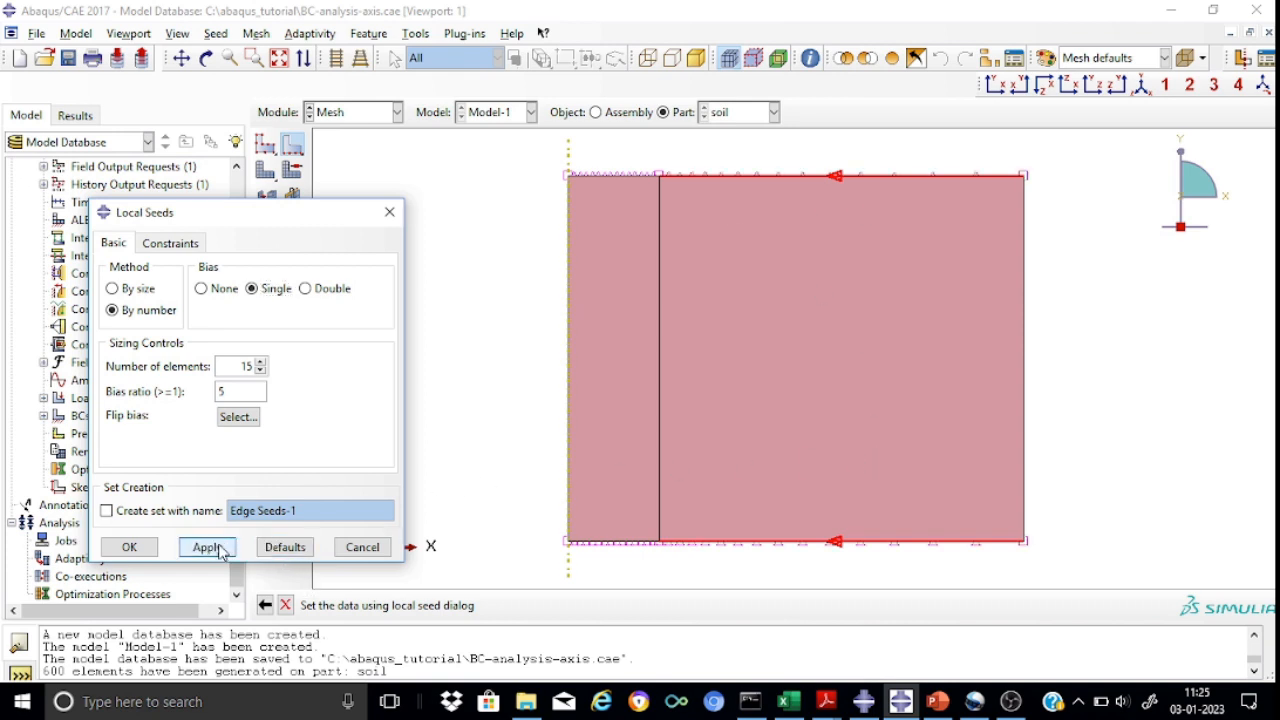
left_click(129, 550)
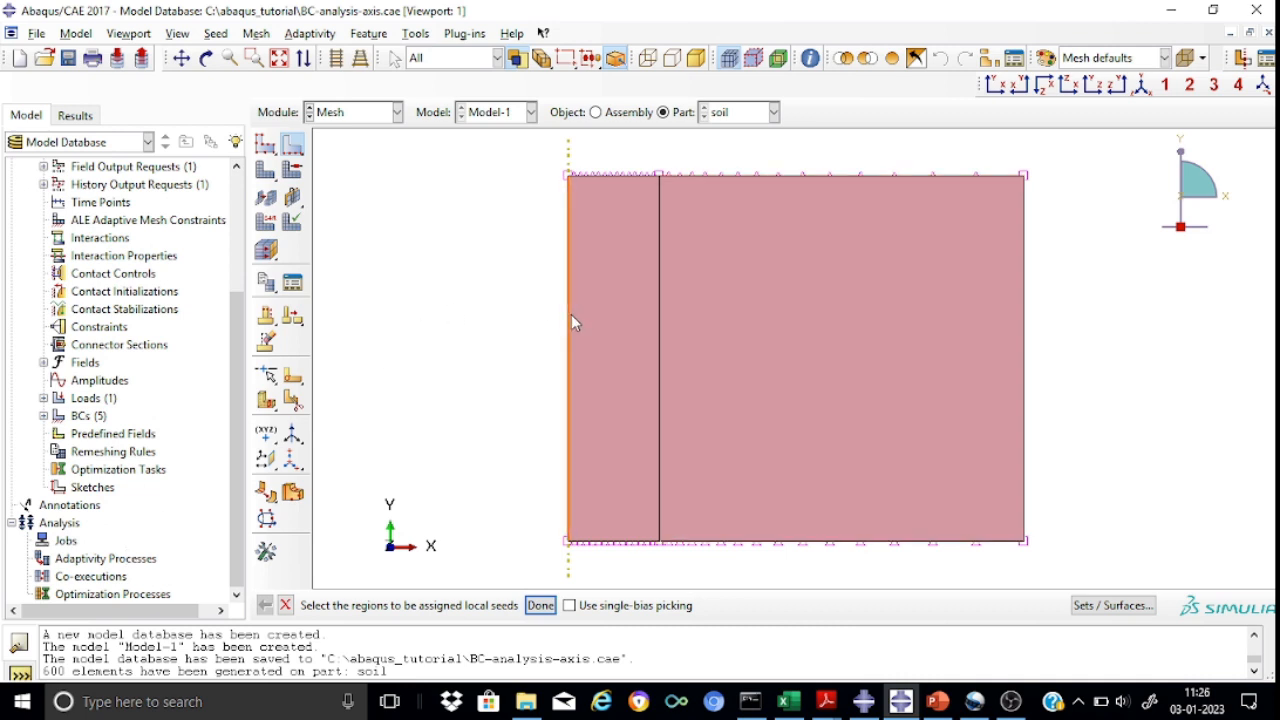
- Seed the three vertical soil edges by number with 20 elements and single bias of ratio 5, flipping the bias toward the top
left_click(661, 320)
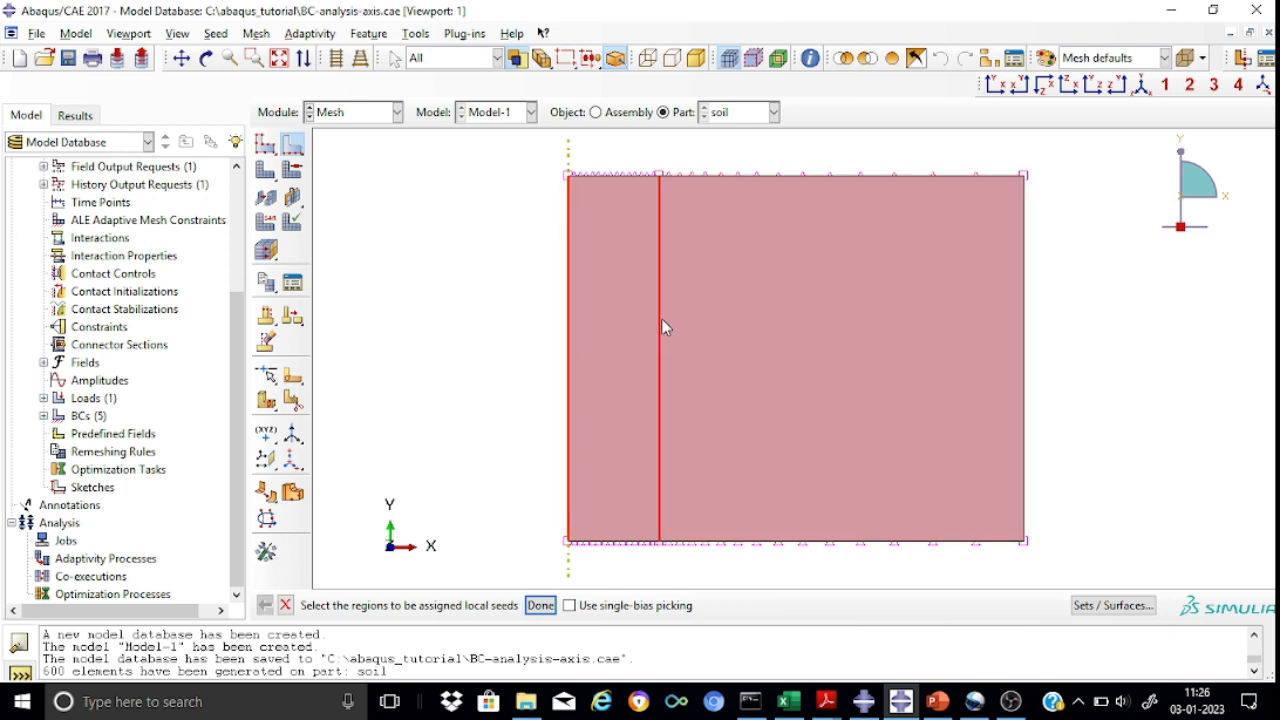
left_click(1024, 349, "shift")
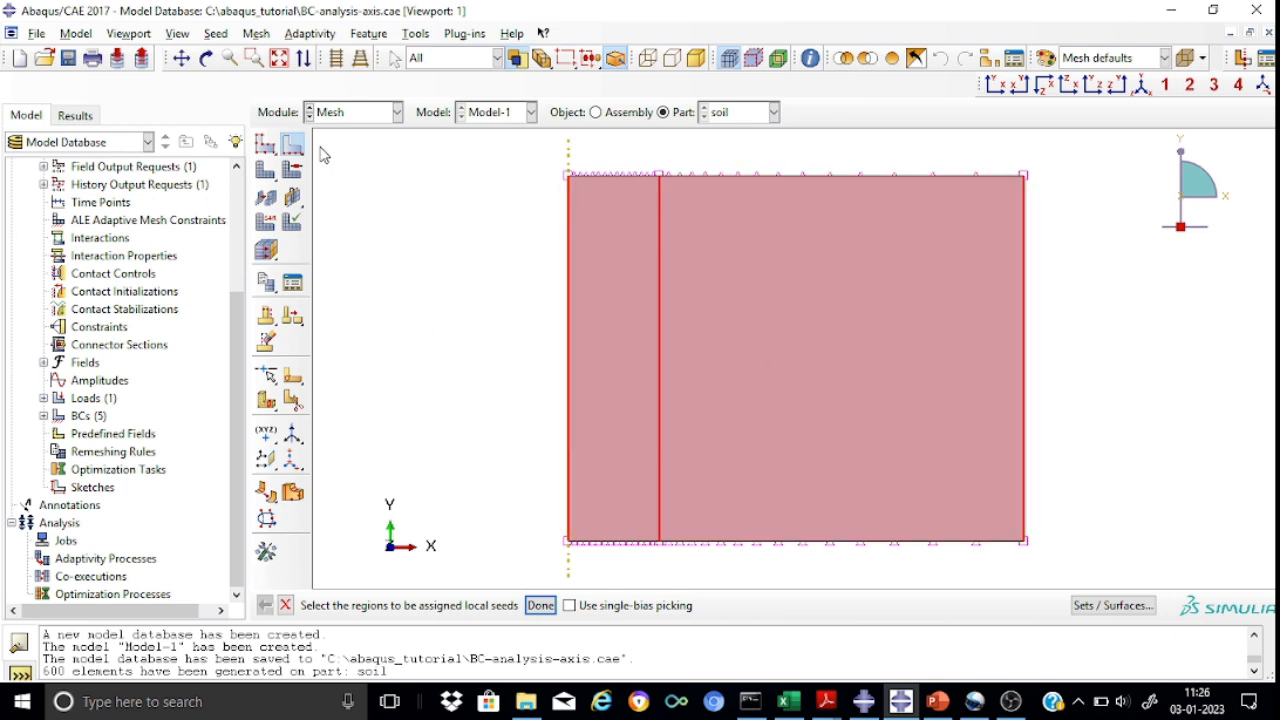
left_click(540, 605)
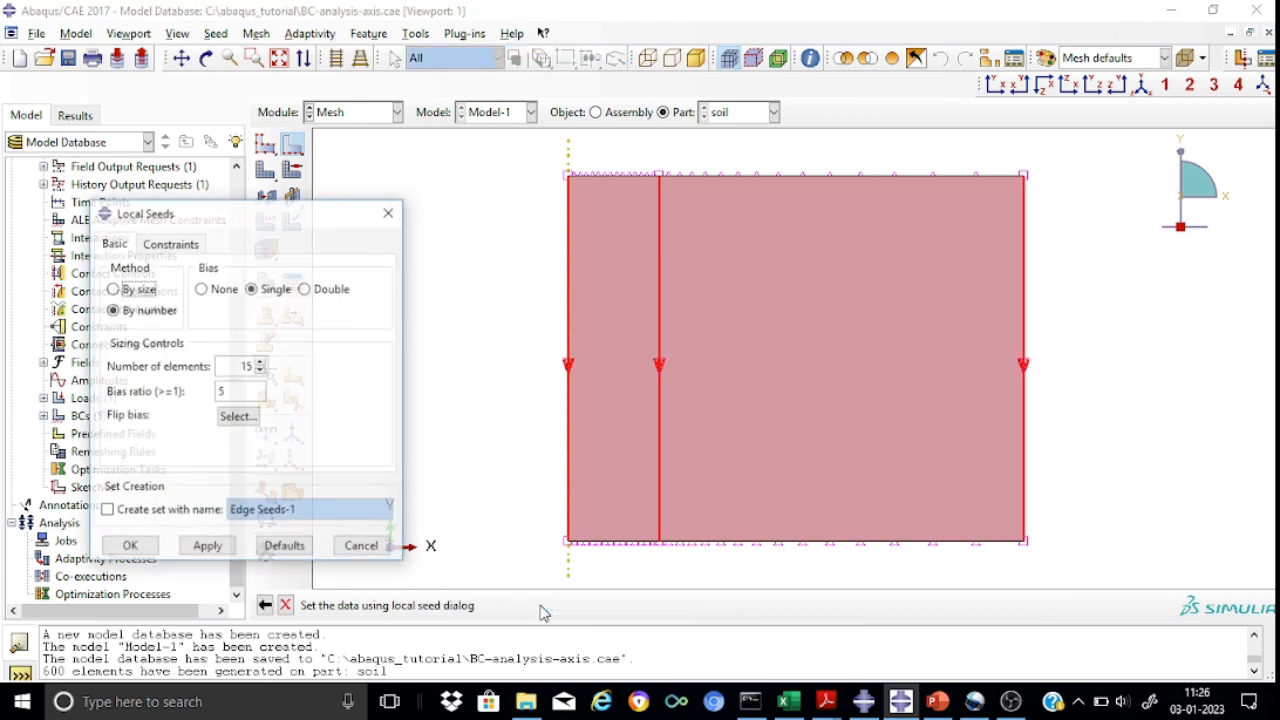
left_click(240, 366)
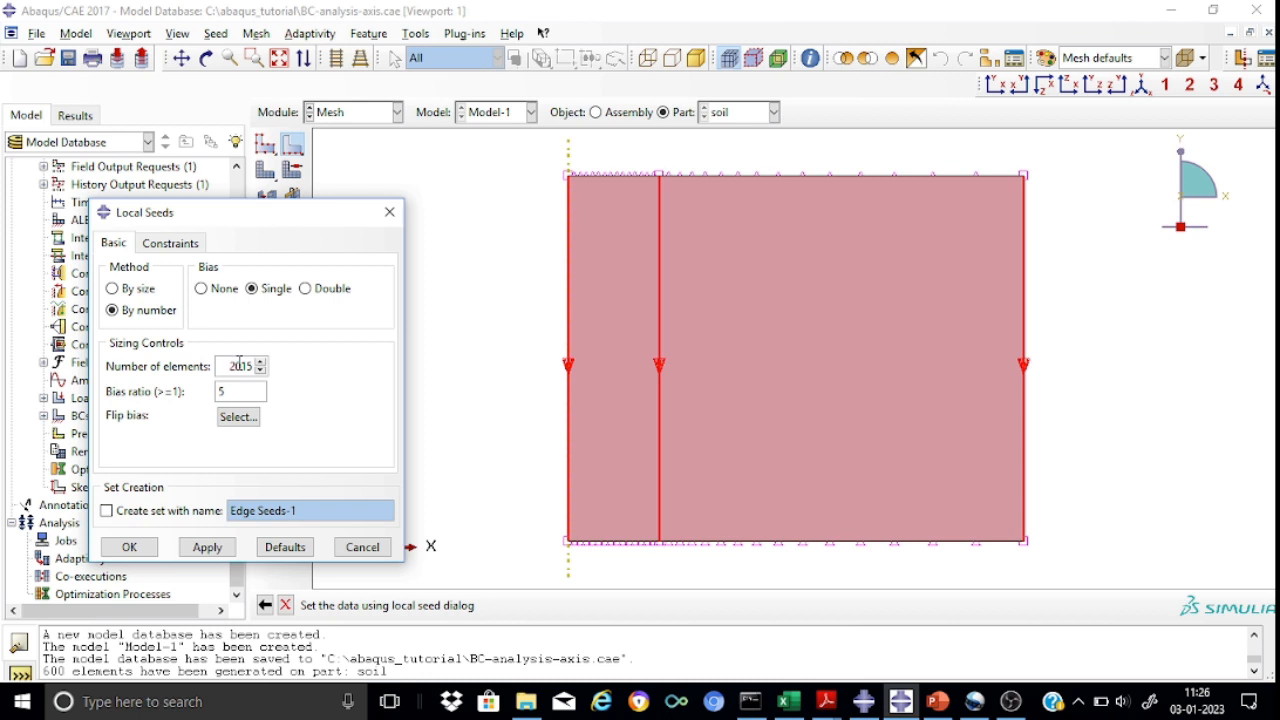
type("20")
key("Delete")
key("Delete")
left_click(238, 417)
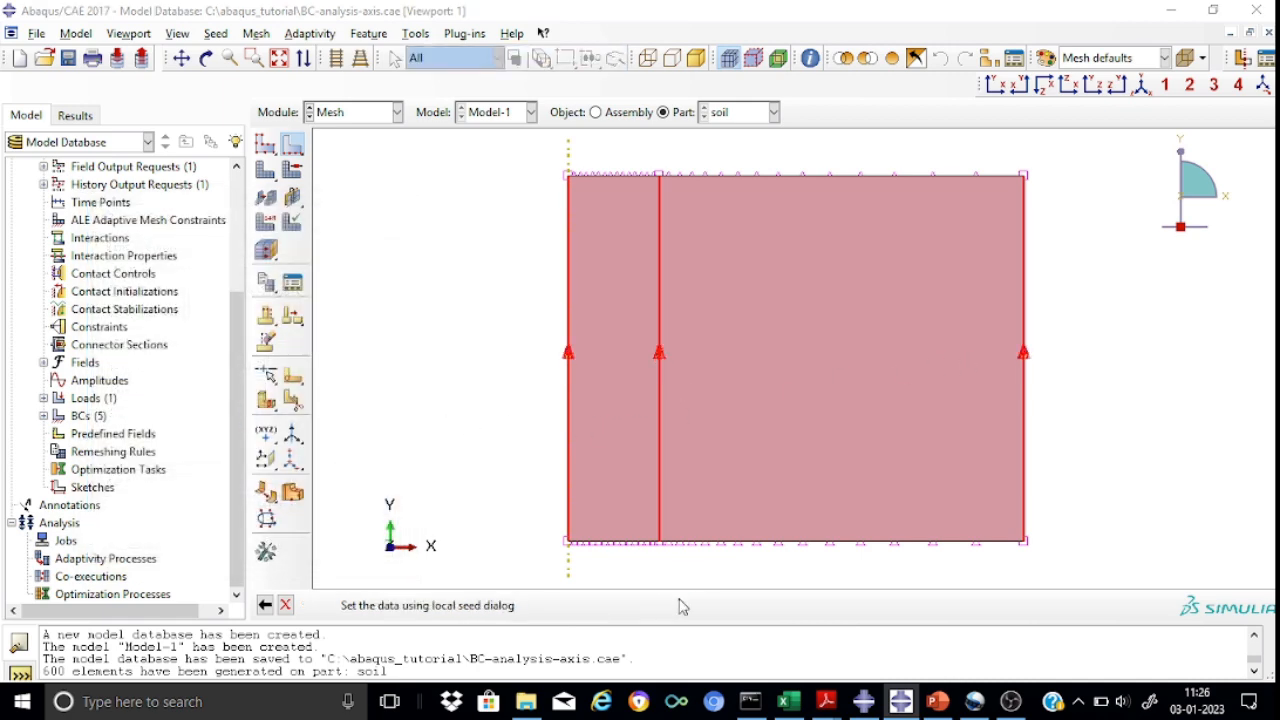
left_click(679, 601)
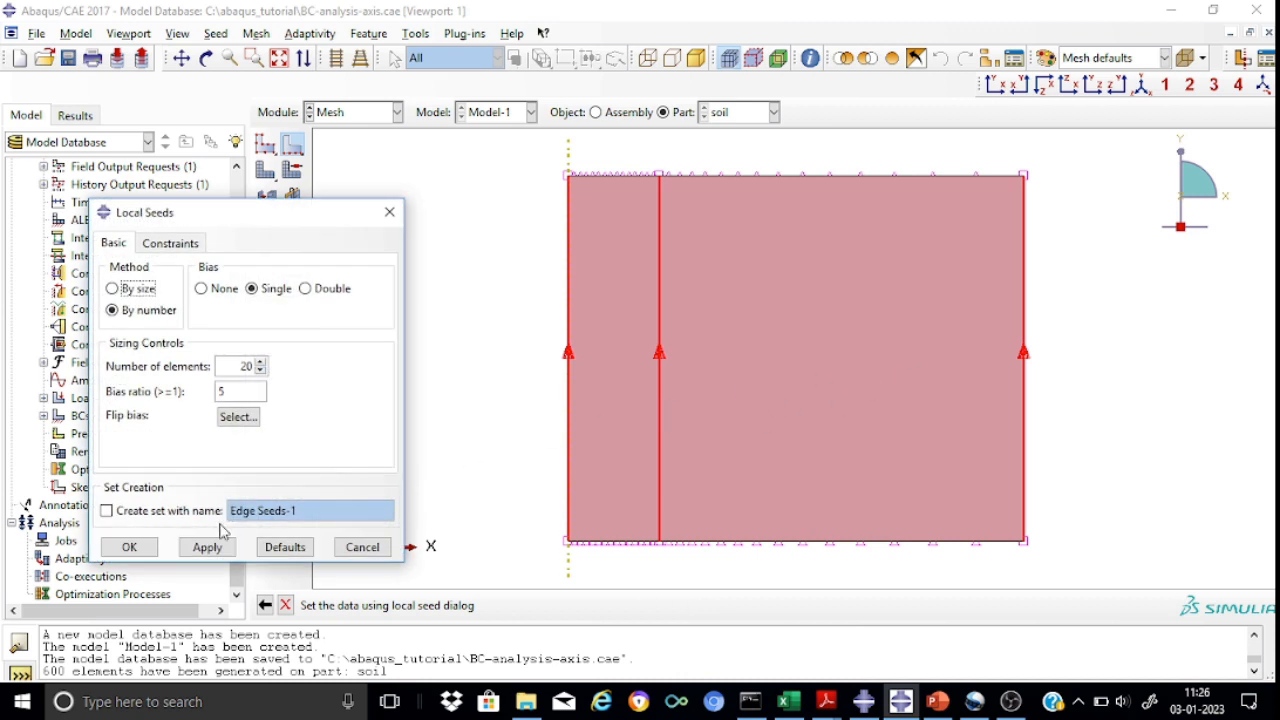
left_click(209, 551)
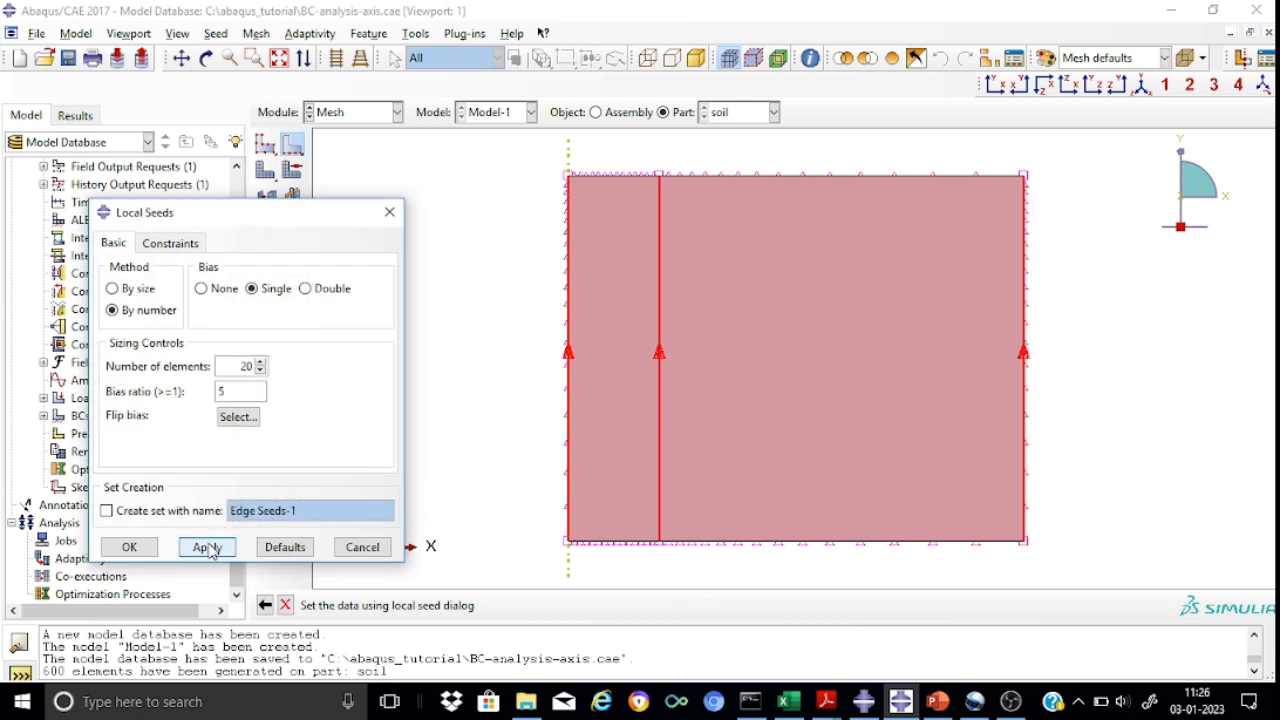
- Accept the vertical edges' seeds and set both soil regions' mesh controls to Quad shape, Free technique and Medial axis algorithm
left_click(133, 549)
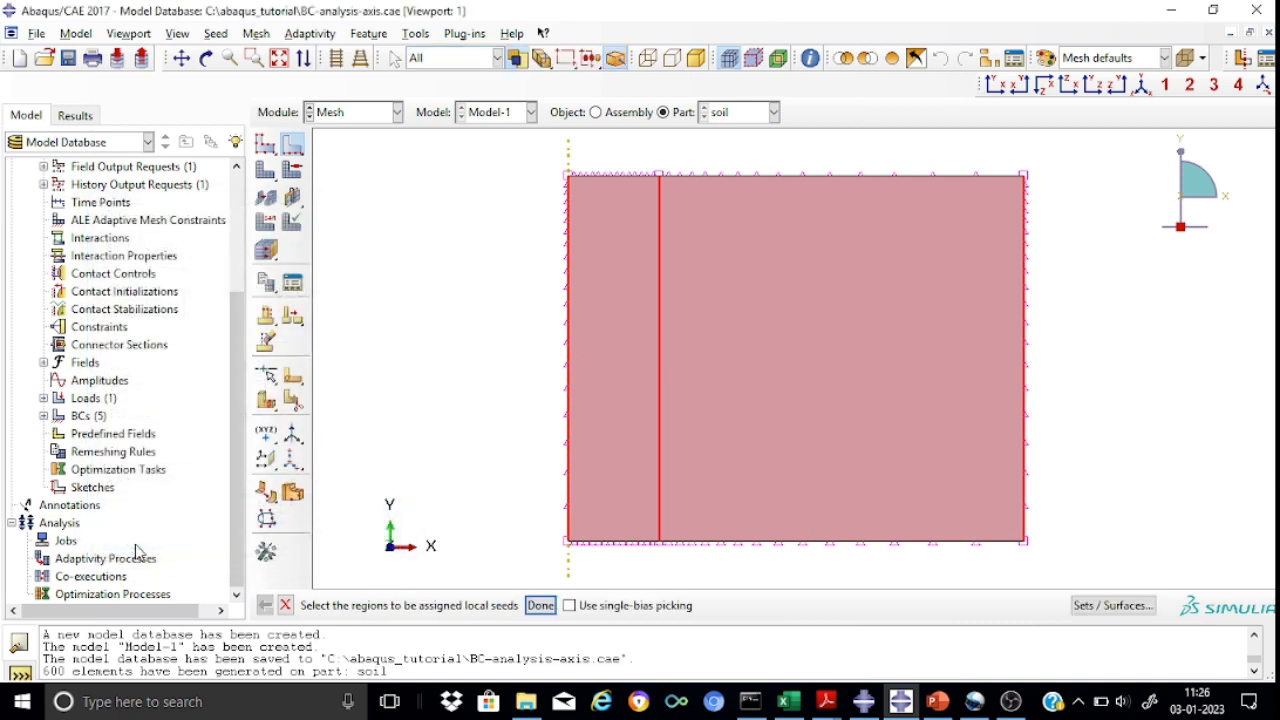
left_click(371, 376)
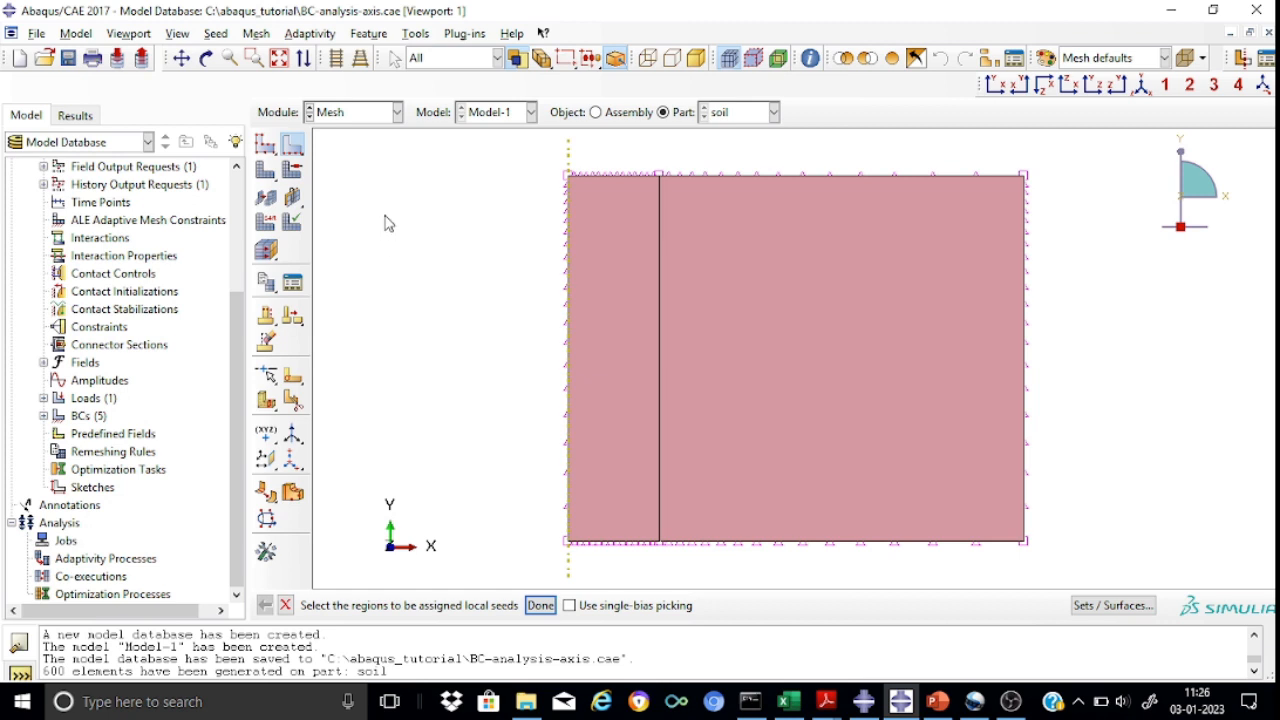
left_click(293, 172)
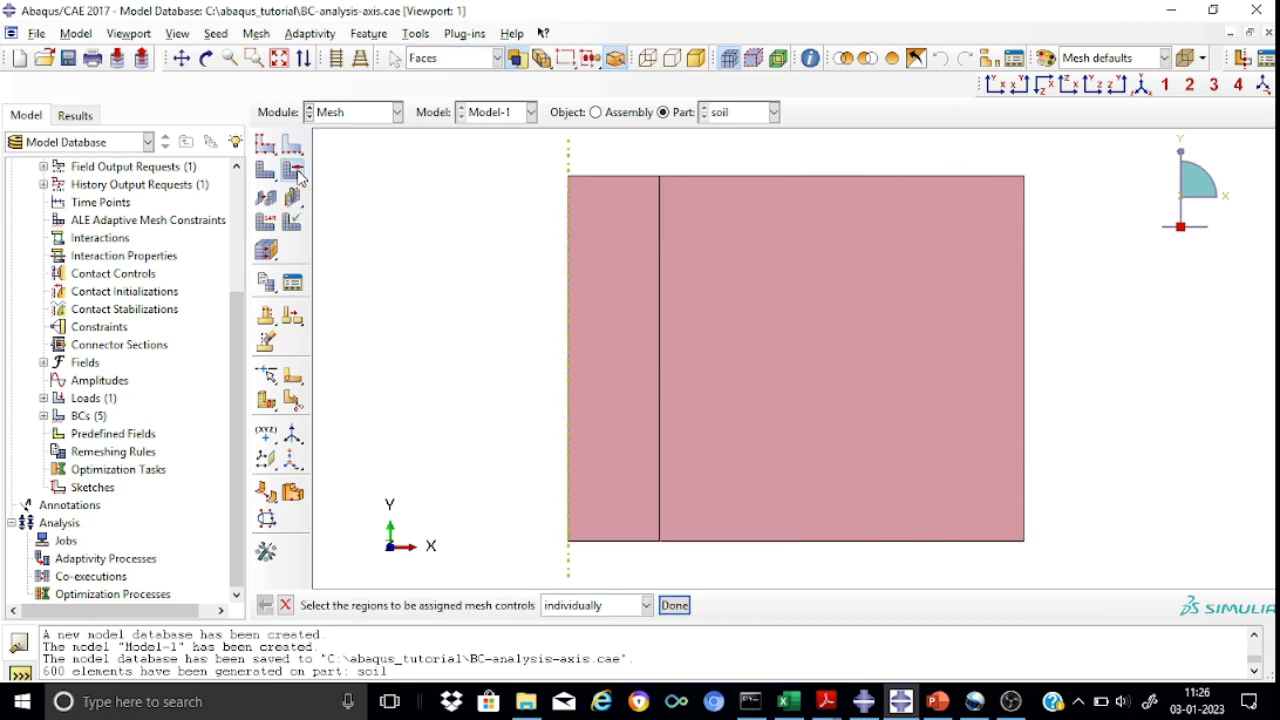
left_click_drag(502, 146, 1147, 574)
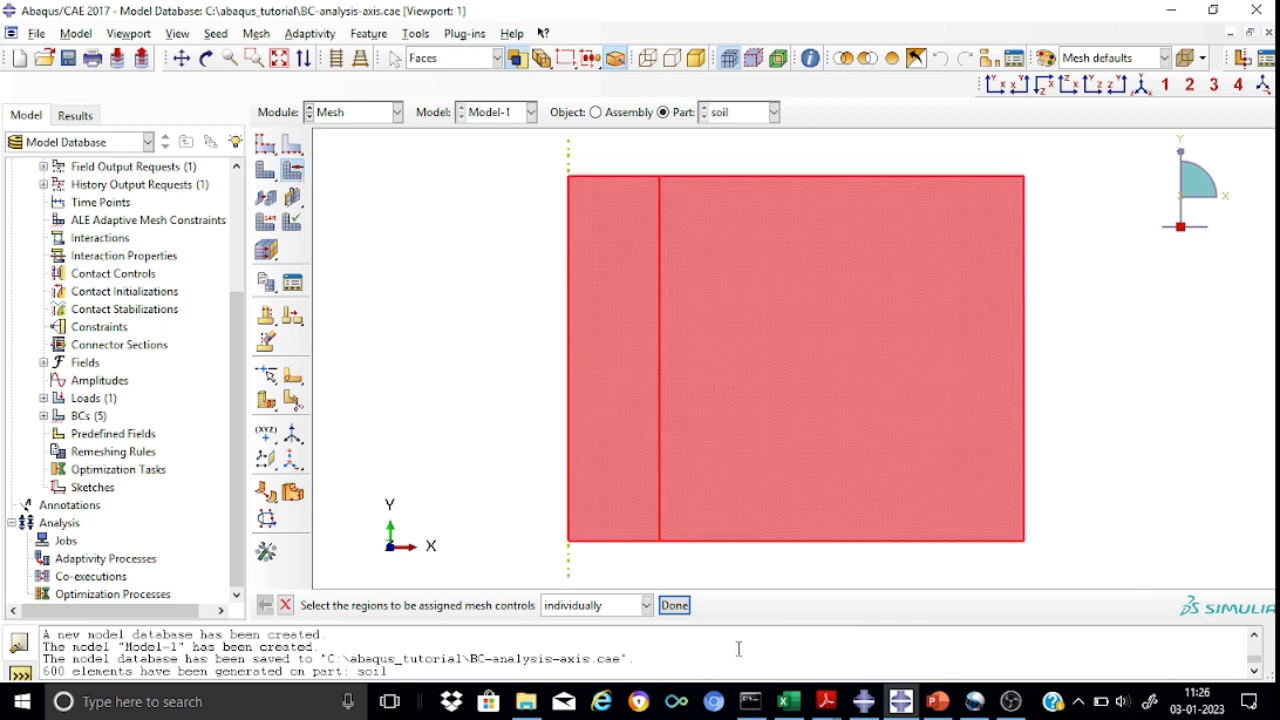
left_click(674, 605)
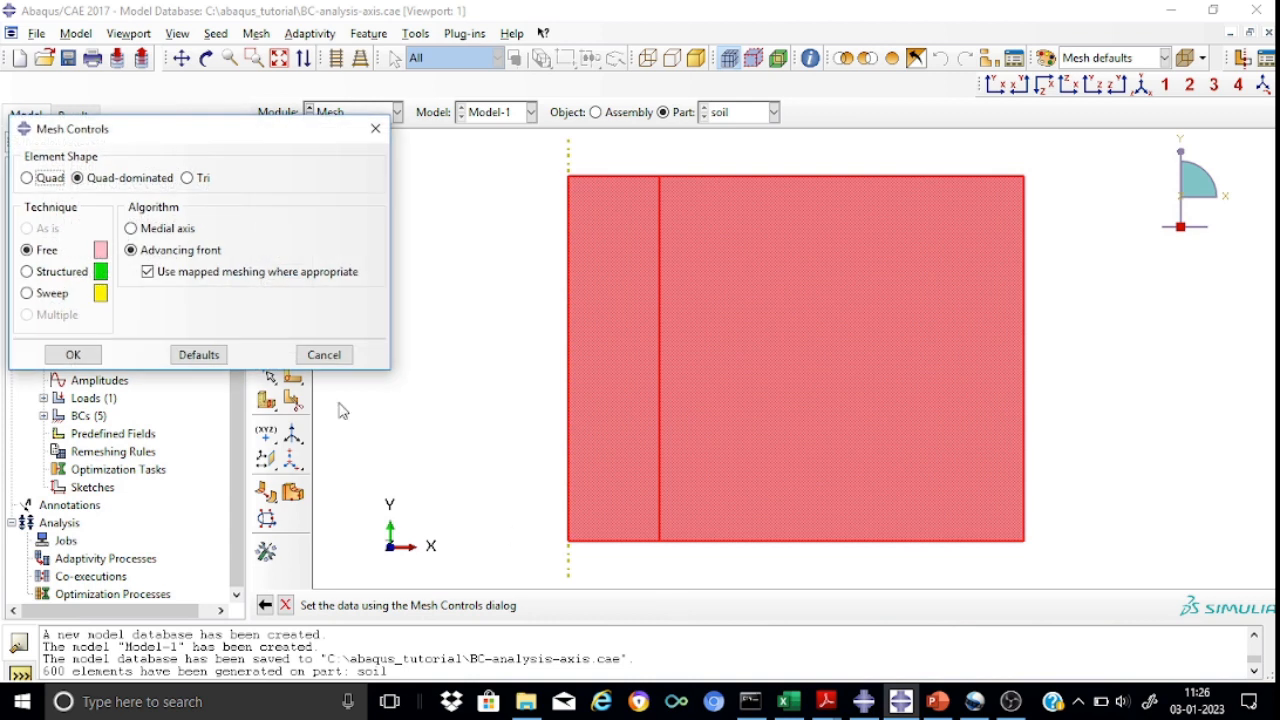
left_click(30, 178)
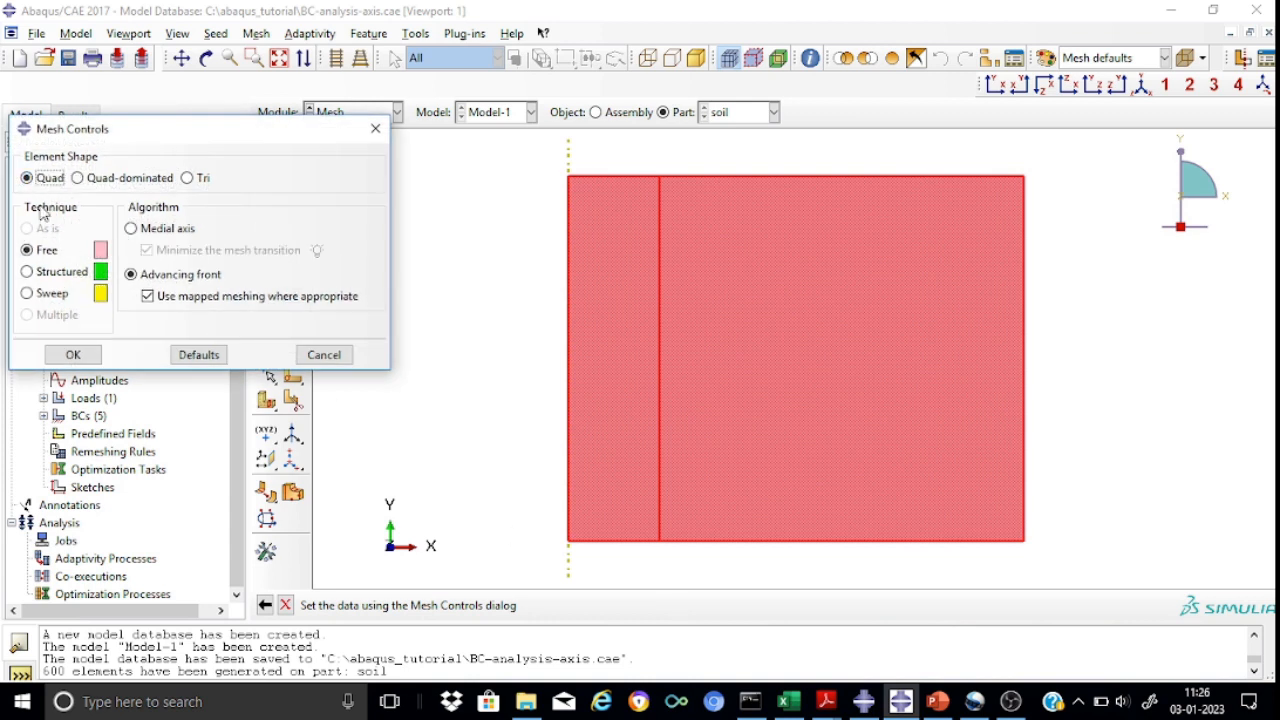
left_click(183, 229)
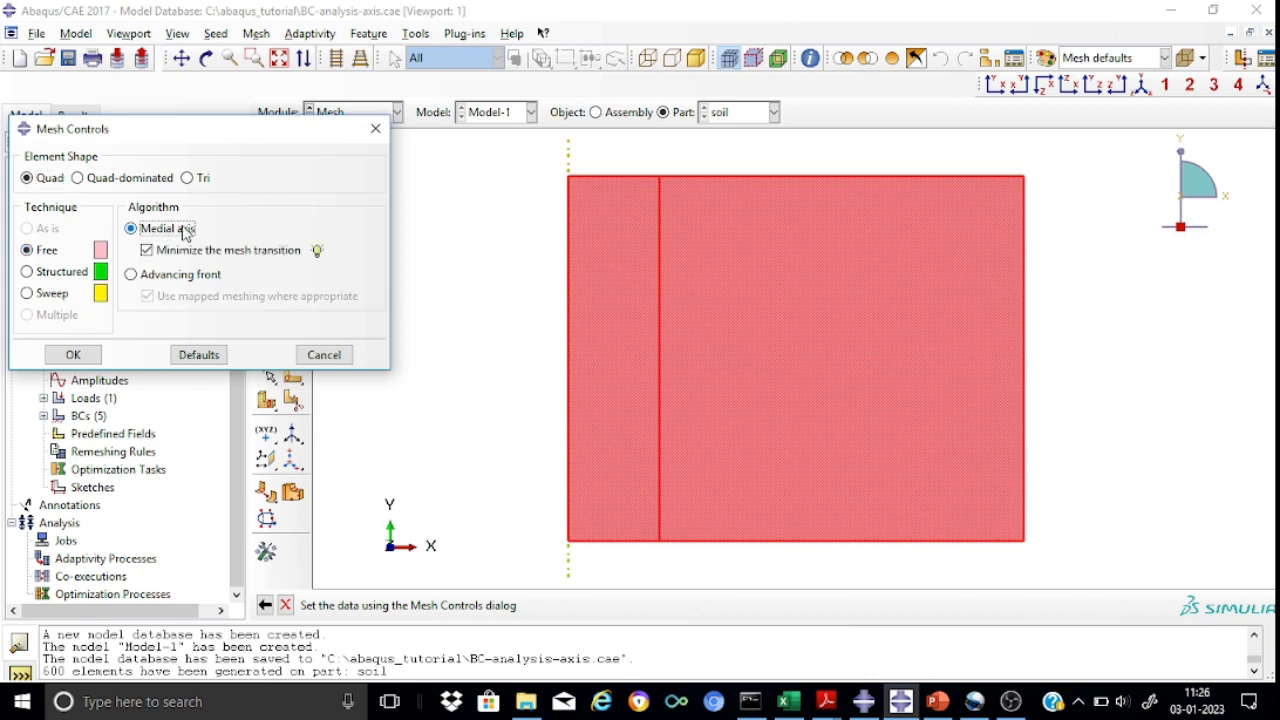
left_click(90, 358)
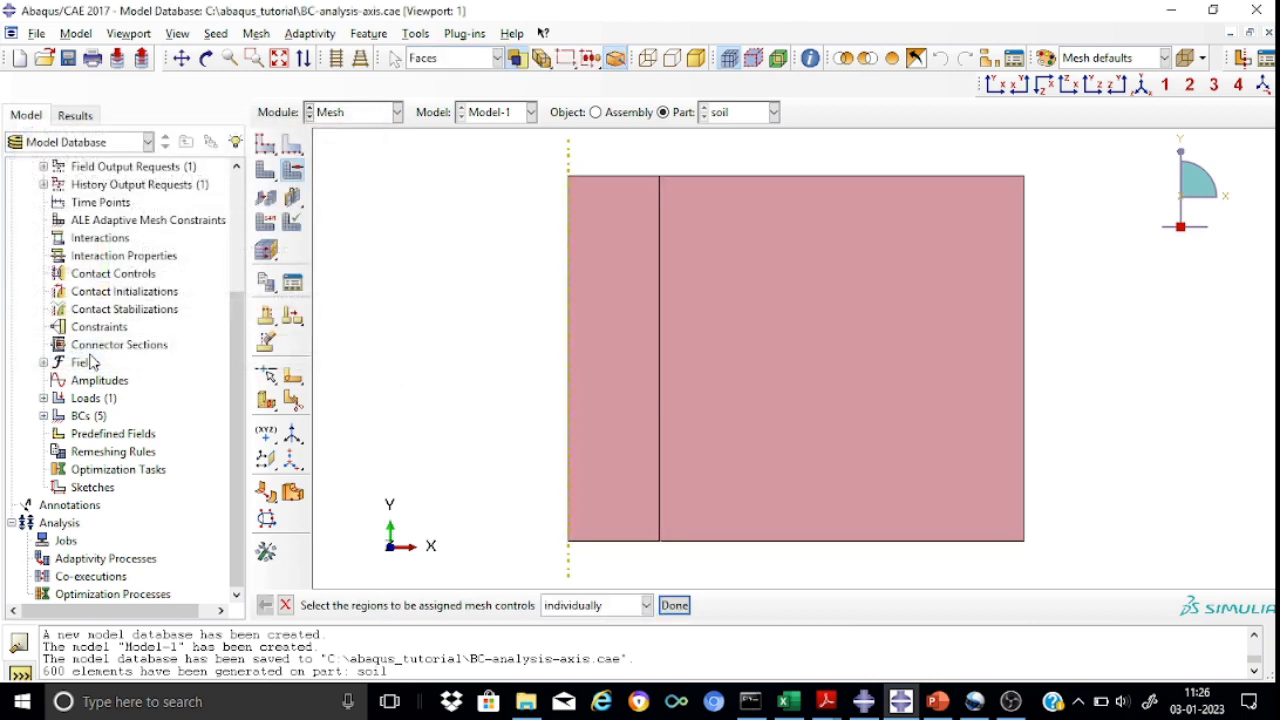
- Assign Standard linear Axisymmetric Stress elements with reduced integration to both soil regions and mesh the part
left_click(266, 222)
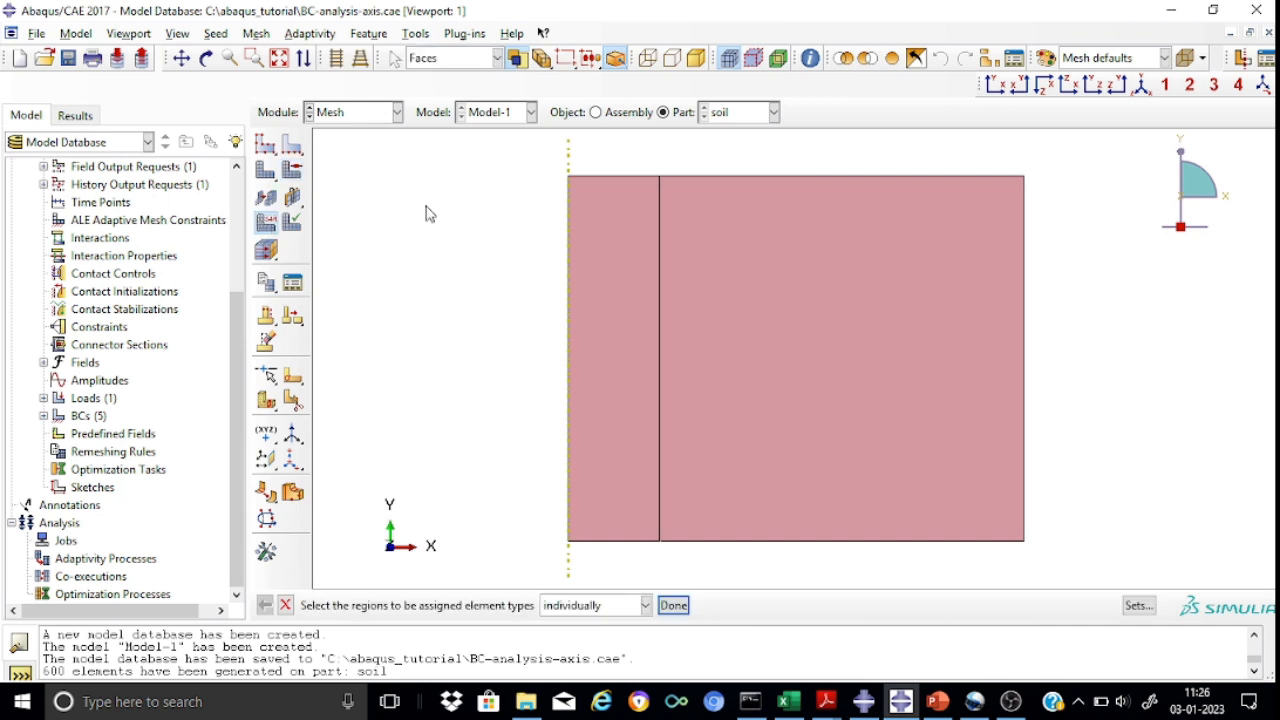
left_click_drag(468, 141, 1075, 562)
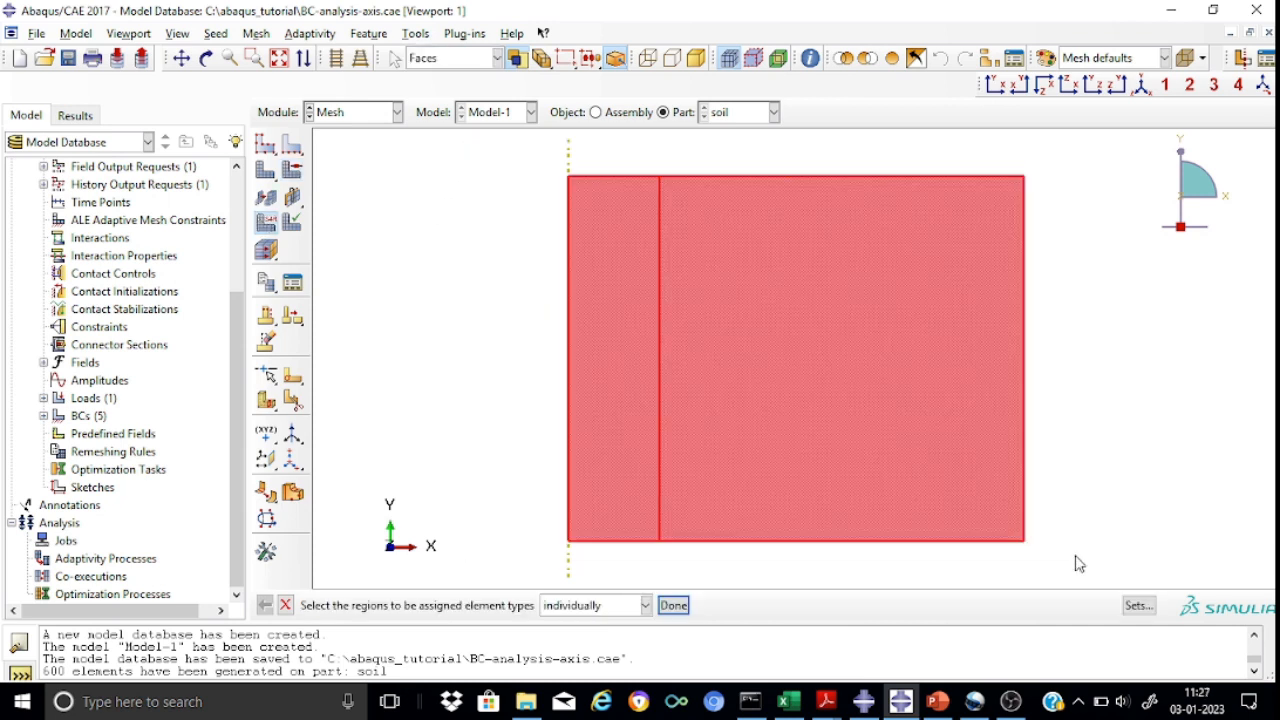
left_click(673, 605)
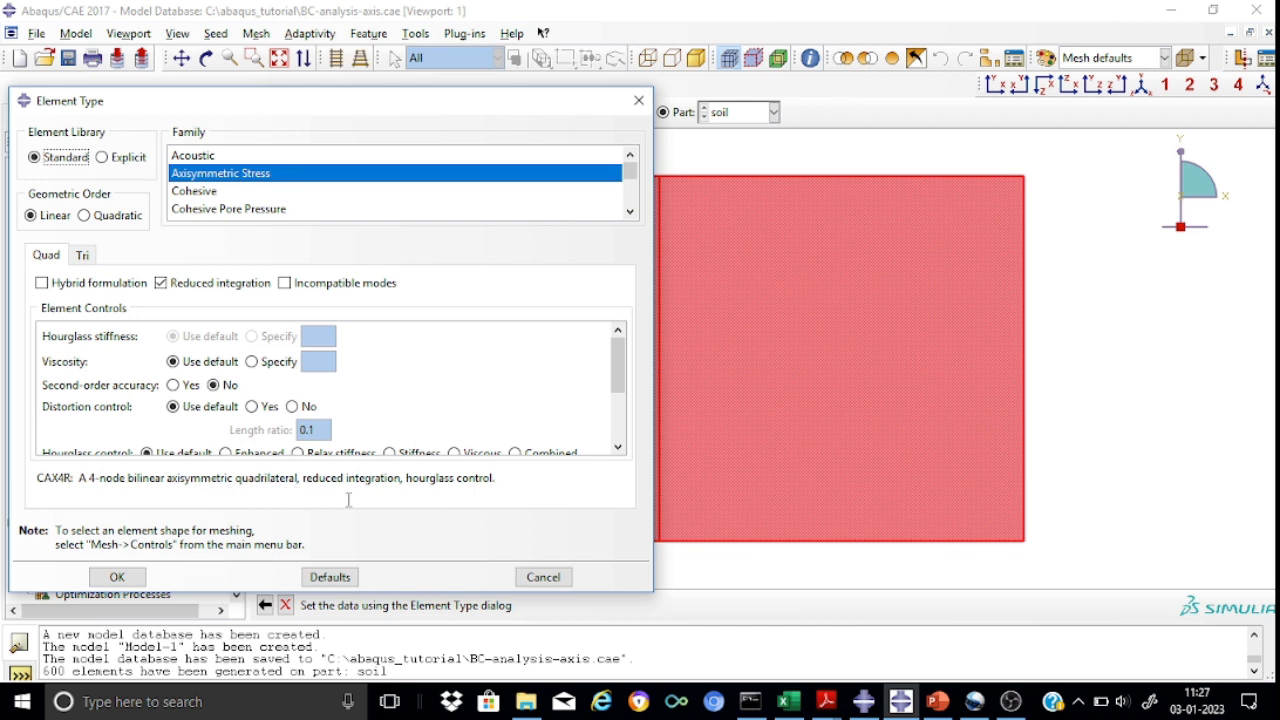
left_click(117, 577)
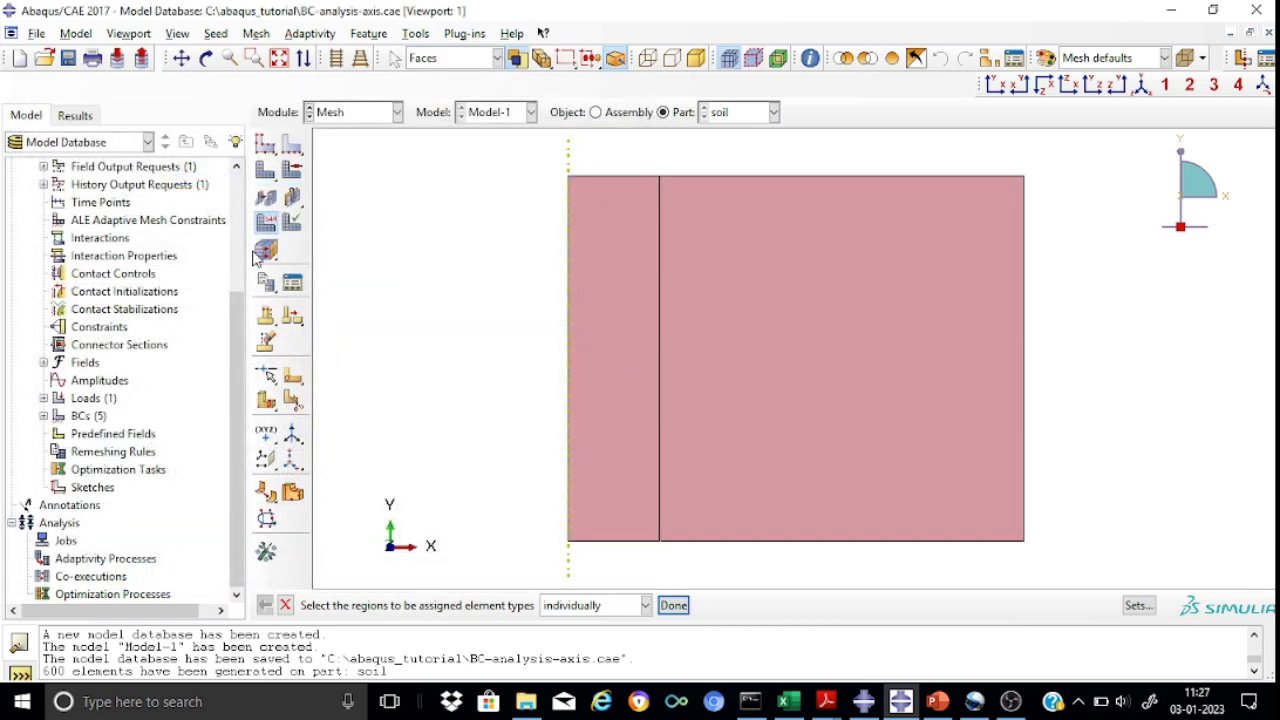
left_click(267, 172)
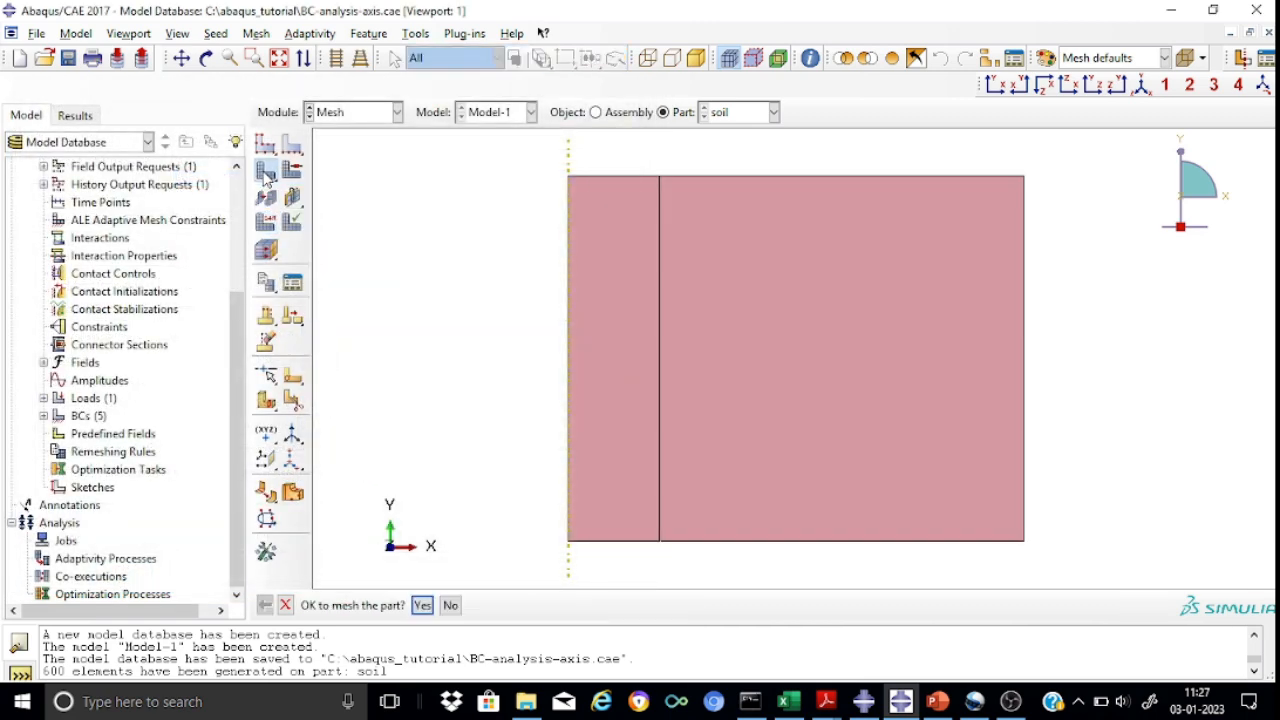
left_click(421, 605)
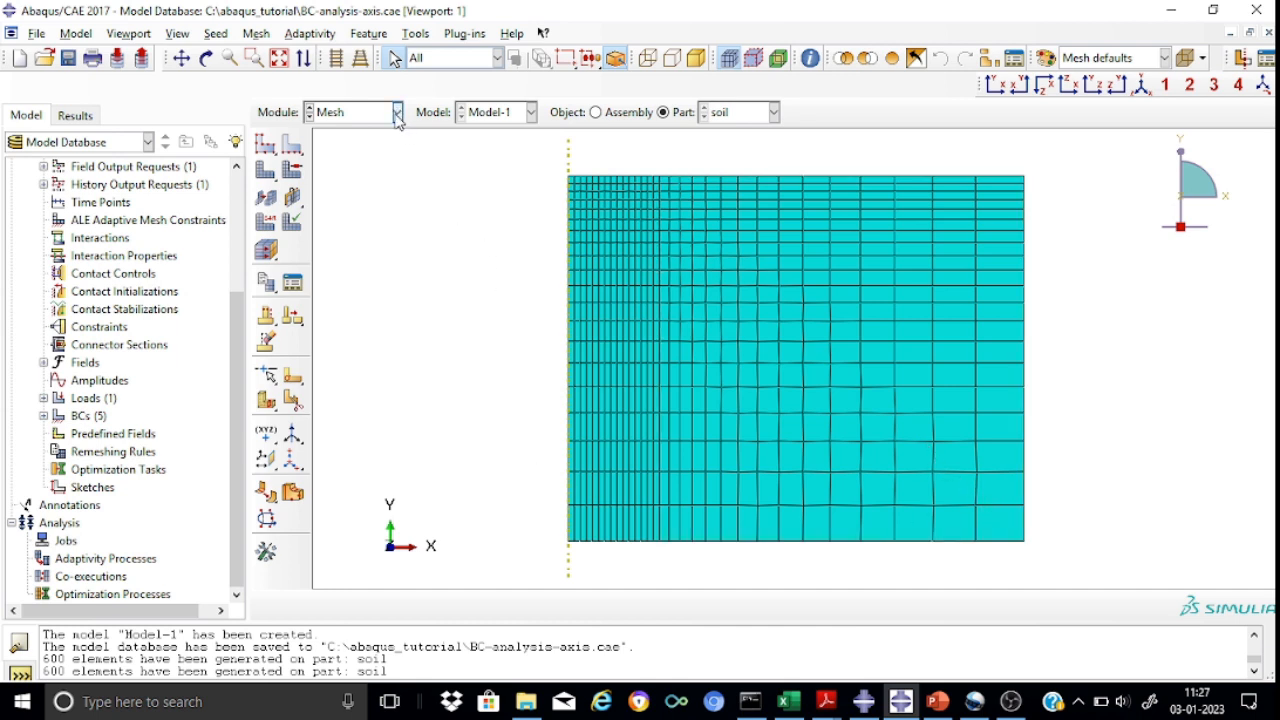
- In the Job module, create a full-analysis job named Job-bc-analysis from Model-1 and submit it
left_click(397, 114)
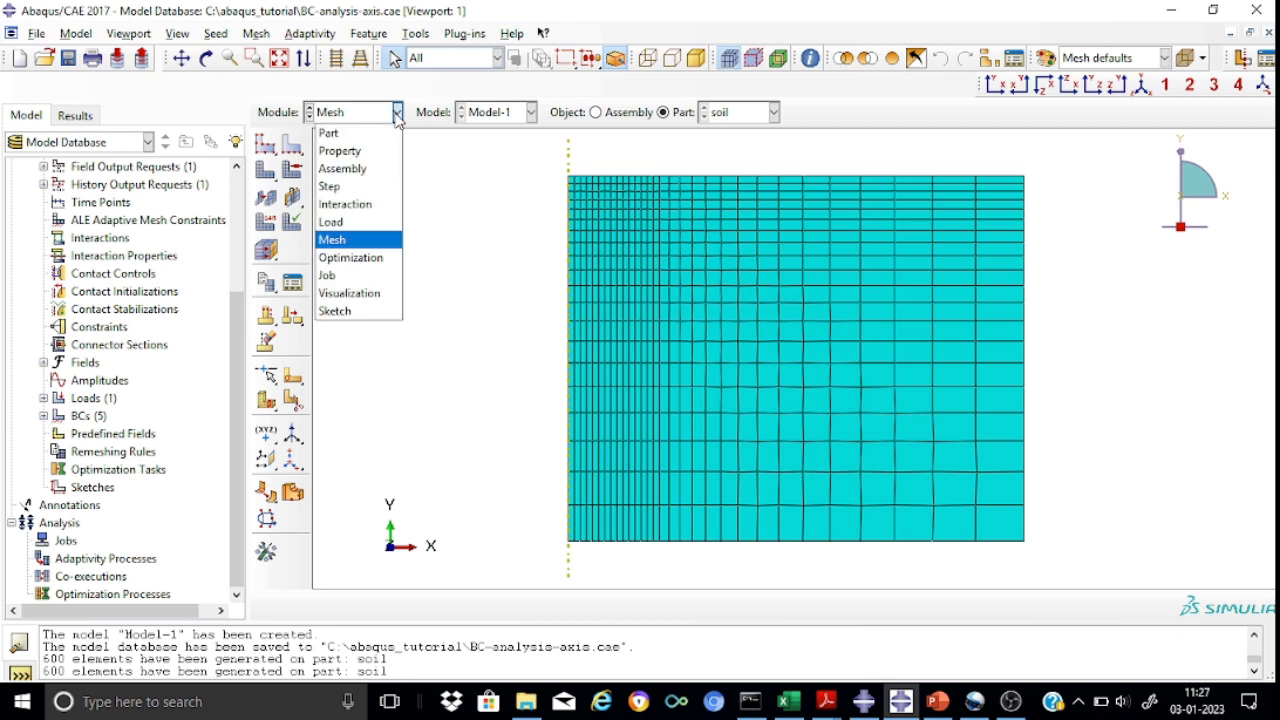
left_click(365, 276)
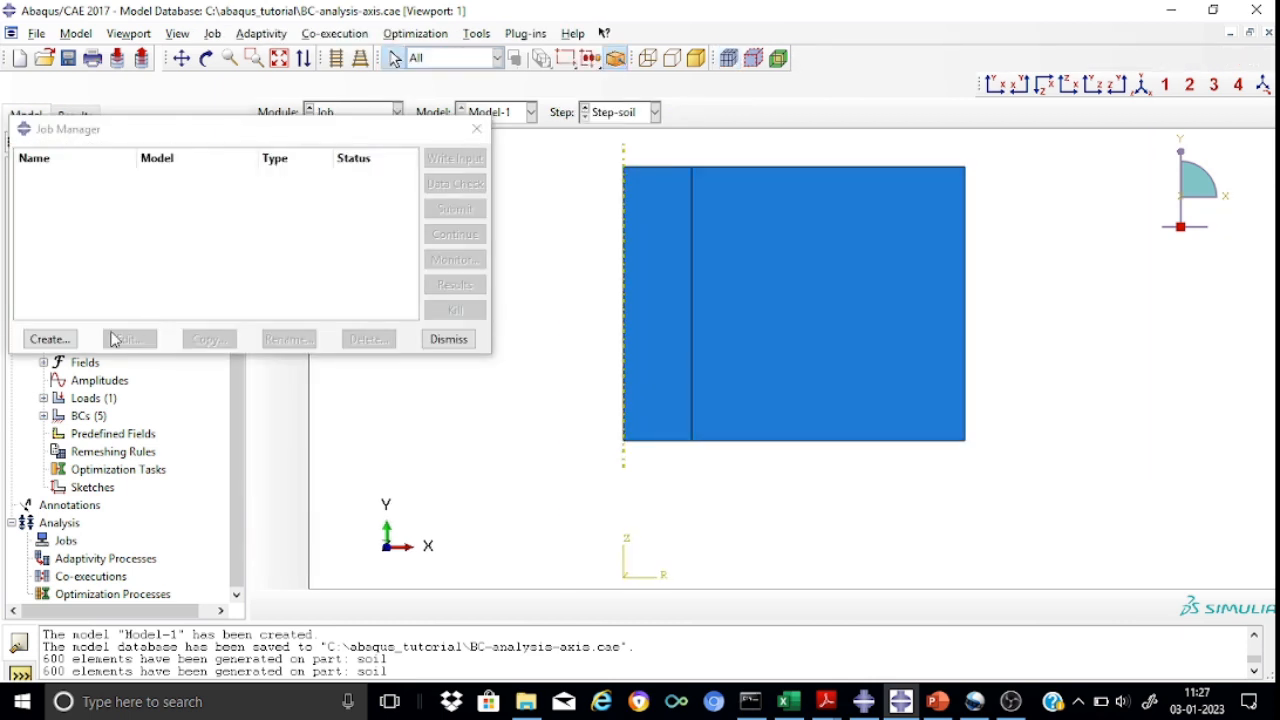
left_click(52, 339)
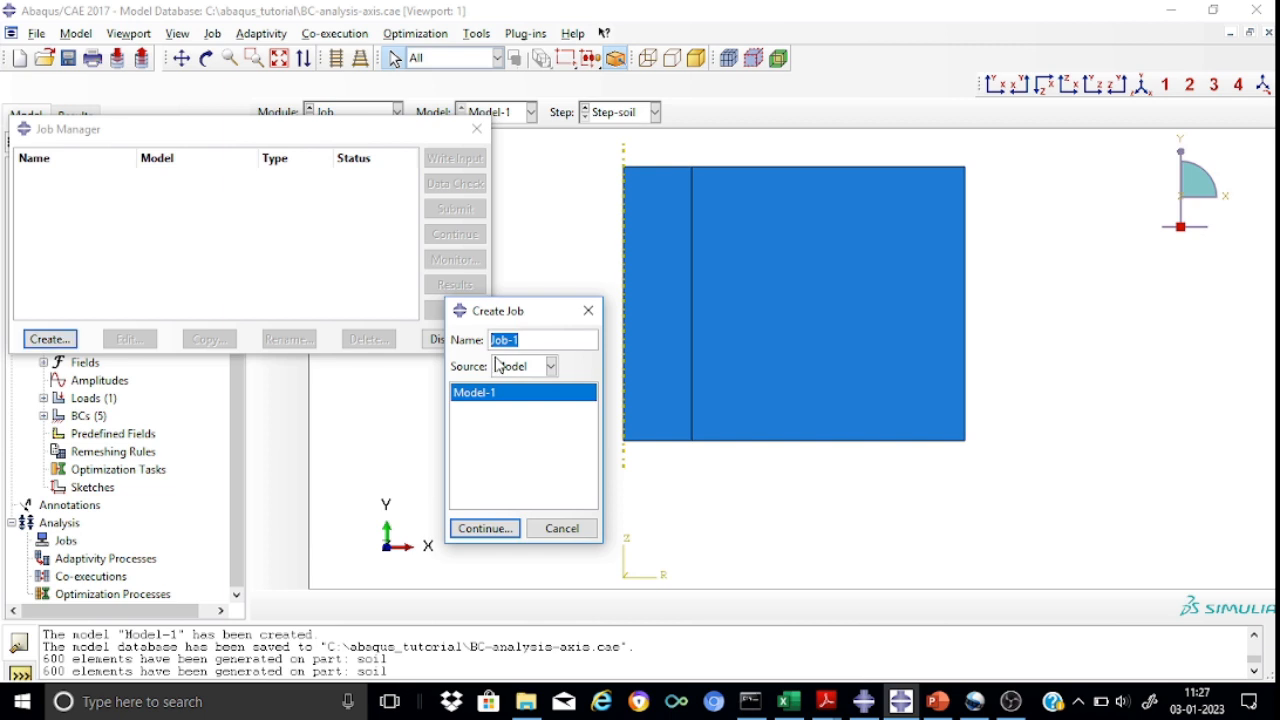
left_click(527, 348)
type("bc-analysis")
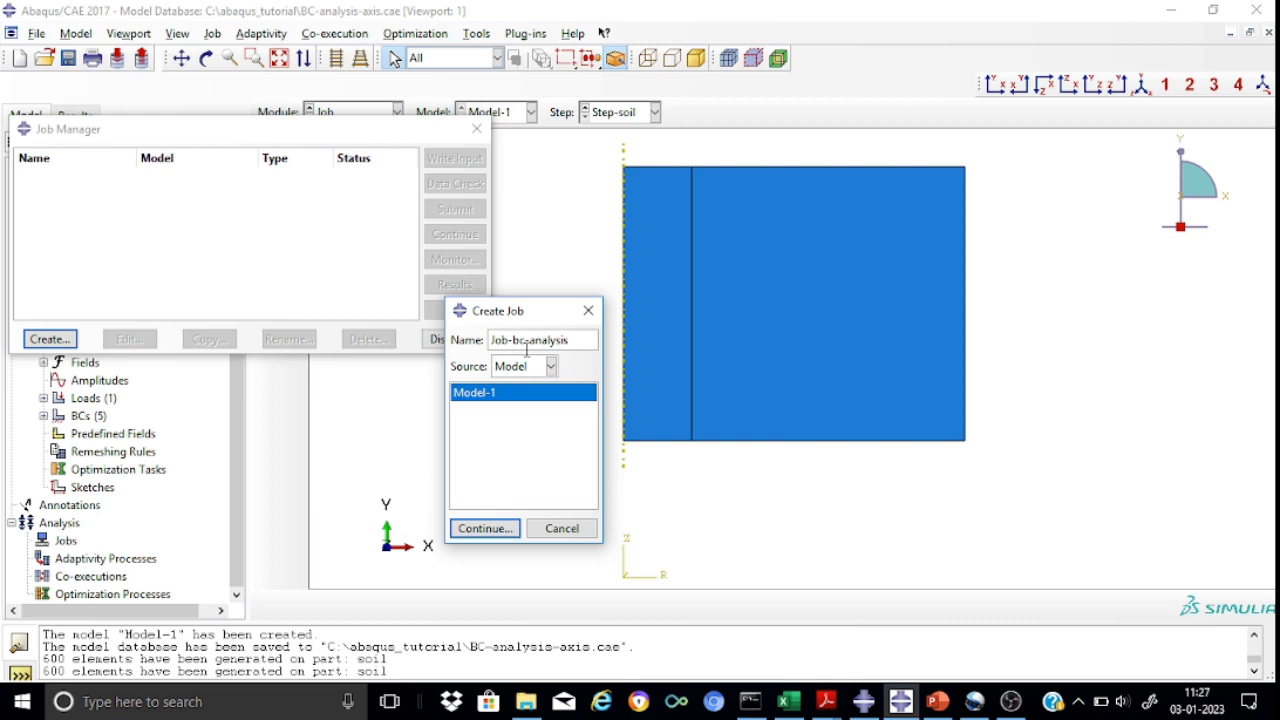
left_click(505, 538)
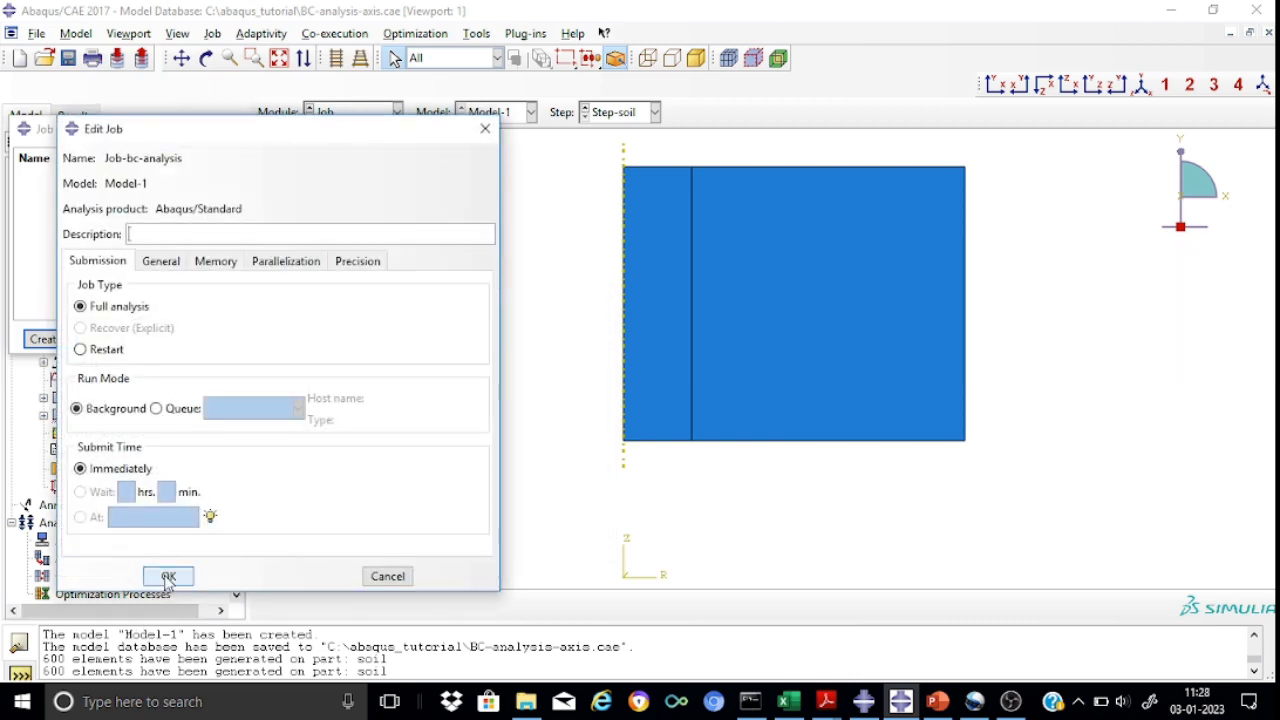
left_click(168, 577)
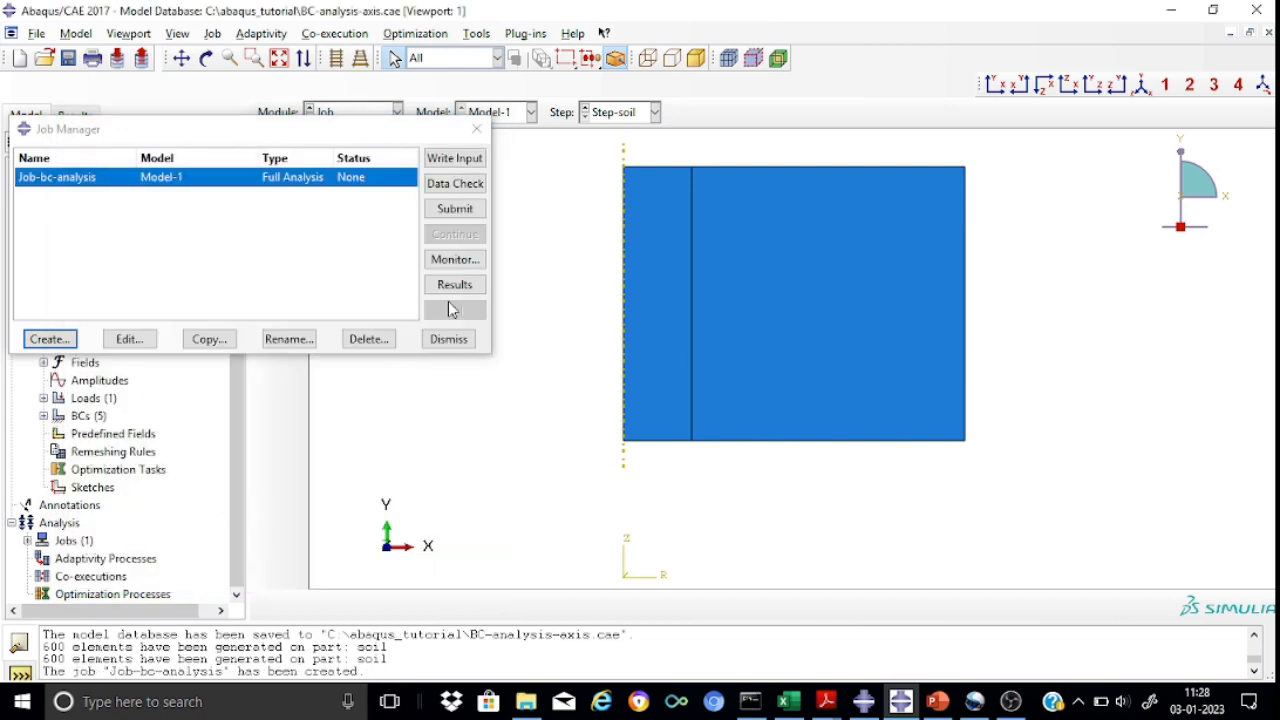
left_click(461, 210)
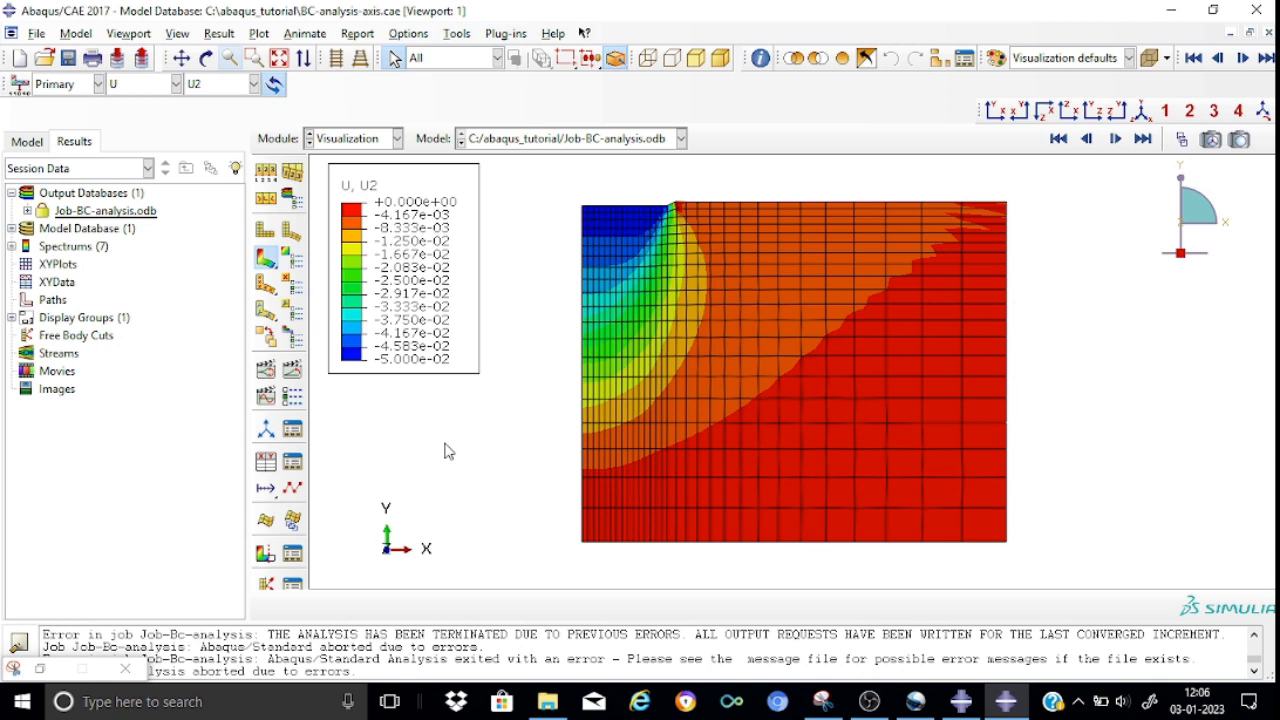
- Switch the contour plot of the results from displacement to the stress component S22
left_click(175, 84)
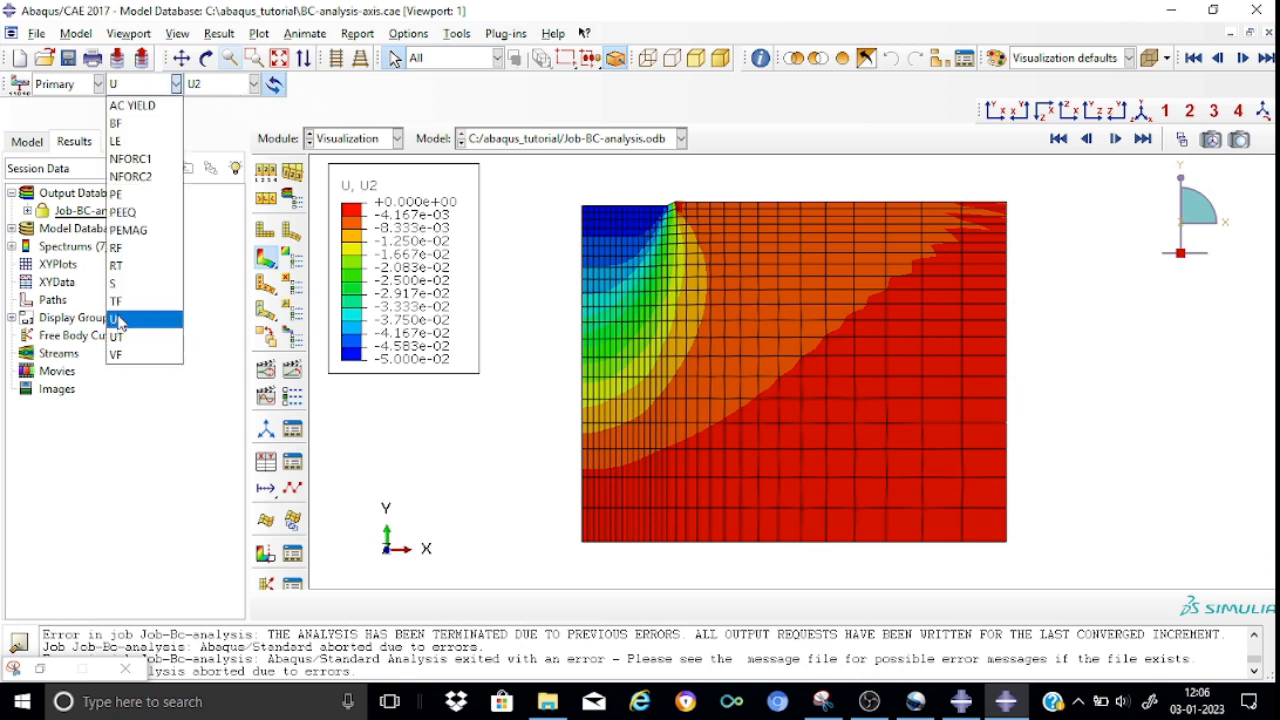
left_click(119, 285)
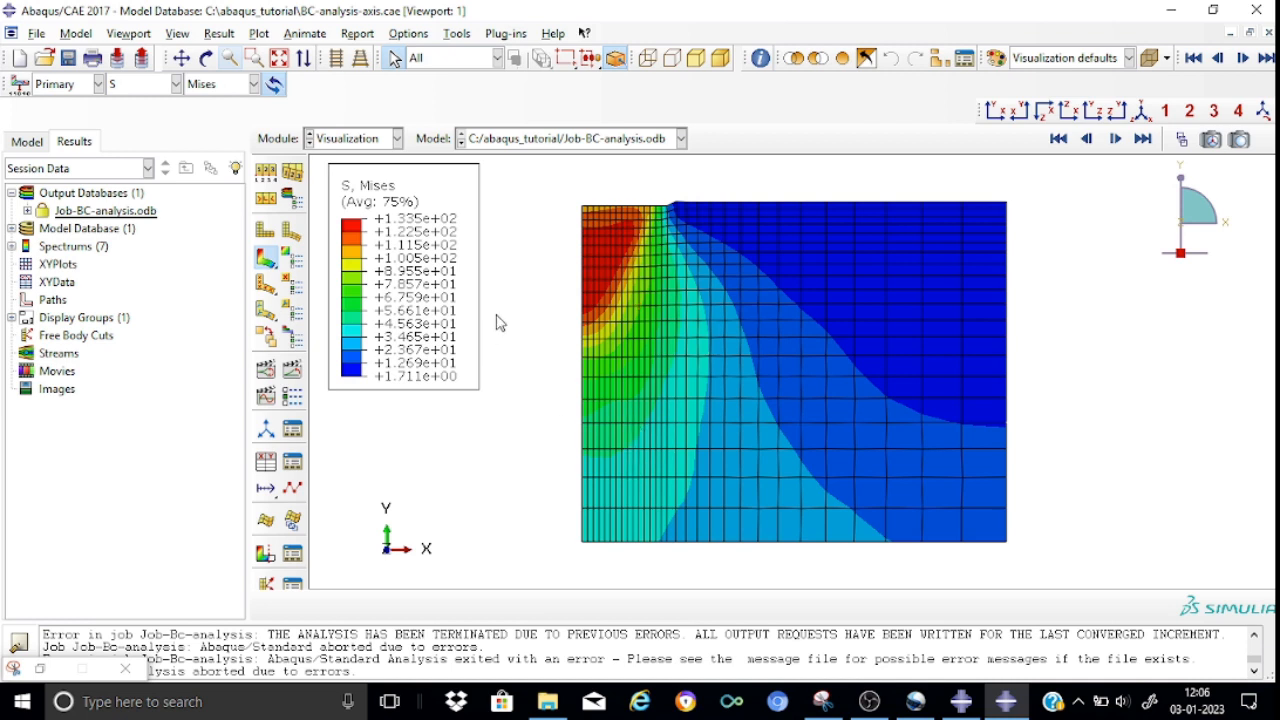
left_click(254, 85)
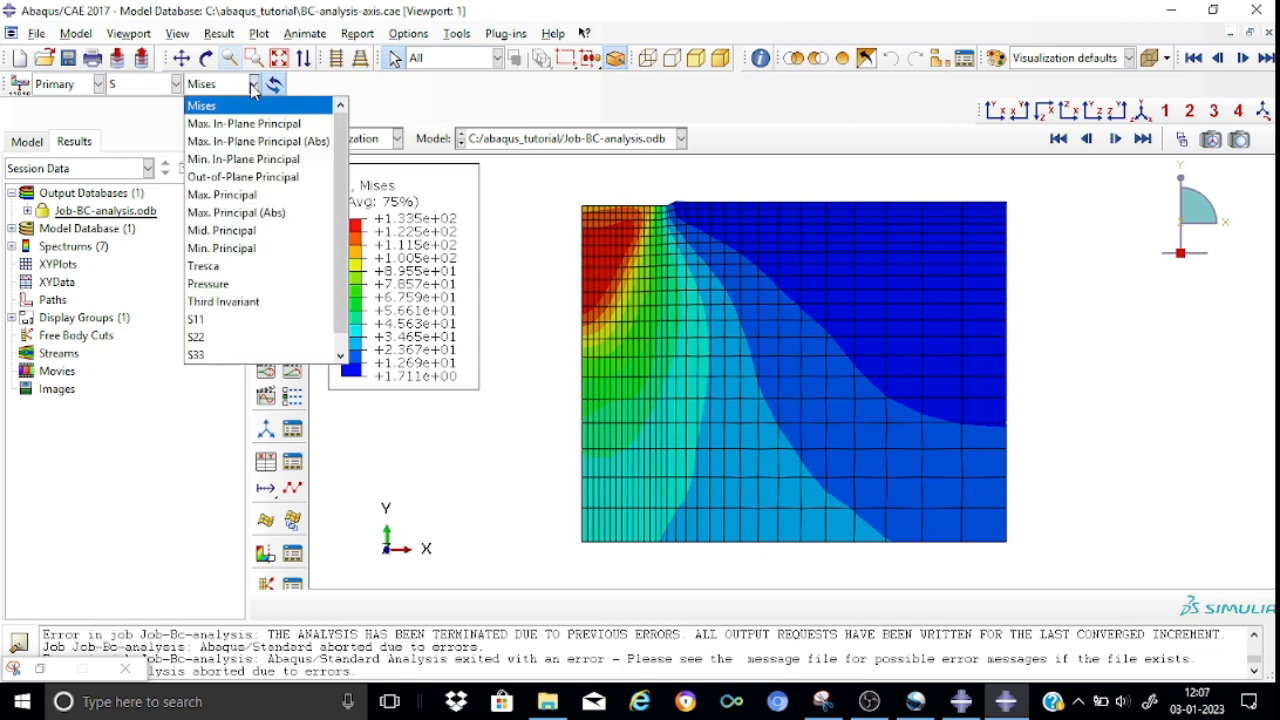
left_click(221, 338)
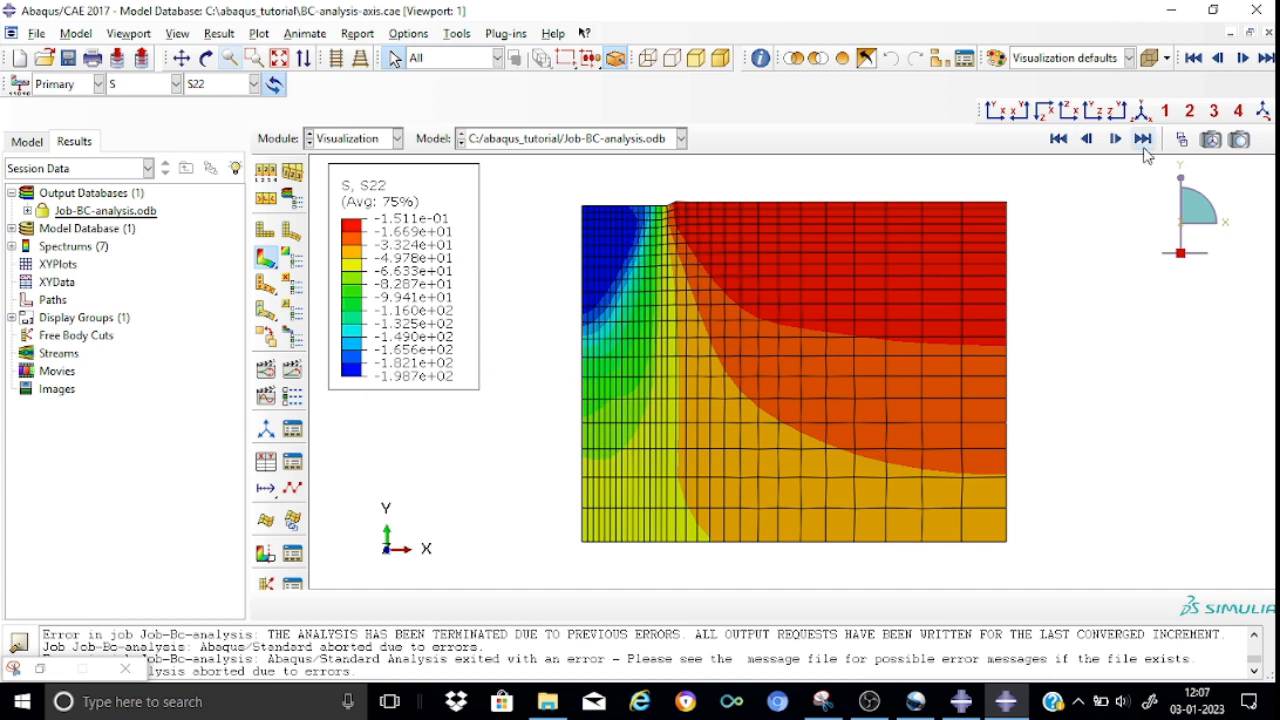
- Check the S22 contours at frame 228 of Step-soil with the Frame Selector and close it
left_click(1182, 139)
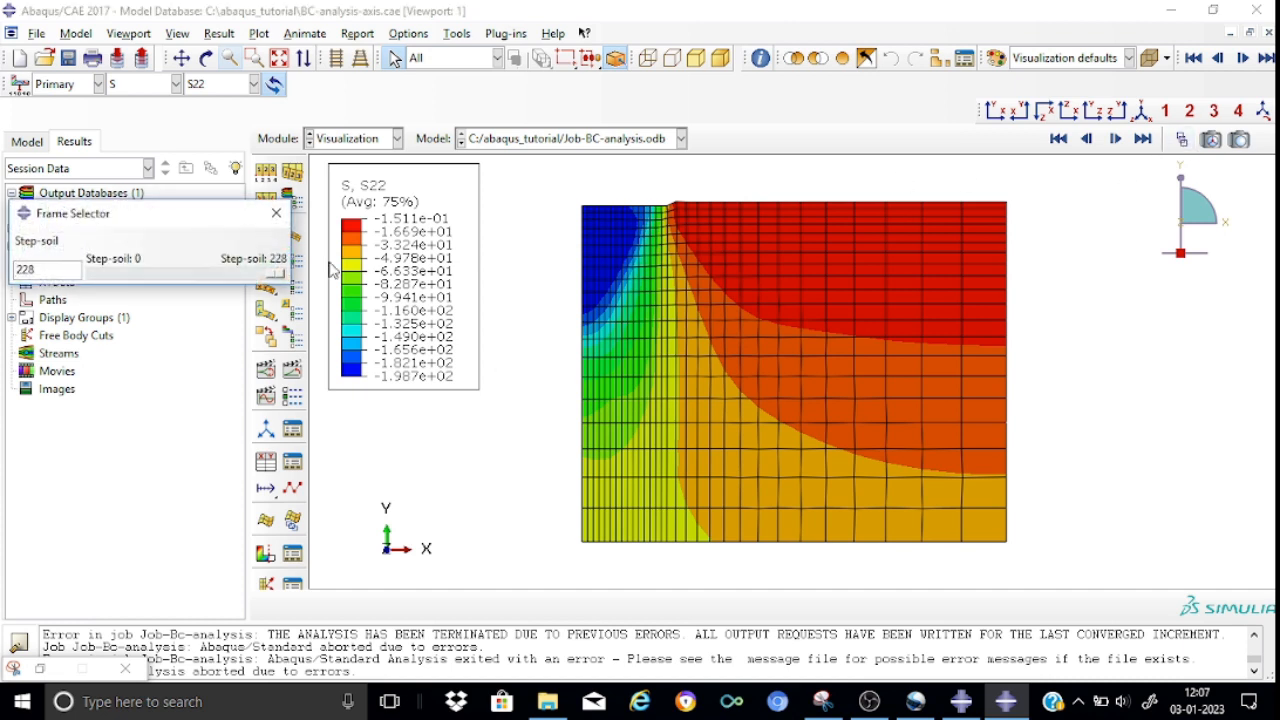
mouse_move(279, 276)
left_mouse_down()
mouse_move(96, 293)
mouse_move(283, 277)
left_mouse_up()
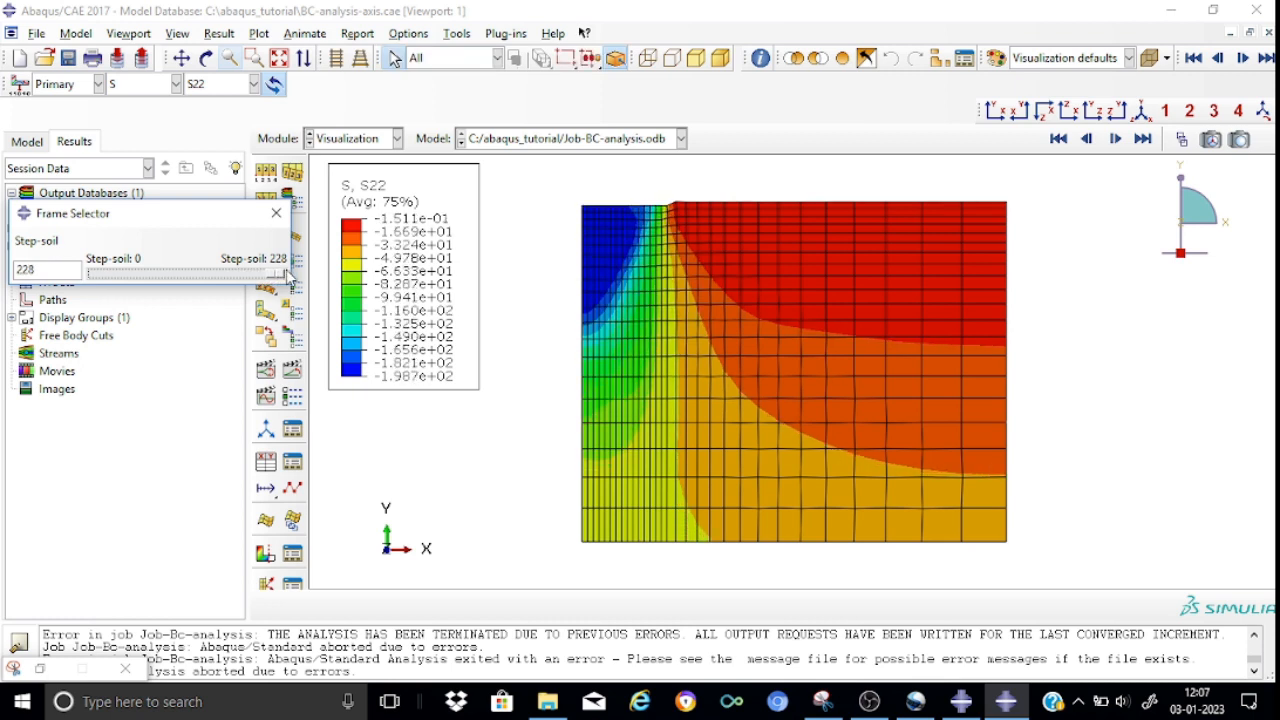
left_click(276, 214)
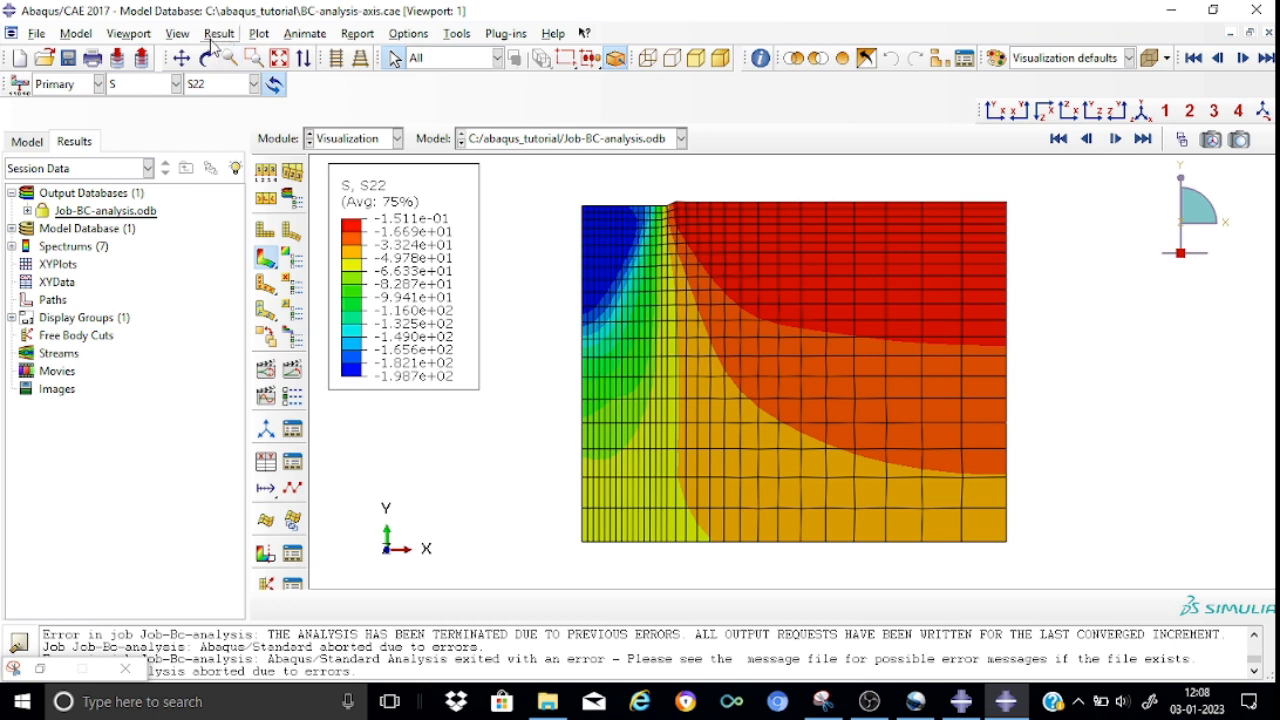
- Sweep the displayed elements from 0 to 360 degrees with 30 segments and show the swept model in isometric view
left_click(178, 36)
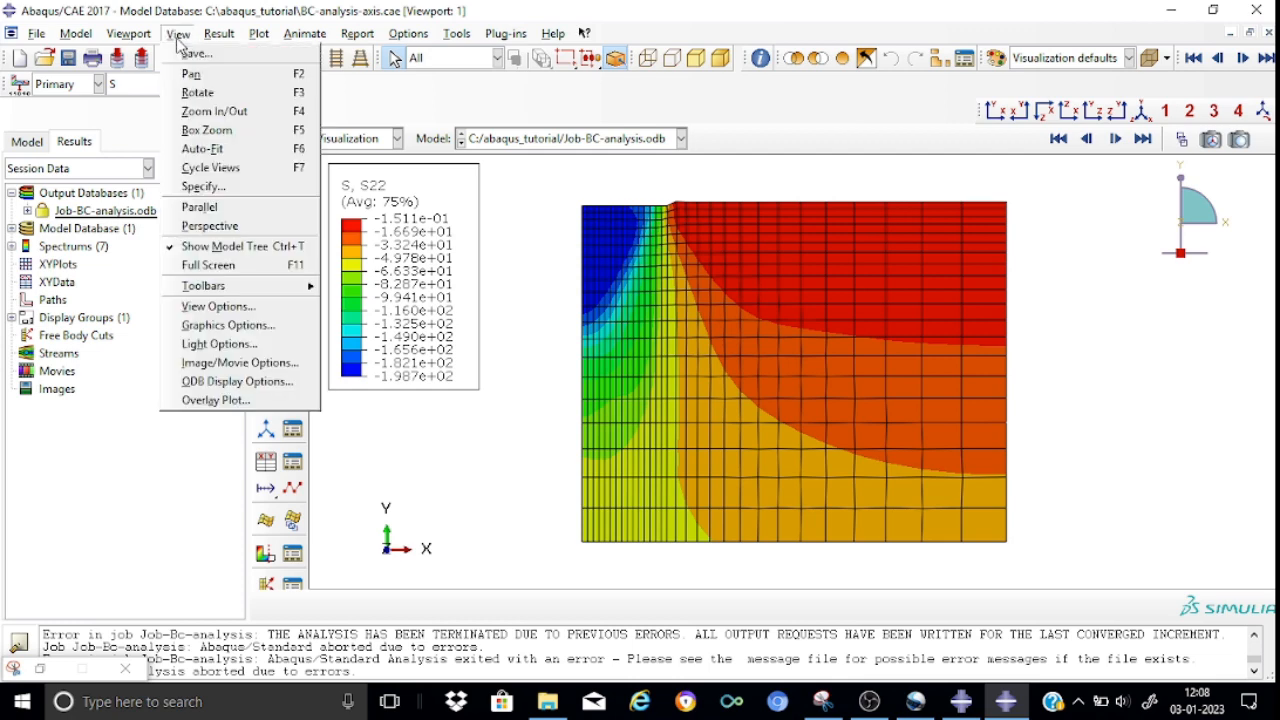
left_click(222, 385)
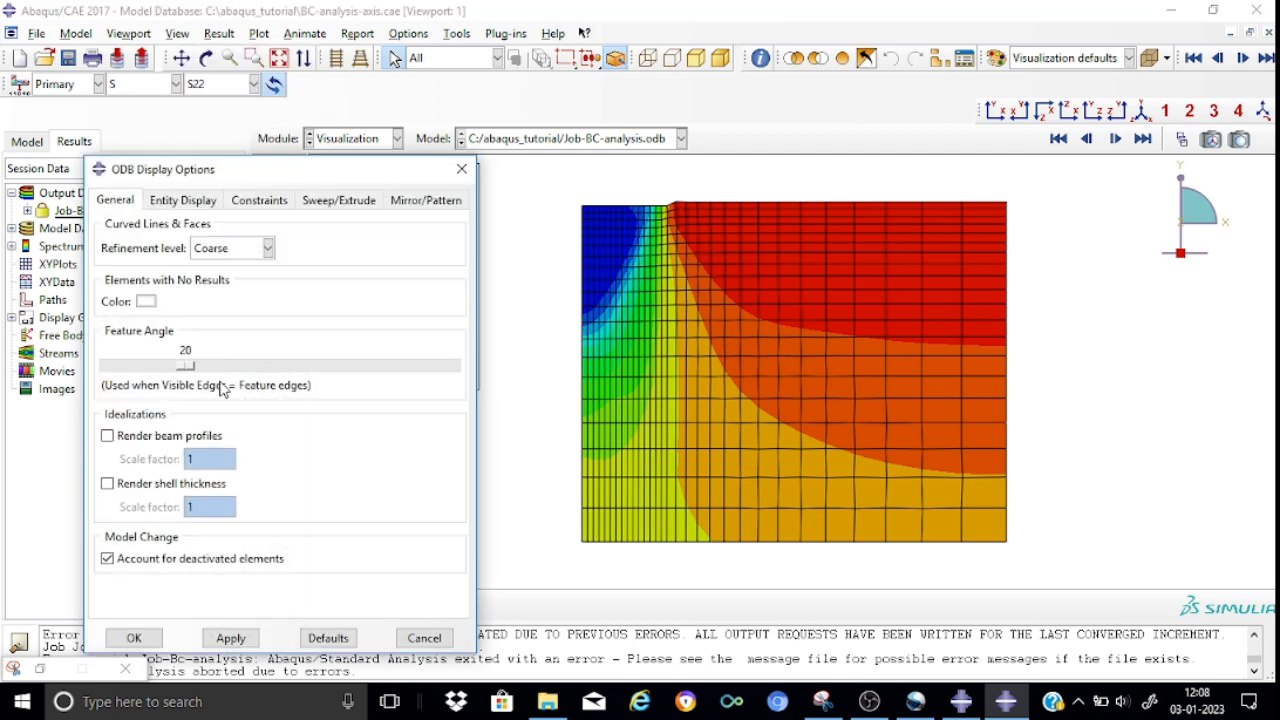
left_click(334, 202)
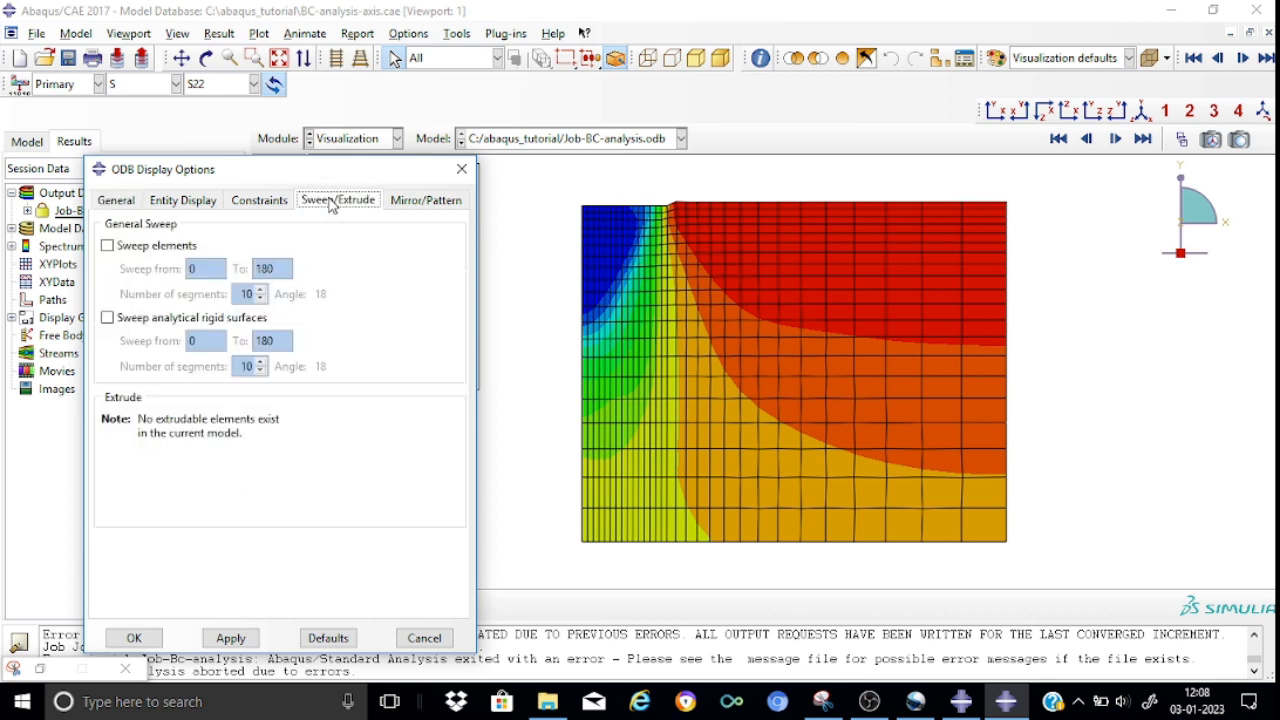
left_click(132, 251)
left_click(285, 269)
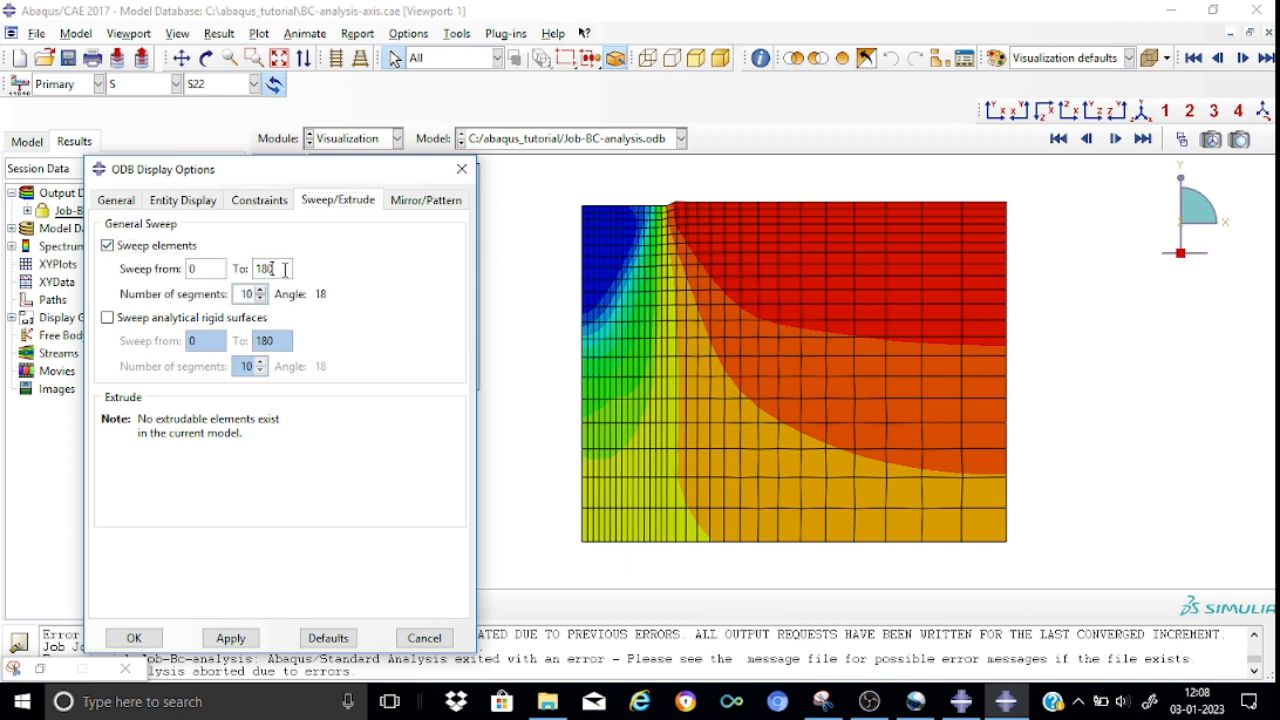
key("BackSpace")
key("BackSpace")
left_click(239, 643)
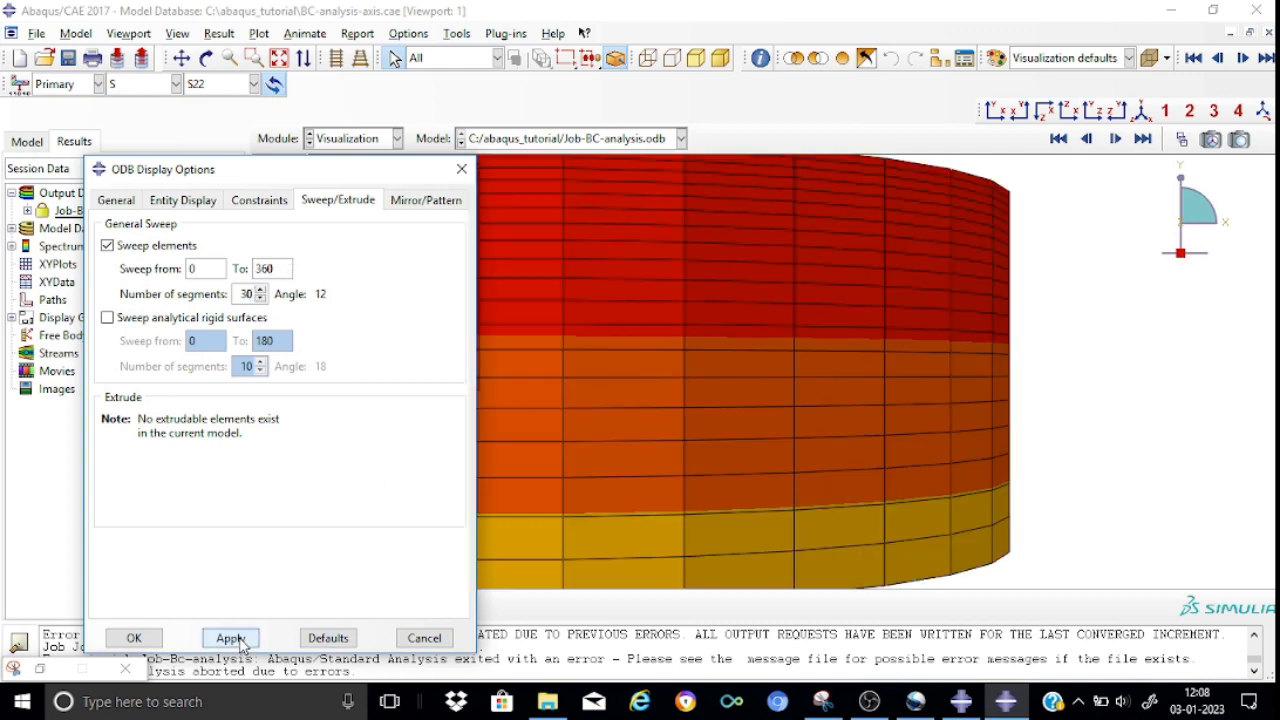
left_click(122, 644)
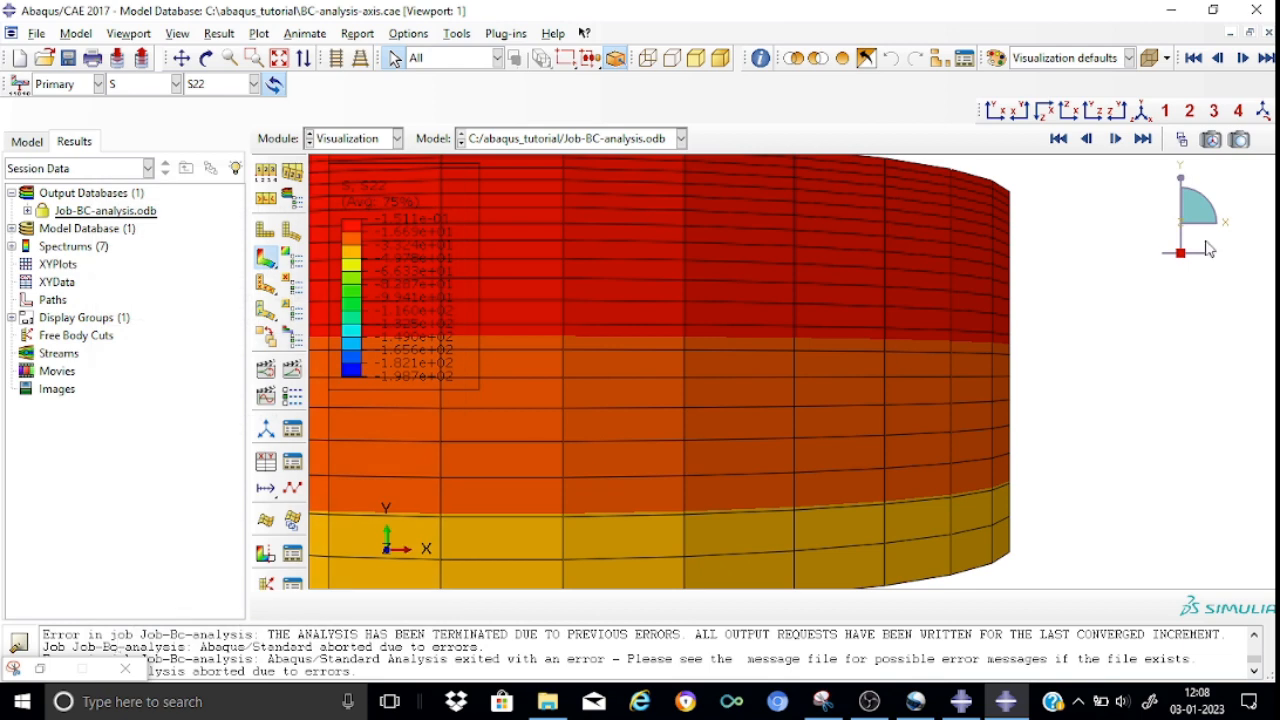
left_click(1141, 111)
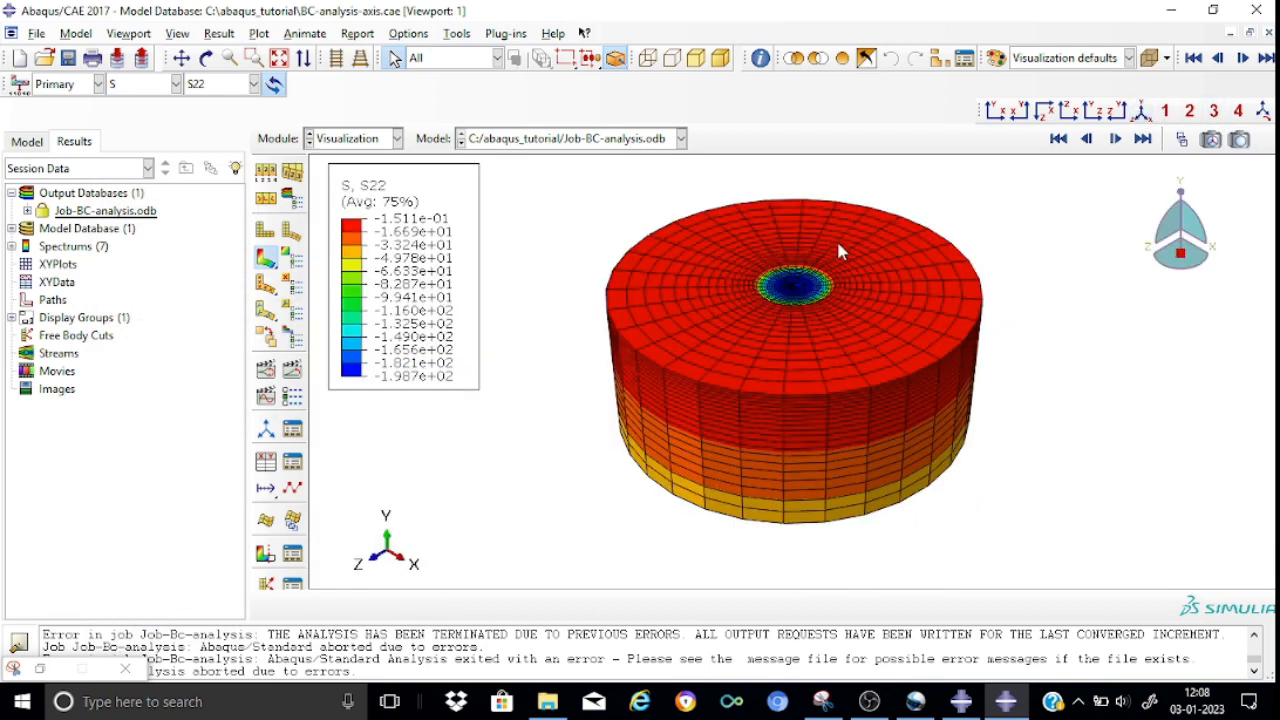
- Switch the contour plot of the swept model from stress to the vertical displacement component U2
scroll(838, 252, "up", 3)
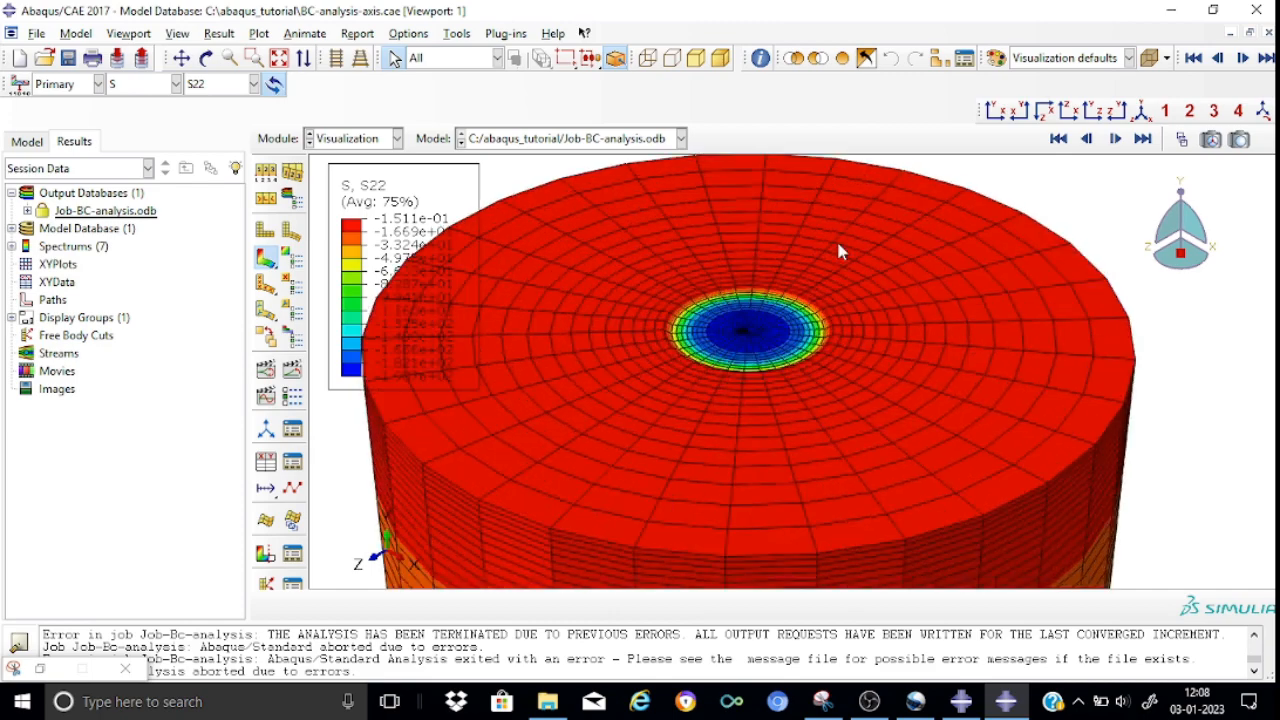
scroll(838, 250, "up", 4)
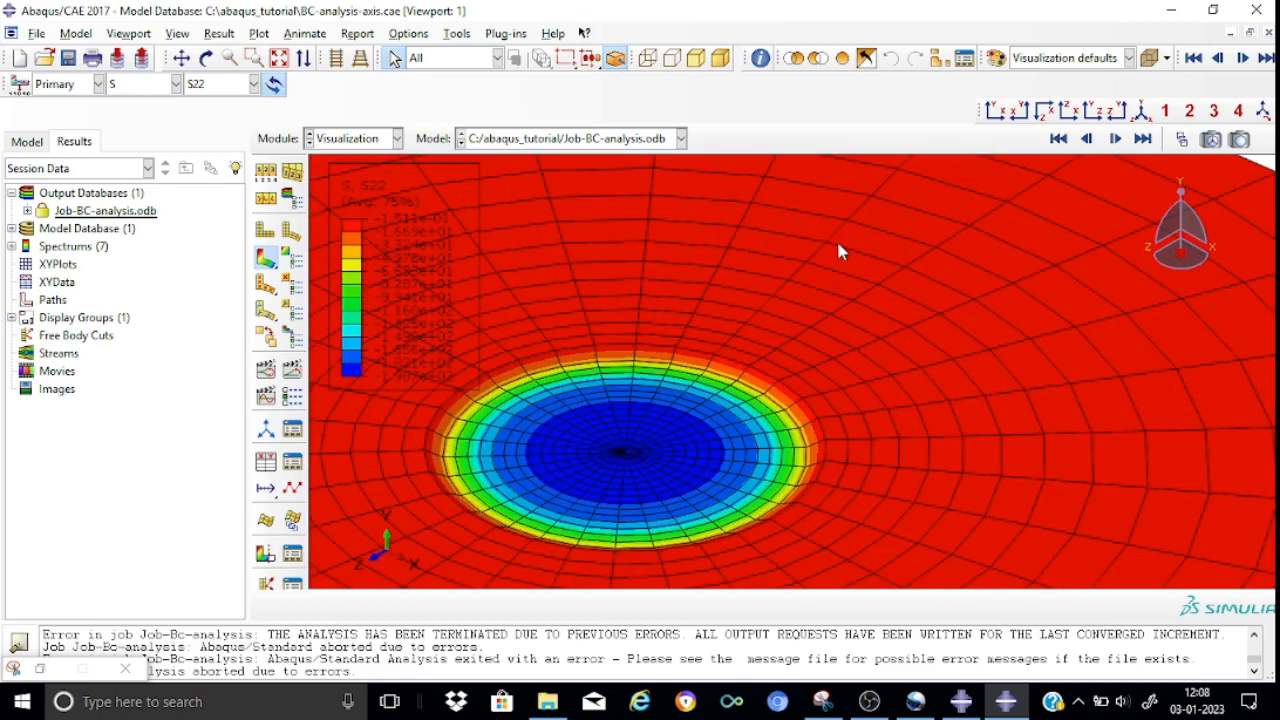
scroll(838, 251, "up", 2)
scroll(838, 251, "down", 3)
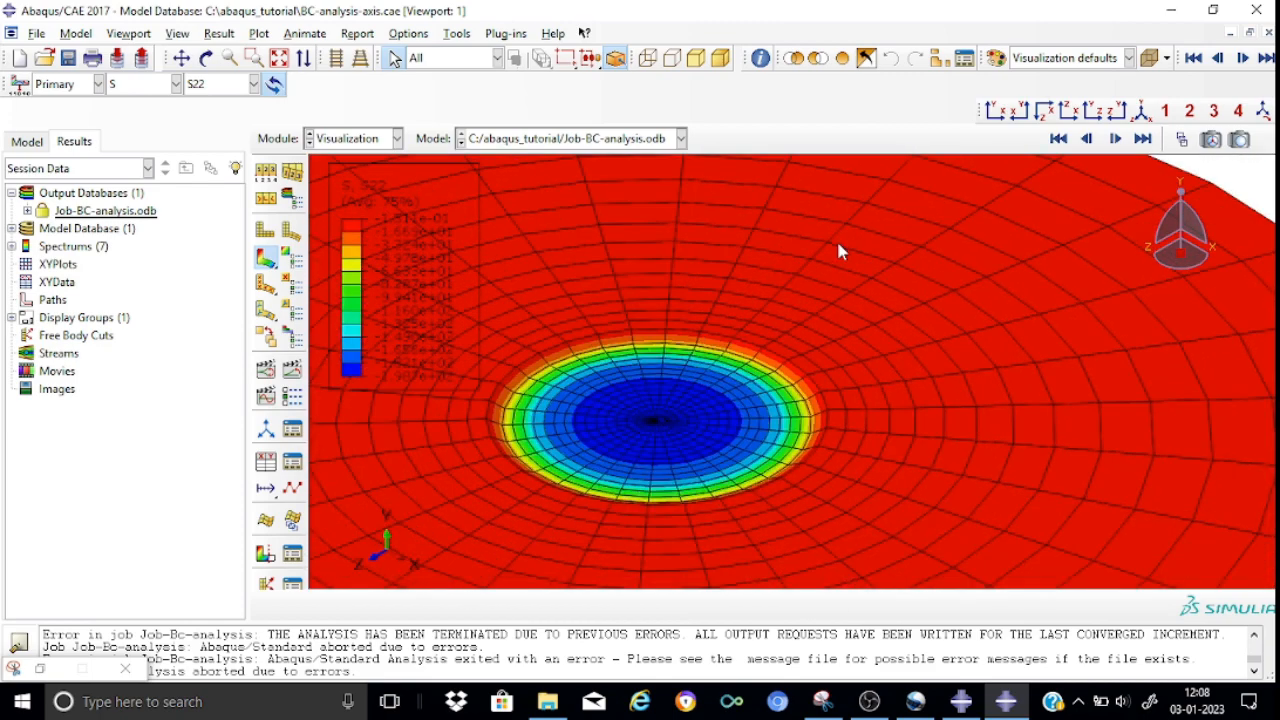
left_click(176, 84)
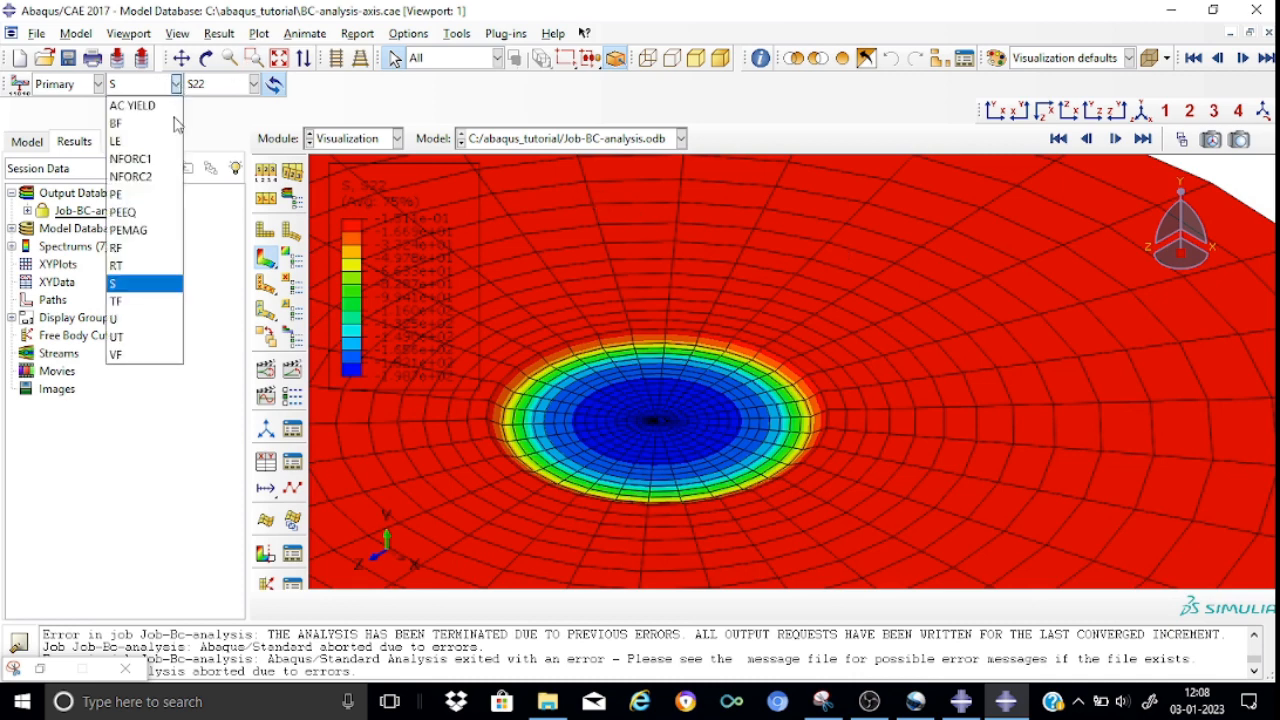
left_click(145, 319)
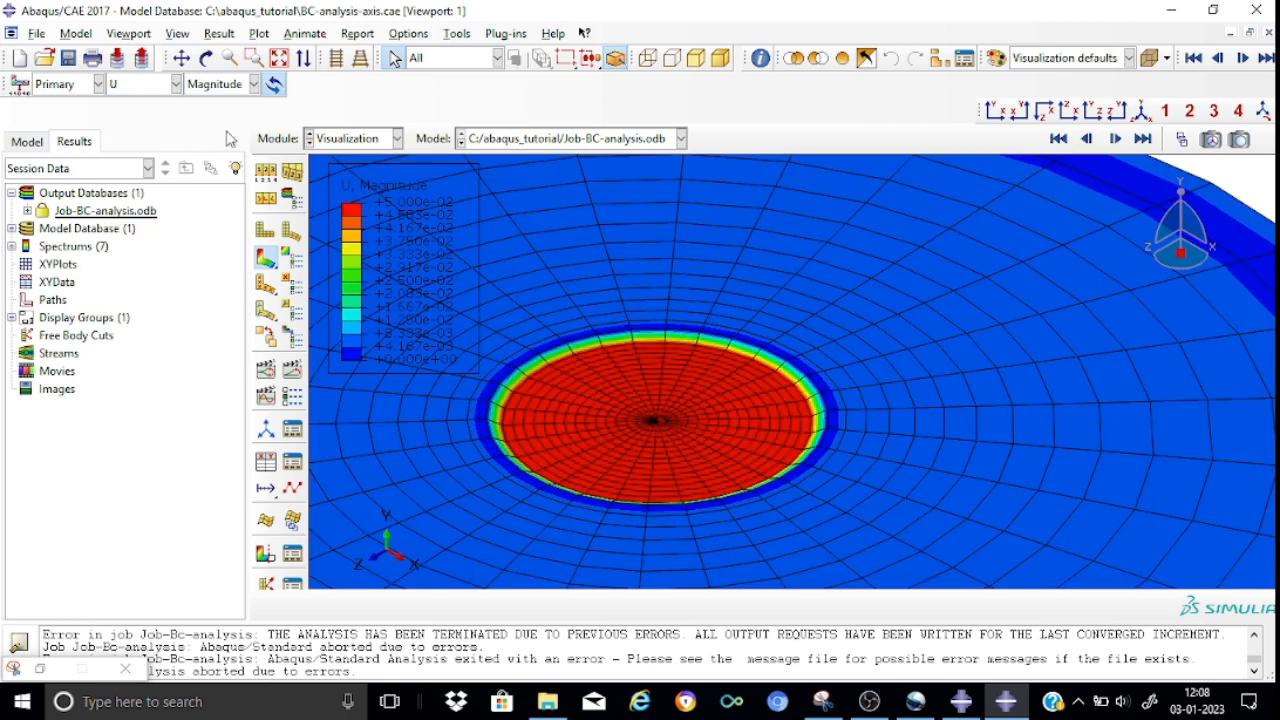
left_click(254, 84)
left_click(234, 140)
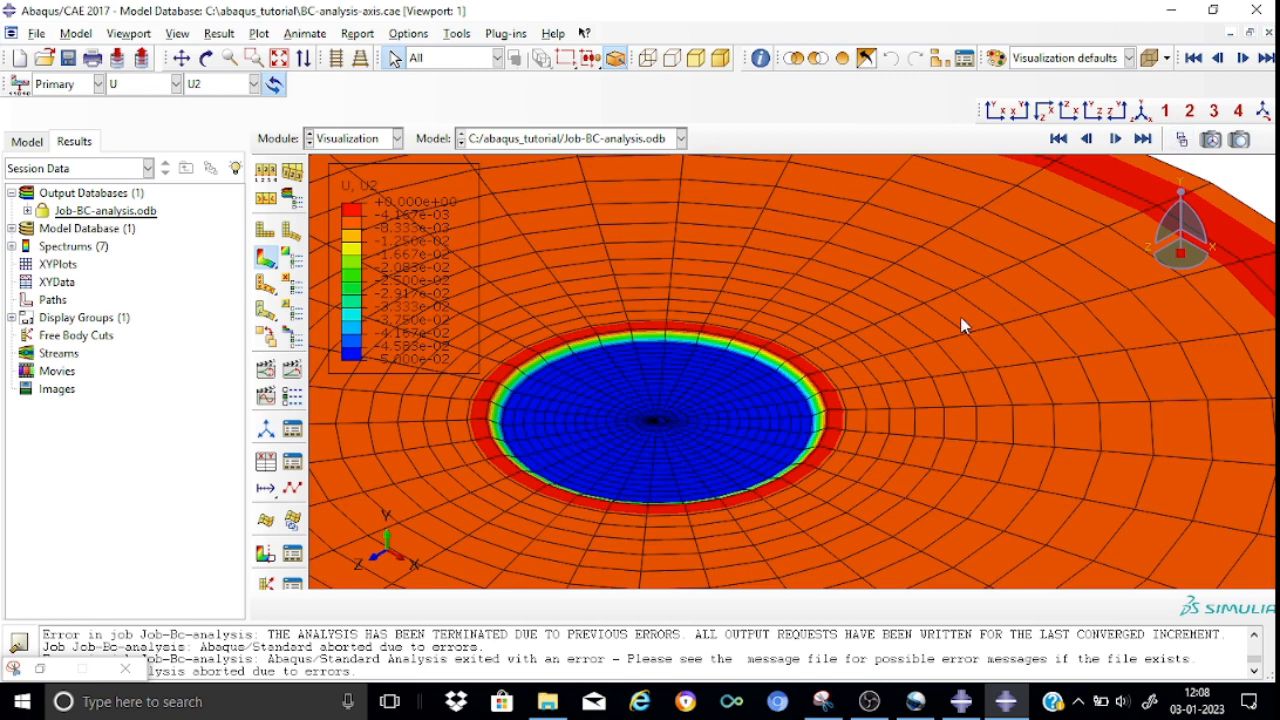
- Set a uniform deformation scale factor of 5 in the common plot options
left_click(265, 172)
left_click(89, 364)
left_click(127, 388)
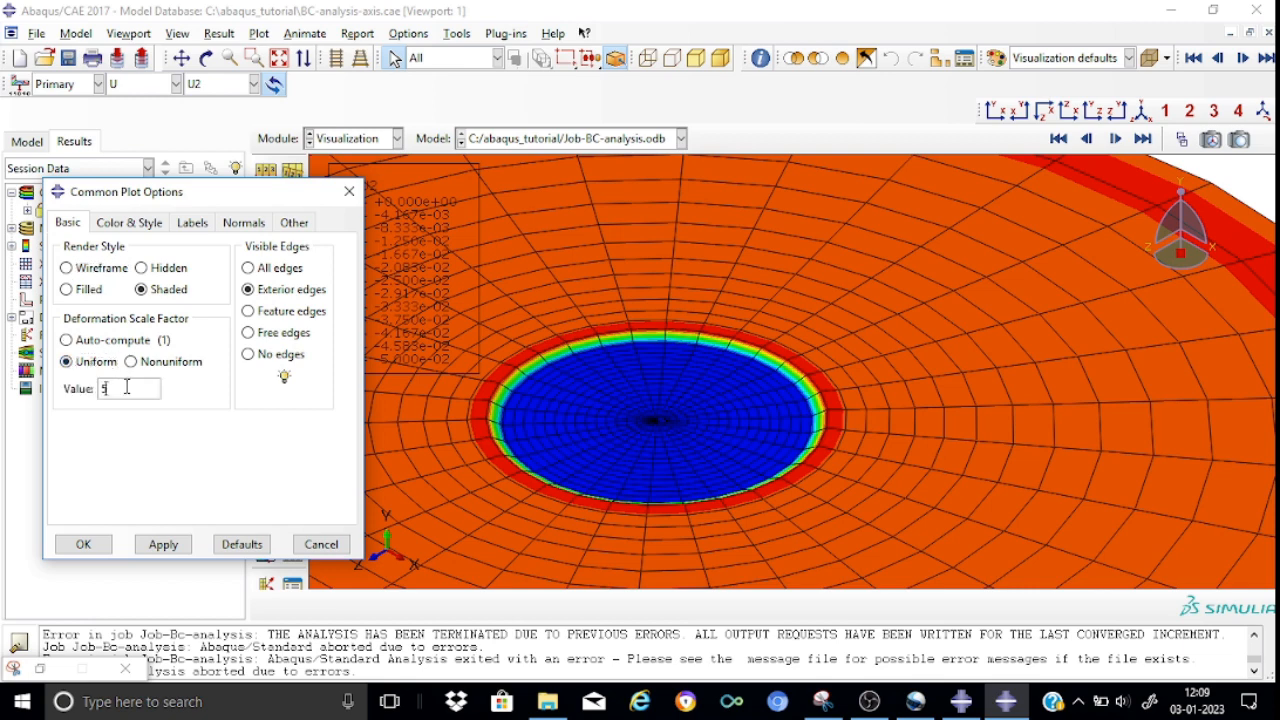
type("5")
left_click(86, 544)
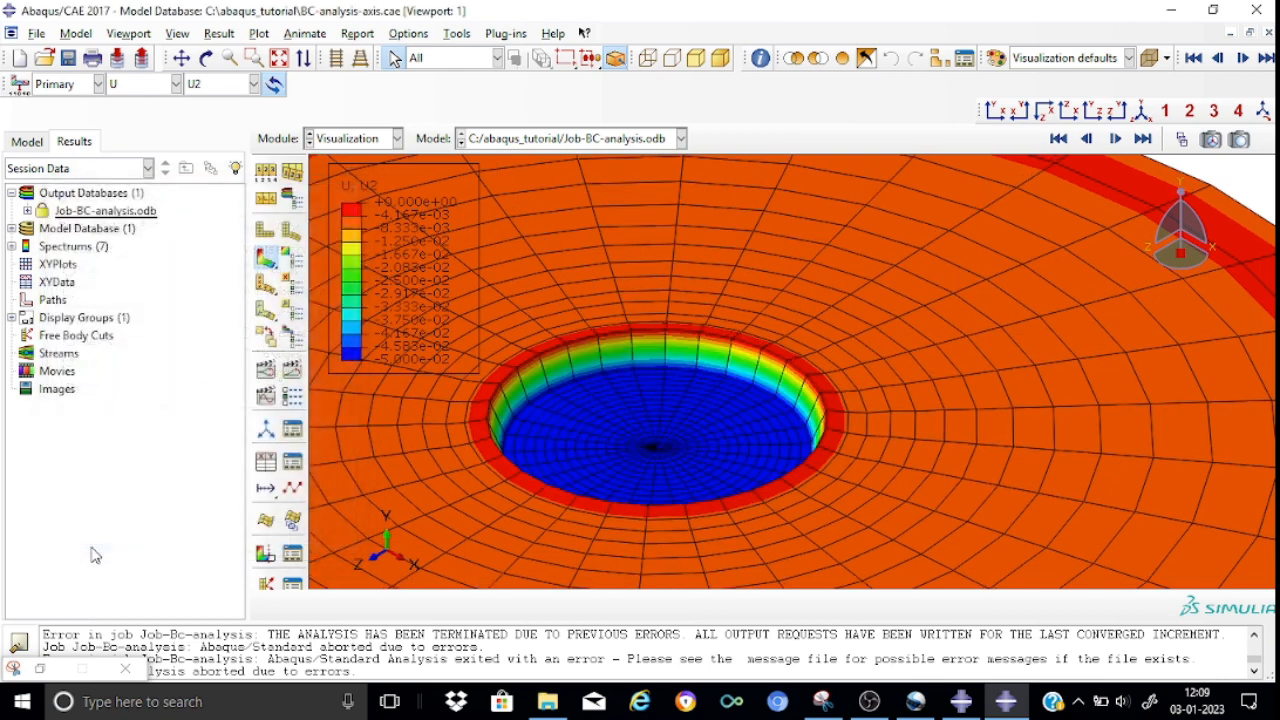
- Review the U2 contours back to frame 35 of Step-soil, return to frame 228, and close the Frame Selector
left_click(1182, 139)
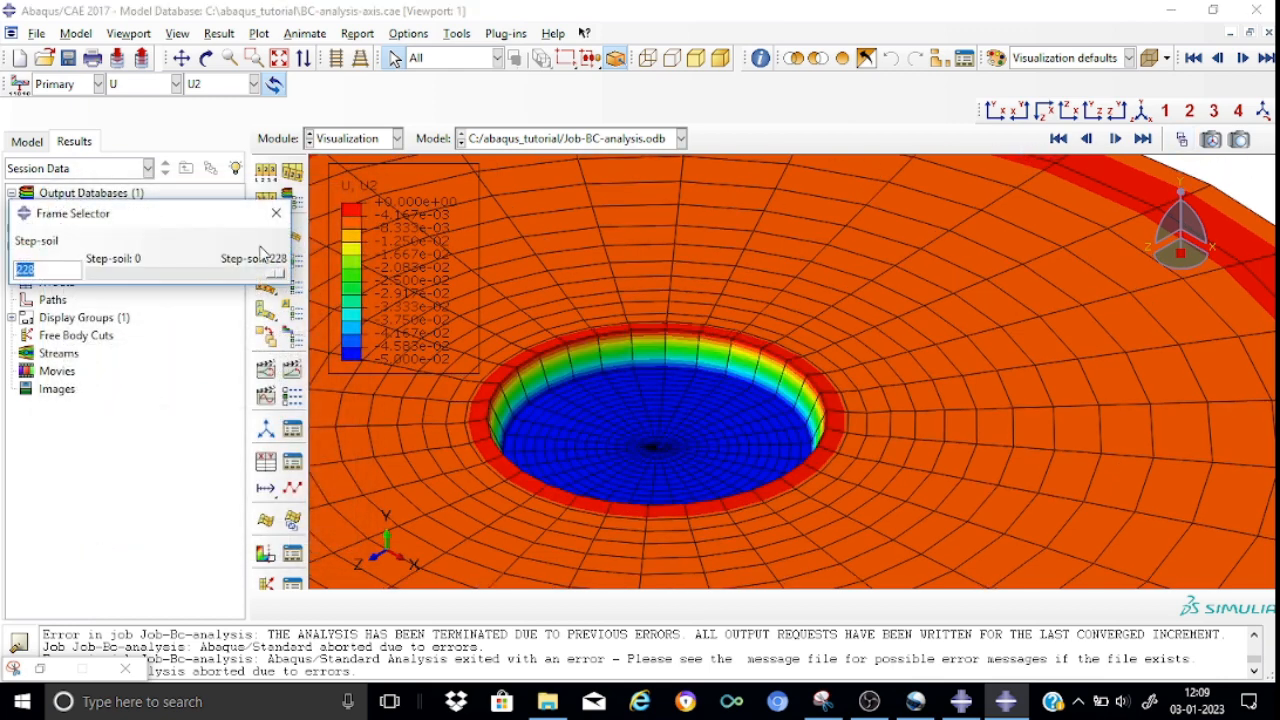
left_click_drag(275, 272, 131, 279)
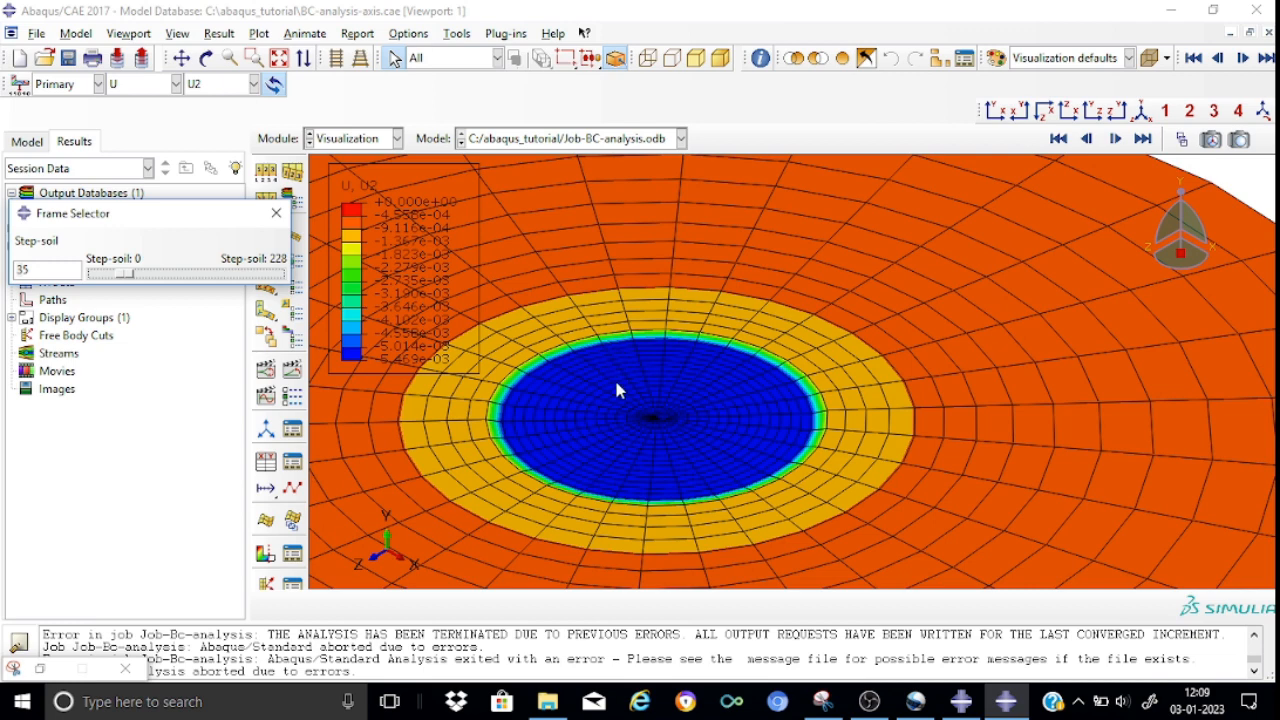
left_click_drag(130, 276, 279, 283)
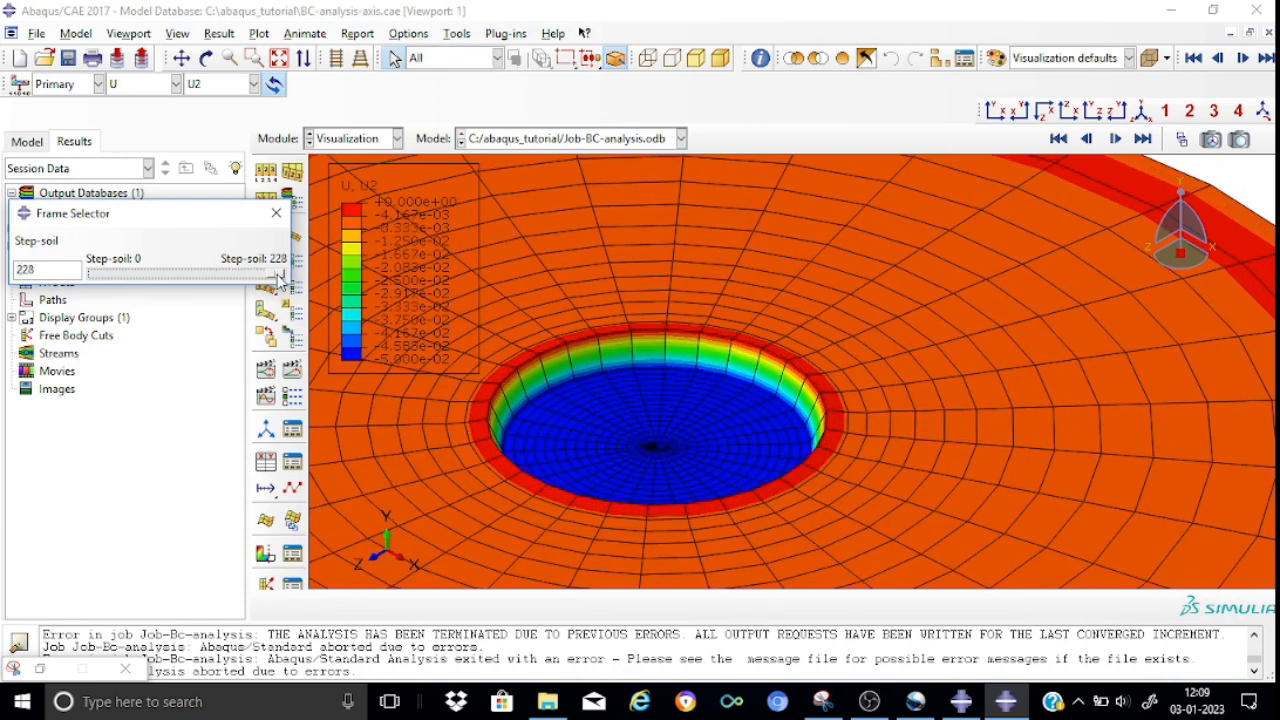
left_click(276, 213)
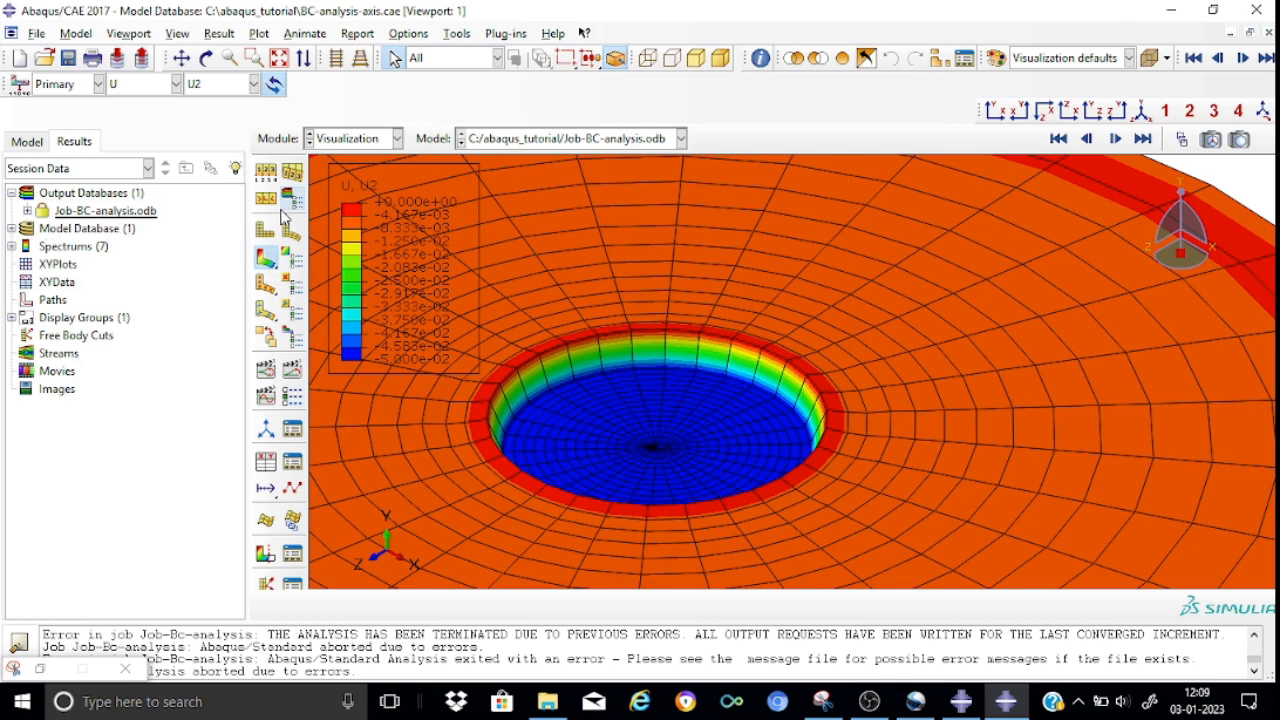
- Show the whole model in isometric view and reduce the element sweep to 0 to 180 degrees
left_click(1147, 114)
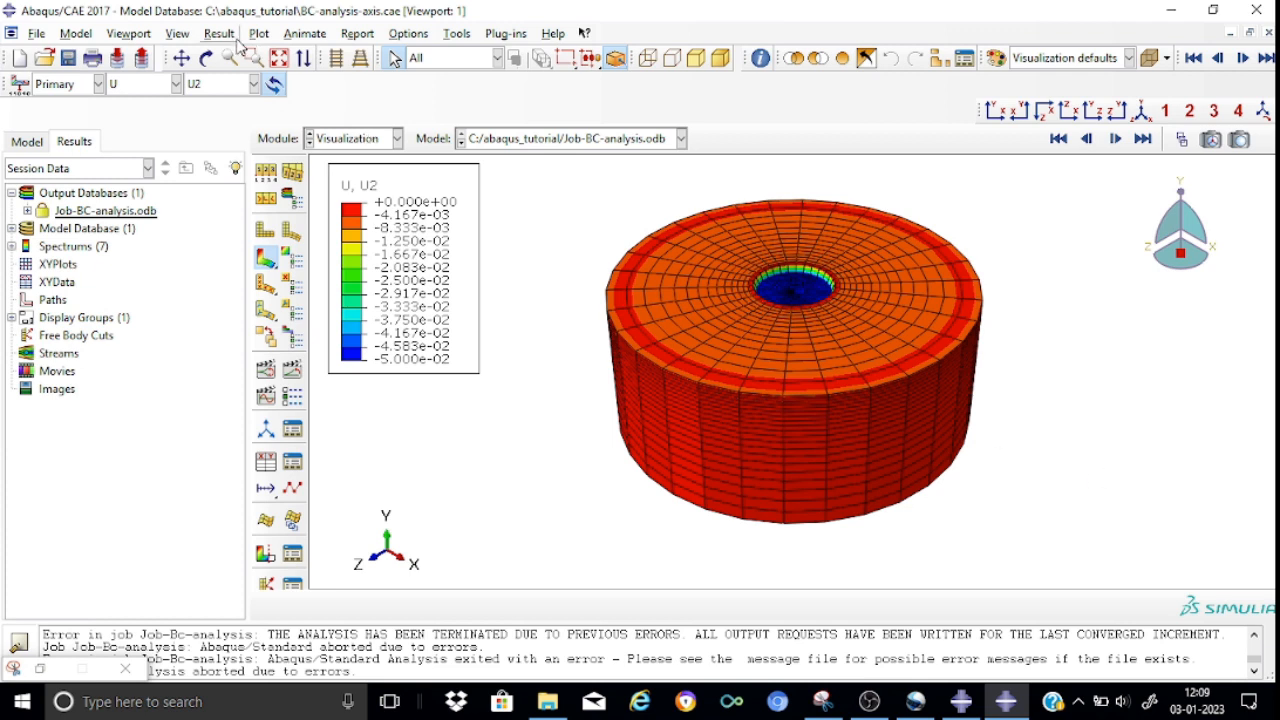
left_click(180, 36)
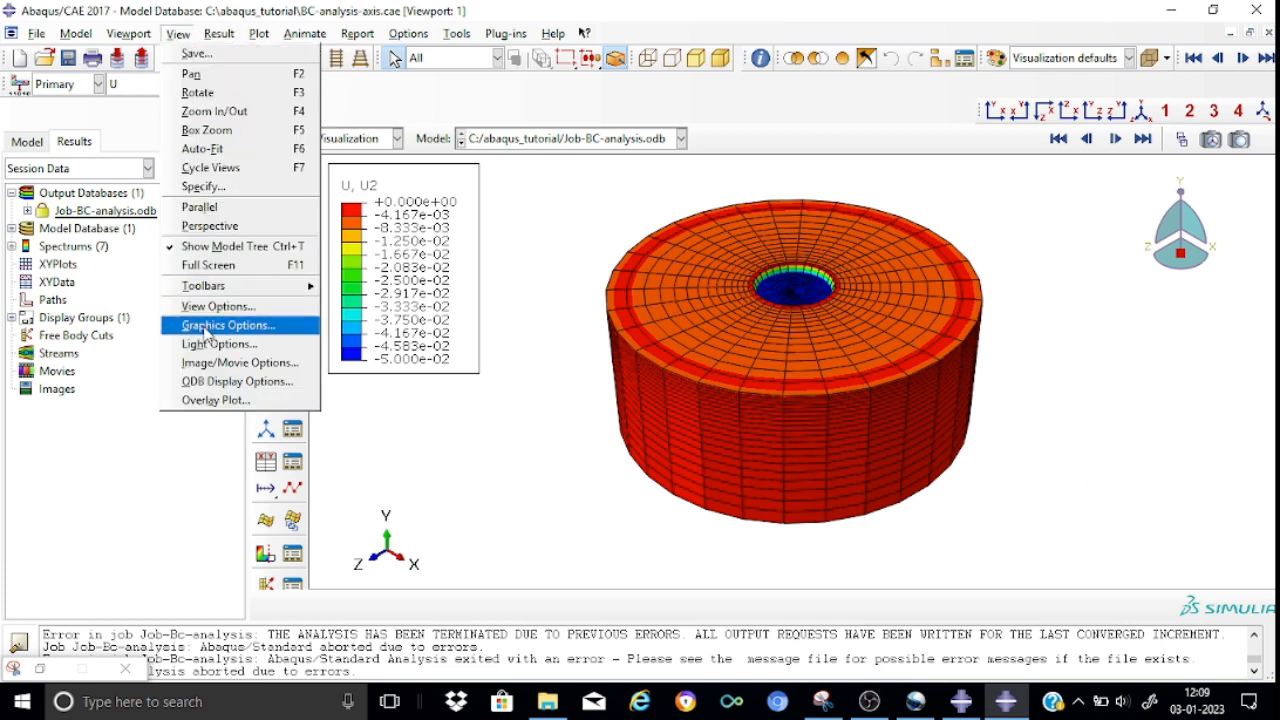
left_click(215, 385)
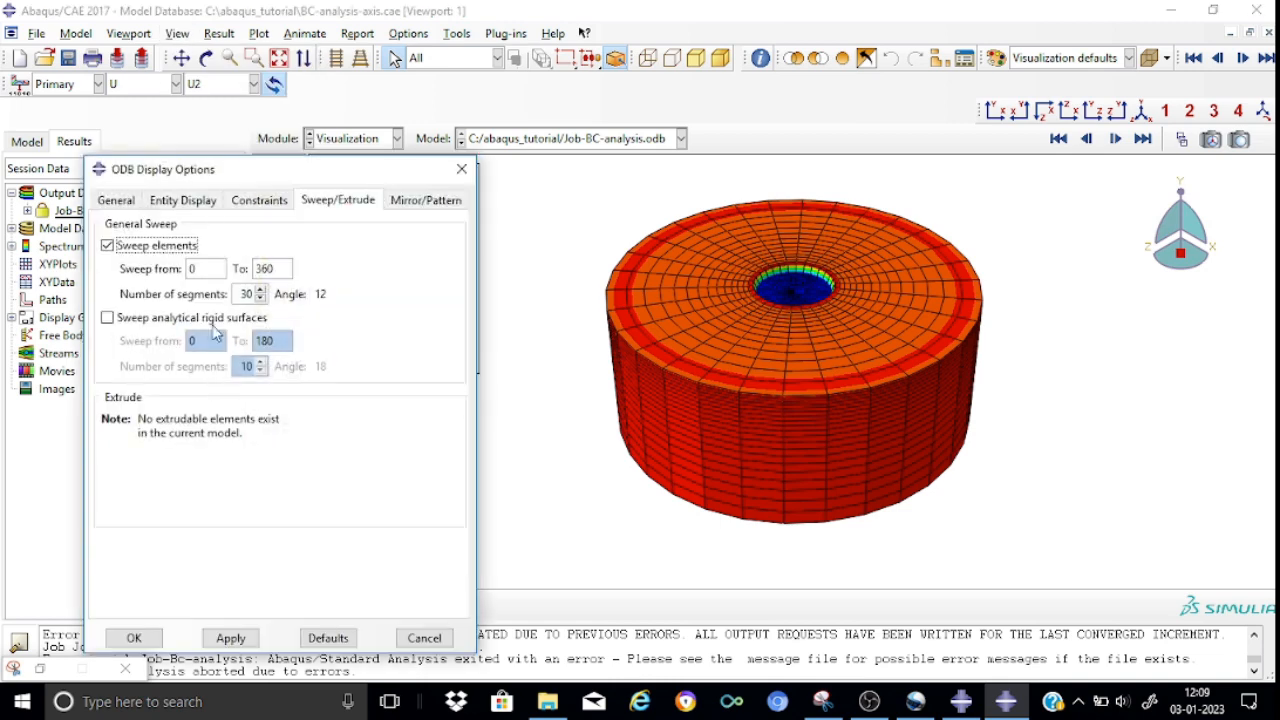
left_click(283, 269)
type("15")
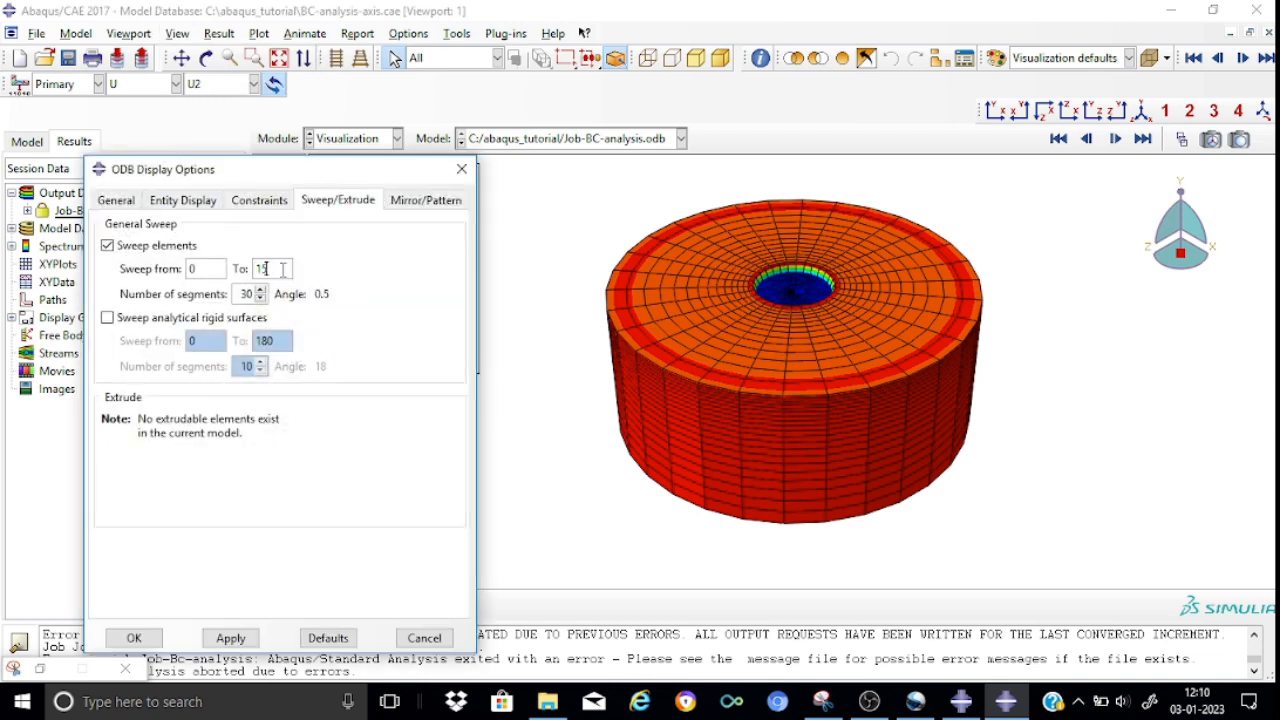
key("BackSpace")
type("80")
left_click(248, 639)
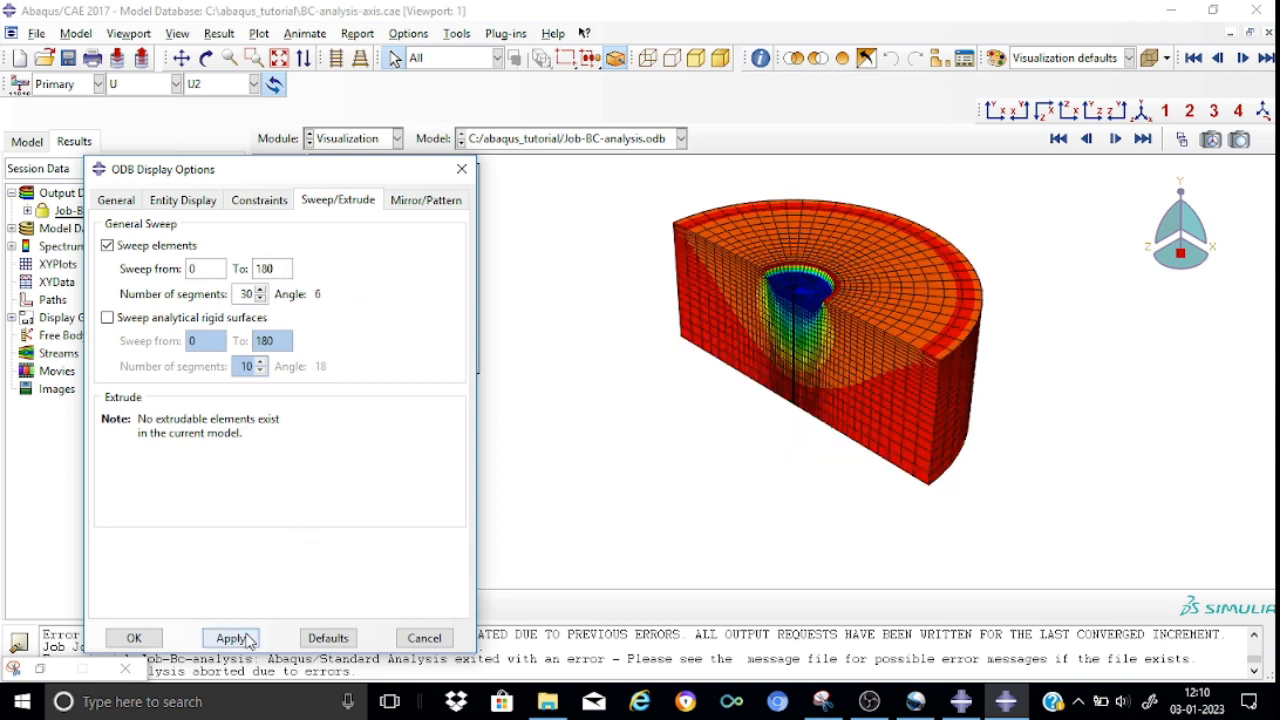
left_click(136, 638)
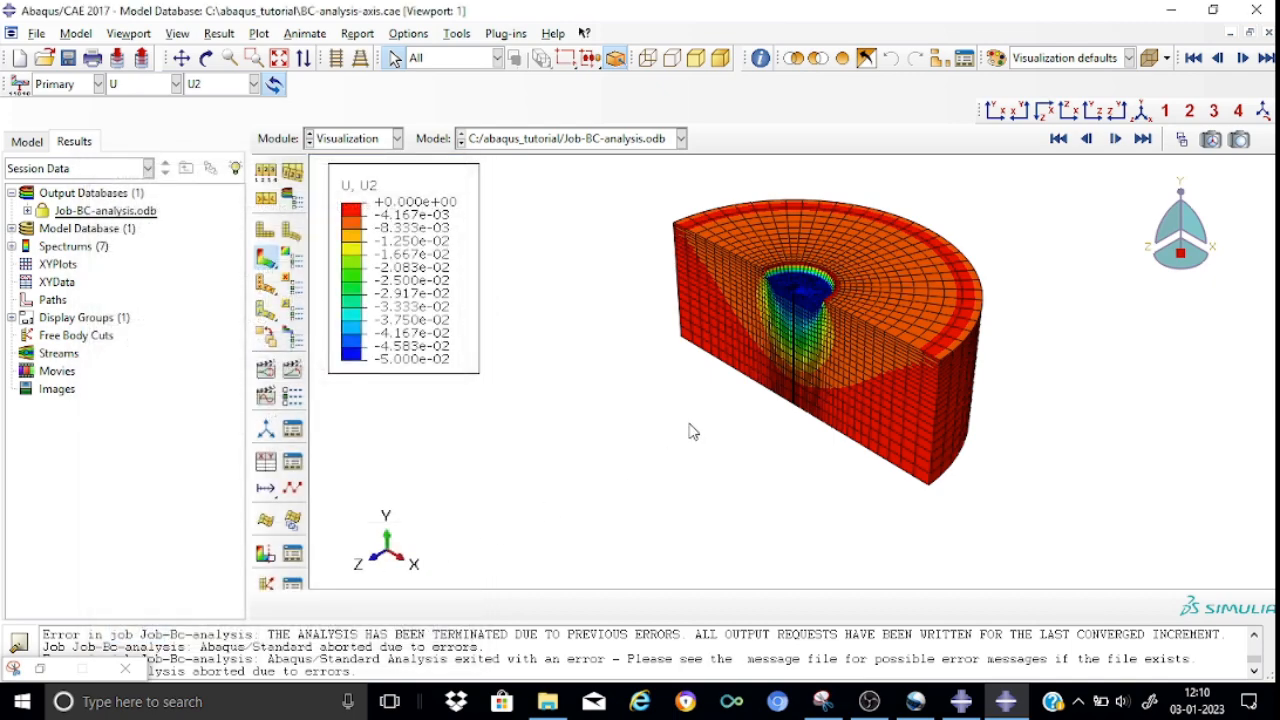
- Examine the U2 contours on the cut face beneath the footing at frame 228 using the Frame Selector
scroll(845, 277, "up", 5)
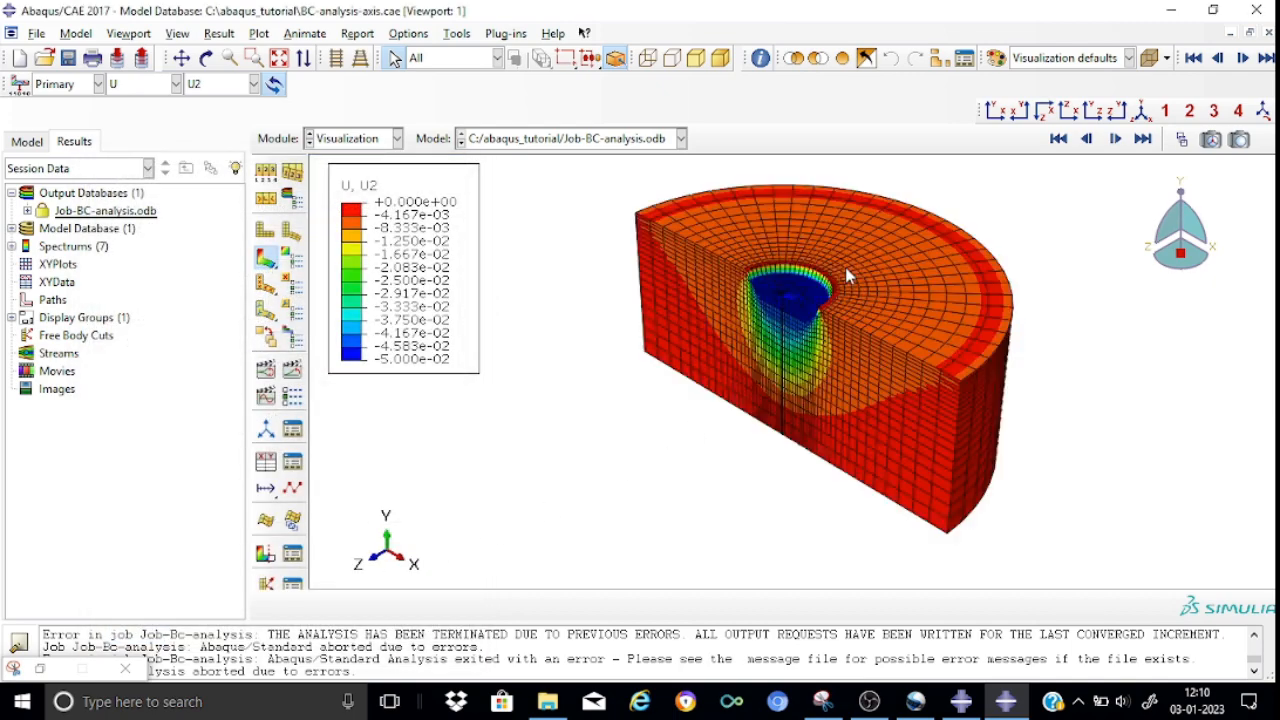
scroll(845, 277, "up", 2)
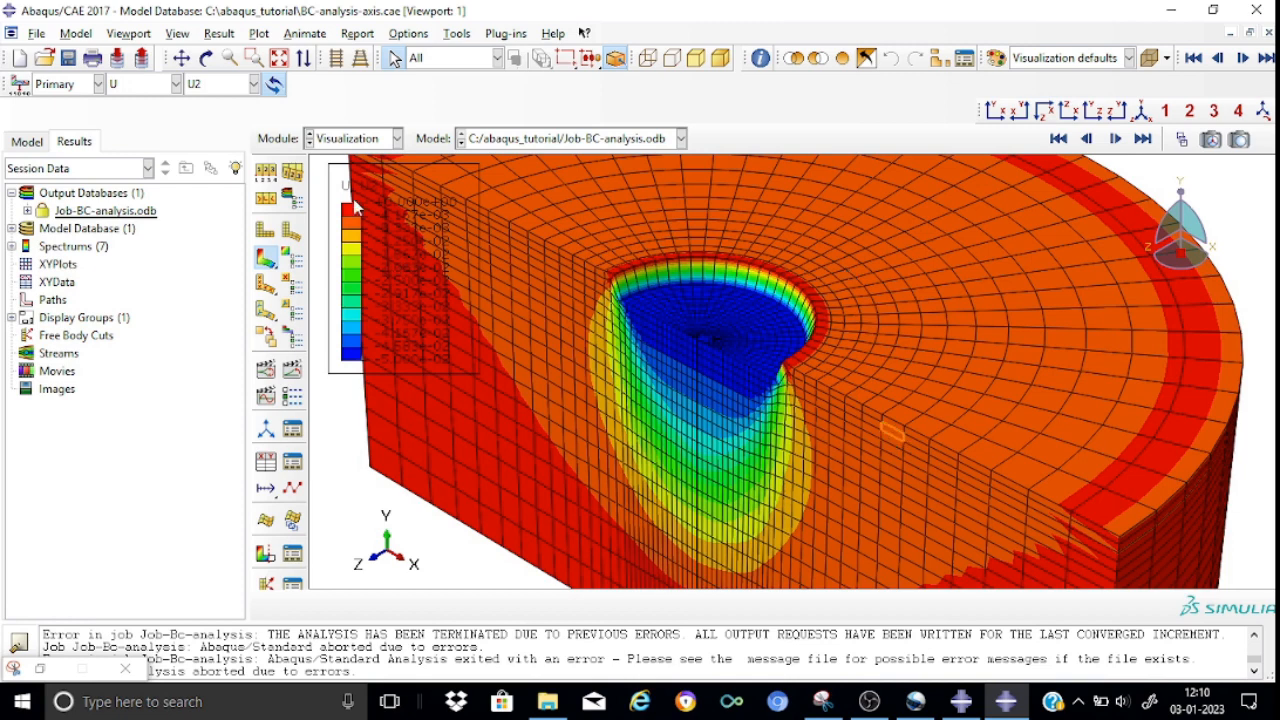
left_click(1181, 140)
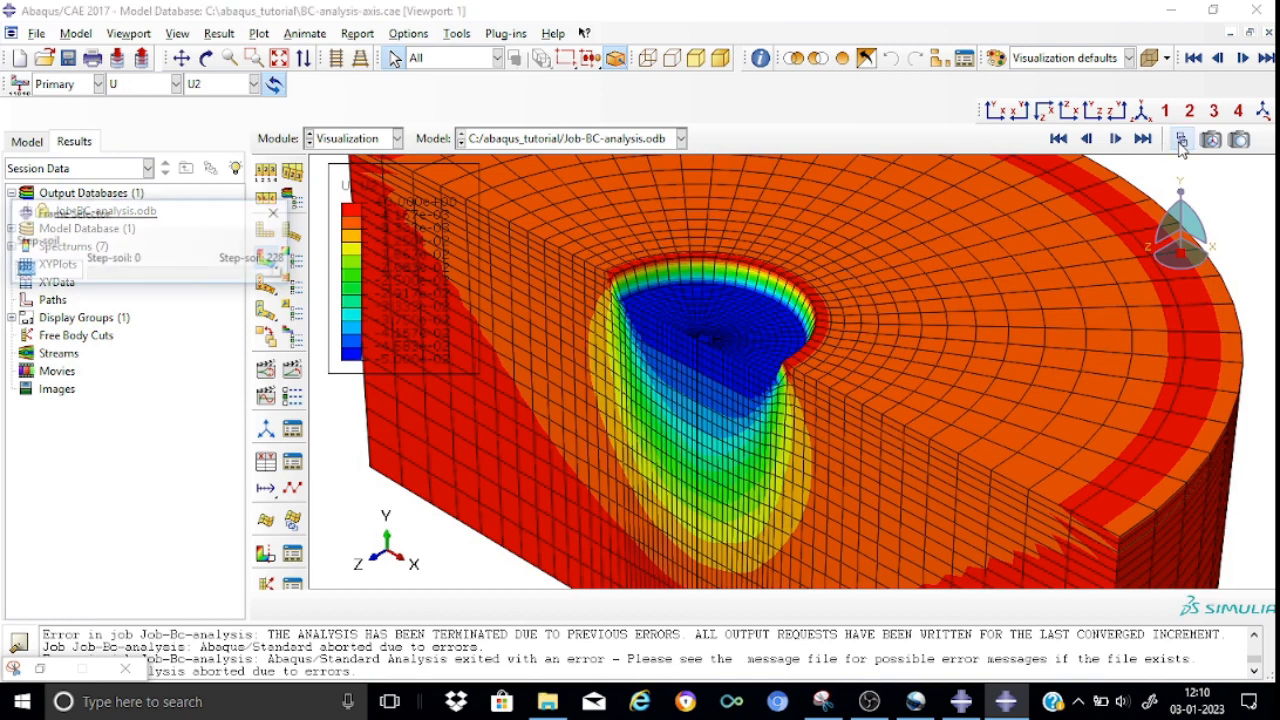
left_click_drag(270, 280, 308, 285)
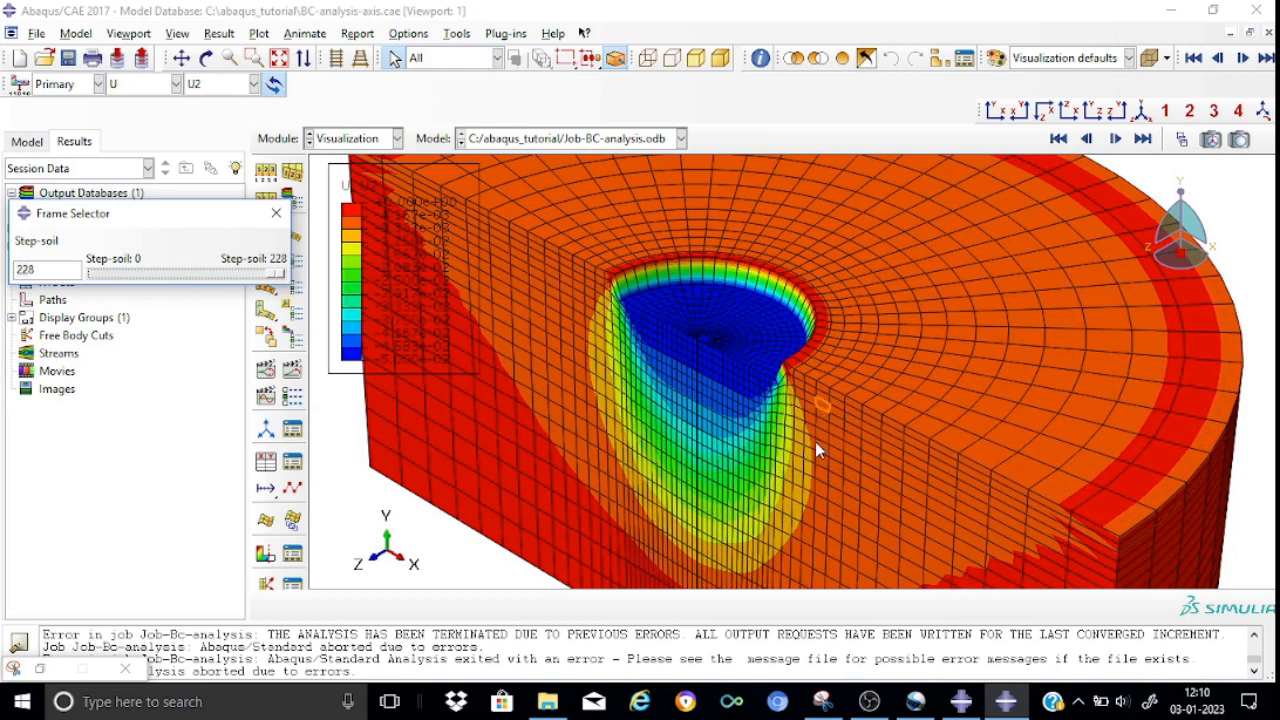
left_click(277, 215)
- Switch the contour plot of the half-swept model to the stress component S22
left_click(176, 85)
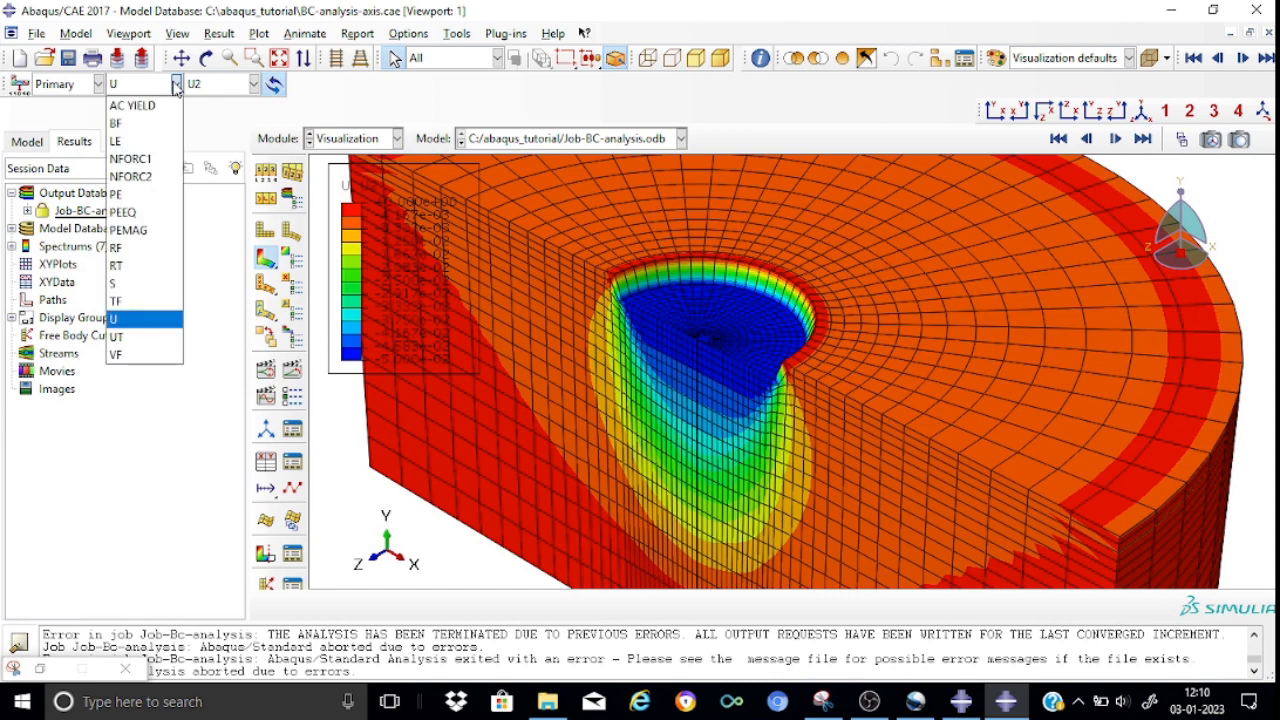
left_click(117, 283)
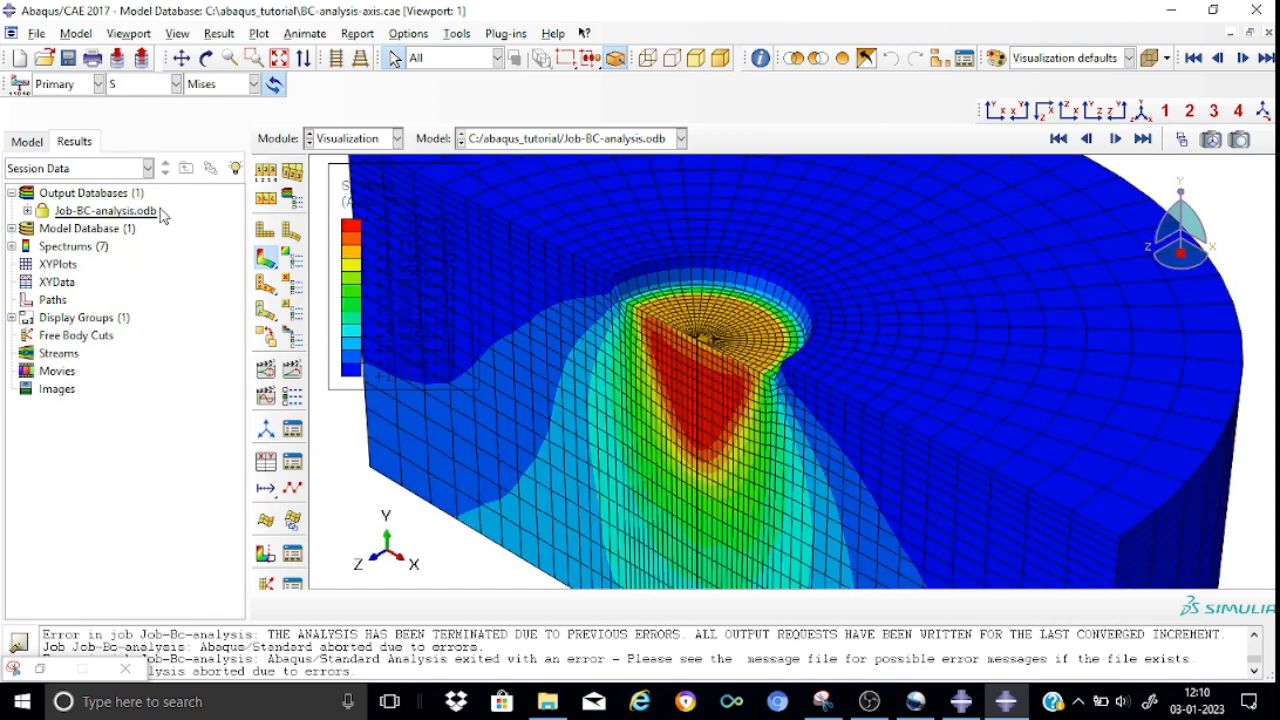
left_click(255, 85)
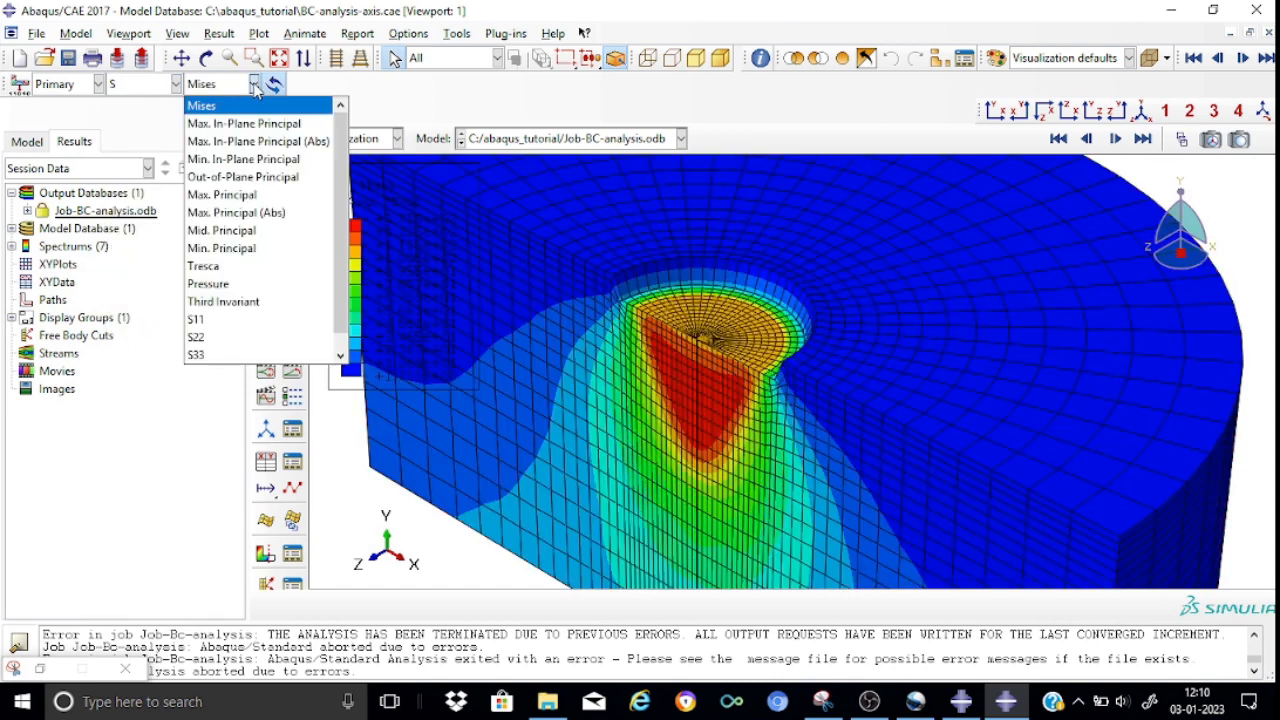
left_click(216, 338)
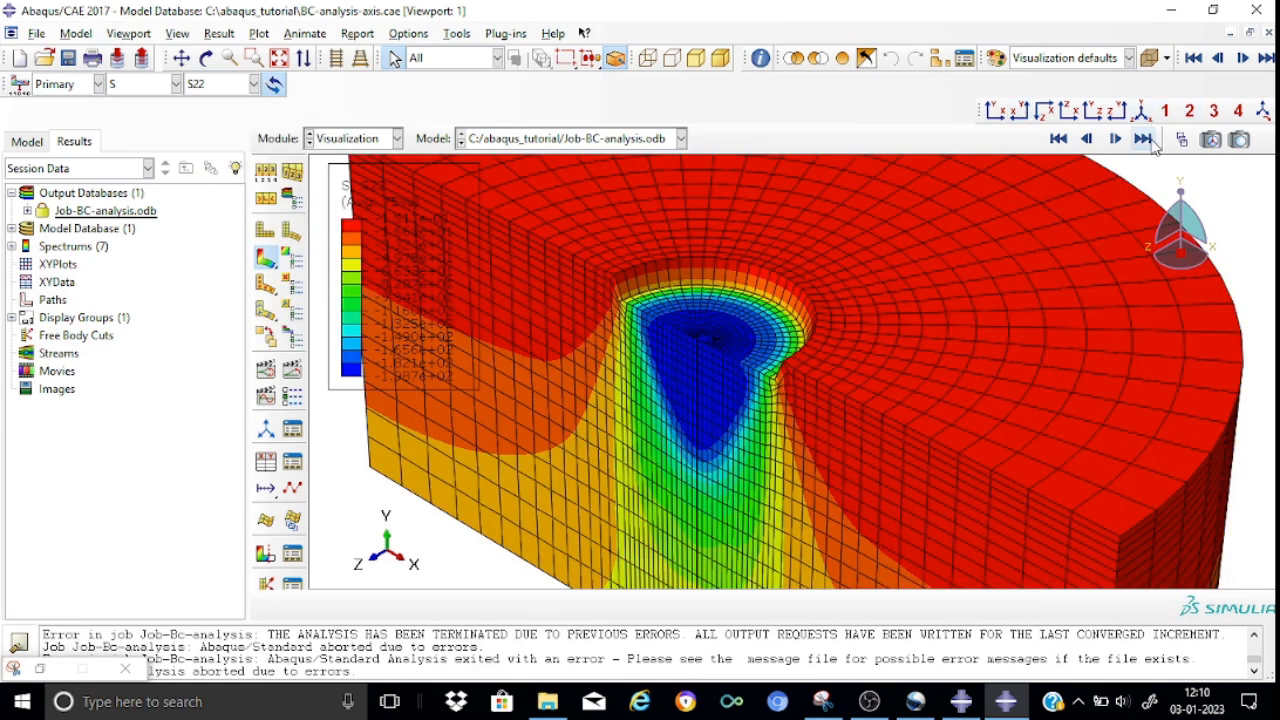
- Review how the S22 contours develop from the early frames of Step-soil to frame 228, and close the Frame Selector
left_click(1181, 141)
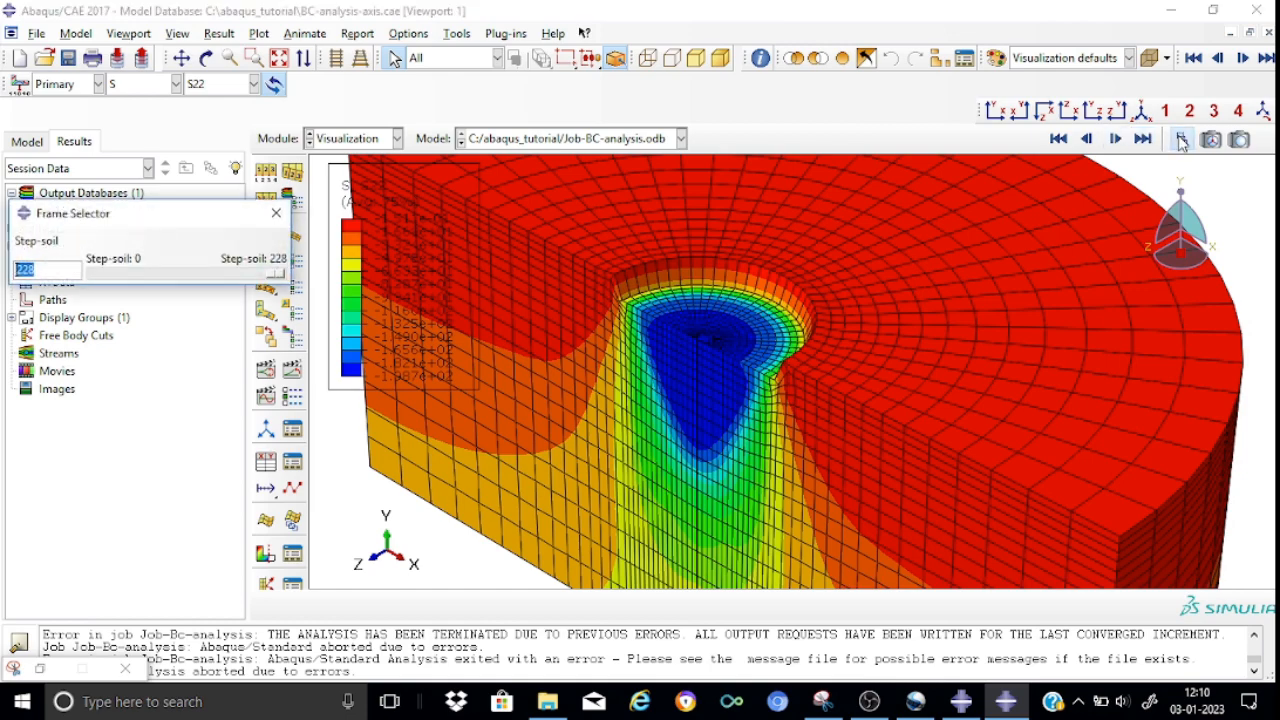
left_click_drag(276, 279, 113, 300)
left_click_drag(95, 300, 298, 275)
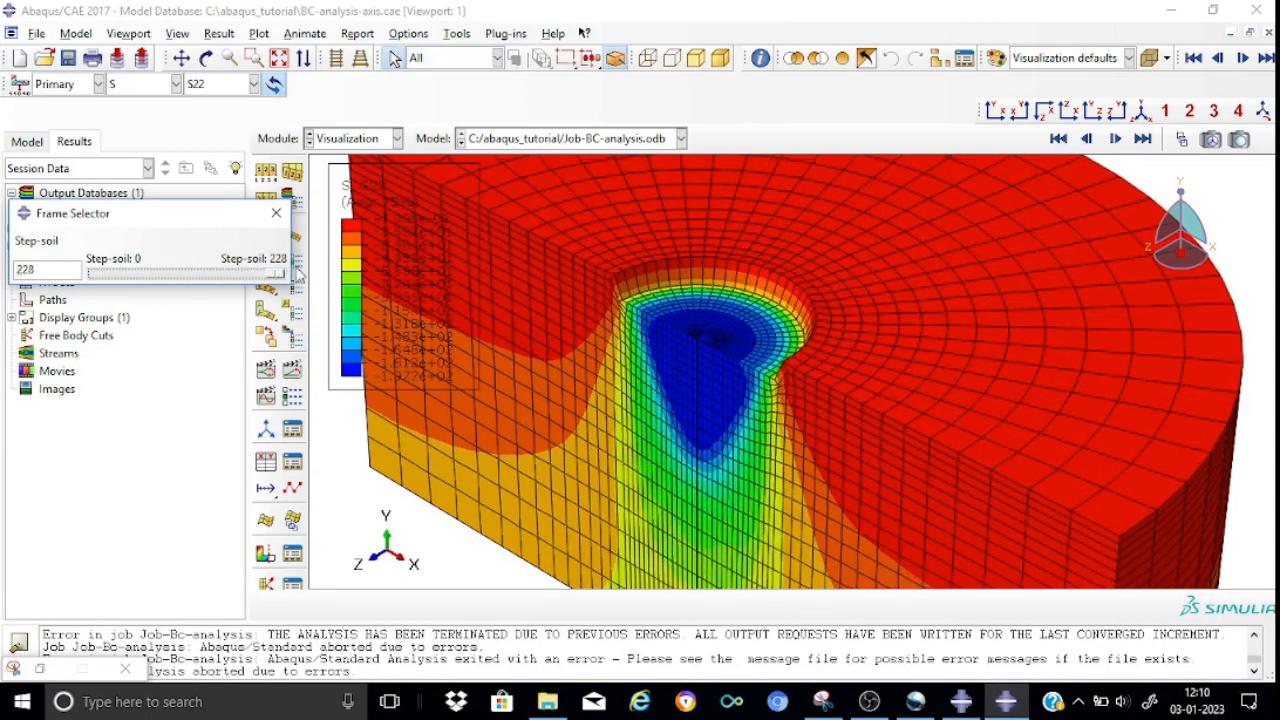
left_click(276, 216)
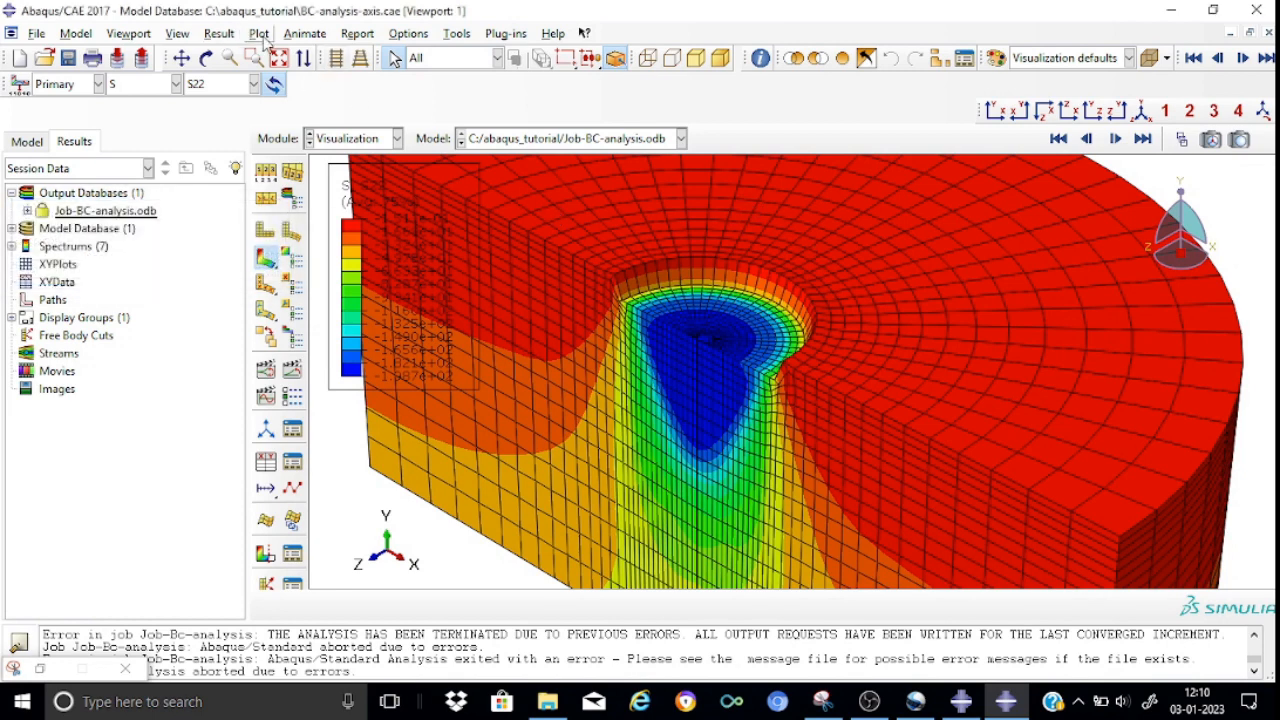
- Show the half-swept model's S22 contours in the front XY view with the full section in sight
left_click(995, 112)
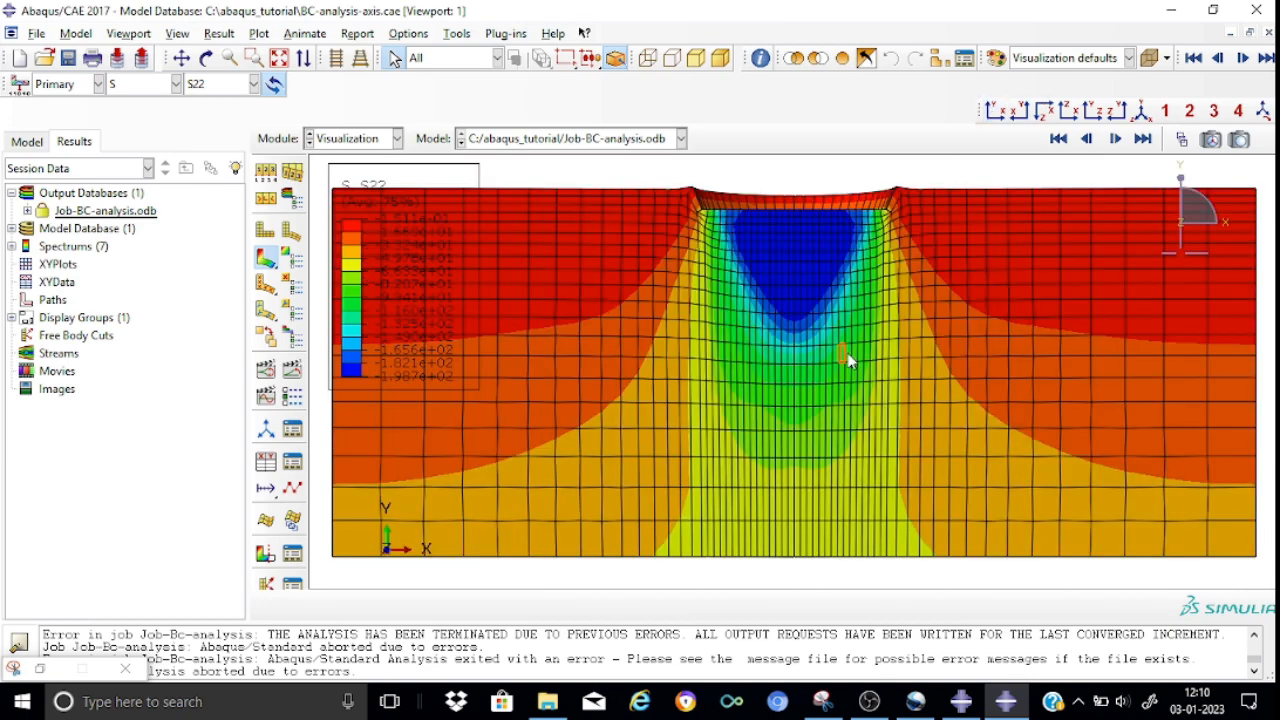
scroll(848, 357, "up", 2)
scroll(846, 358, "down", 4)
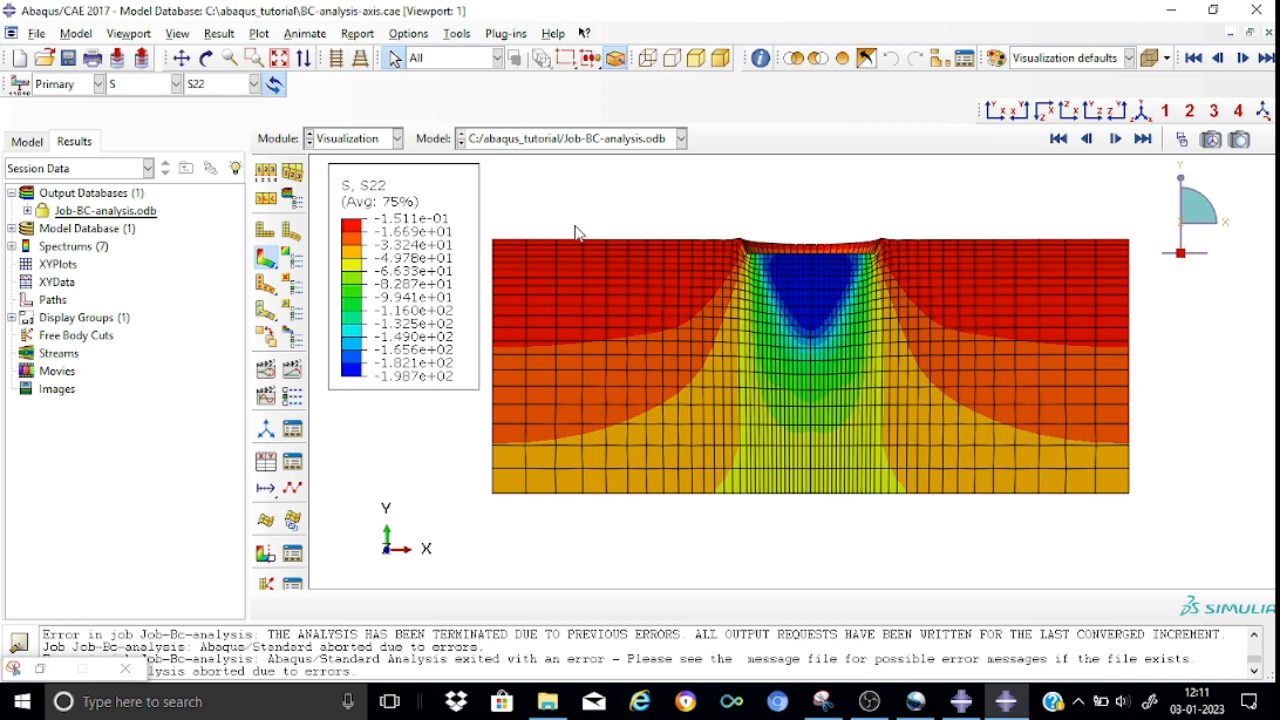
- Turn off the element sweep in the ODB display options and apply the change
left_click(178, 36)
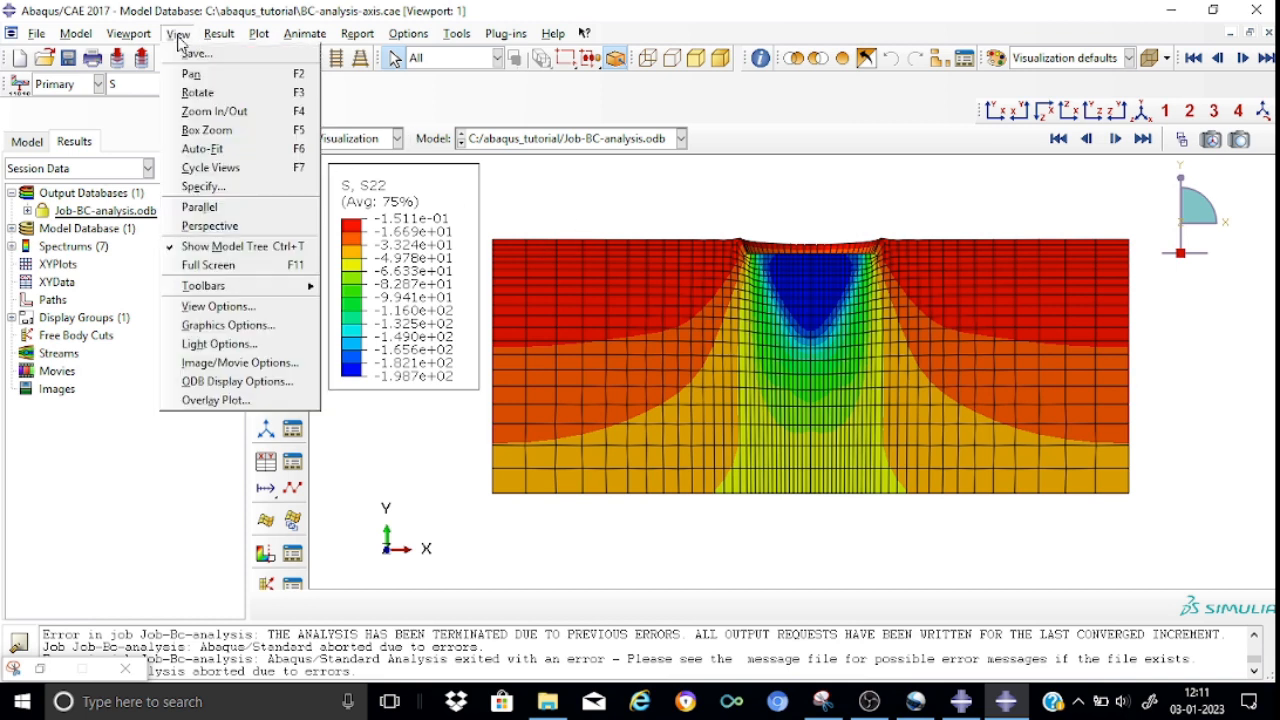
left_click(267, 386)
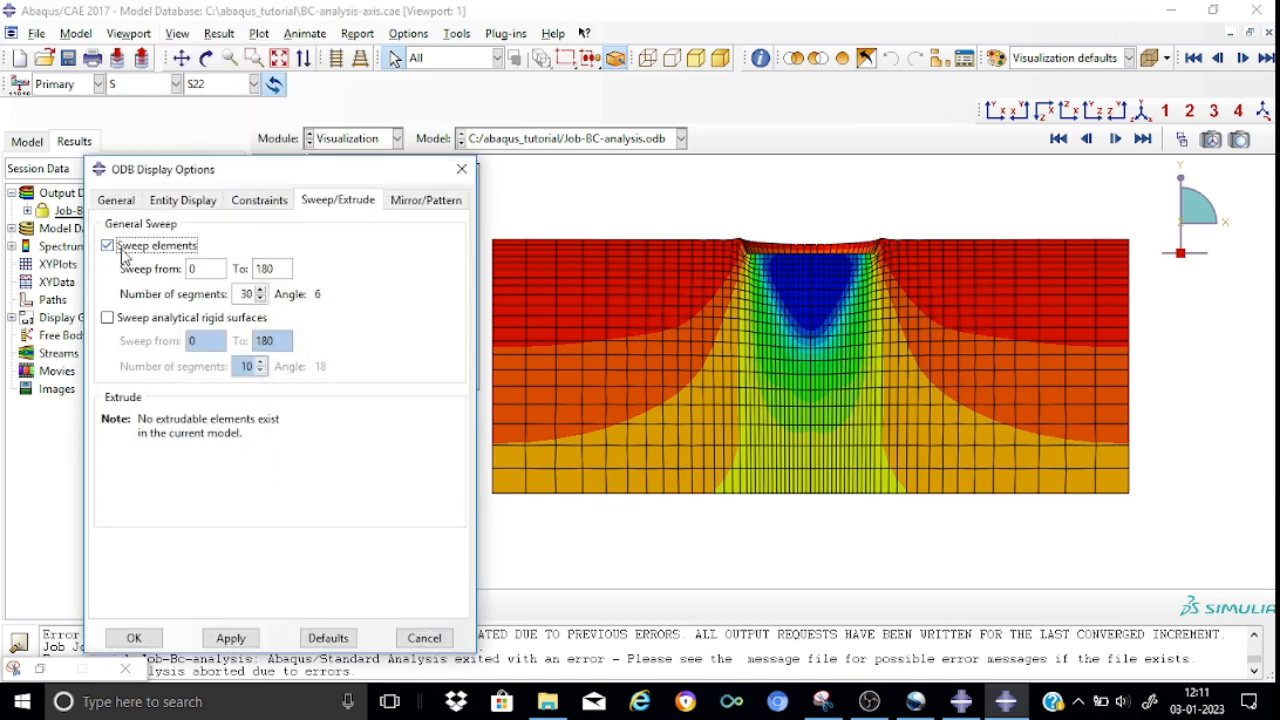
left_click(117, 250)
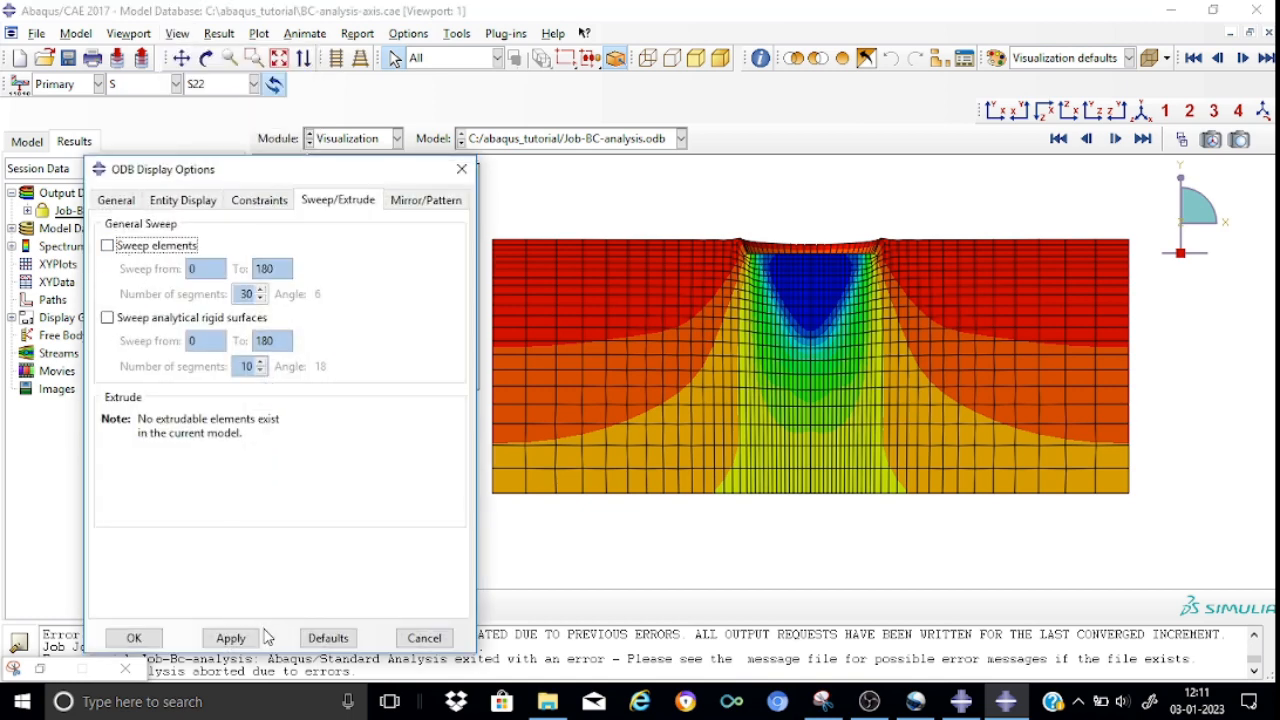
left_click(230, 638)
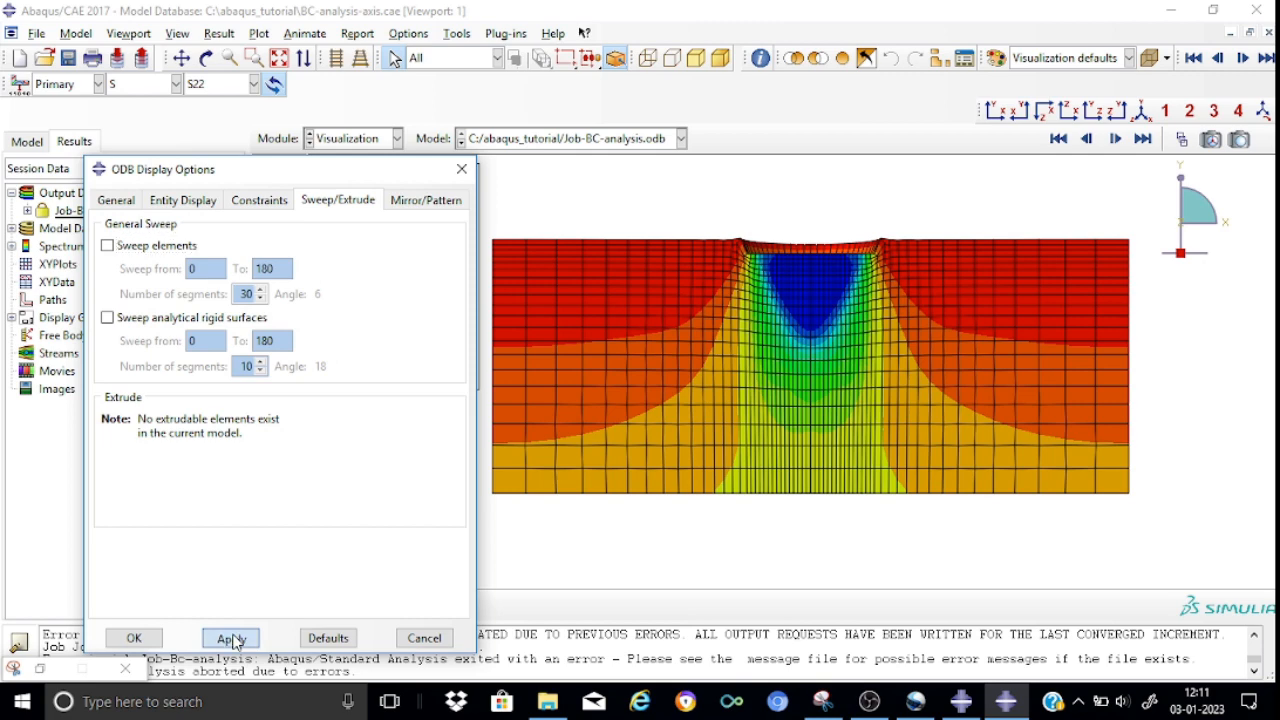
- Close the ODB display options and show the unswept axisymmetric section in the front XY view
left_click(136, 640)
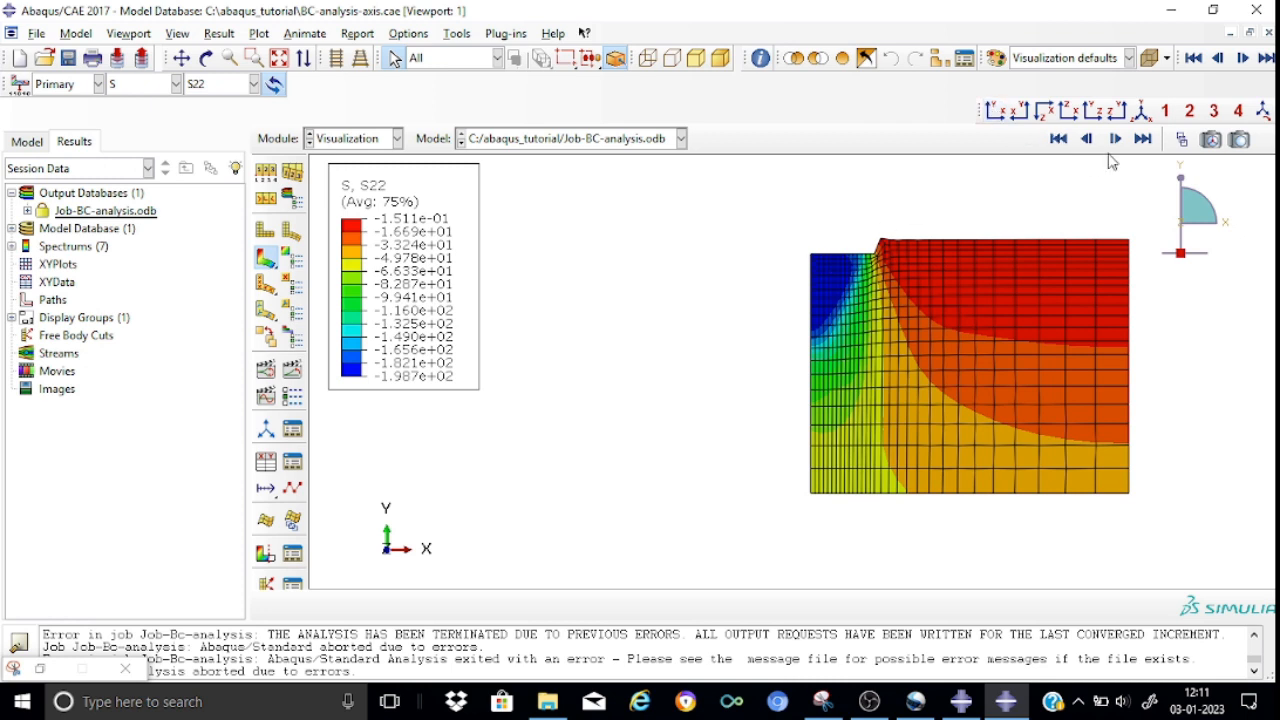
left_click(995, 112)
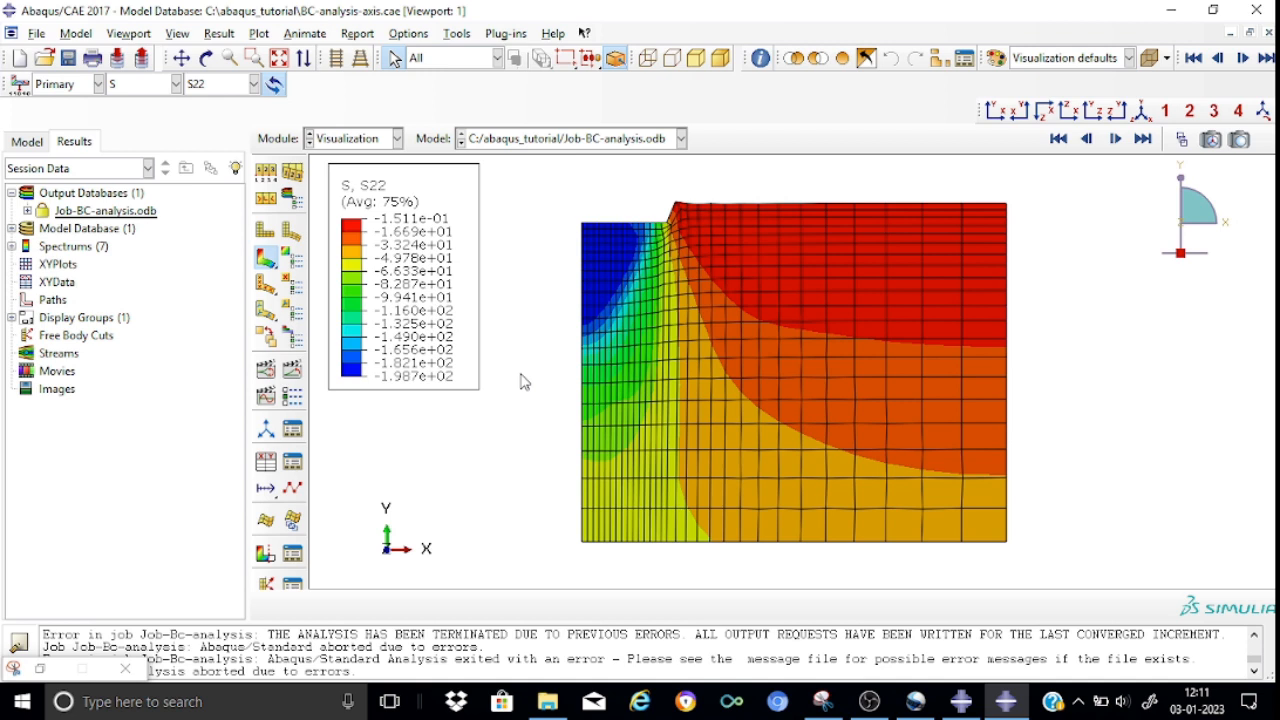
- Start creating XY data from ODB field output, with Unique Nodal as the output variable position
left_click(265, 464)
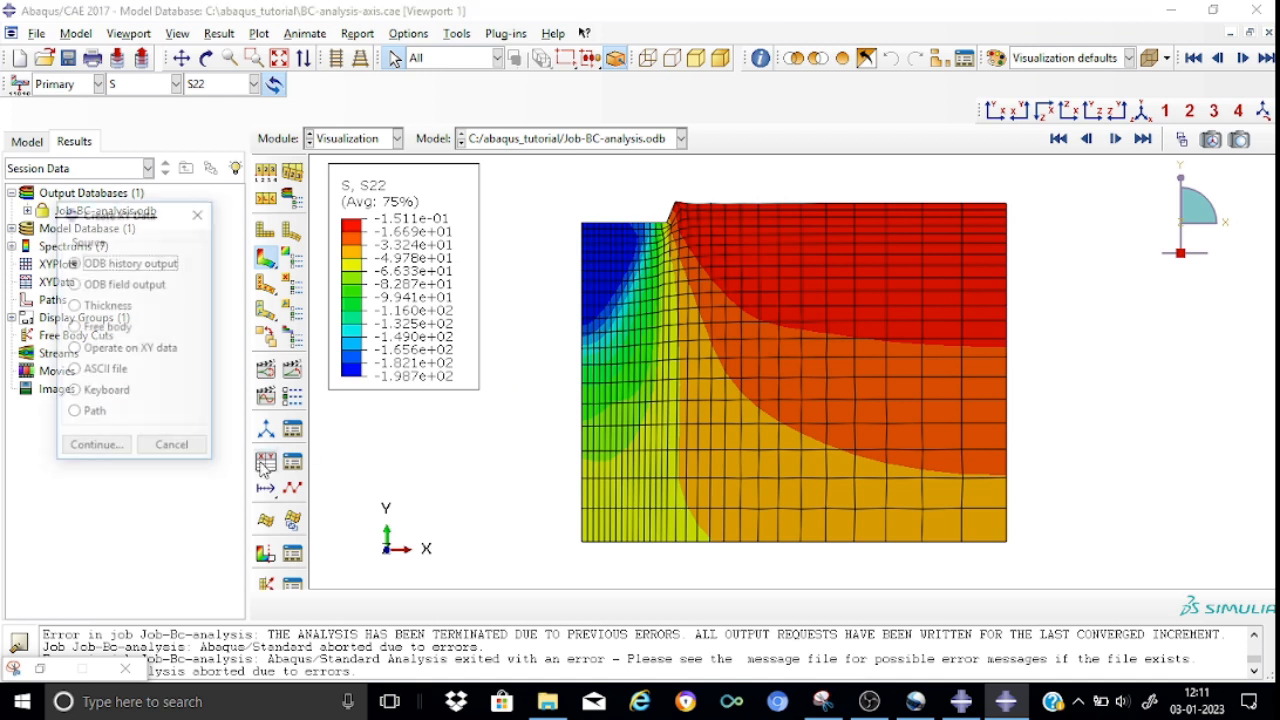
left_click(100, 287)
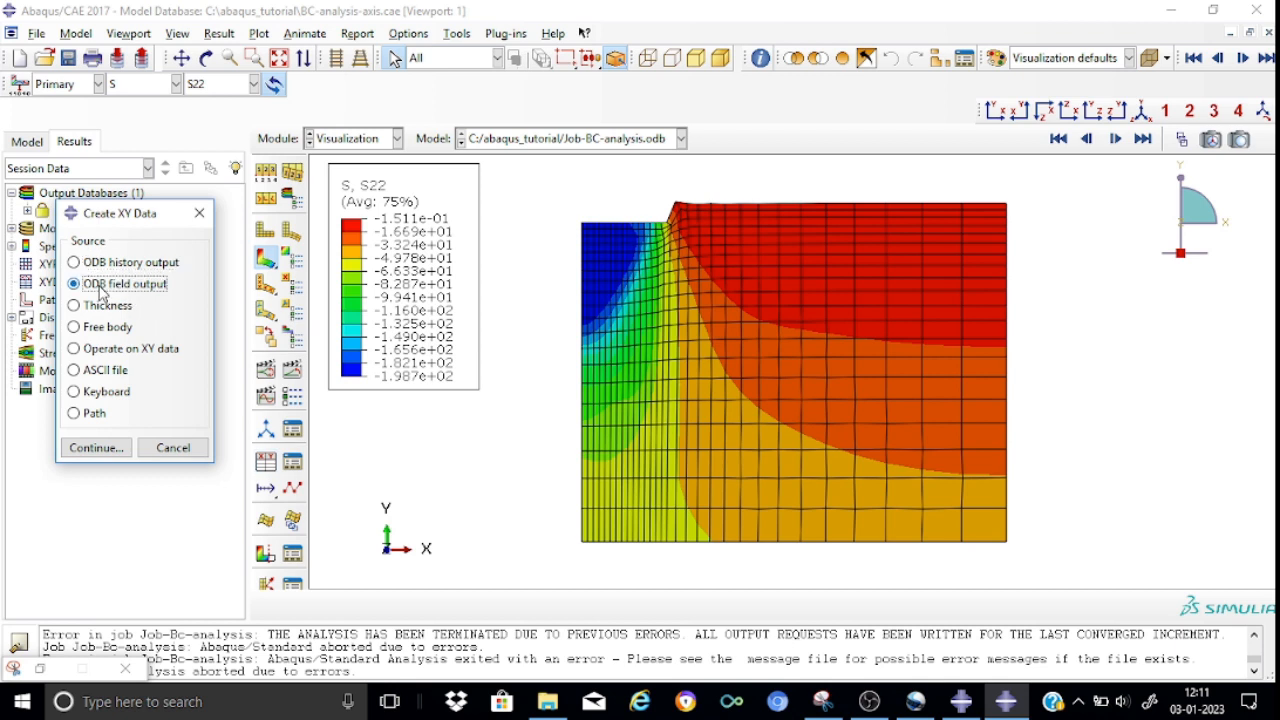
left_click(97, 448)
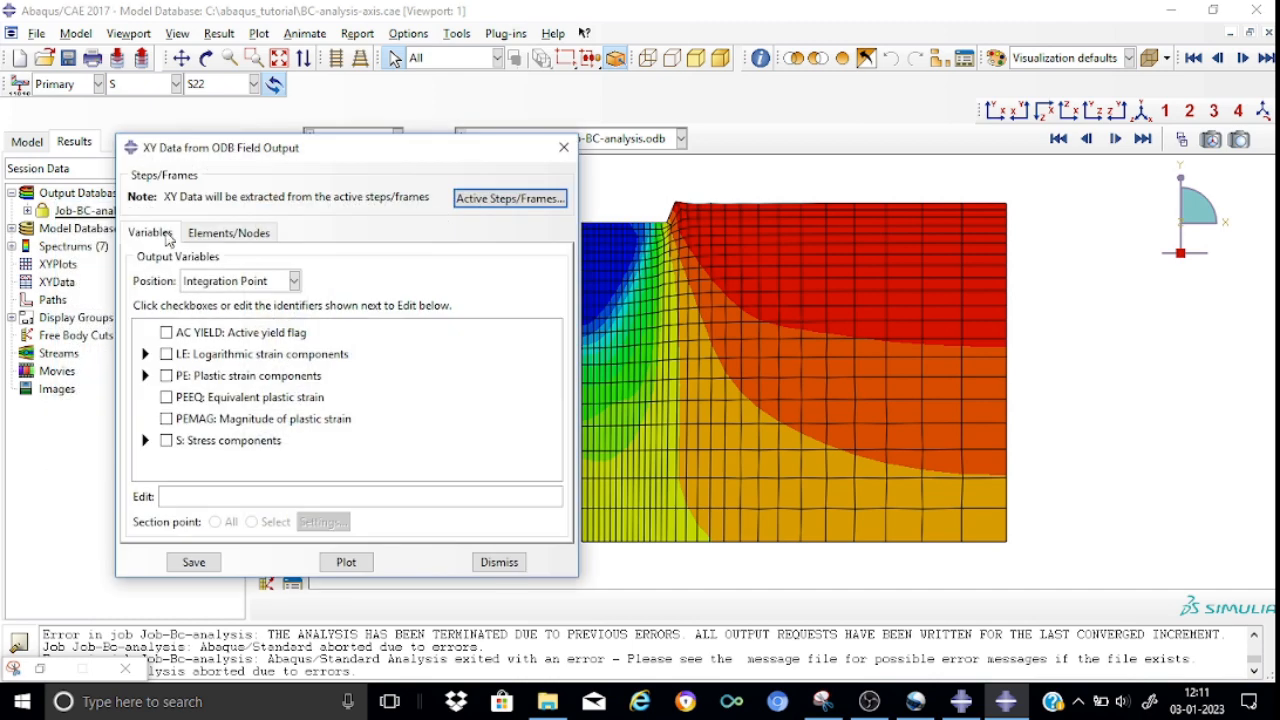
left_click(294, 281)
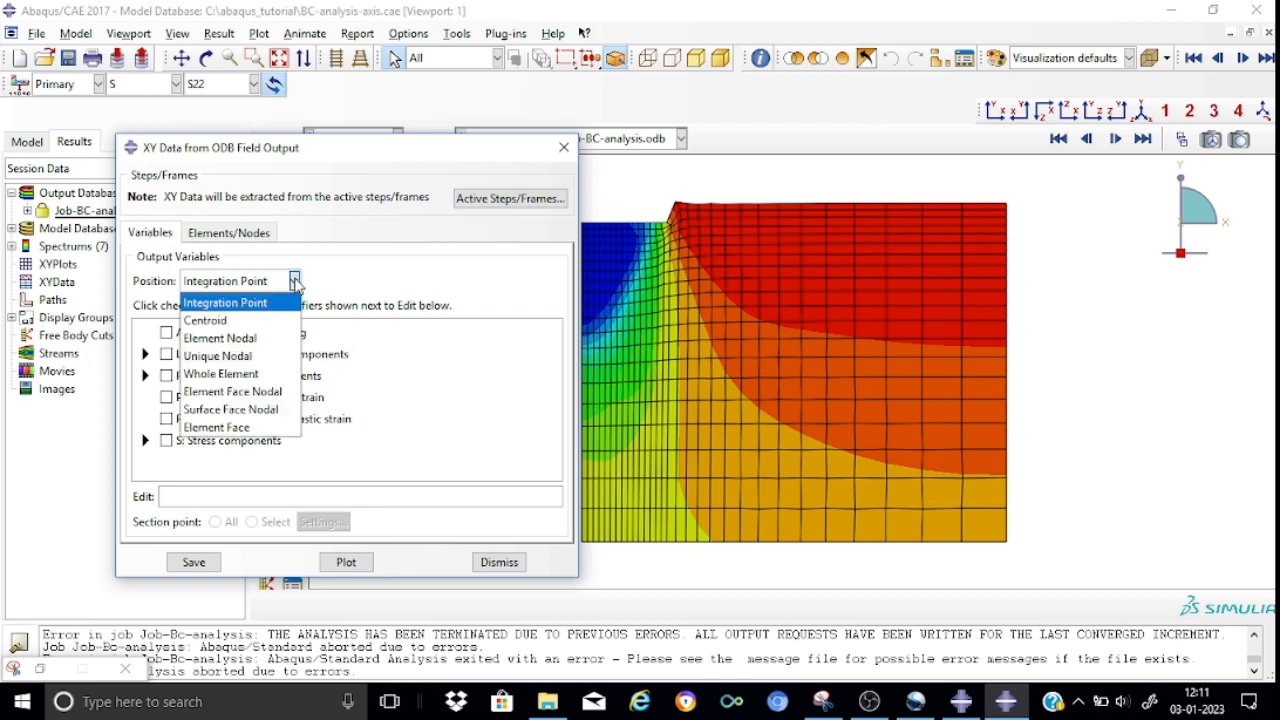
left_click(263, 356)
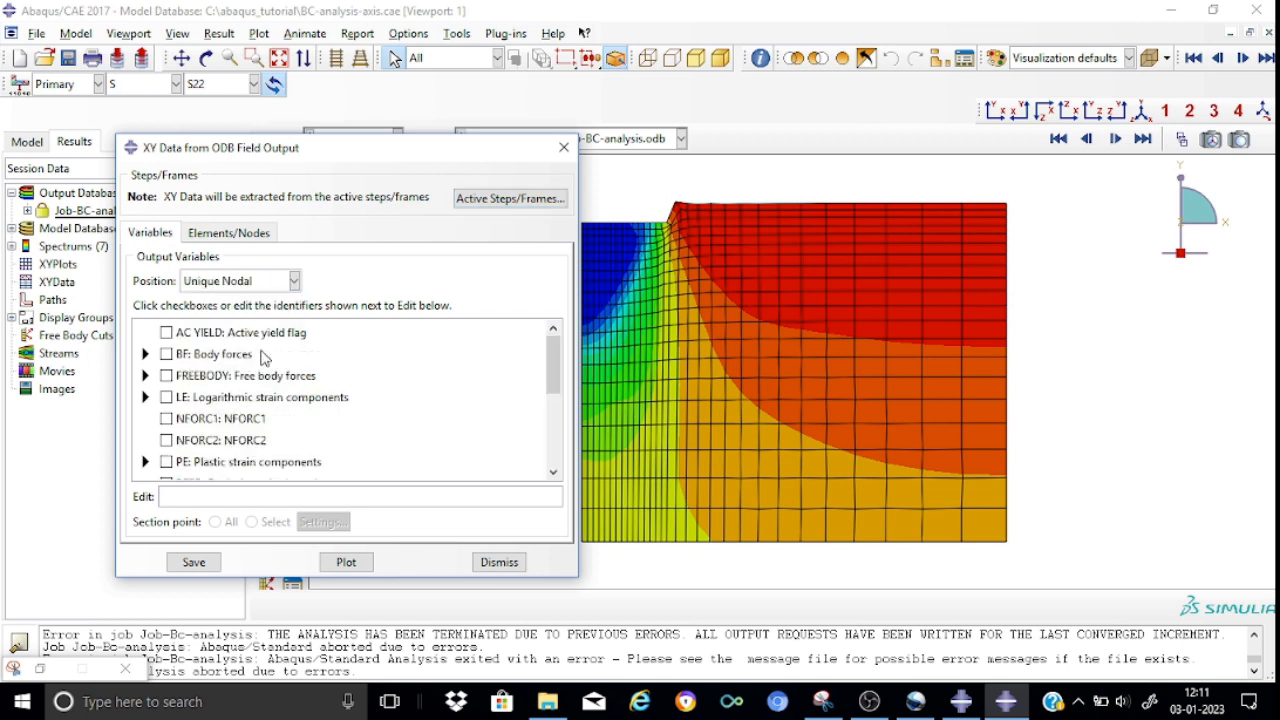
- Choose the stress component S22 and the spatial displacement U2 as the output variables to extract
left_click_drag(551, 354, 548, 428)
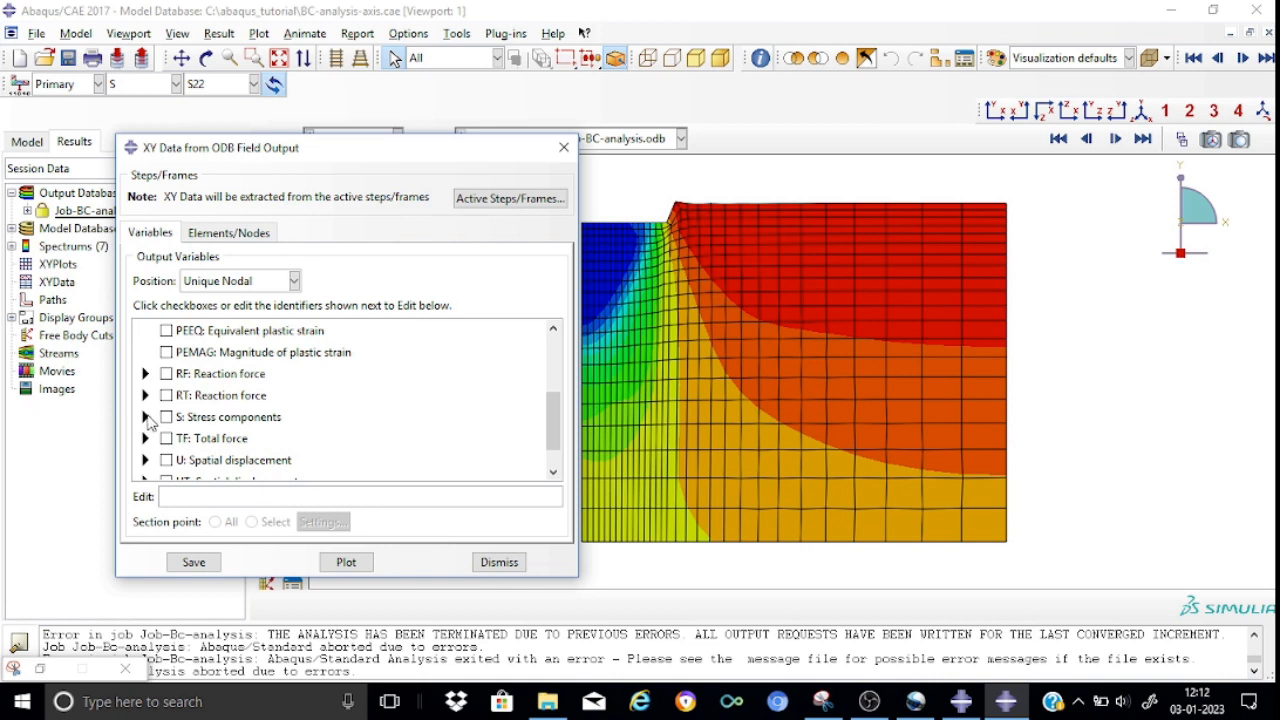
left_click(146, 418)
left_click_drag(556, 394, 558, 459)
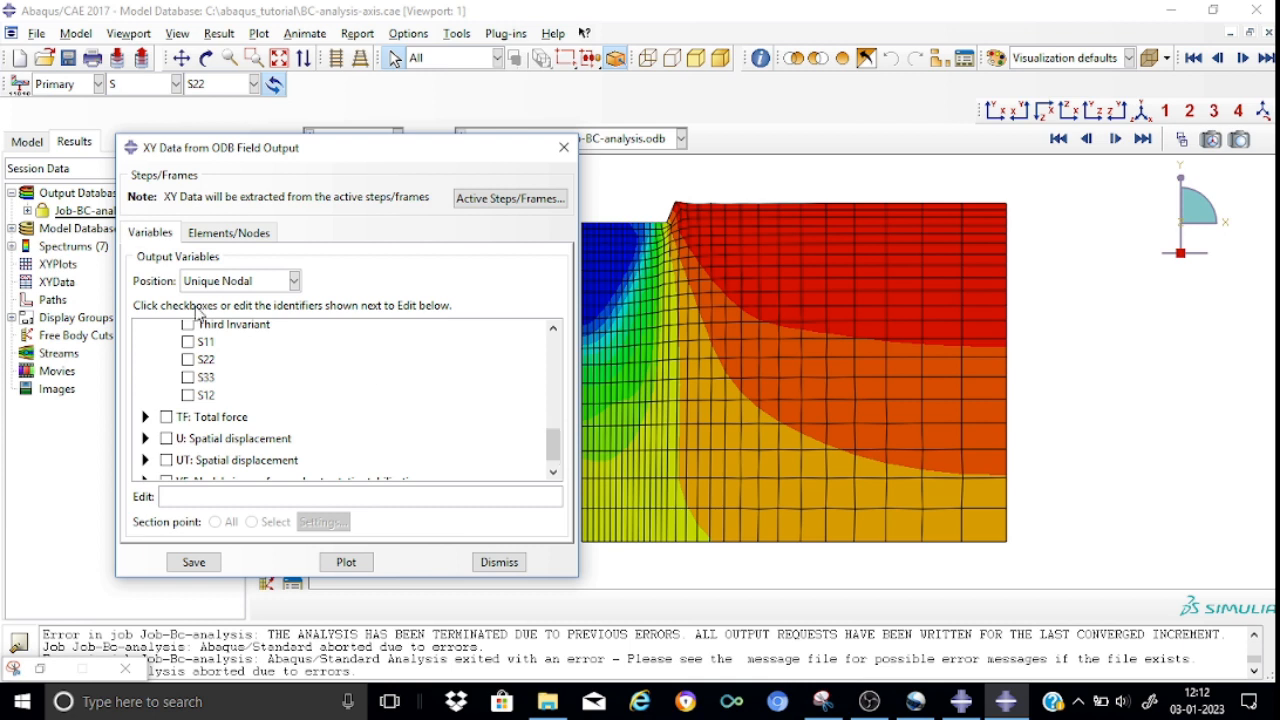
left_click(189, 360)
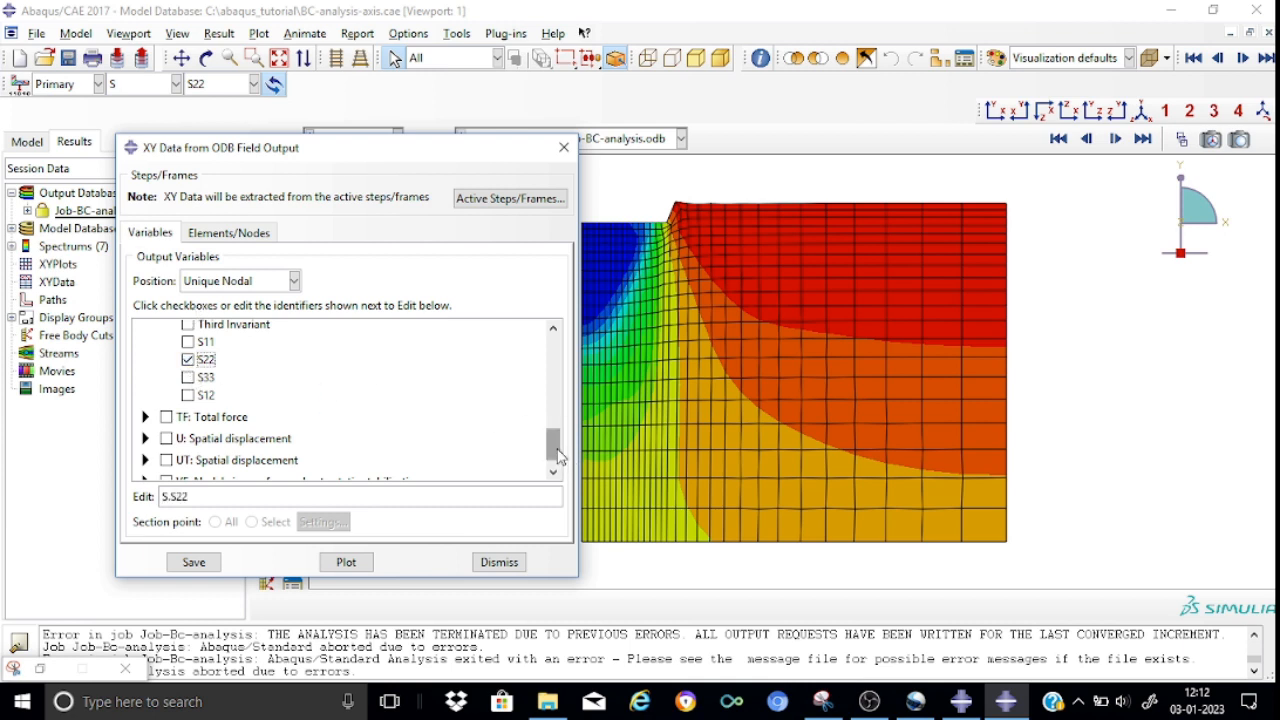
left_click_drag(558, 456, 558, 461)
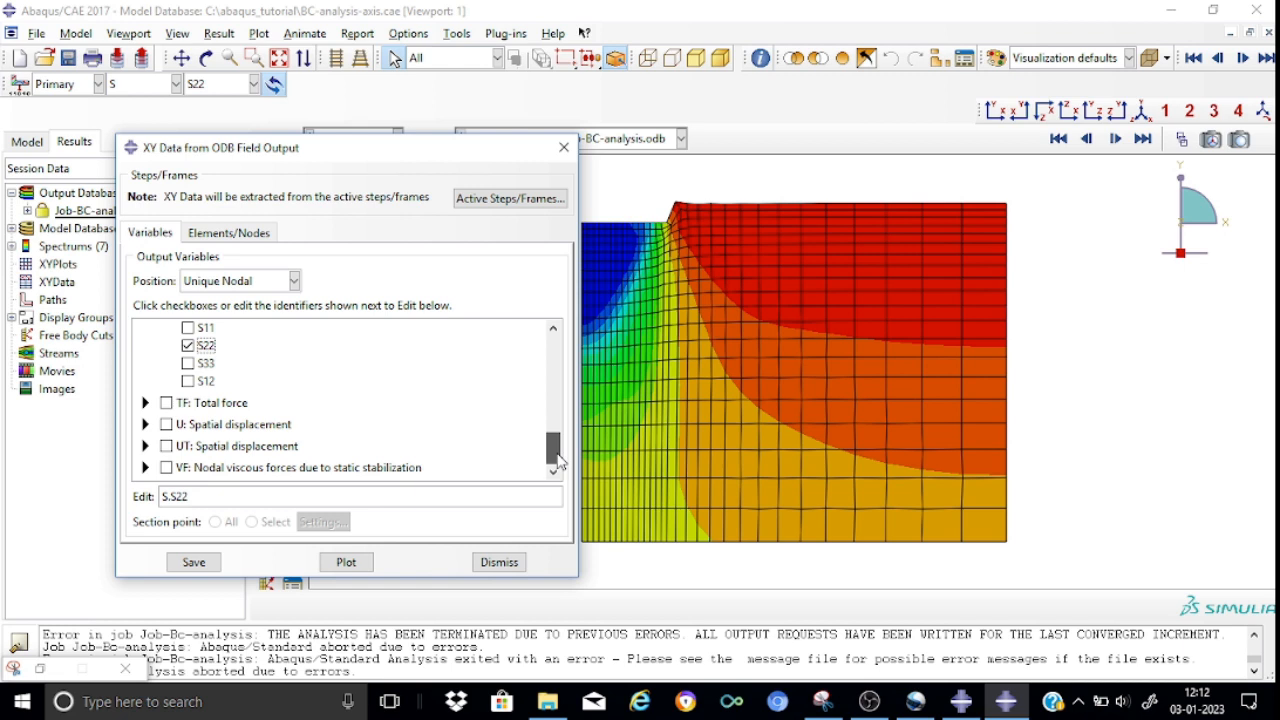
left_click(145, 425)
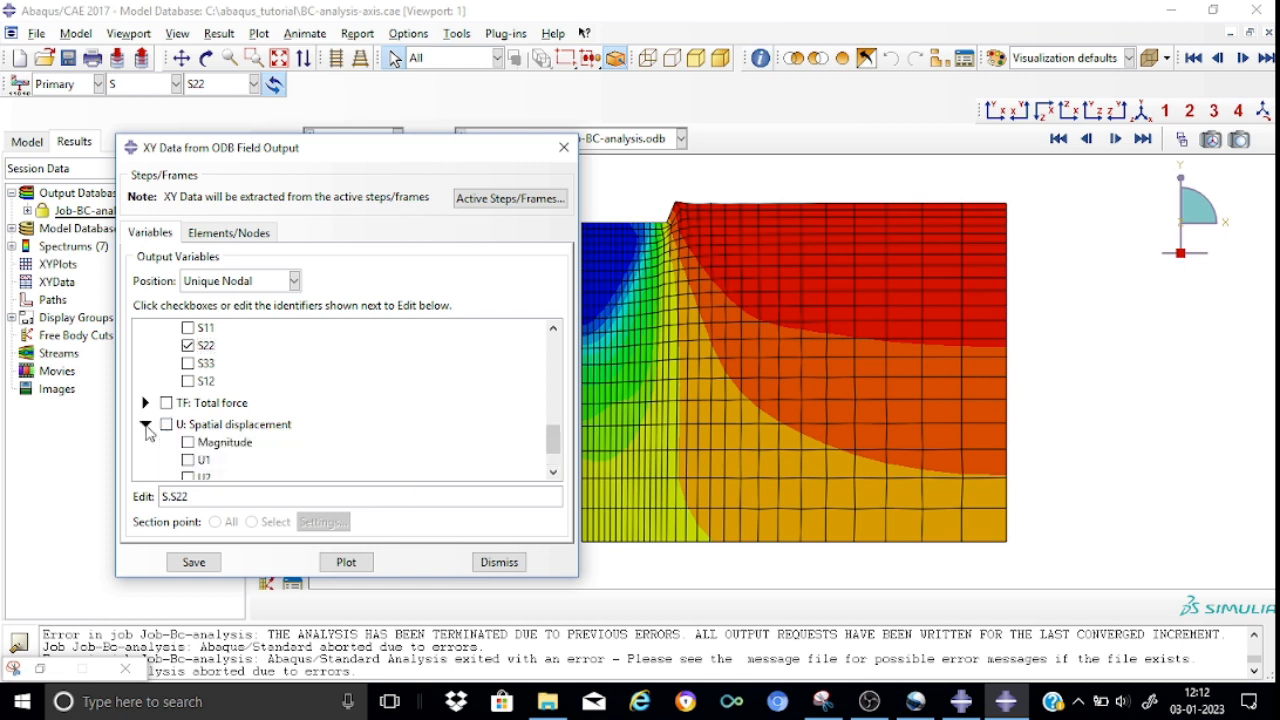
left_click_drag(554, 437, 556, 445)
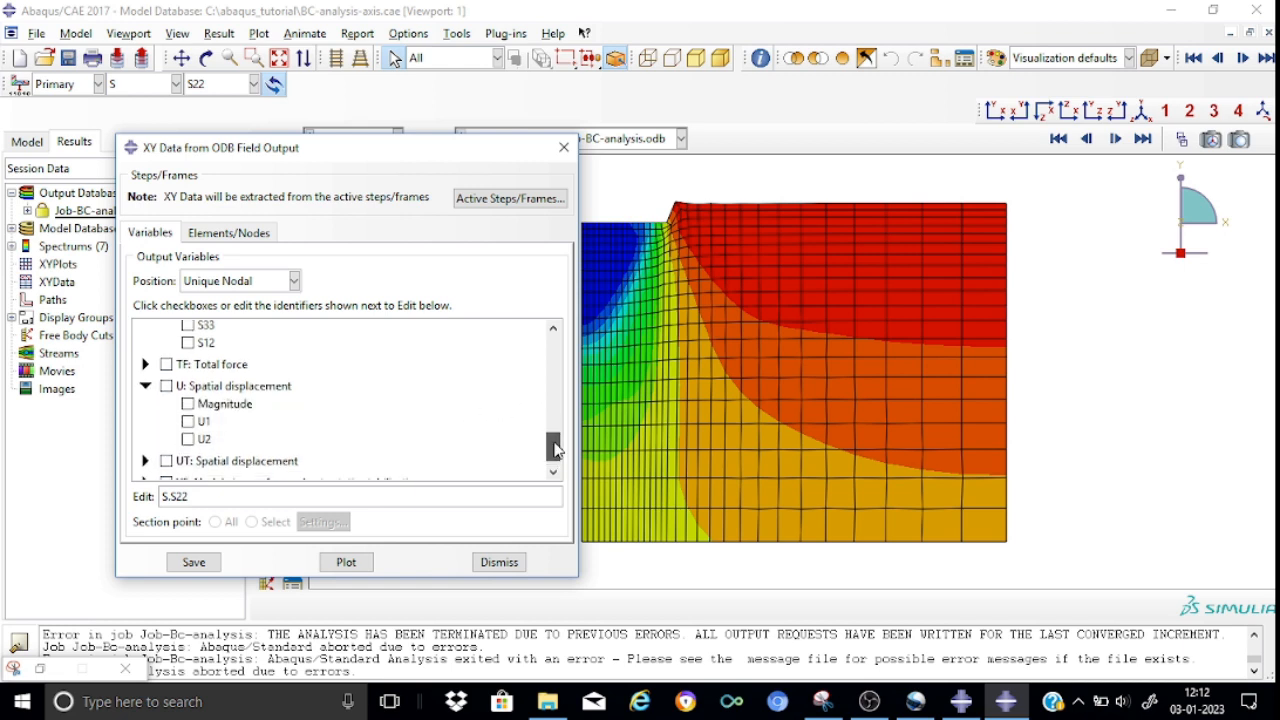
left_click(189, 440)
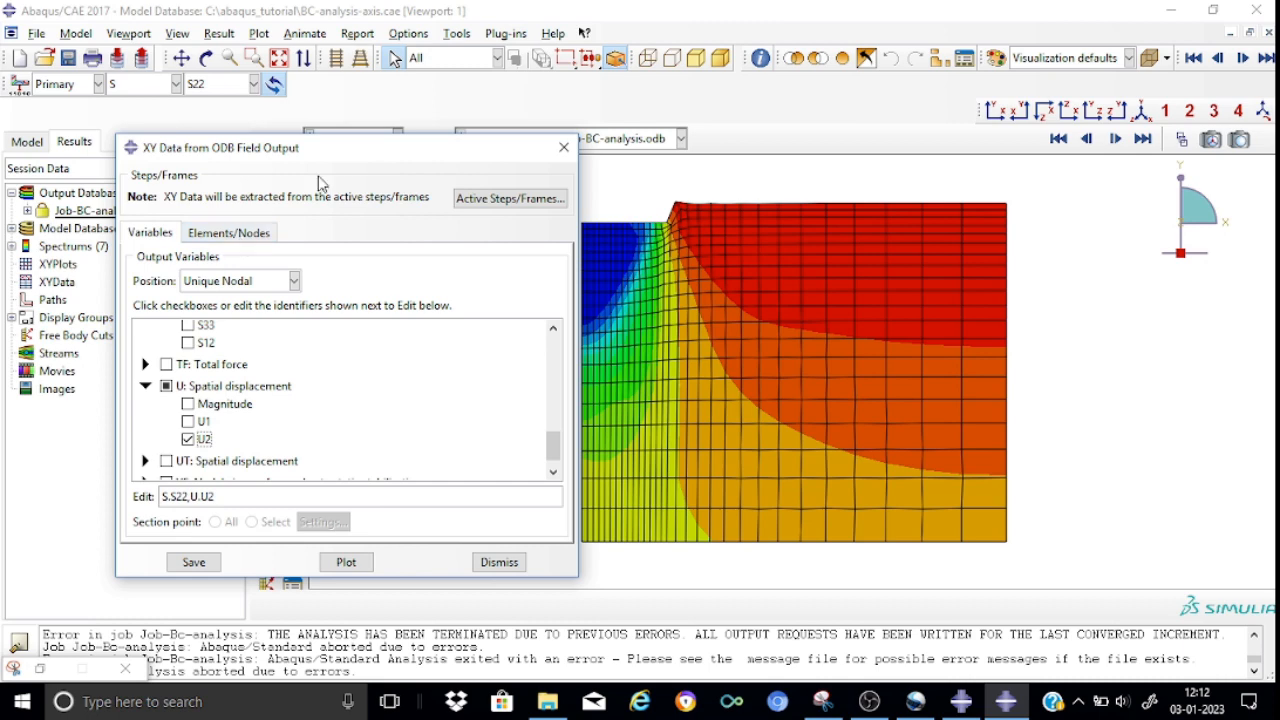
- Pick the node at the soil surface on the symmetry axis for extraction, with selected items highlighted in the viewport
left_click_drag(341, 168, 280, 161)
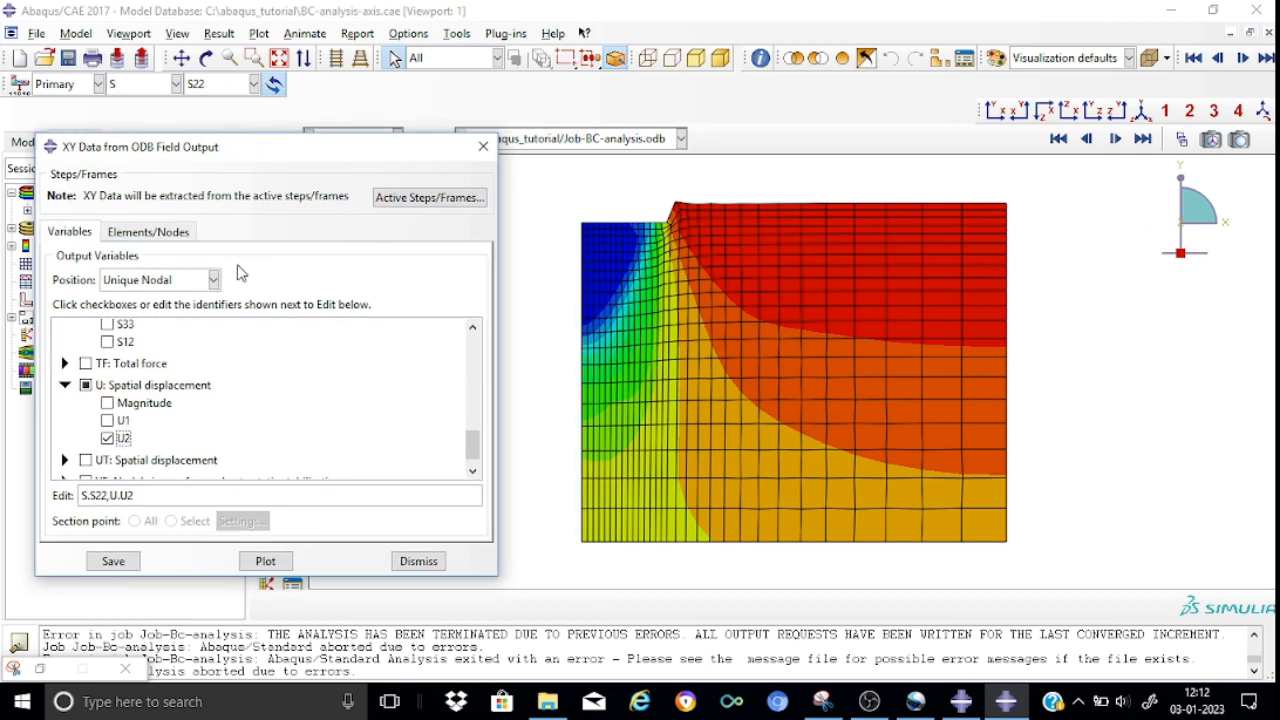
left_click(180, 240)
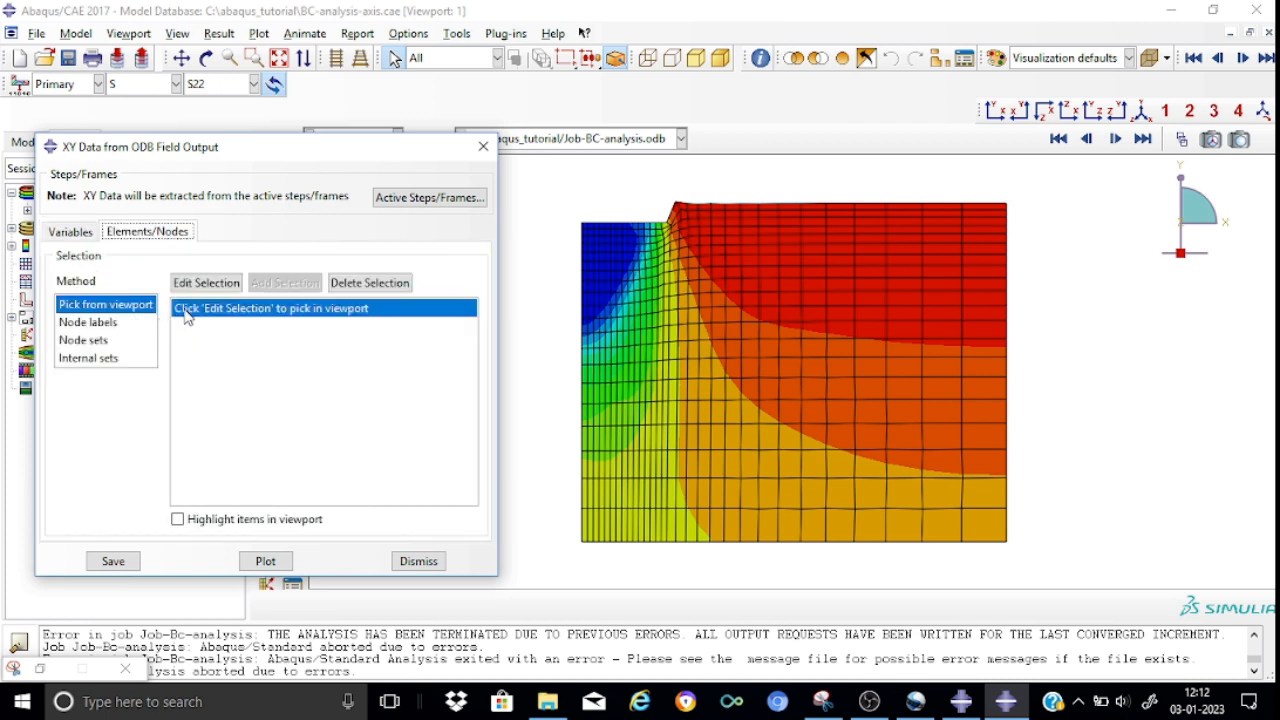
left_click(211, 287)
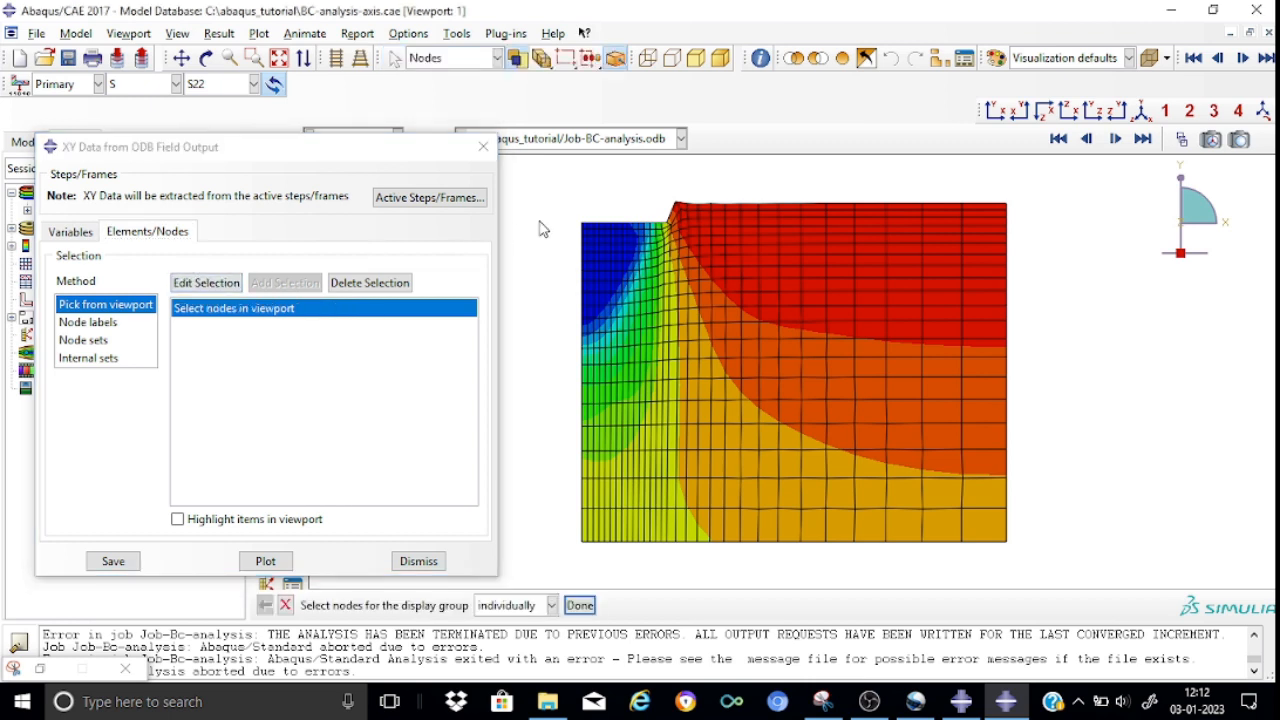
left_click(178, 519)
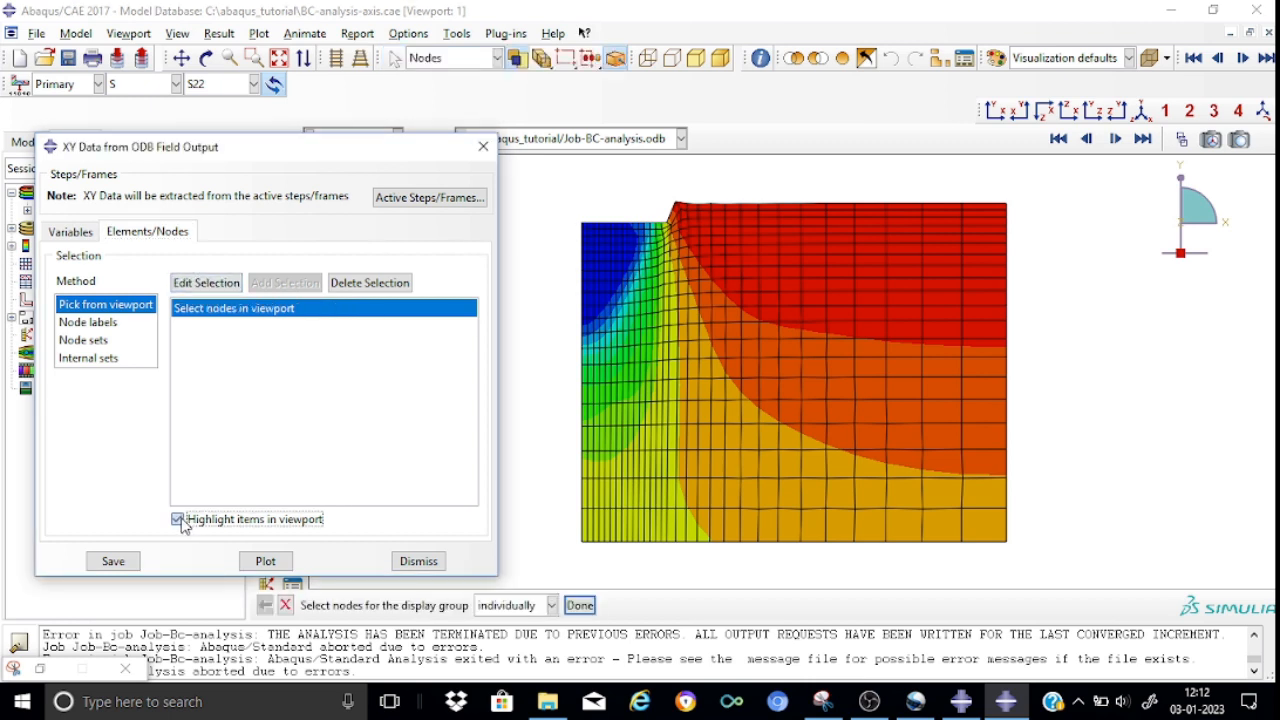
left_click(583, 224)
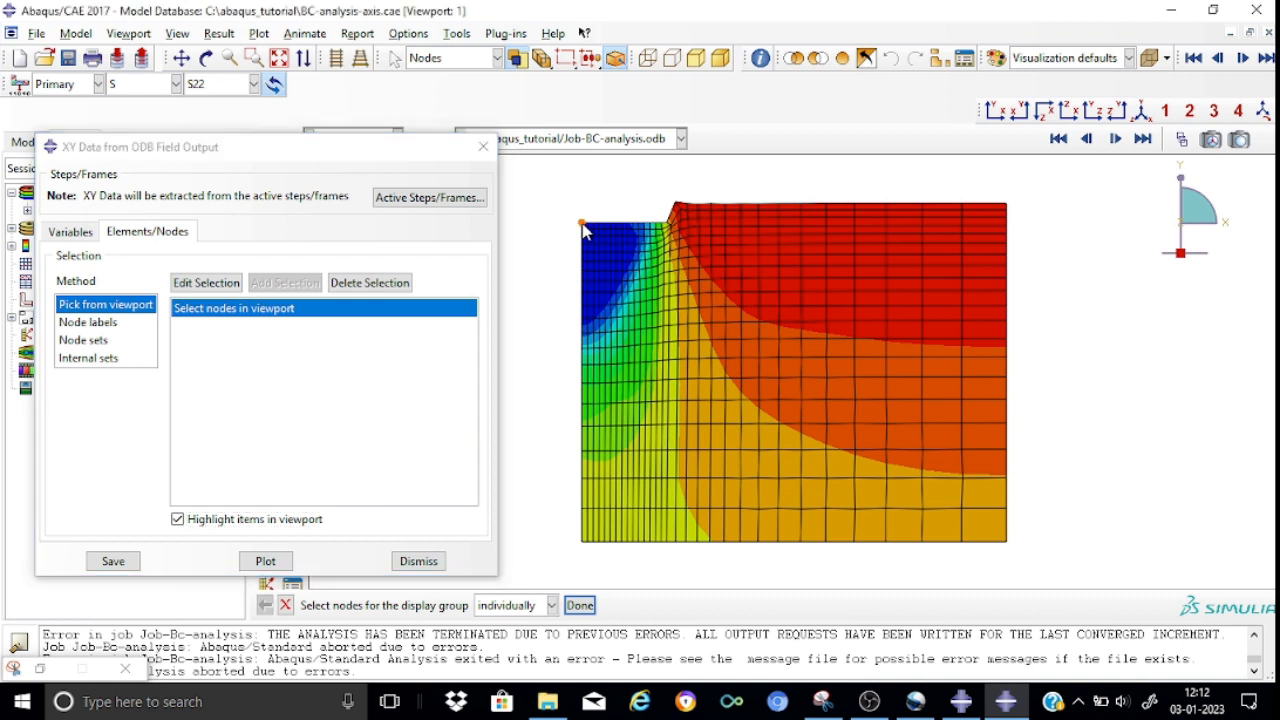
- Save the extracted XY data under default names and close the field output extraction dialog
left_click(112, 566)
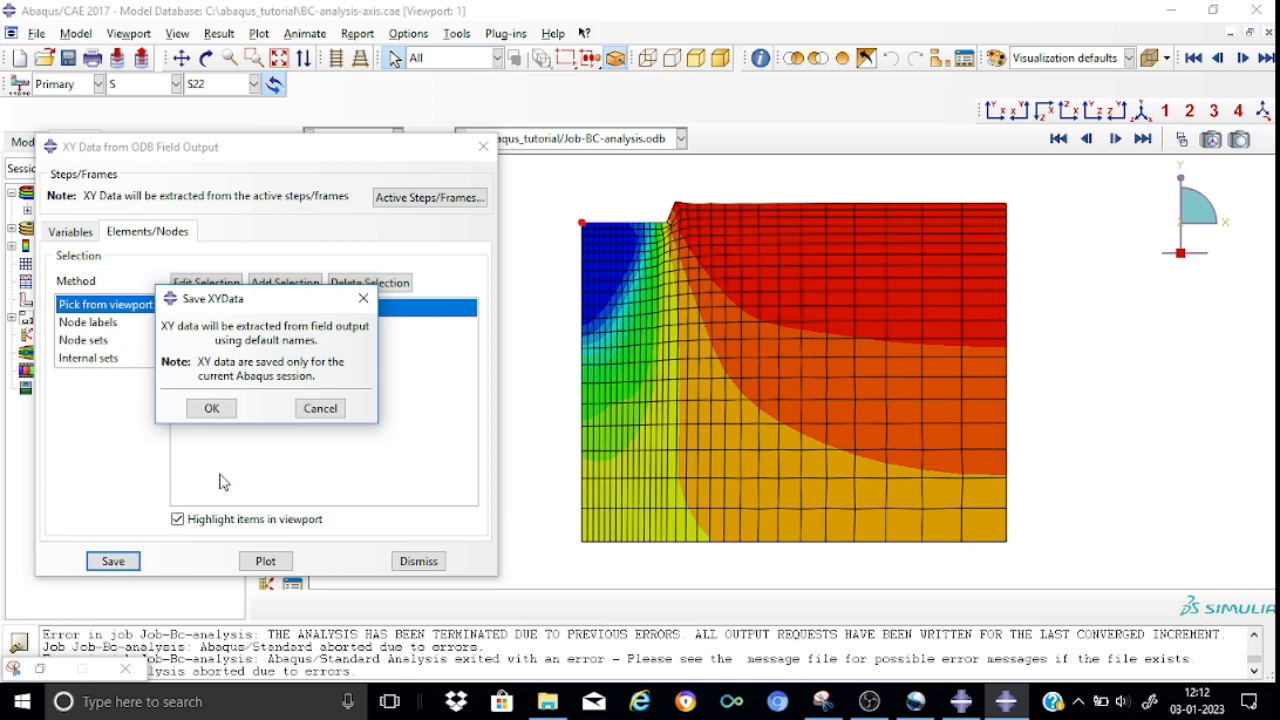
left_click(211, 408)
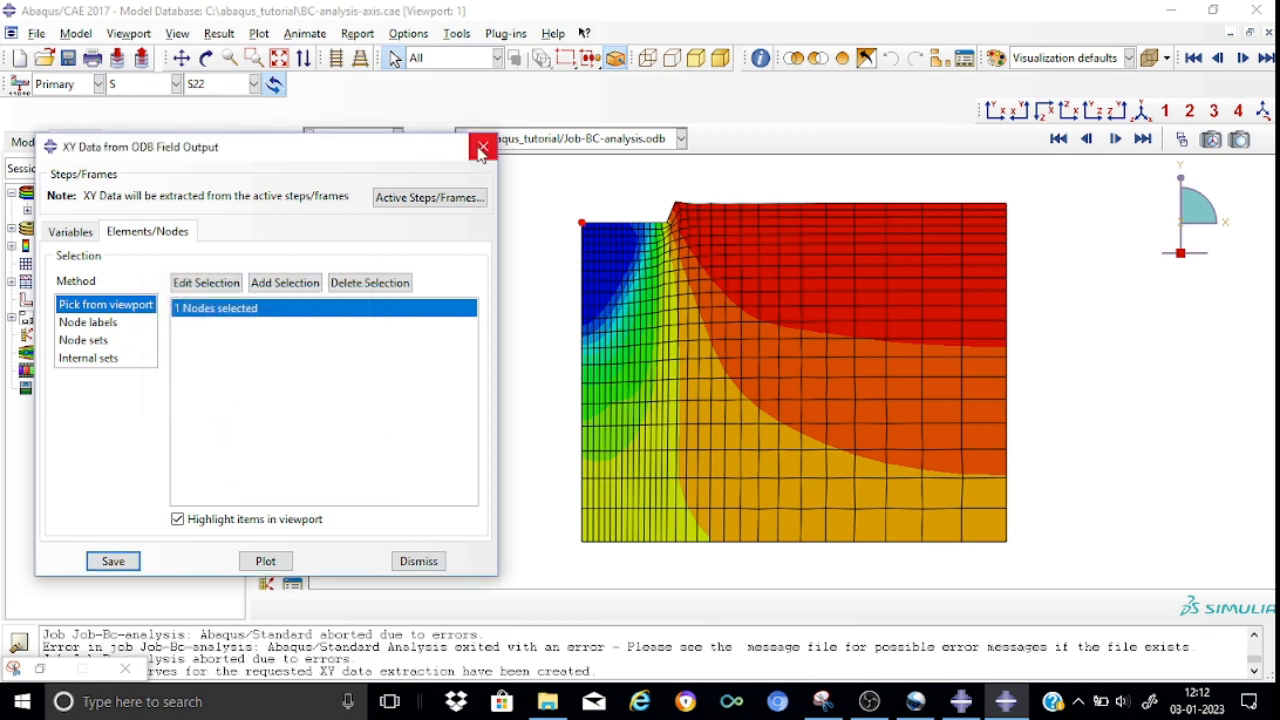
left_click(483, 146)
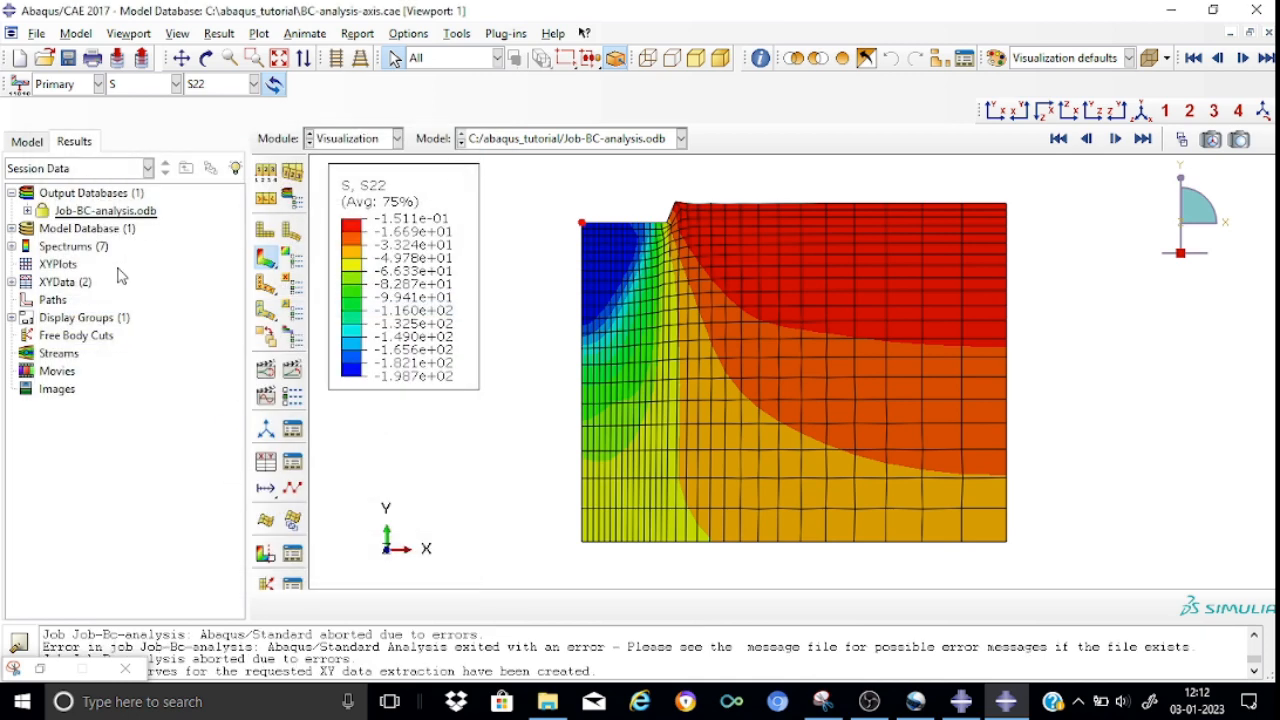
- Examine the saved S22 stress-time data of the picked node from the first to the last row
left_click(12, 282)
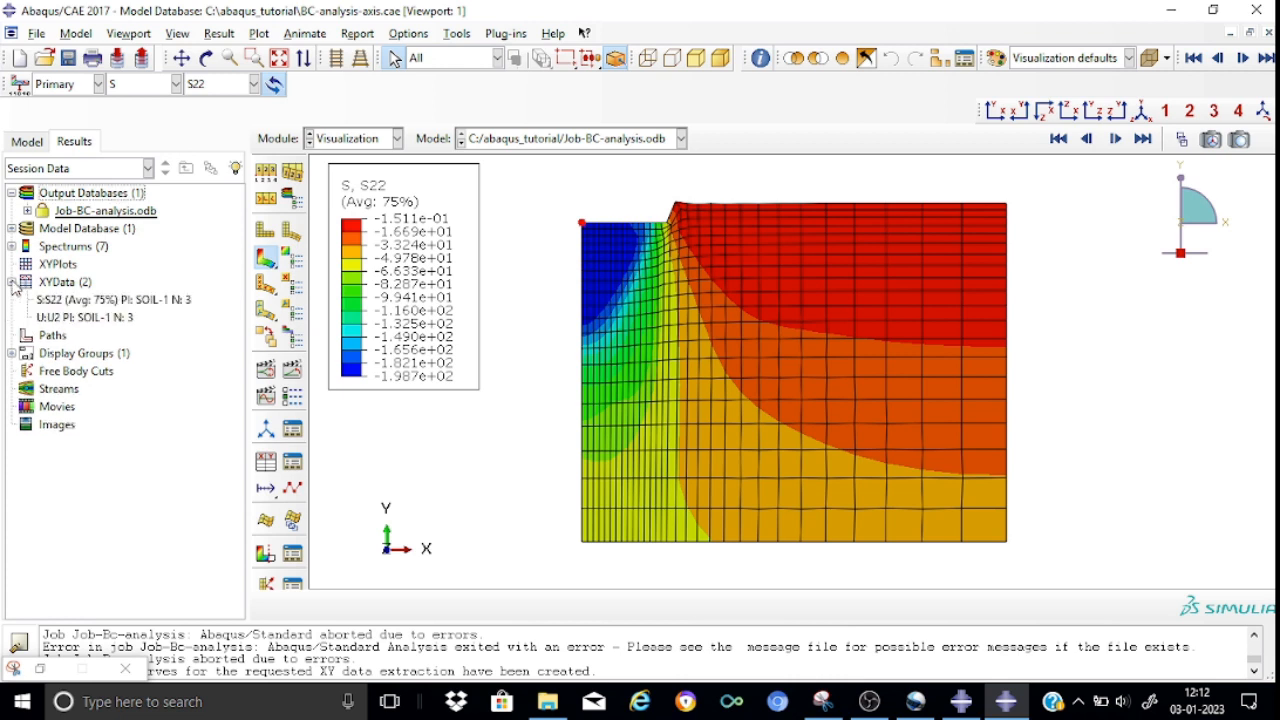
left_click(150, 302)
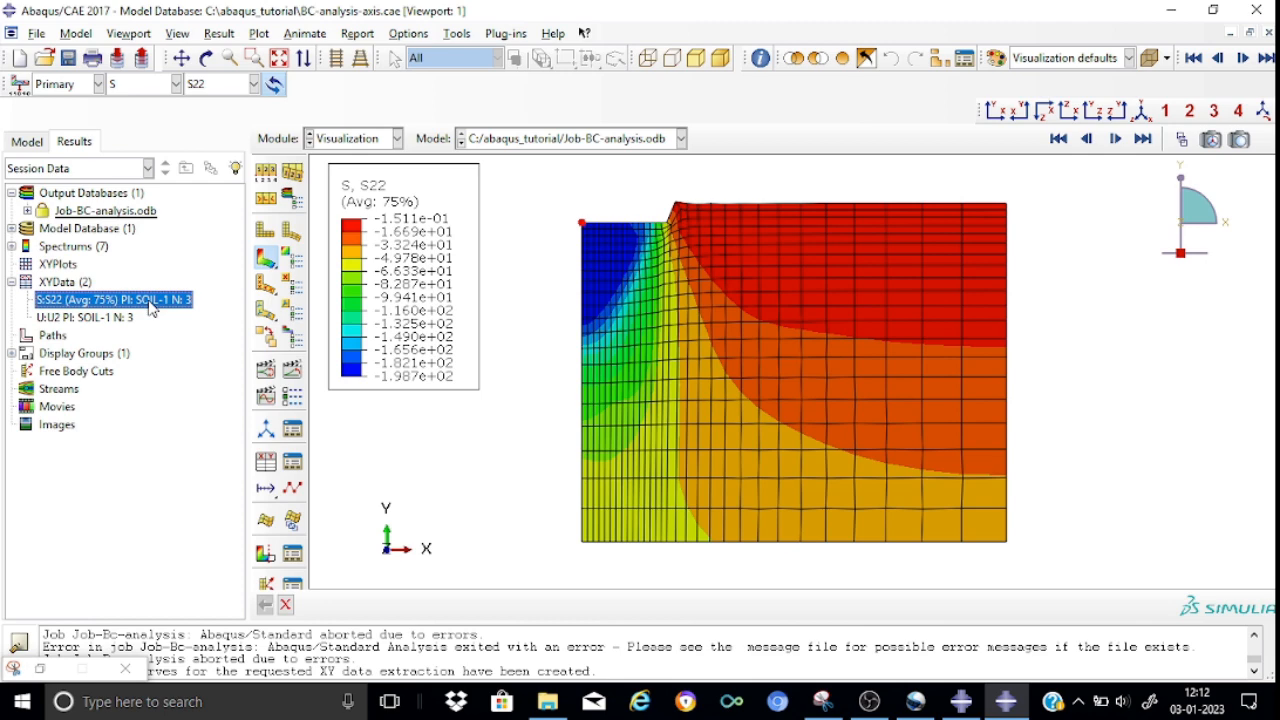
right_click(152, 307)
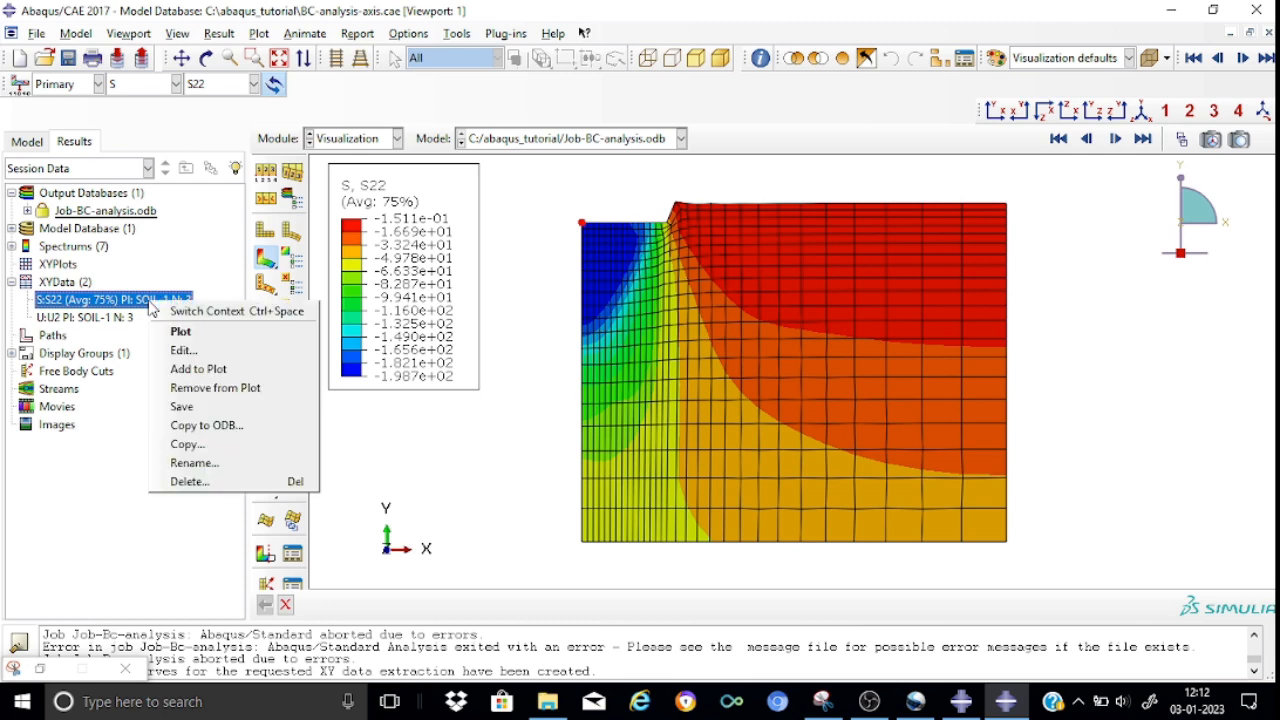
left_click(172, 352)
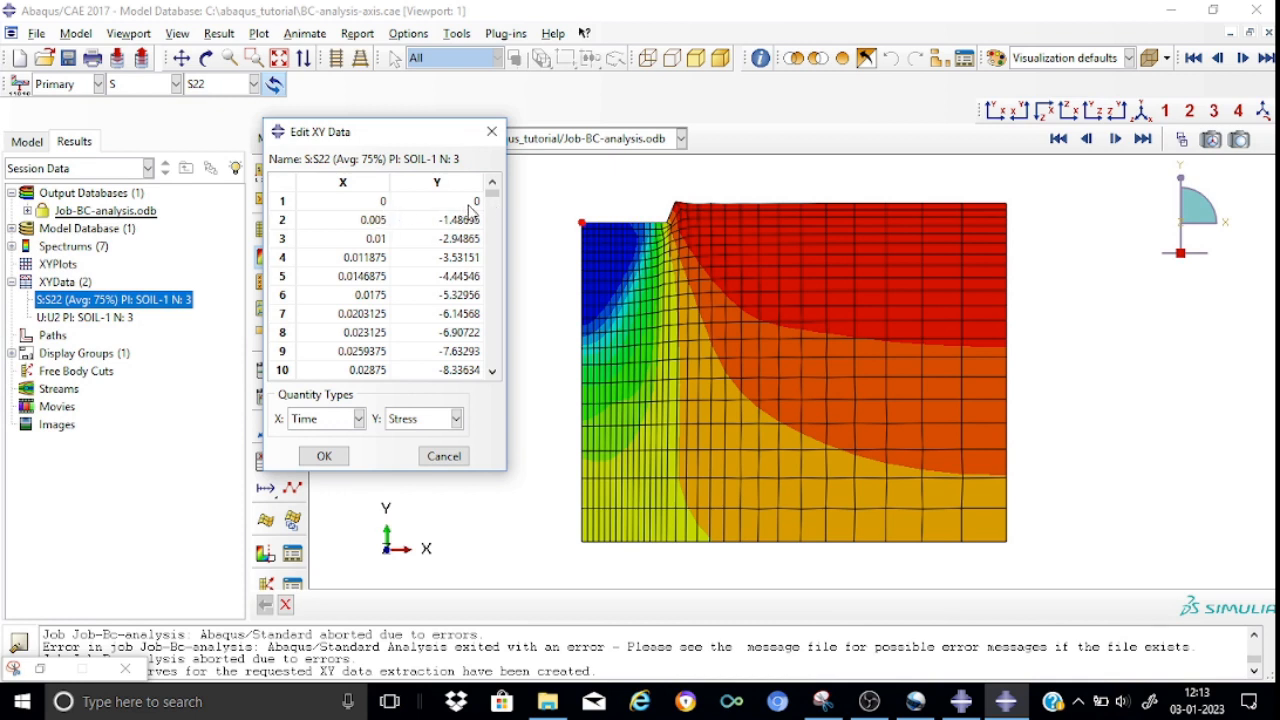
left_click_drag(492, 195, 498, 370)
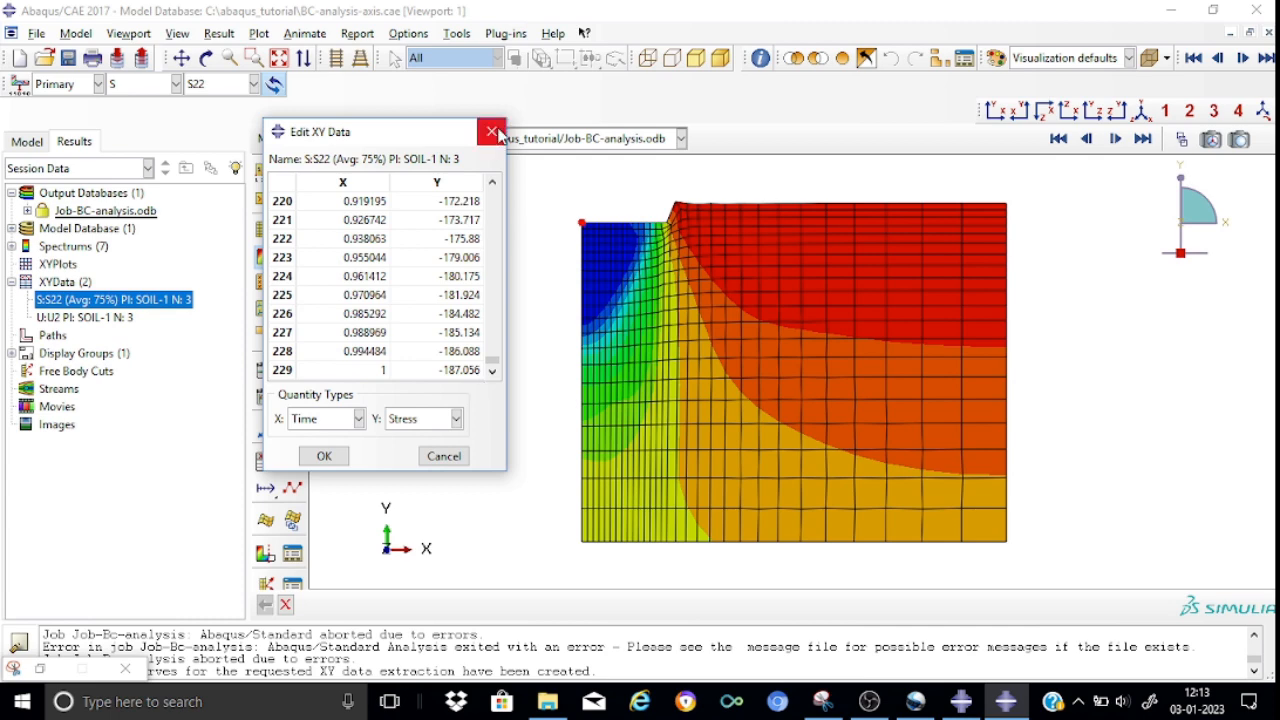
left_click(492, 132)
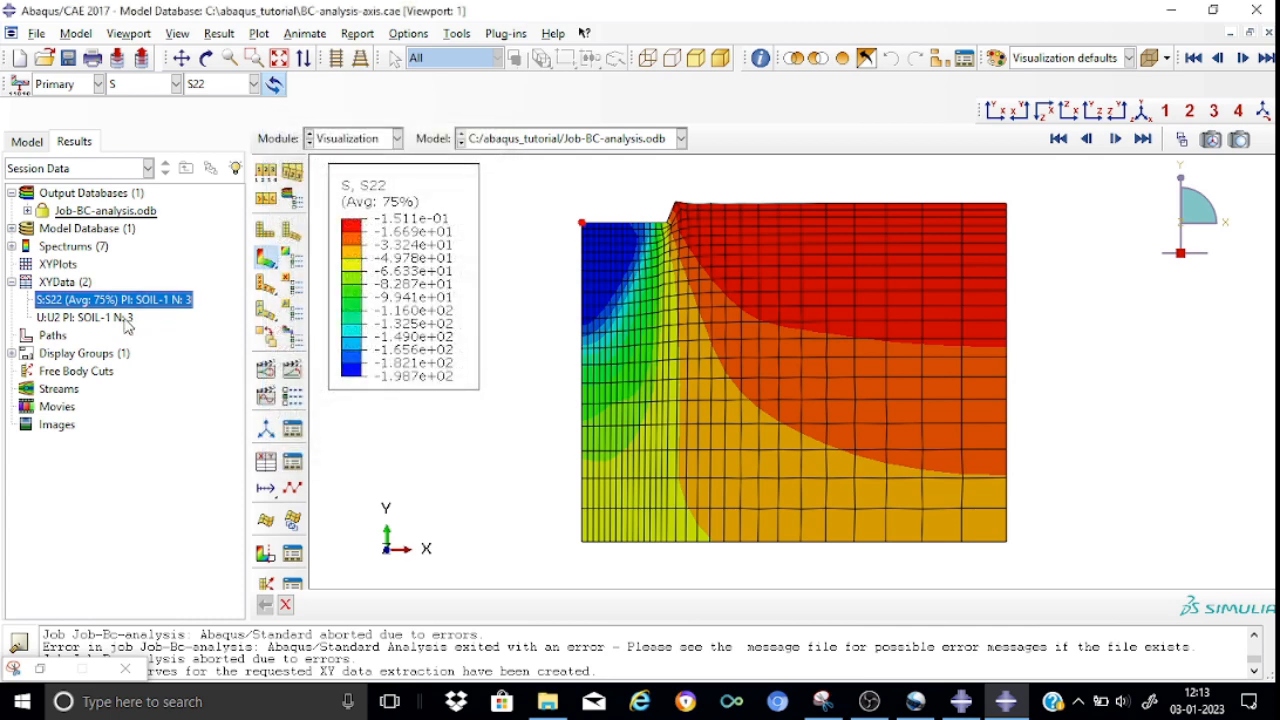
- Examine the saved U2 displacement-time data of the picked node down to the last row
right_click(68, 318)
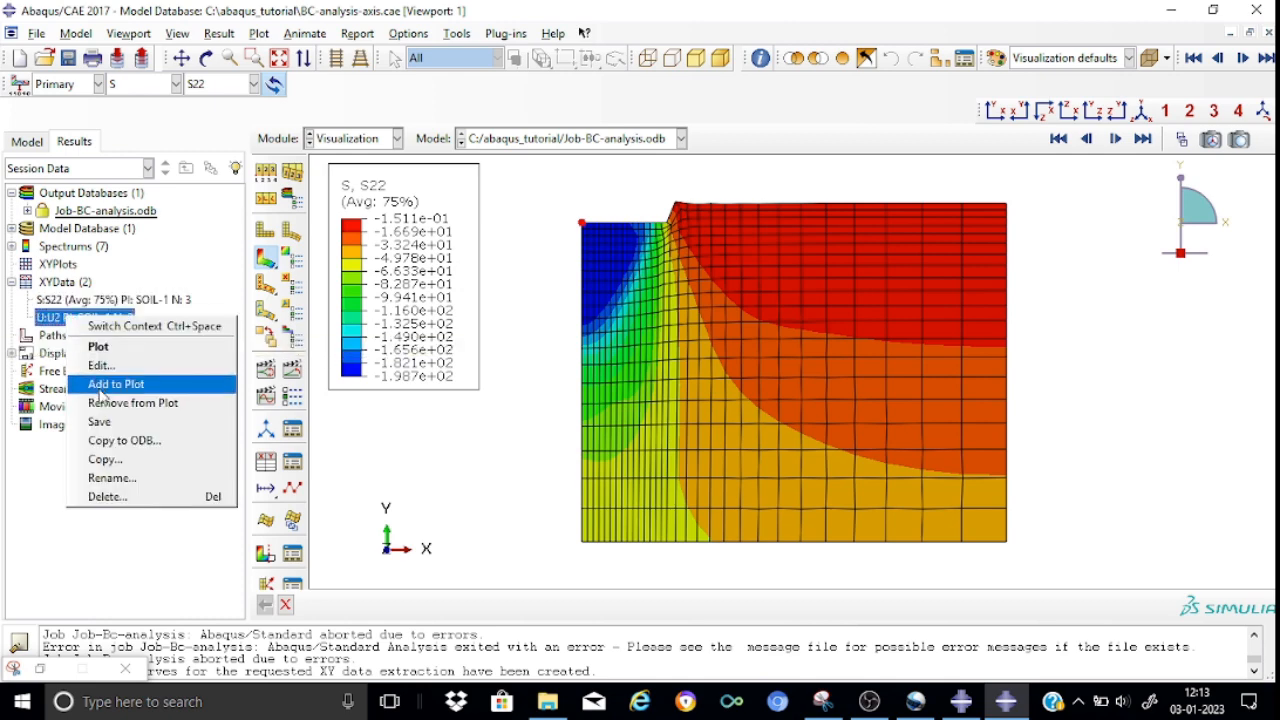
left_click(101, 365)
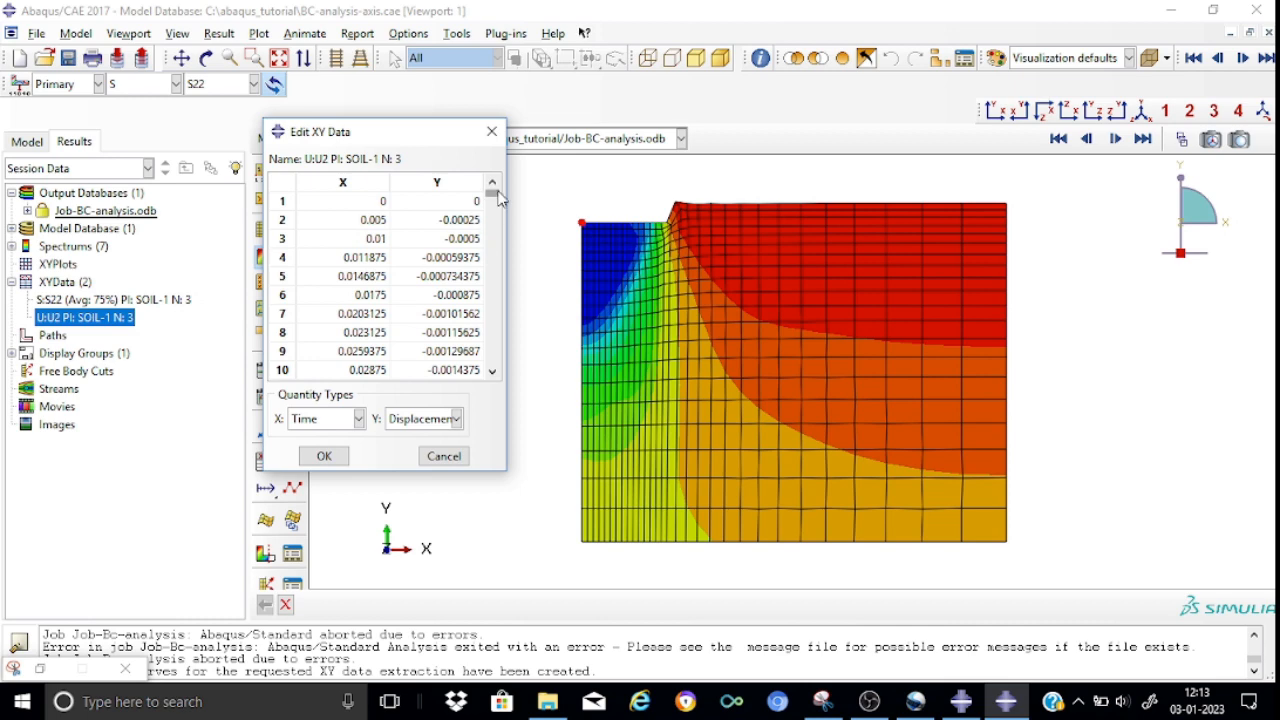
left_click_drag(498, 200, 494, 382)
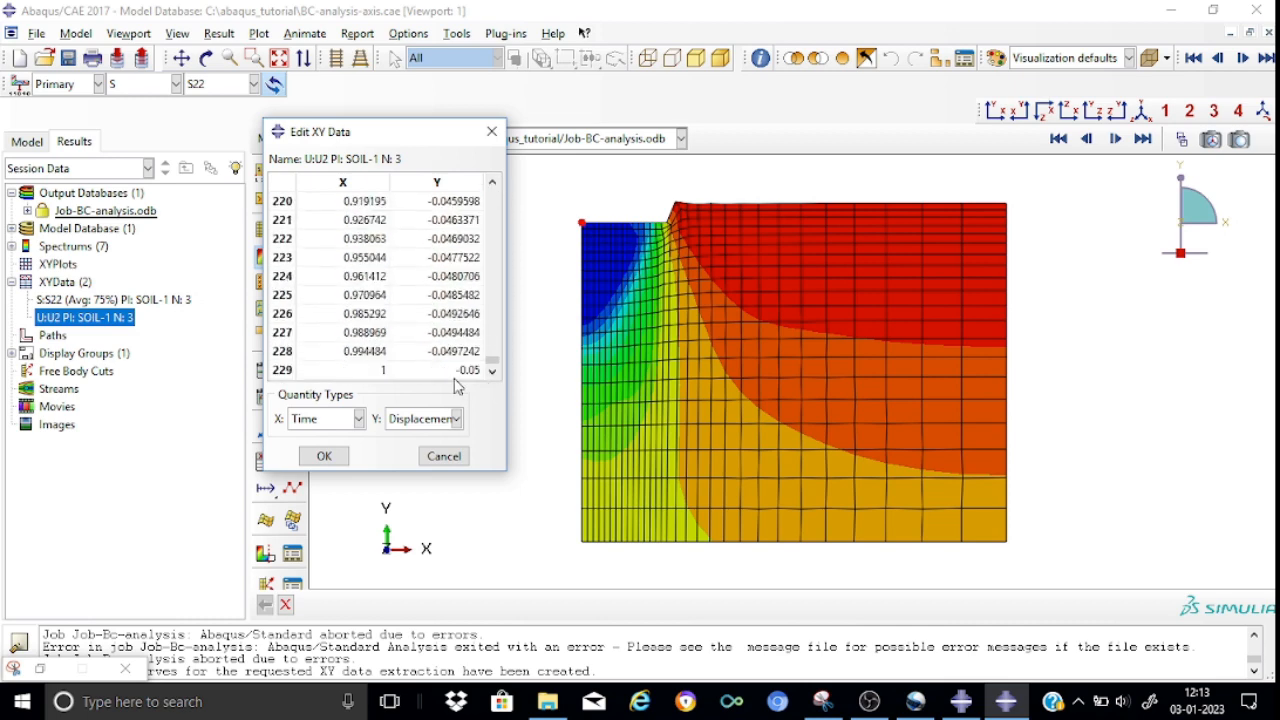
left_click(492, 133)
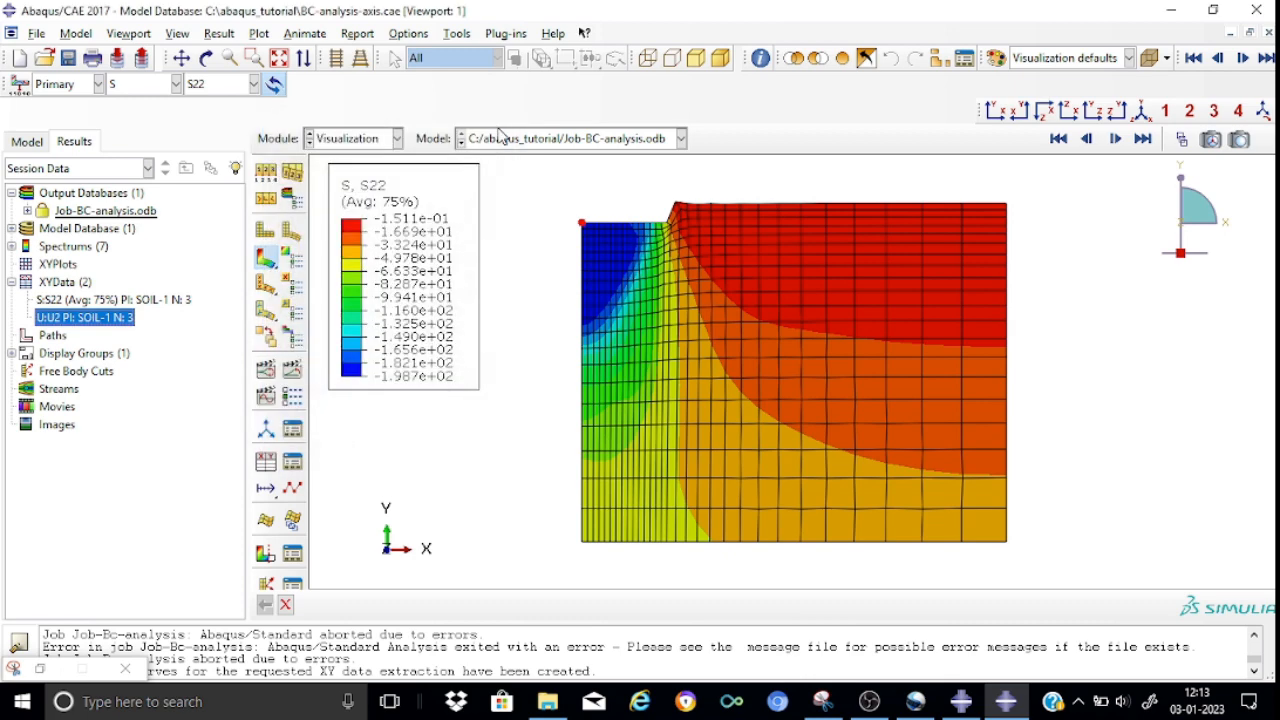